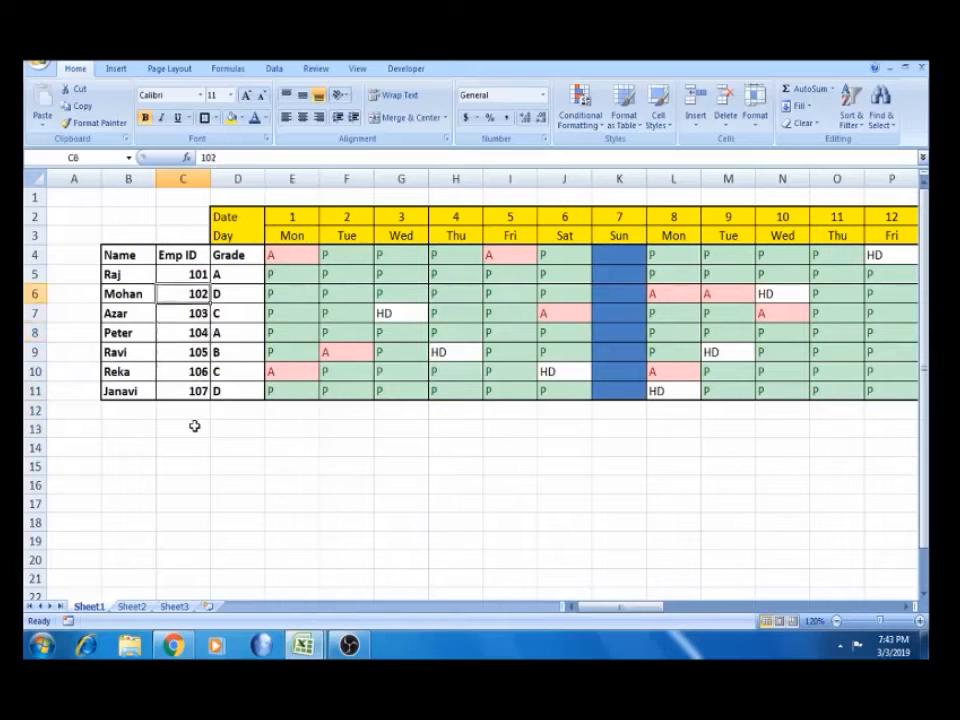
Review row 4 on Sheet1: attendance marks, Basic Salary, Presence, Absence, Halfdays and Total Days
{"action": "key", "text": "Right"}
{"action": "key", "text": "Right"}
{"action": "key", "text": "Right"}
{"action": "key", "text": "Right"}
{"action": "key", "text": "Right"}
{"action": "key", "text": "Right"}
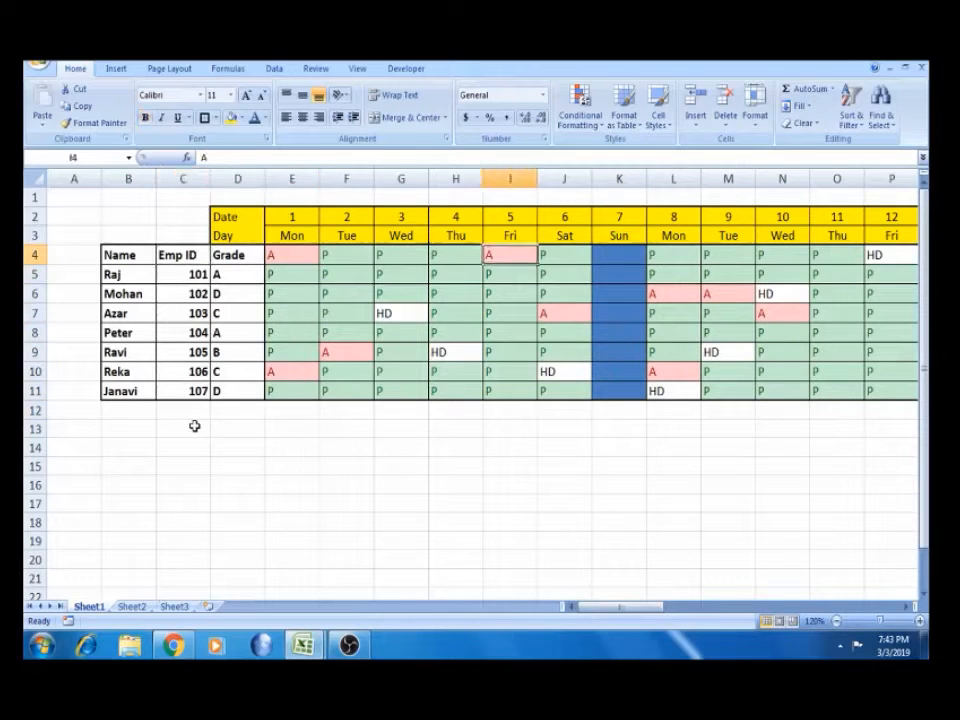
{"action": "key", "text": "Left"}
{"action": "key", "text": "Left"}
{"action": "key", "text": "Left"}
{"action": "key", "text": "Left"}
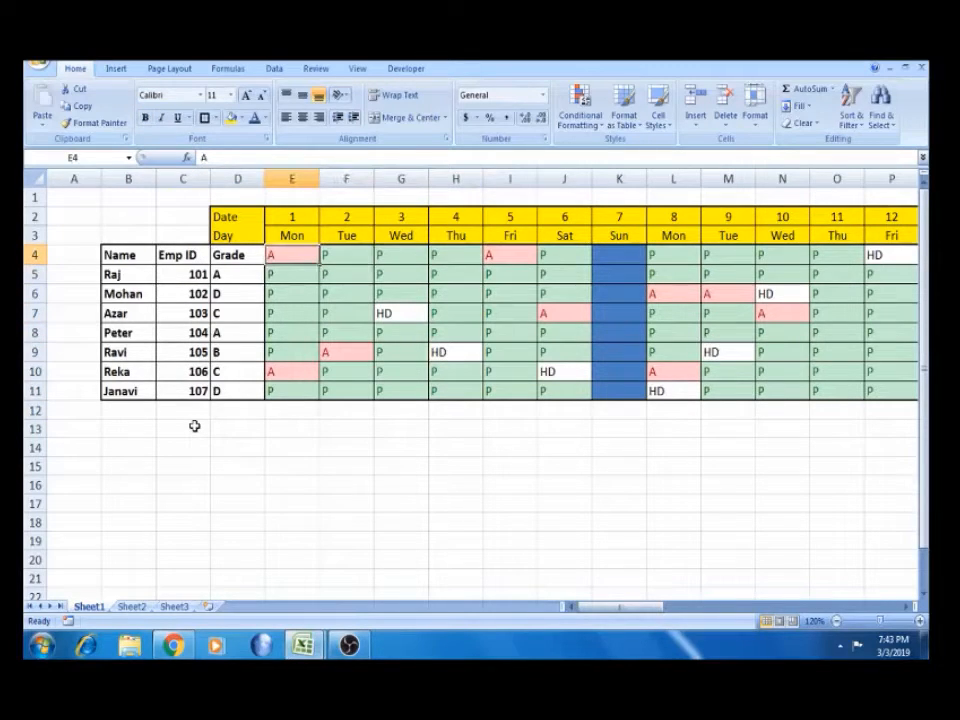
{"action": "key", "text": "Right"}
{"action": "key", "text": "Right"}
{"action": "key", "text": "Right"}
{"action": "key", "text": "Left"}
{"action": "key", "text": "Left"}
{"action": "key", "text": "Left"}
{"action": "key", "text": "Right"}
{"action": "key", "text": "Right"}
{"action": "key", "text": "Right"}
{"action": "key", "text": "Right"}
{"action": "key", "text": "Right"}
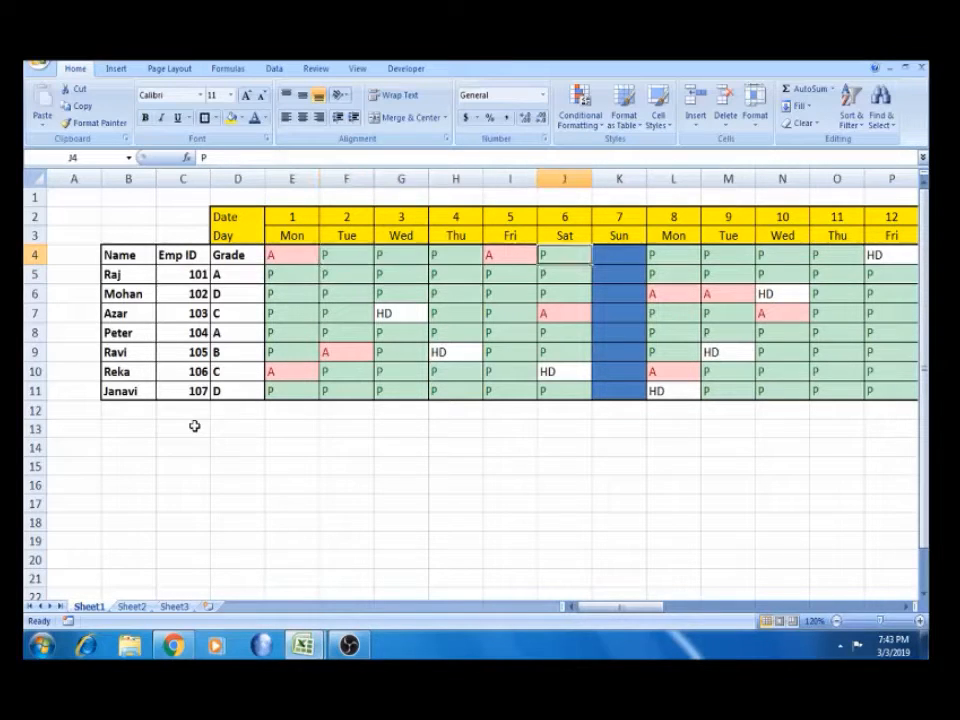
{"action": "key", "text": "Right"}
{"action": "key", "text": "Right"}
{"action": "key", "text": "Right"}
{"action": "key", "text": "Left"}
{"action": "key", "text": "Left"}
{"action": "key", "text": "Right"}
{"action": "key", "text": "Right"}
{"action": "key", "text": "Right"}
{"action": "key", "text": "Right"}
{"action": "key", "text": "Right"}
{"action": "key", "text": "Right"}
{"action": "key", "text": "Right"}
{"action": "key", "text": "Right"}
{"action": "key", "text": "Right"}
{"action": "key", "text": "Right"}
{"action": "key", "text": "Right"}
{"action": "key", "text": "Right"}
{"action": "key", "text": "Right"}
{"action": "key", "text": "Right"}
{"action": "key", "text": "Right"}
{"action": "key", "text": "Right"}
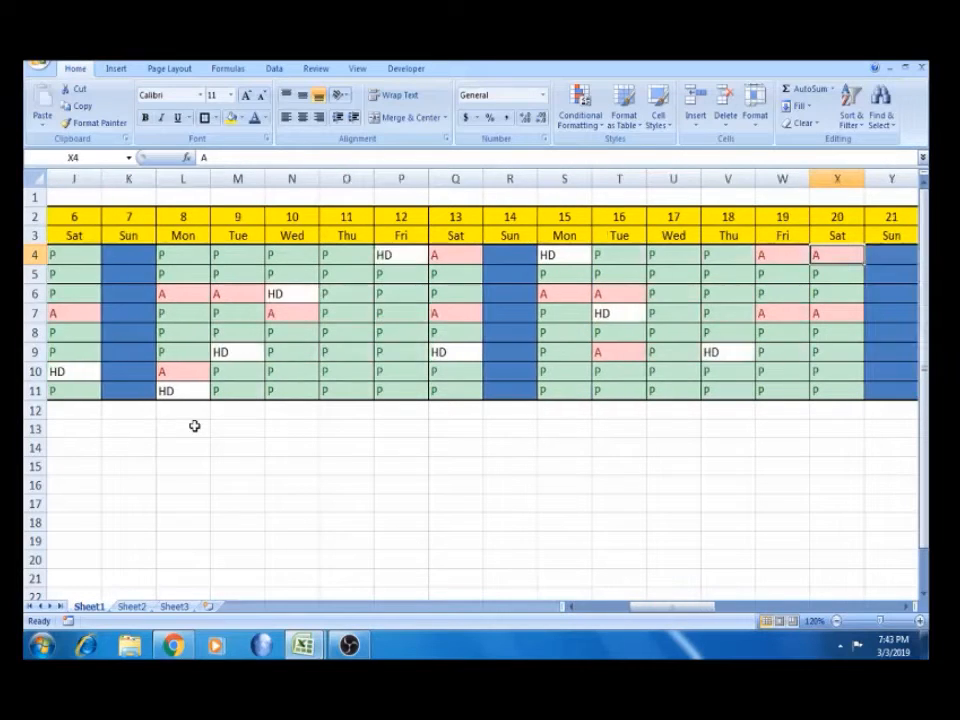
{"action": "key", "text": "Right"}
{"action": "key", "text": "Right"}
{"action": "key", "text": "Right"}
{"action": "key", "text": "Right"}
{"action": "key", "text": "Right"}
{"action": "key", "text": "Right"}
{"action": "key", "text": "Right"}
{"action": "key", "text": "Right"}
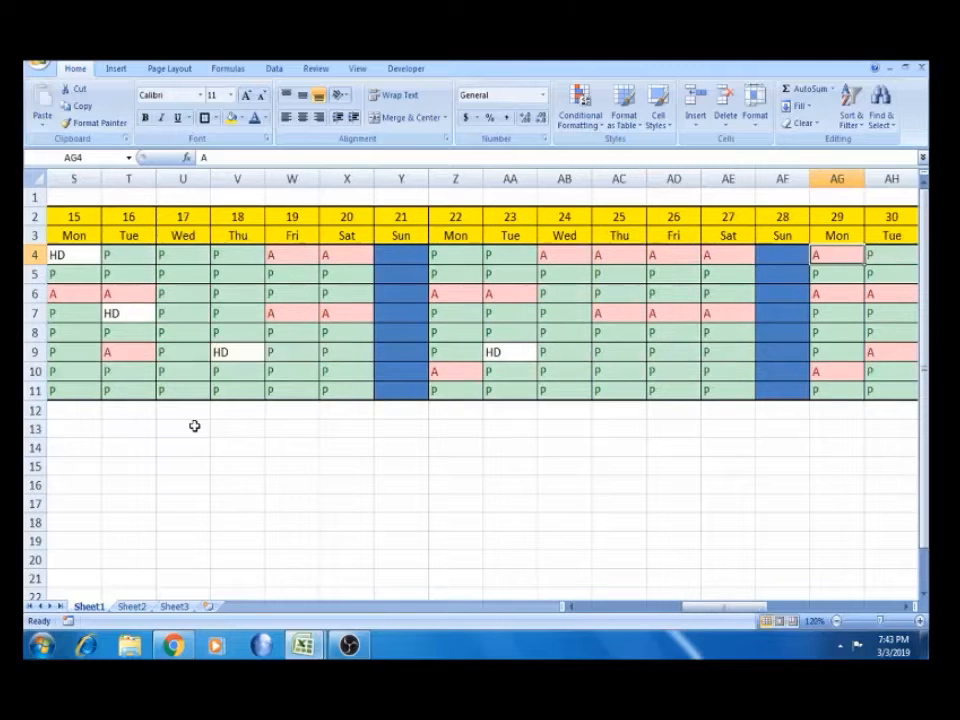
{"action": "key", "text": "Right"}
{"action": "key", "text": "Left"}
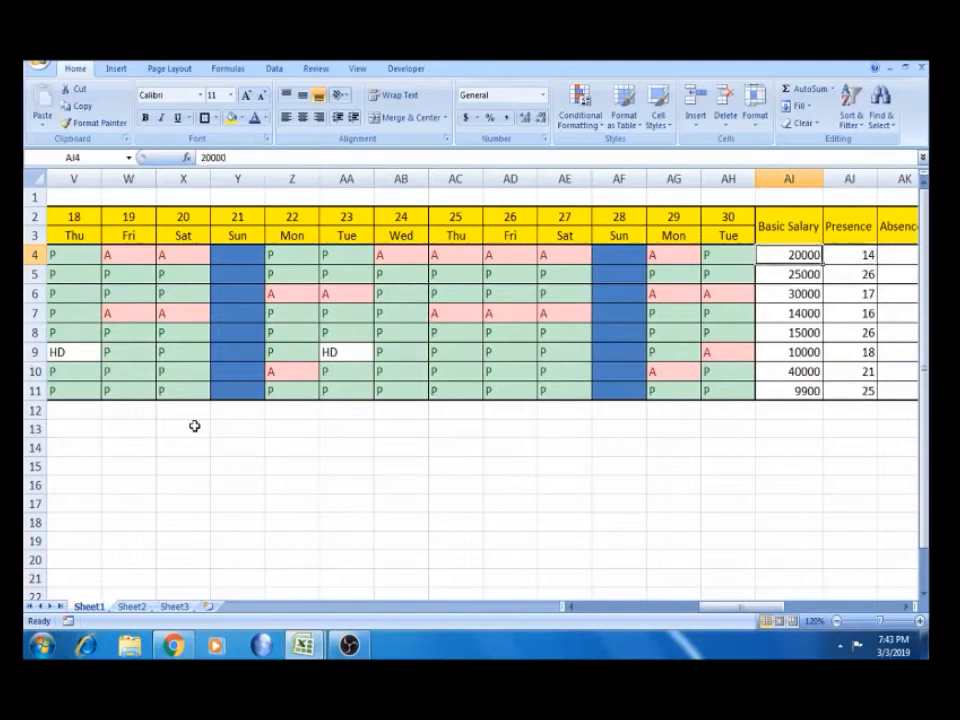
{"action": "key", "text": "Right"}
{"action": "key", "text": "Right"}
{"action": "key", "text": "Left"}
{"action": "key", "text": "Right"}
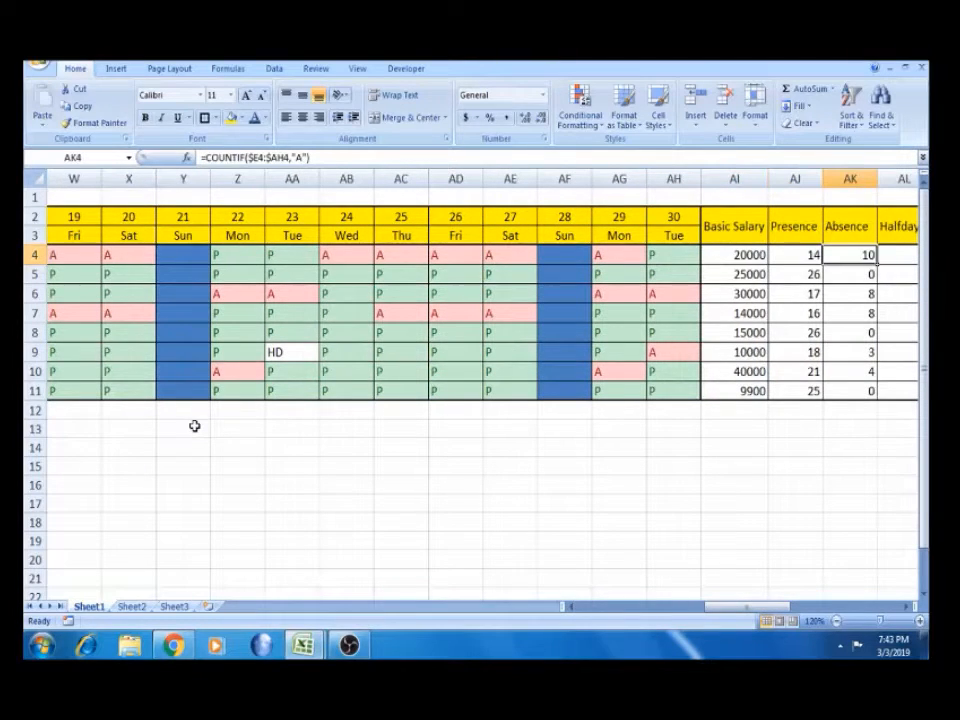
{"action": "key", "text": "Right"}
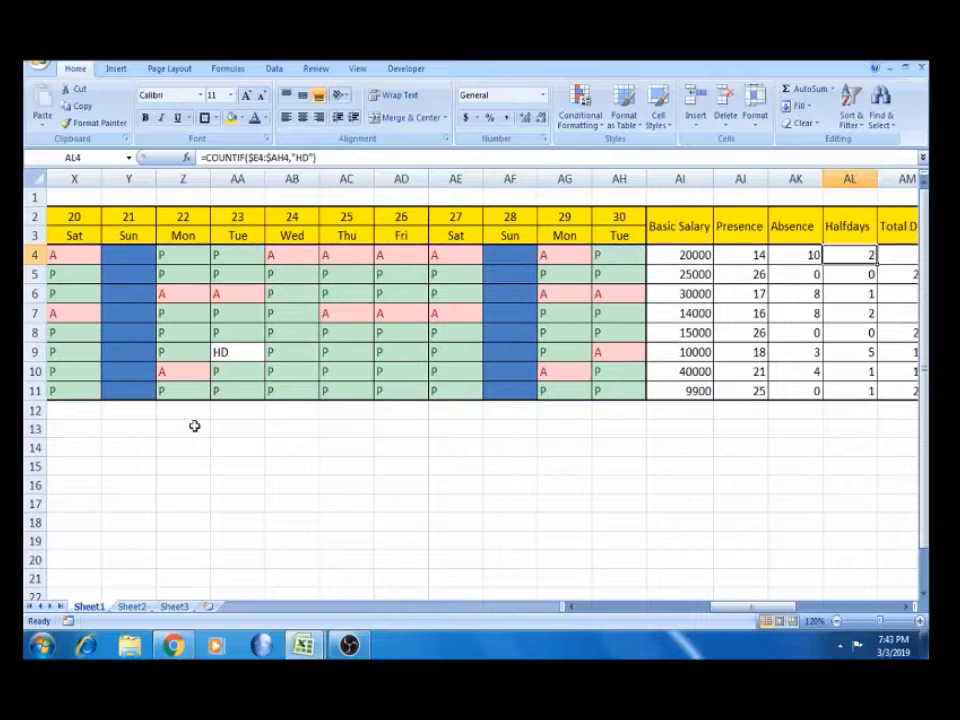
{"action": "key", "text": "Right"}
{"action": "key", "text": "Up"}
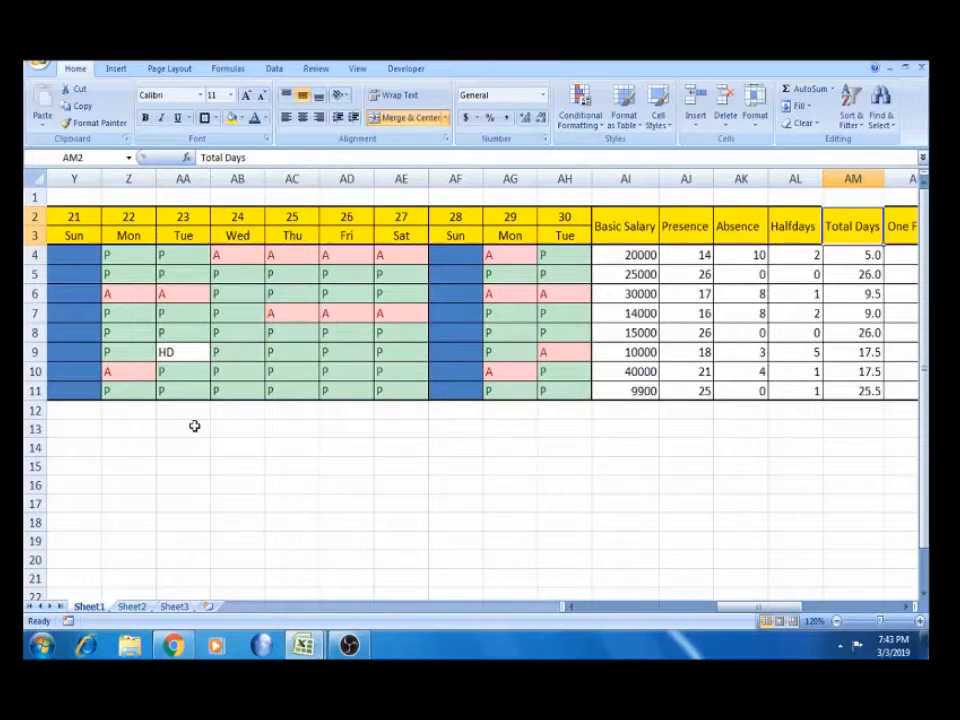
{"action": "key", "text": "Down"}
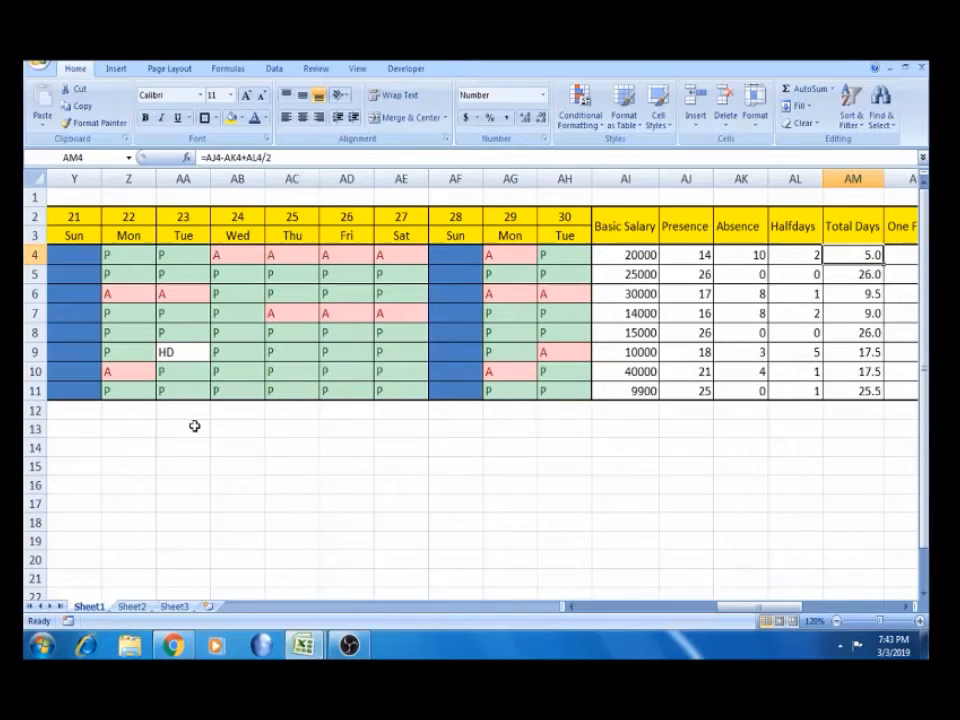
Inspect the PF 12%, Hose Rent, Gross Salary and Take Home formulas against Basic Salary
{"action": "key", "text": "Right"}
{"action": "key", "text": "Right"}
{"action": "key", "text": "Right"}
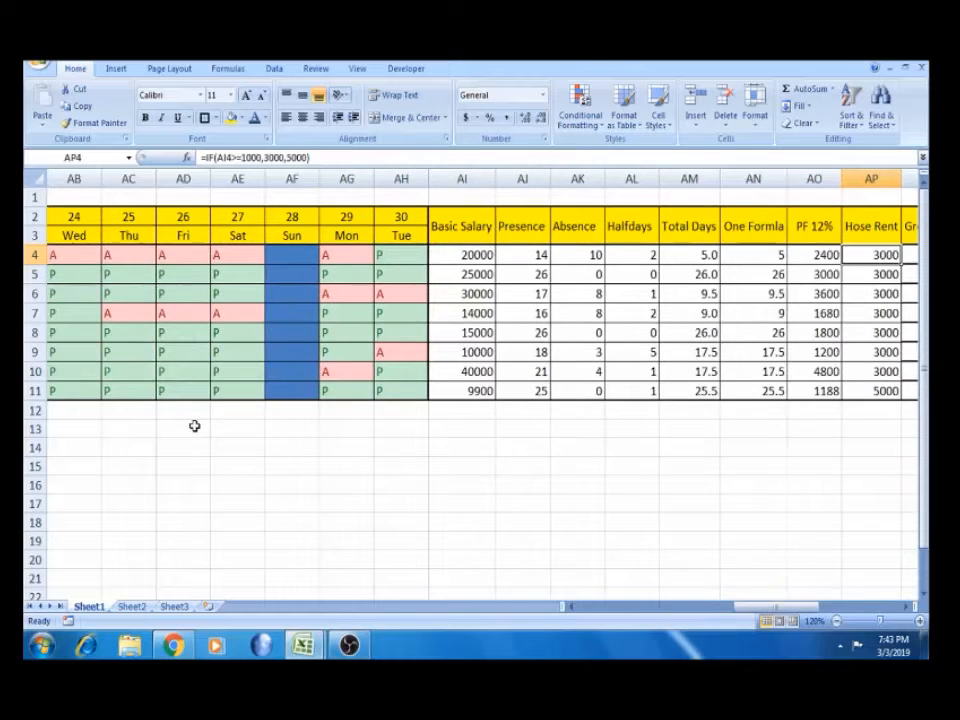
{"action": "key", "text": "Left"}
{"action": "key", "text": "Up"}
{"action": "key", "text": "Down"}
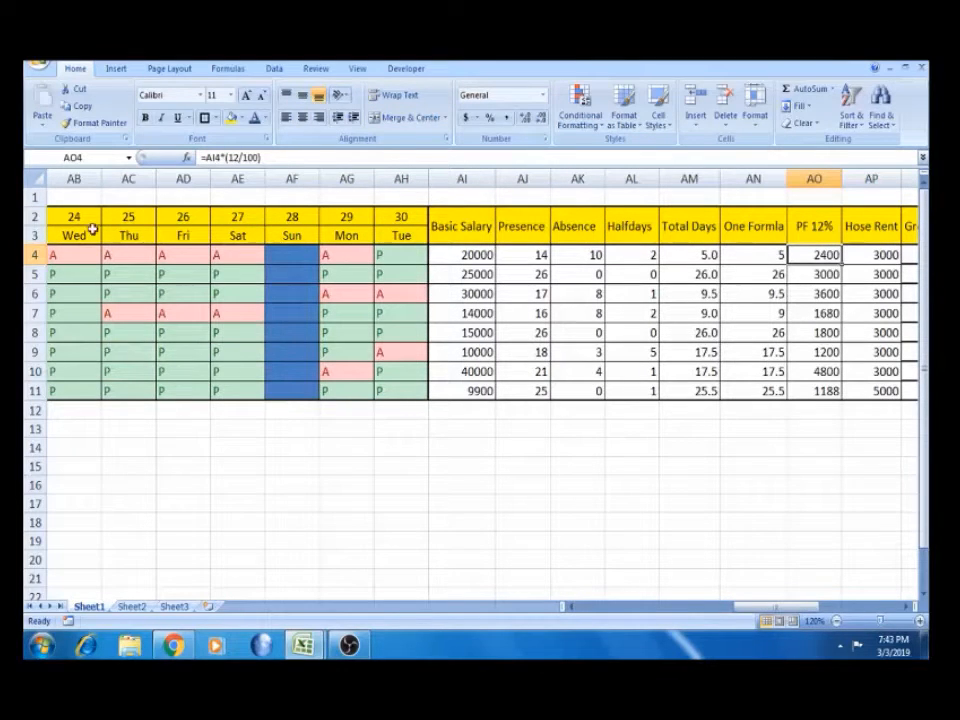
{"action": "left_click", "coordinate": [444, 259]}
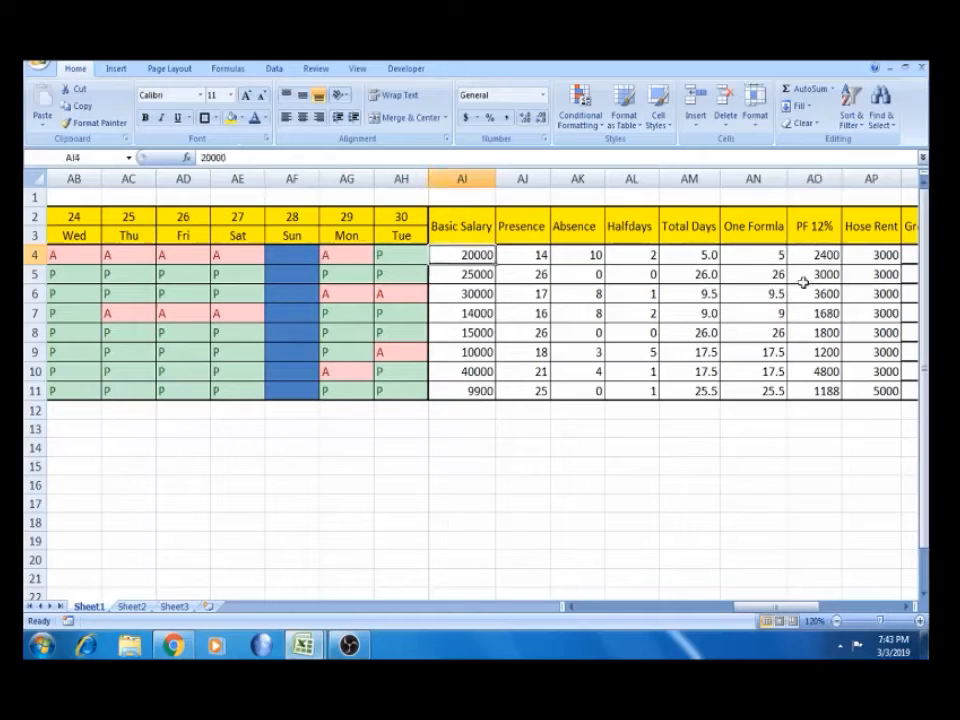
{"action": "left_click", "coordinate": [834, 252]}
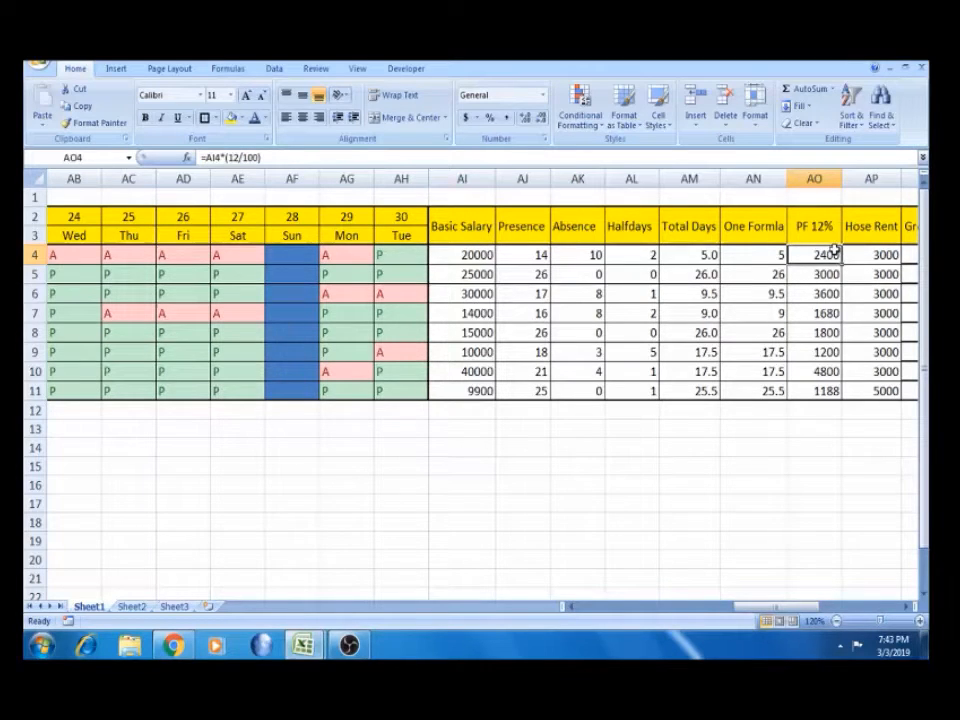
{"action": "key", "text": "Right"}
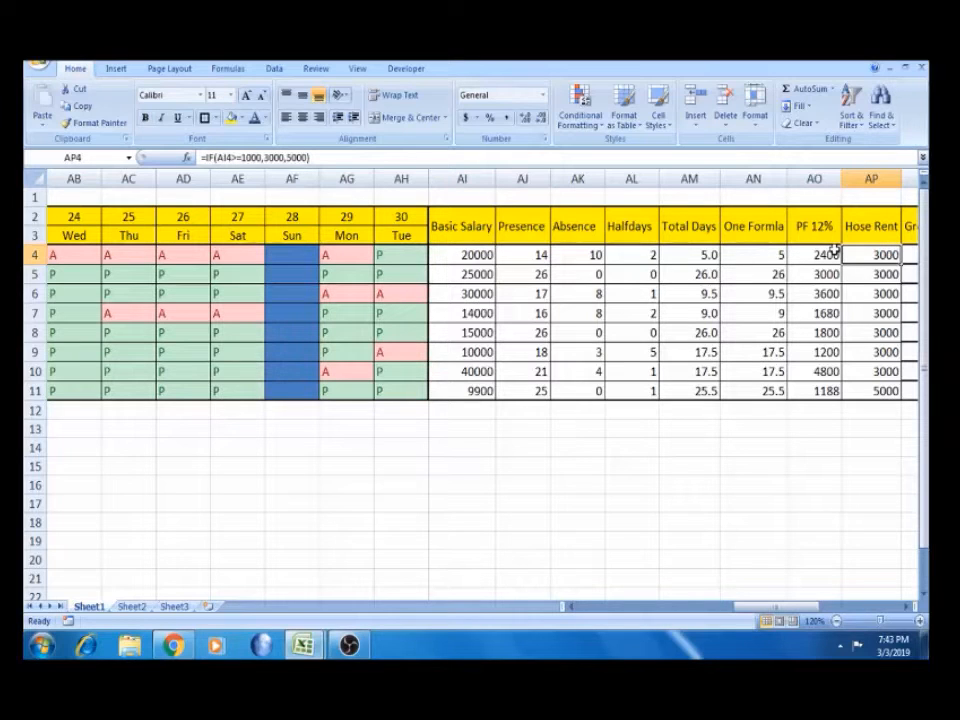
{"action": "left_click", "coordinate": [463, 256]}
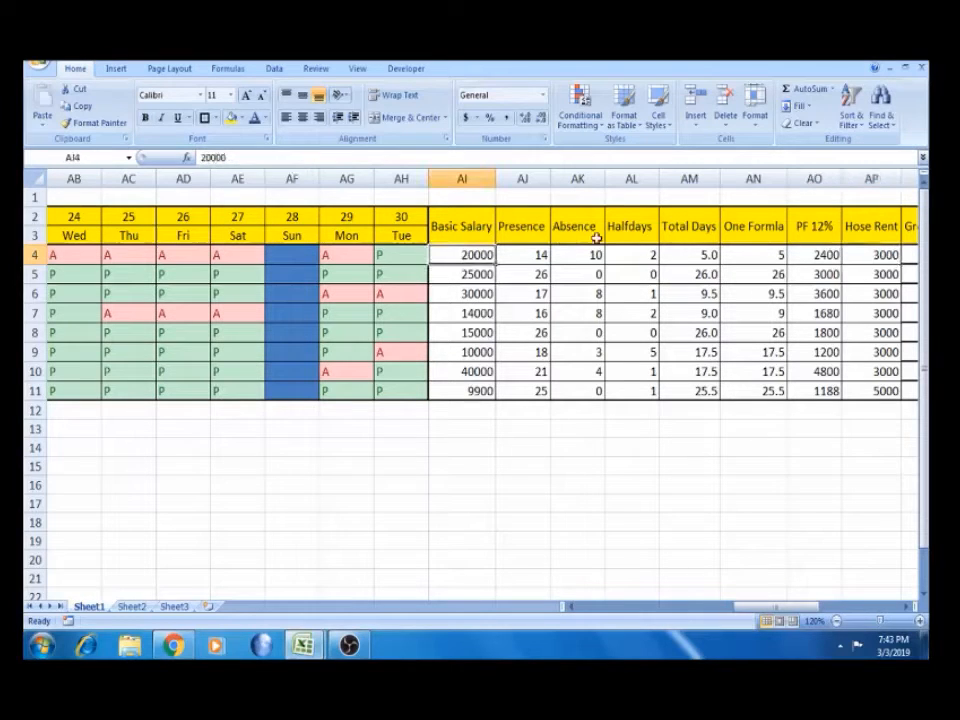
{"action": "left_click", "coordinate": [872, 255]}
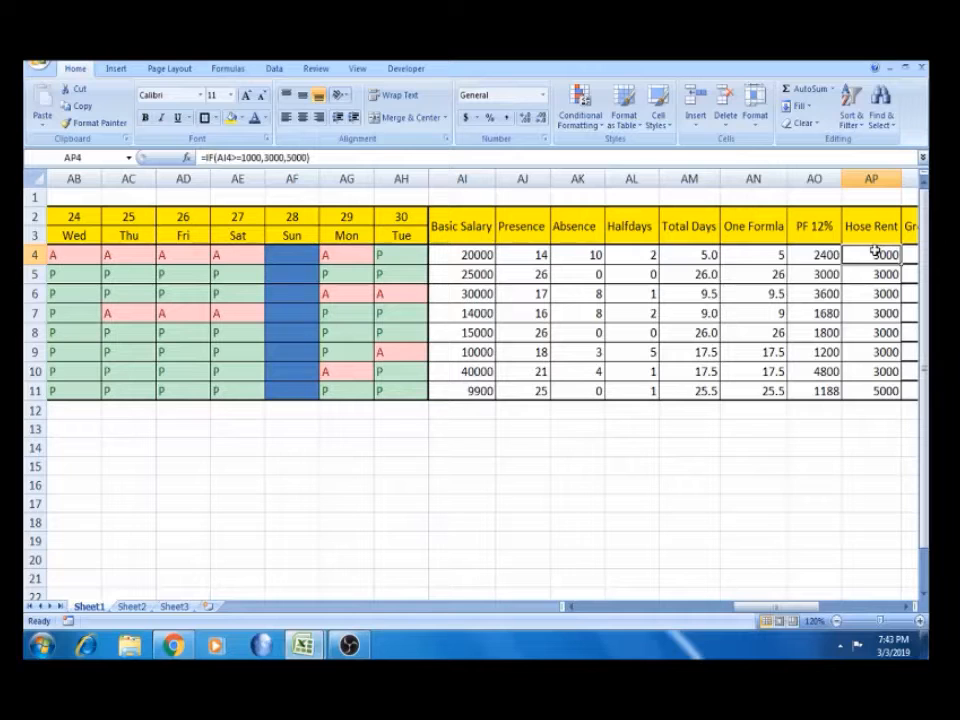
{"action": "key", "text": "Right"}
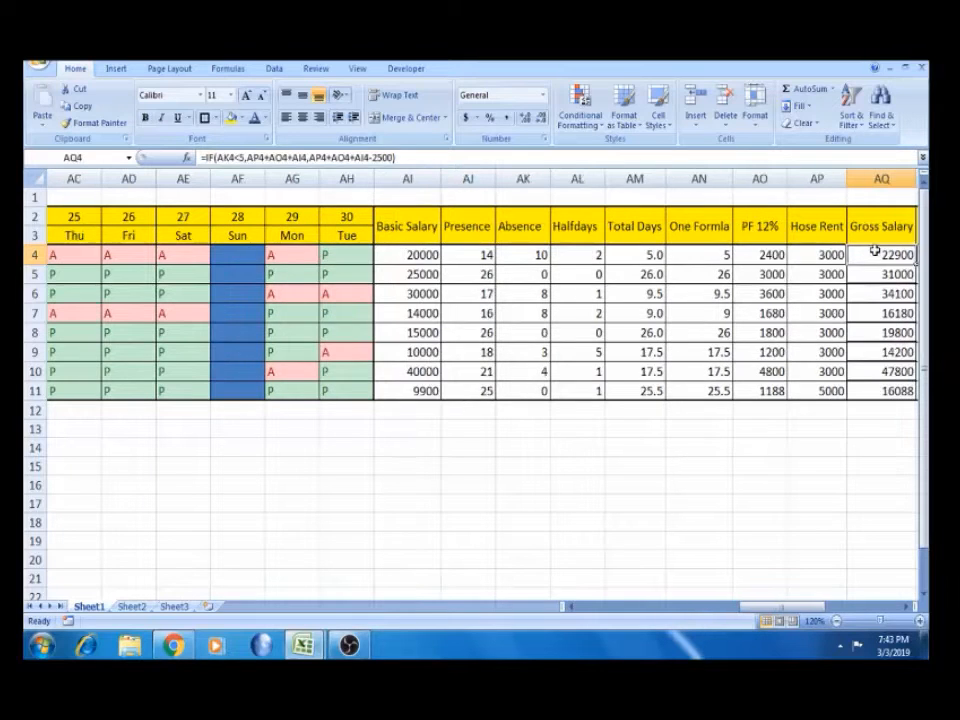
{"action": "key", "text": "Right"}
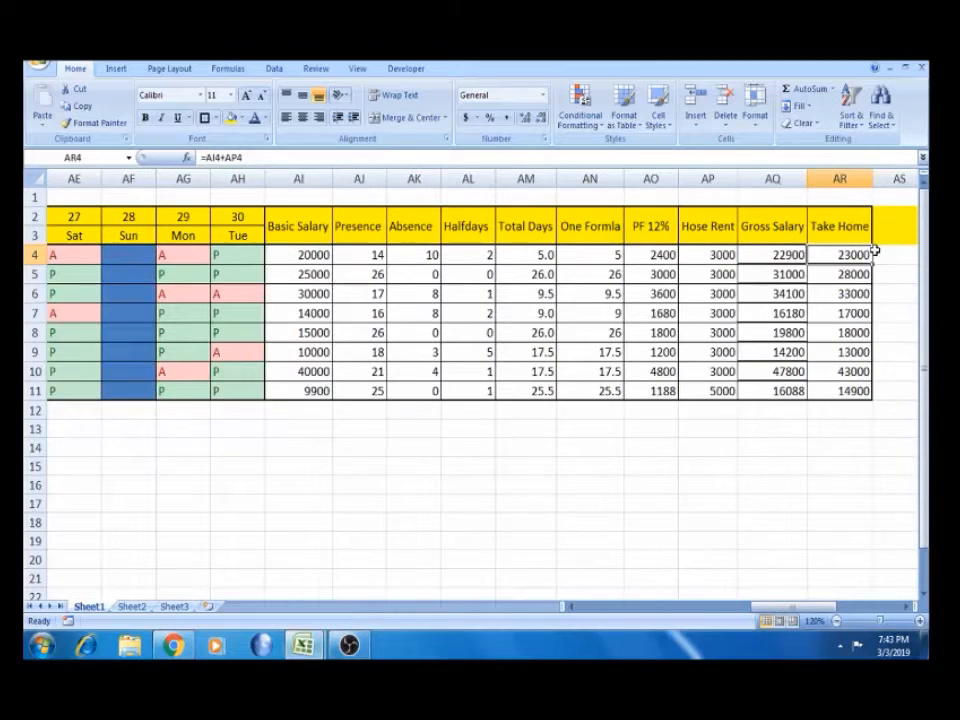
{"action": "left_click", "coordinate": [791, 254]}
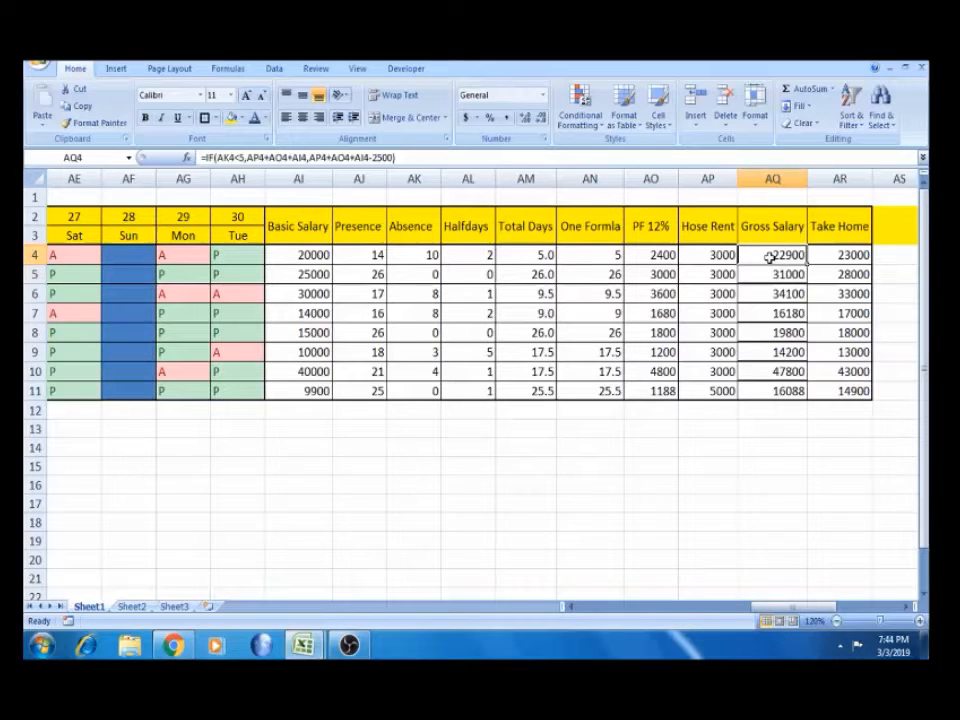
{"action": "left_click", "coordinate": [835, 256]}
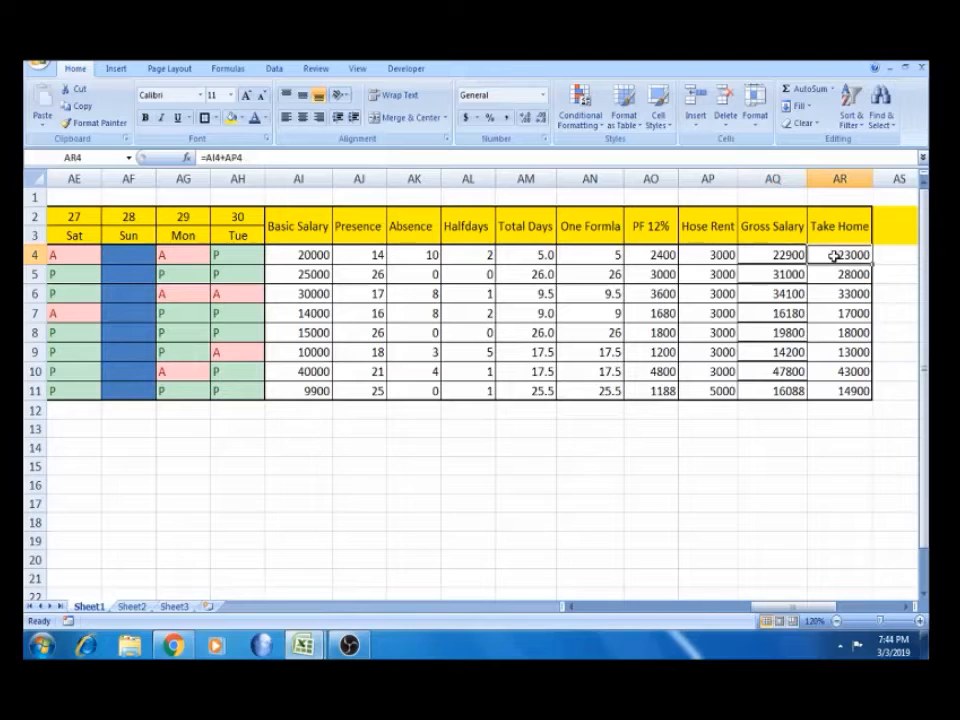
{"action": "left_click", "coordinate": [650, 256]}
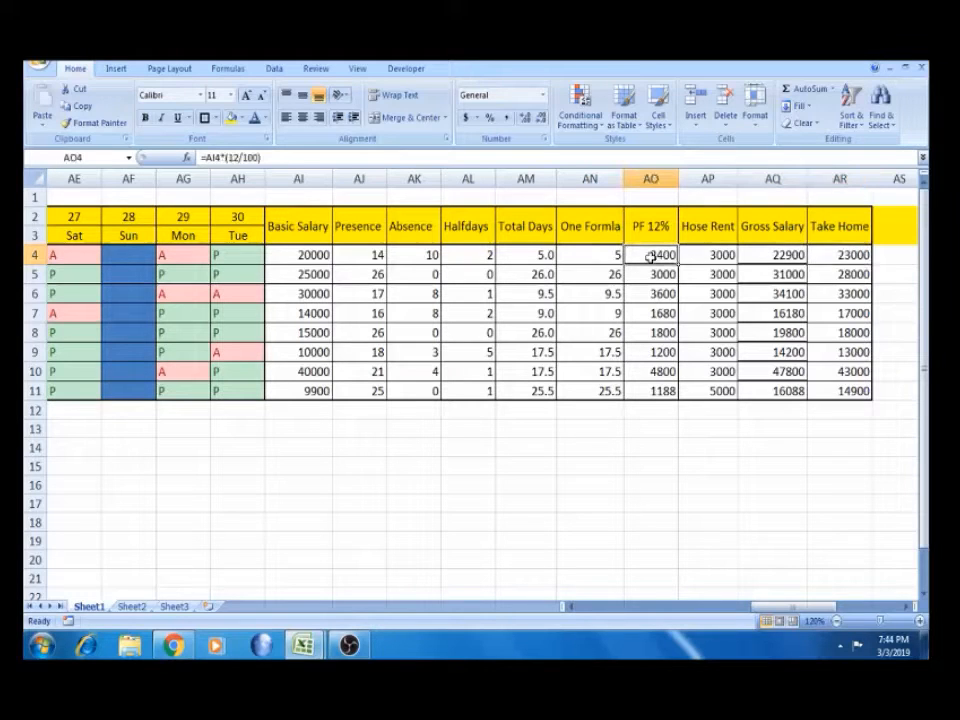
{"action": "left_click", "coordinate": [844, 257]}
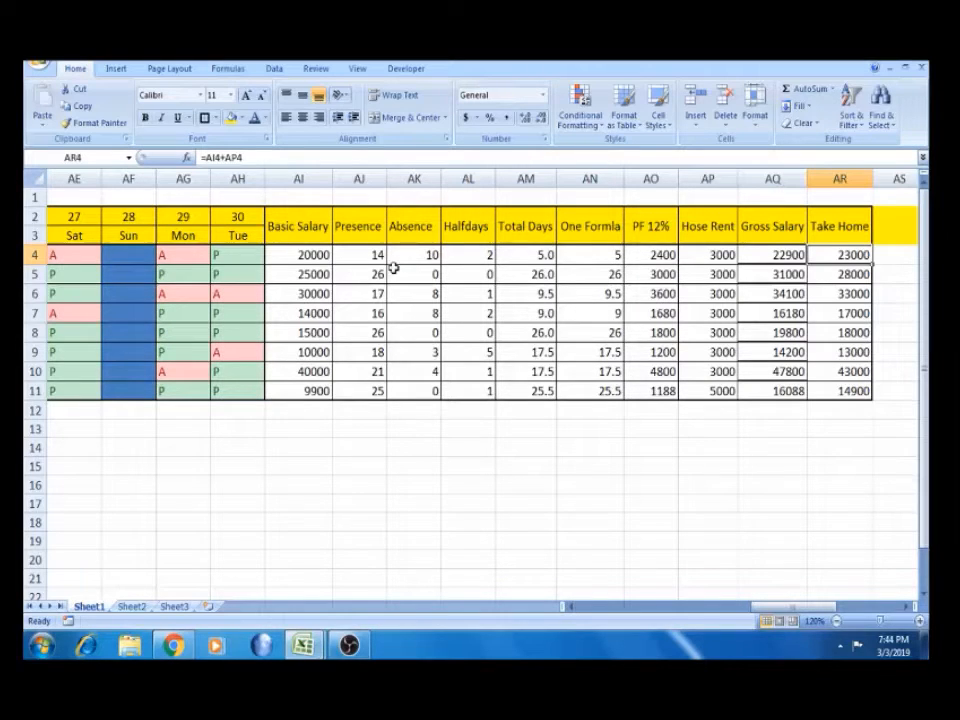
{"action": "scroll", "coordinate": [395, 268], "scroll_direction": "right", "scroll_amount": 1}
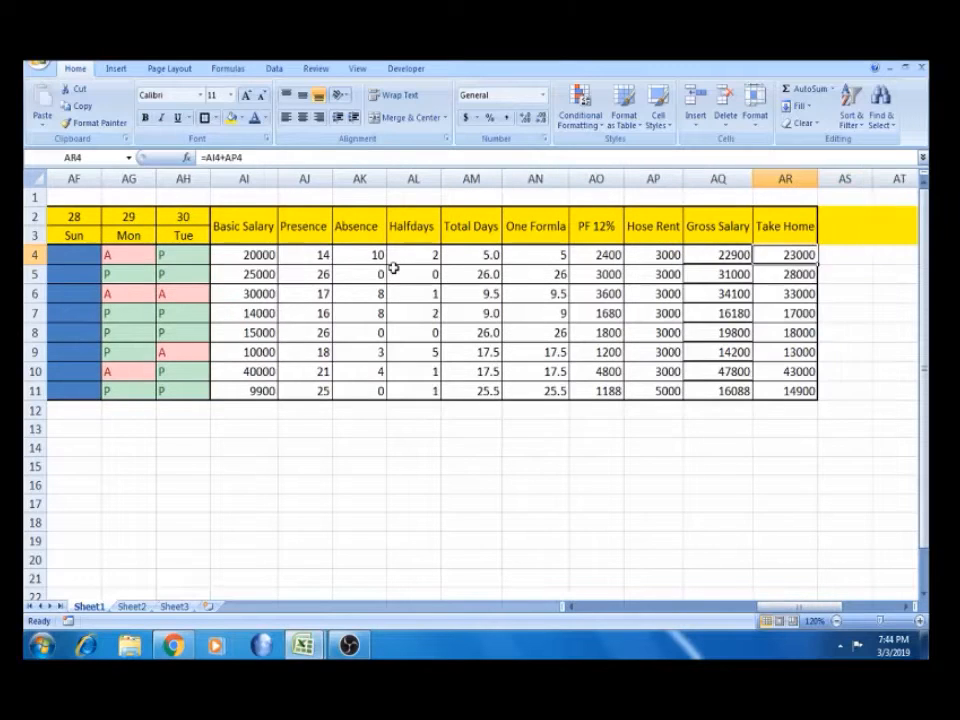
{"action": "key", "text": "Left"}
{"action": "key", "text": "Right"}
{"action": "key", "text": "Home"}
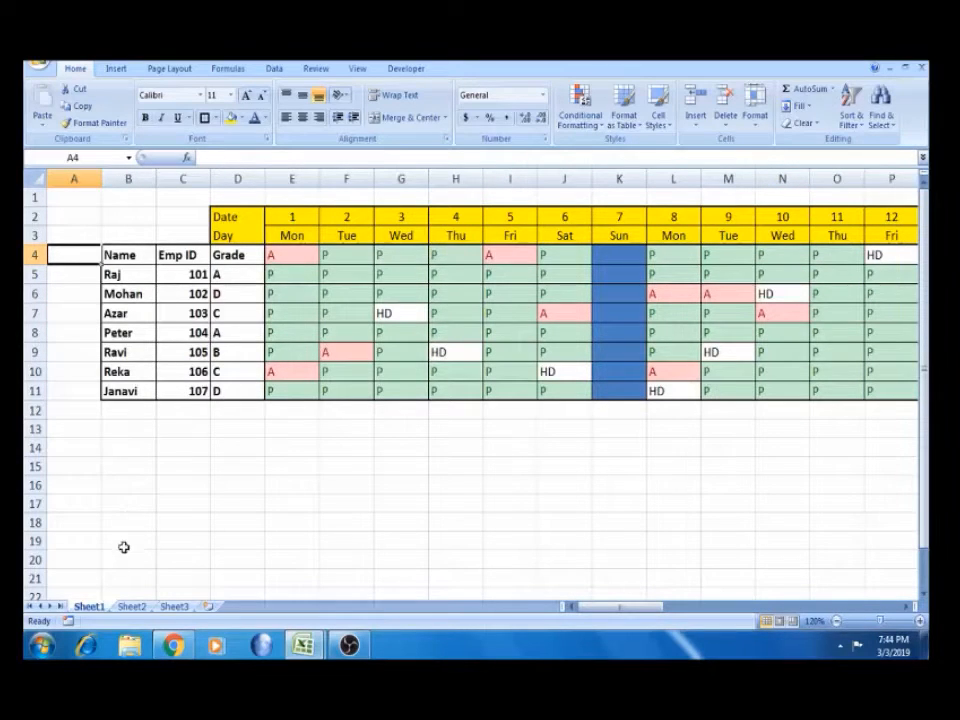
Rename the second sheet to ATT
{"action": "left_click", "coordinate": [130, 606]}
{"action": "double_click", "coordinate": [129, 609]}
{"action": "type", "text": "A1"}
{"action": "type", "text": "TT"}
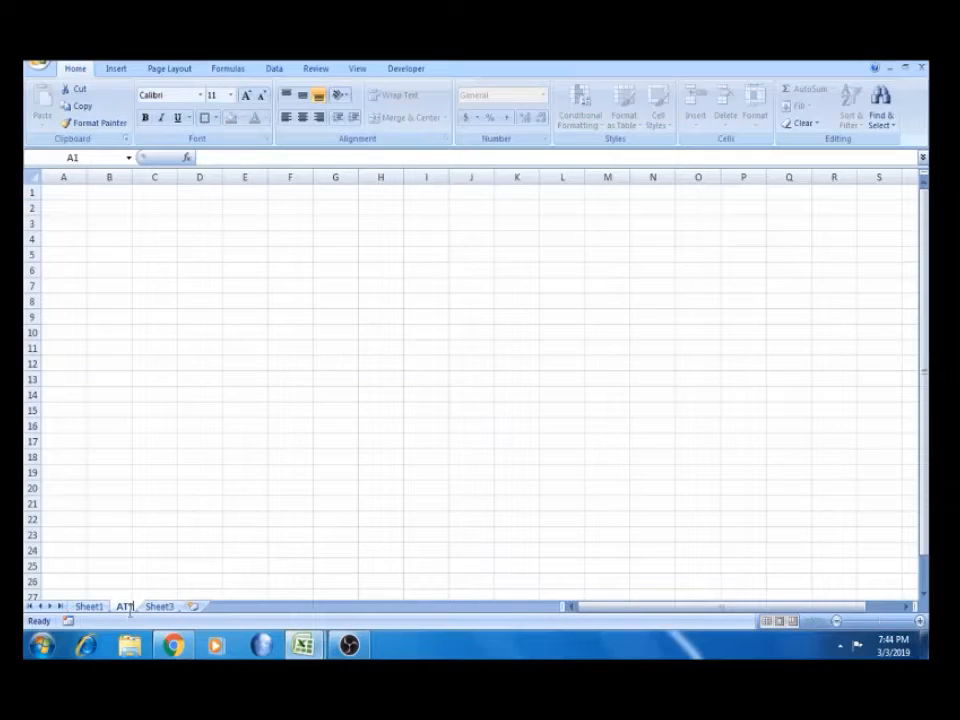
{"action": "left_click", "coordinate": [95, 606]}
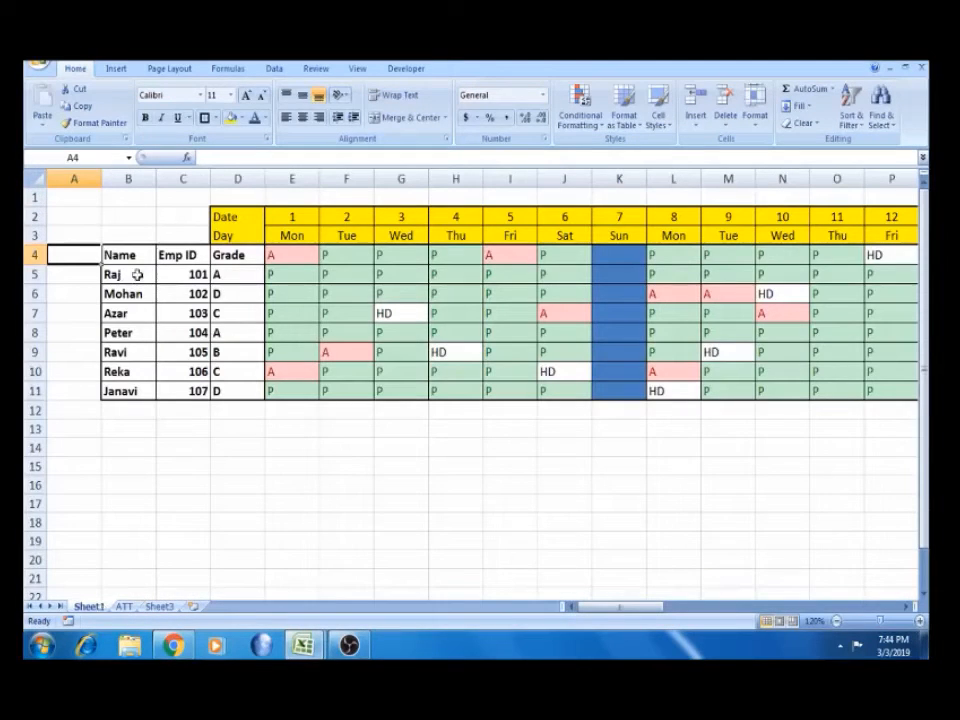
Copy the Name and Emp ID list from Sheet1 and target cell B5 on ATT
{"action": "left_click_drag", "start_coordinate": [128, 252], "coordinate": [128, 252]}
{"action": "key", "text": "ctrl+shift+Down"}
{"action": "key", "text": "ctrl+c"}
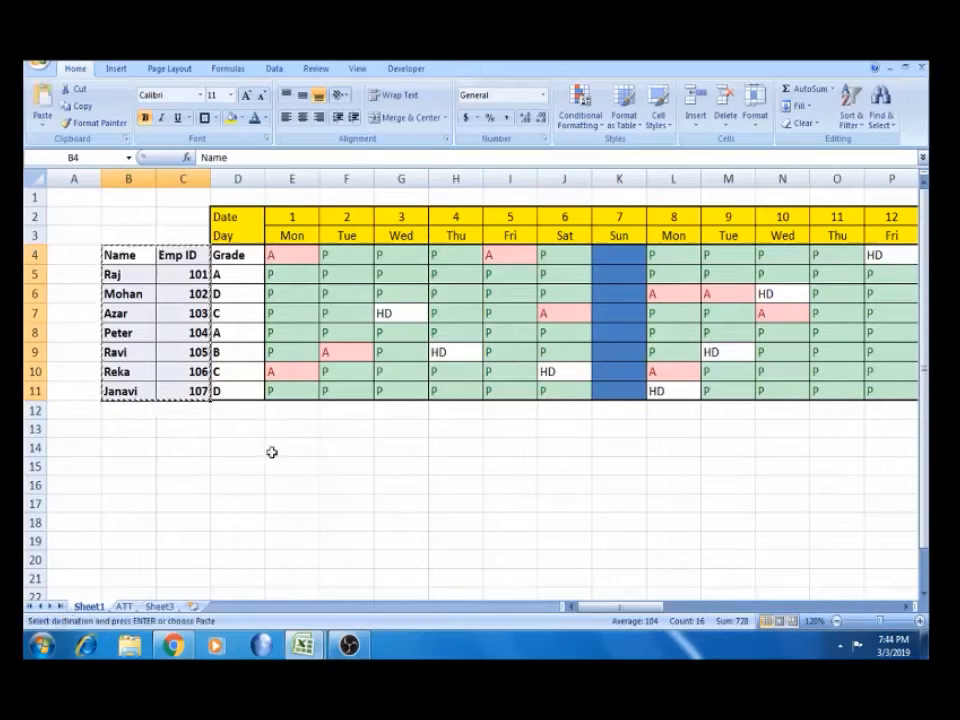
{"action": "left_click", "coordinate": [124, 606]}
{"action": "left_click", "coordinate": [117, 254]}
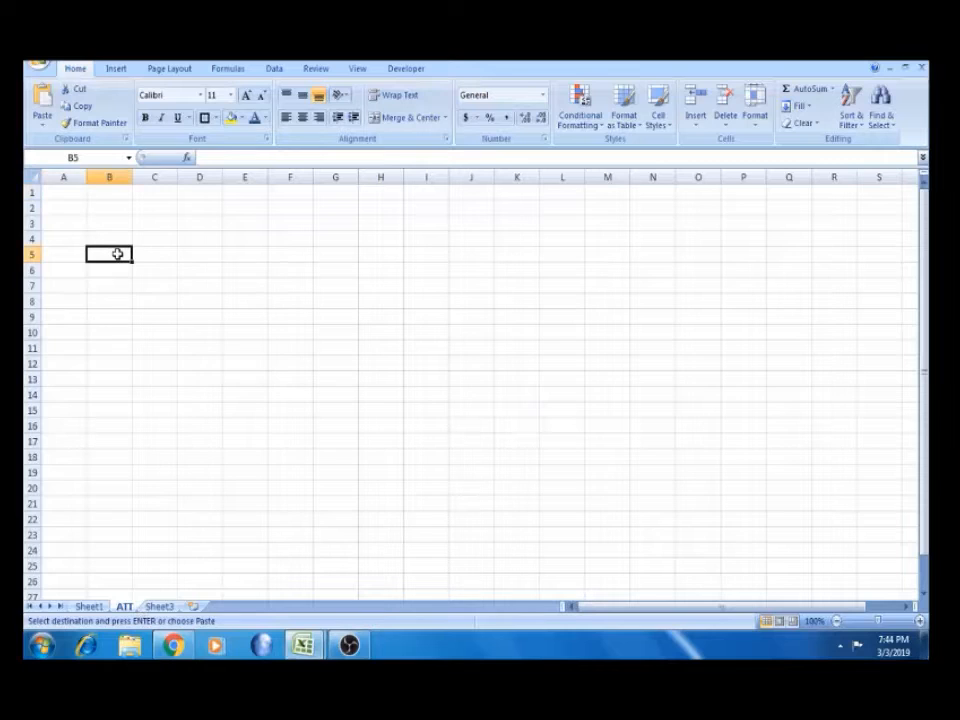
Paste the Name and Emp ID list into B5, narrow column B, zoom in, and autofit column C
{"action": "key", "text": "ctrl+v"}
{"action": "left_click_drag", "start_coordinate": [133, 176], "coordinate": [158, 176]}
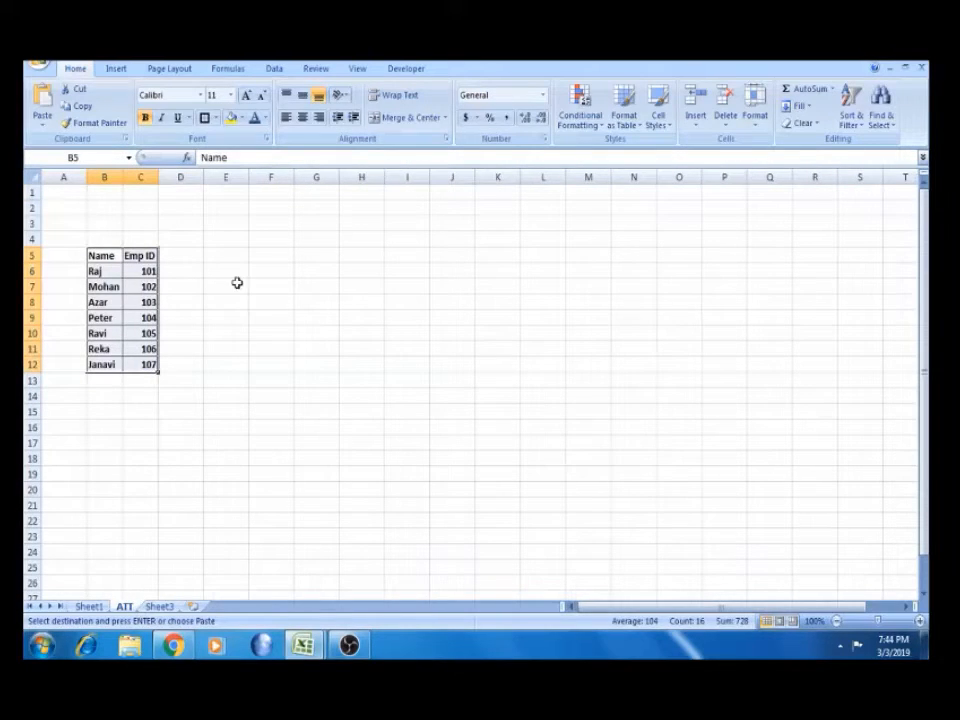
{"action": "left_click", "coordinate": [920, 621]}
{"action": "left_click", "coordinate": [920, 621]}
{"action": "left_click", "coordinate": [920, 621]}
{"action": "left_click", "coordinate": [920, 621]}
{"action": "left_click", "coordinate": [920, 621]}
{"action": "left_click", "coordinate": [920, 621]}
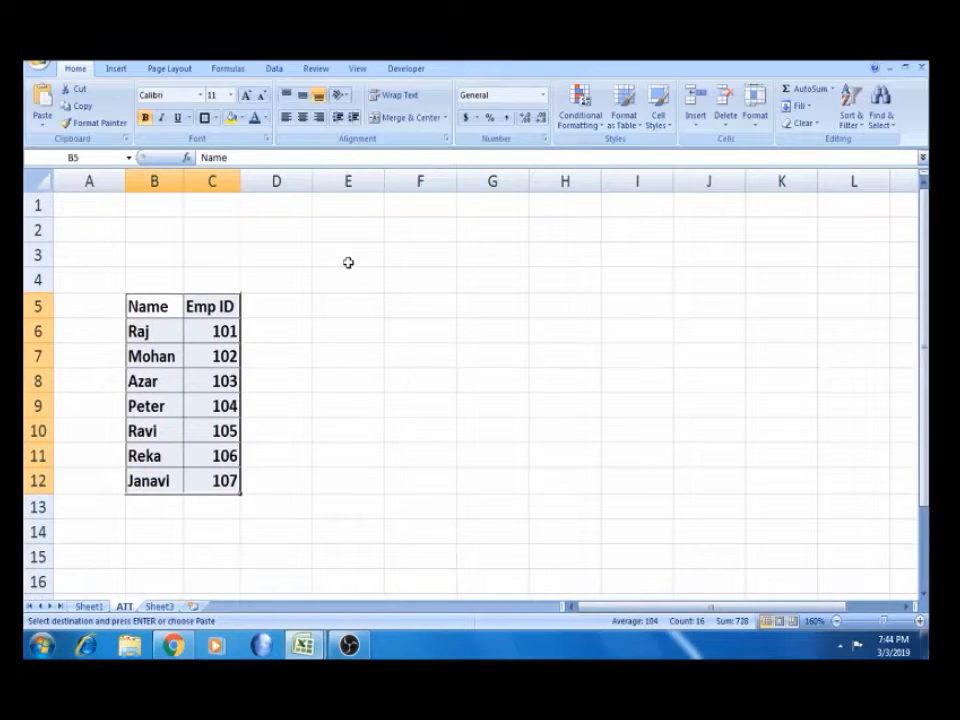
{"action": "double_click", "coordinate": [240, 180]}
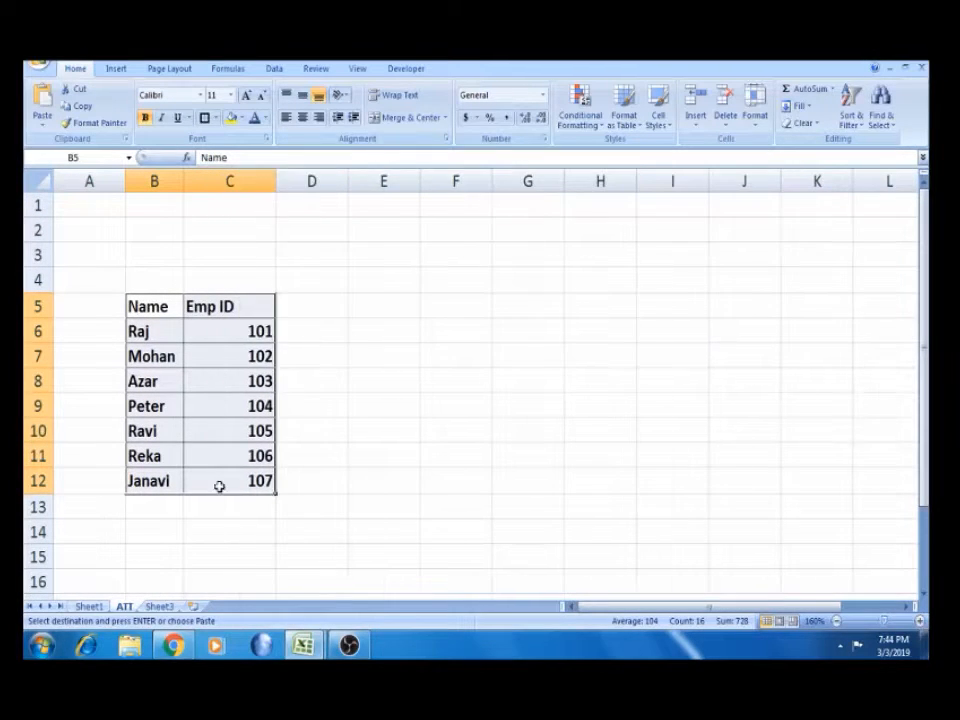
Copy the yellow Date and Day labels from Sheet1 into C3:C4 on ATT
{"action": "left_click", "coordinate": [88, 607]}
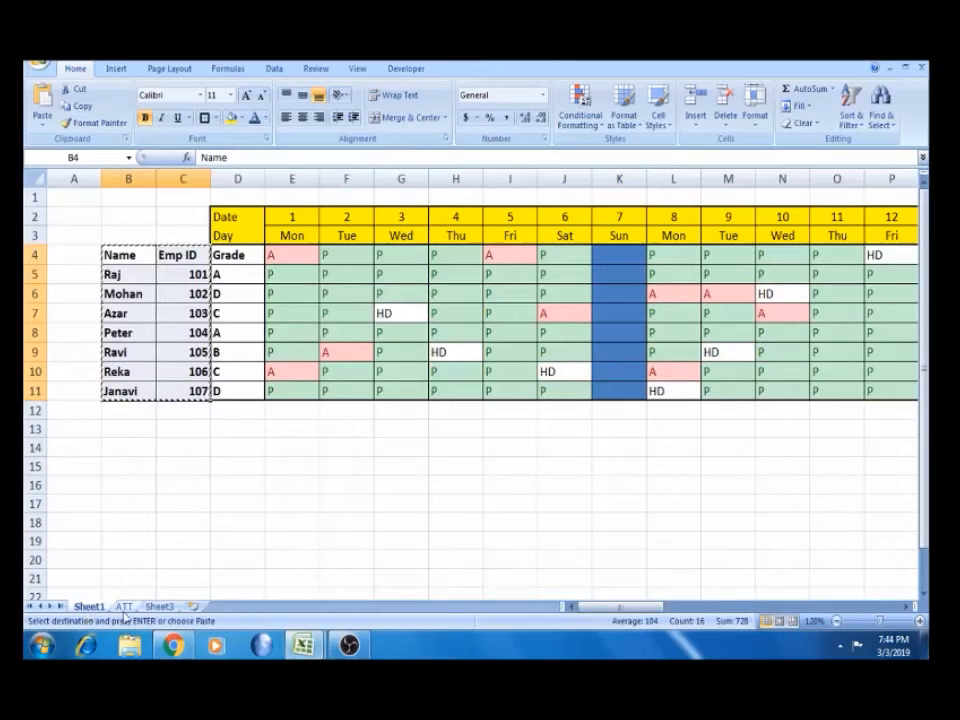
{"action": "left_click", "coordinate": [123, 607]}
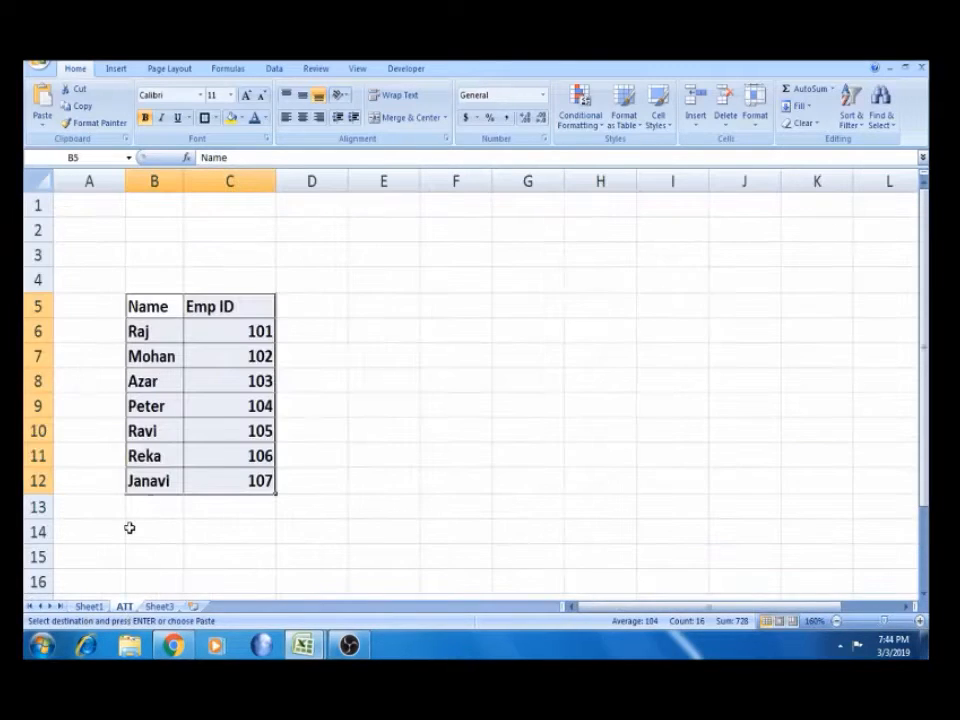
{"action": "left_click", "coordinate": [88, 607]}
{"action": "left_click_drag", "start_coordinate": [229, 222], "coordinate": [232, 232]}
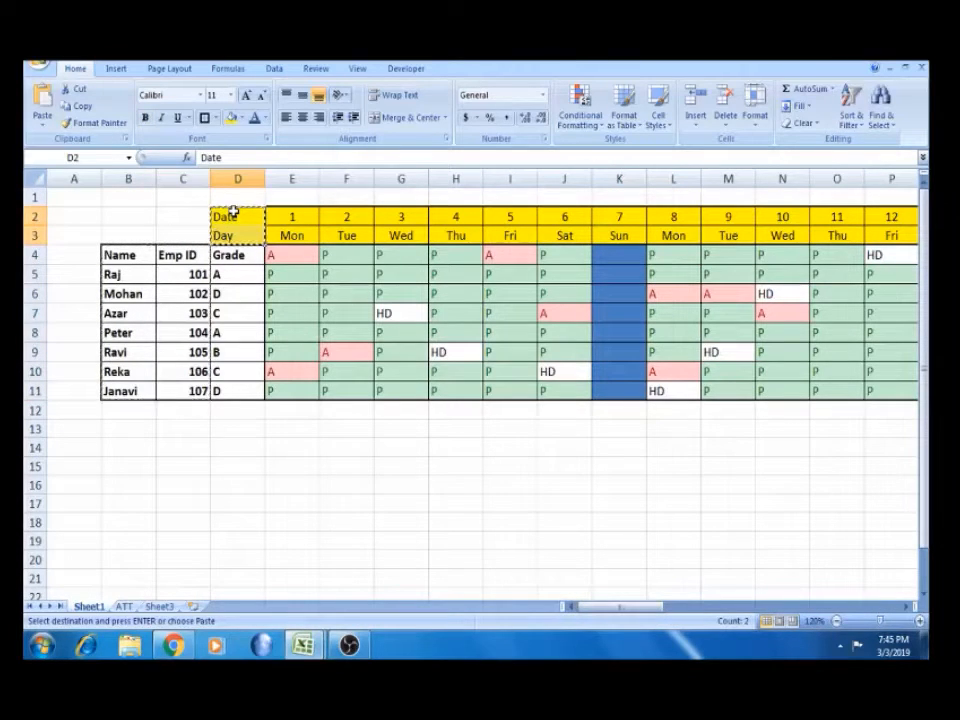
{"action": "left_click", "coordinate": [123, 607]}
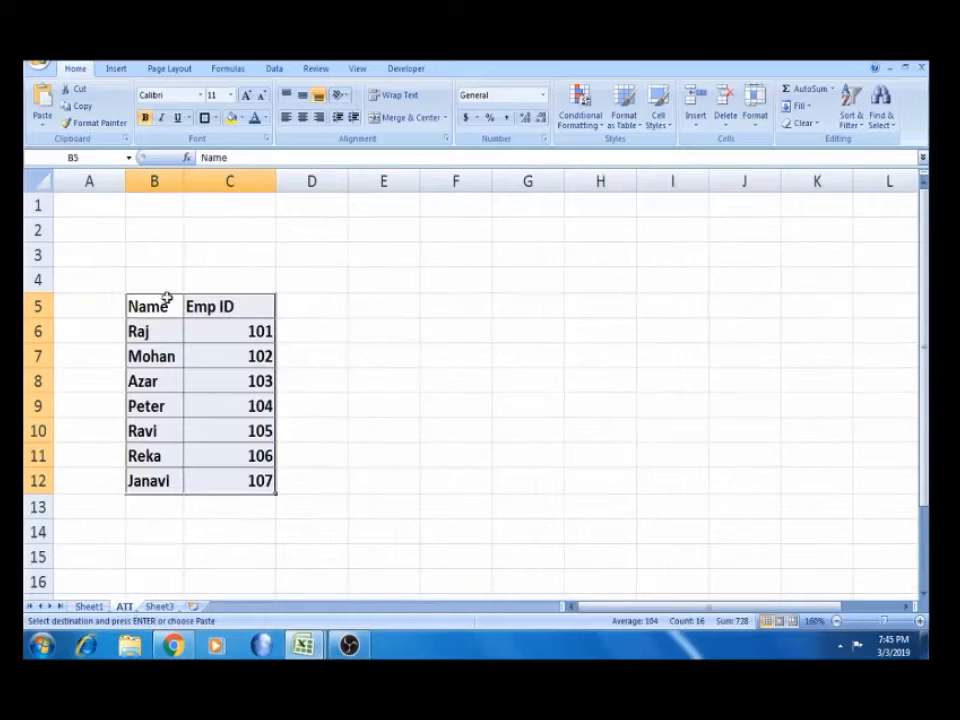
{"action": "left_click", "coordinate": [236, 249]}
{"action": "key", "text": "ctrl+v"}
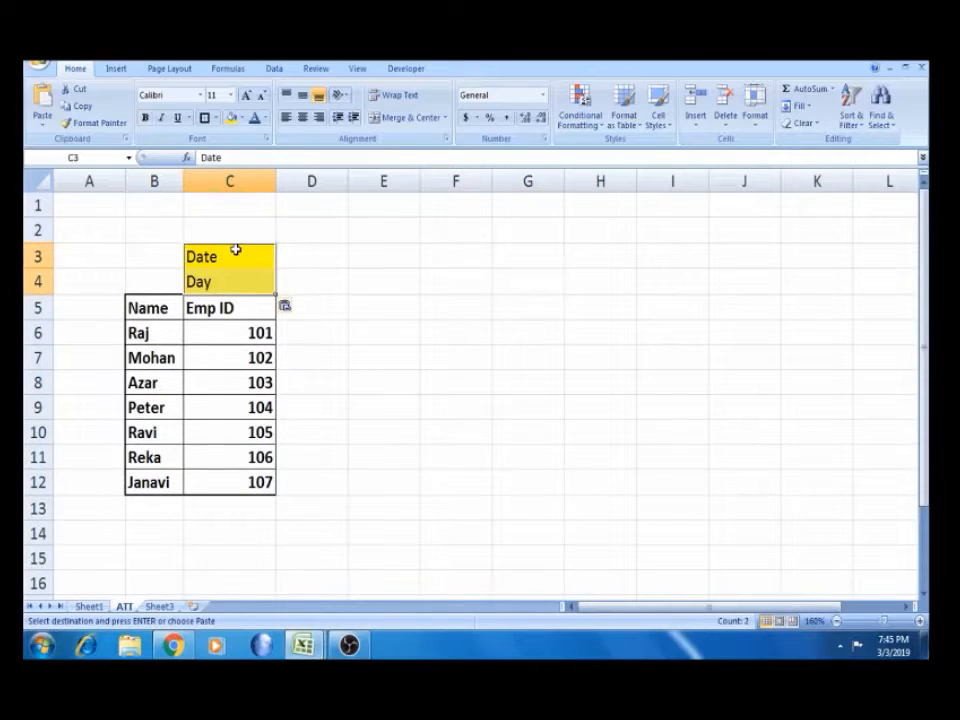
Enter 1 in D3 and 2 in E3 to start the date row
{"action": "key", "text": "Right"}
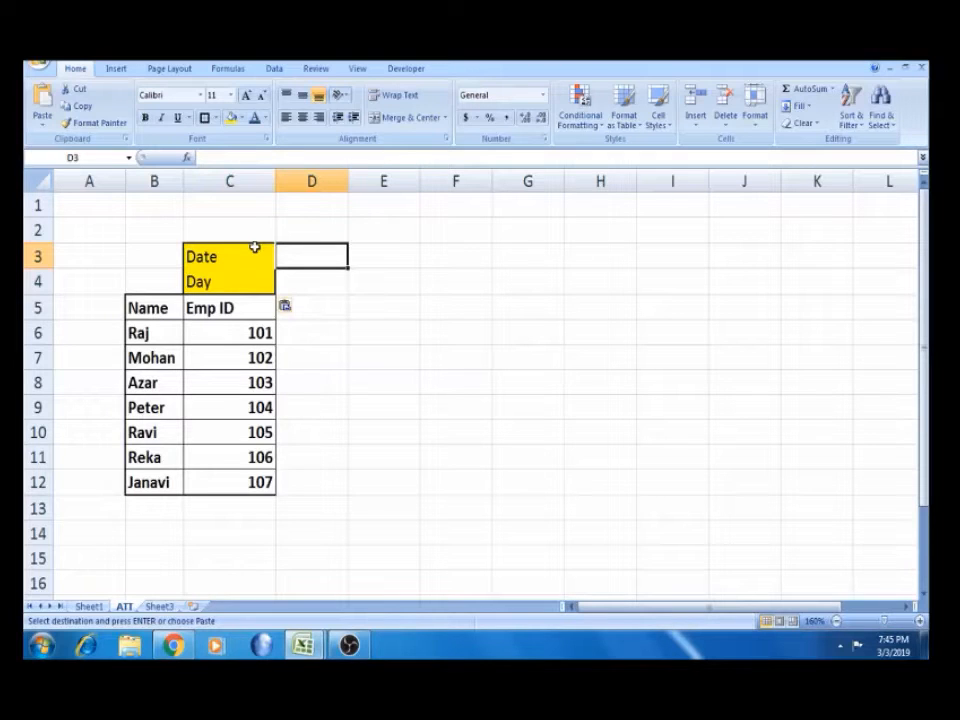
{"action": "type", "text": "1"}
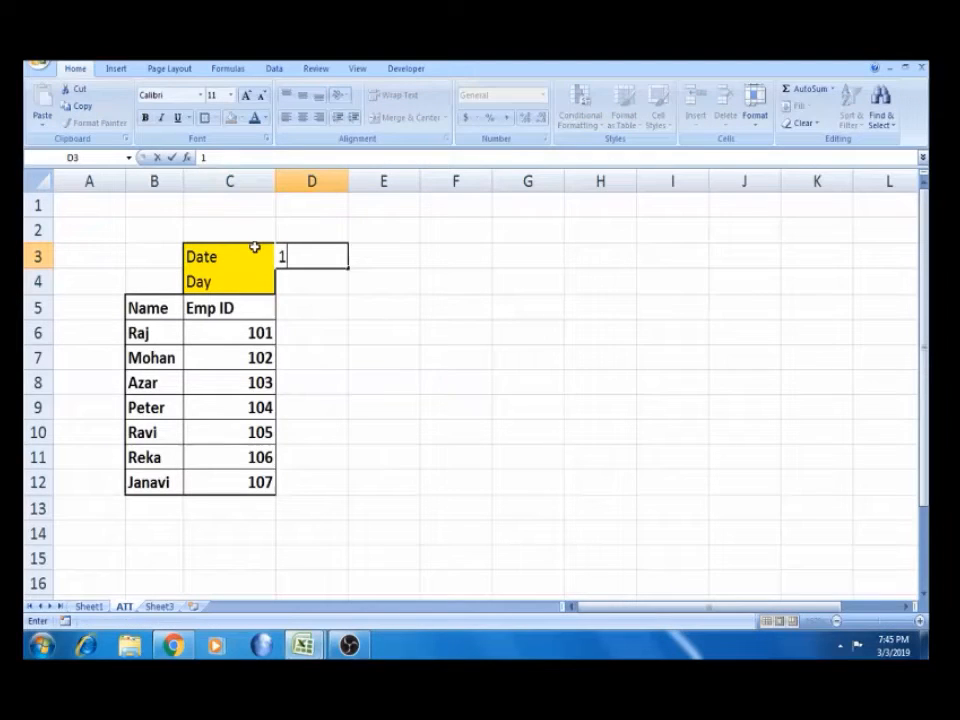
{"action": "key", "text": "Right"}
{"action": "type", "text": "2"}
{"action": "key", "text": "Right"}
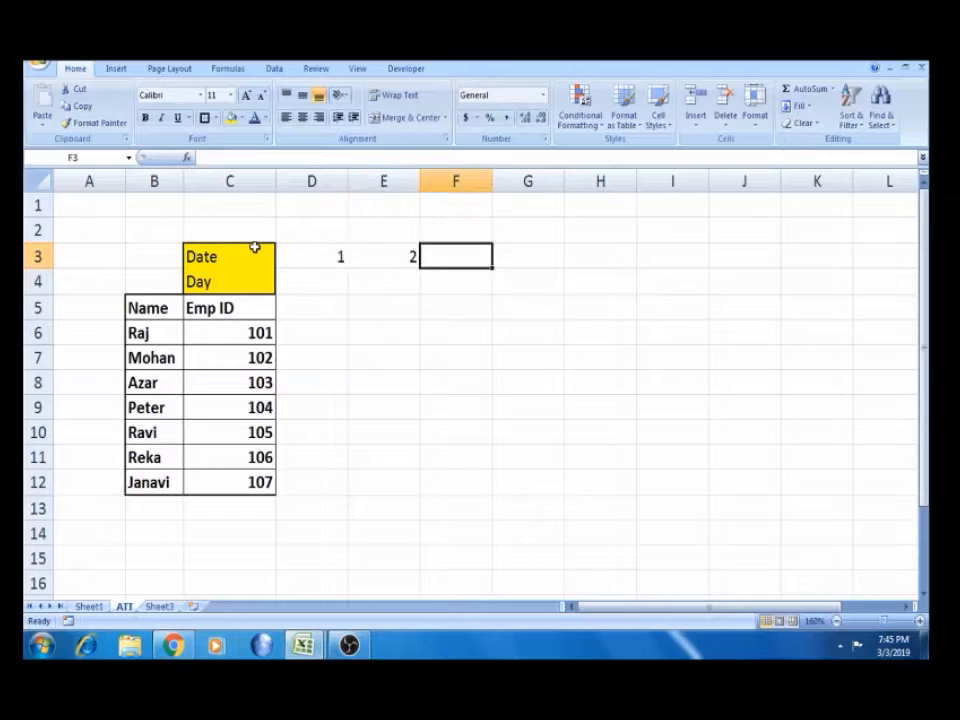
{"action": "key", "text": "Left"}
{"action": "key", "text": "Left"}
{"action": "key", "text": "shift+Right"}
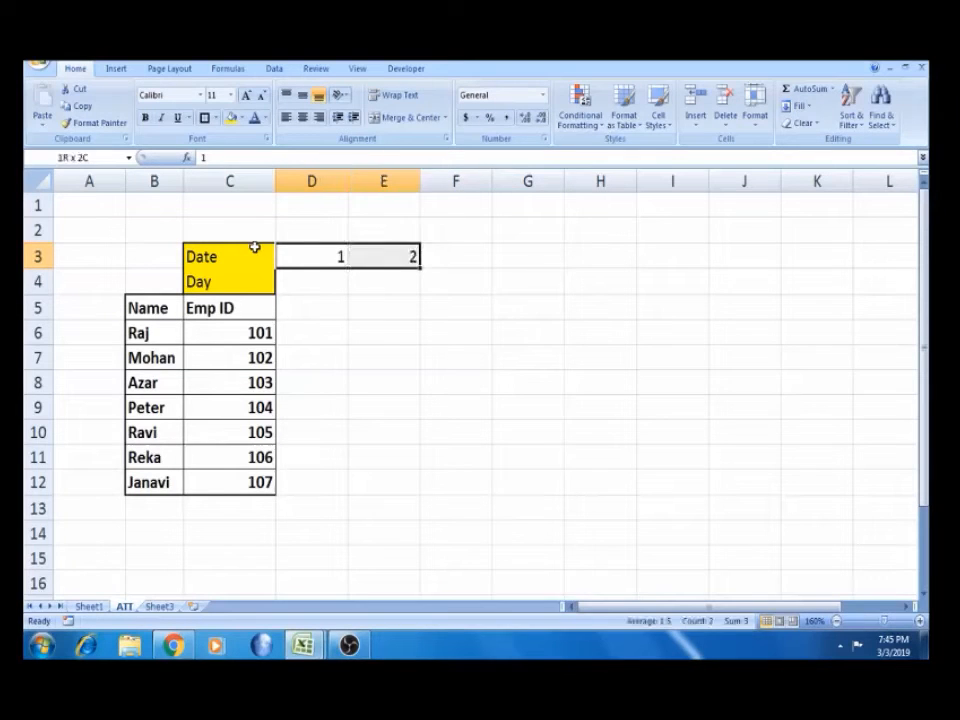
Type the month label Jan in C1 and reselect the 1 and 2 in D3:E3
{"action": "left_click", "coordinate": [214, 207]}
{"action": "type", "text": "Jan"}
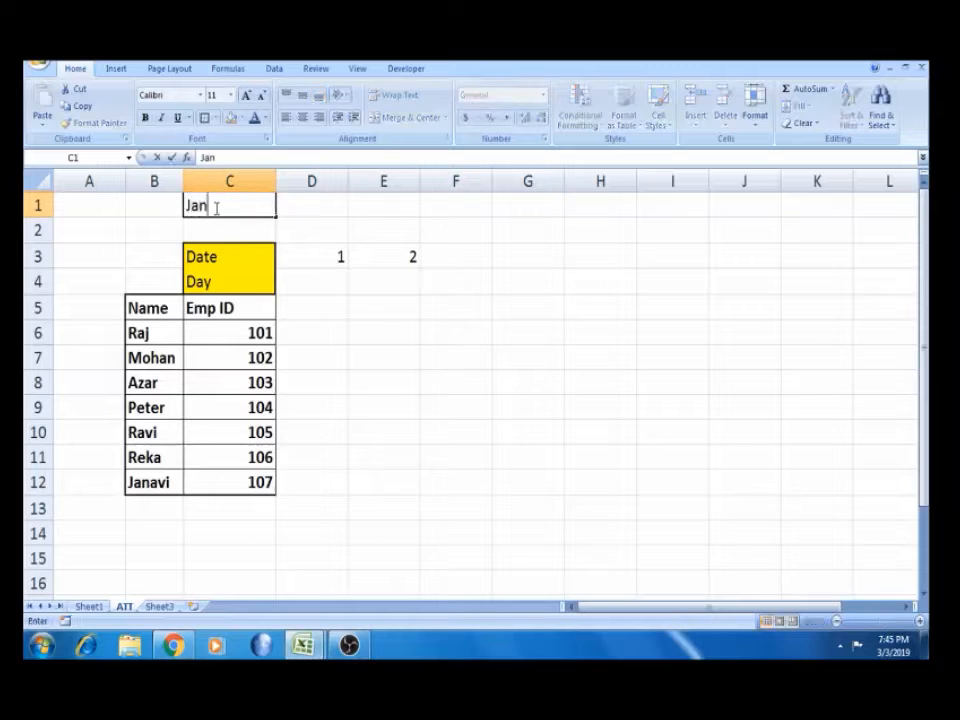
{"action": "key", "text": "Tab"}
{"action": "left_click", "coordinate": [330, 257]}
{"action": "key", "text": "shift+Right"}
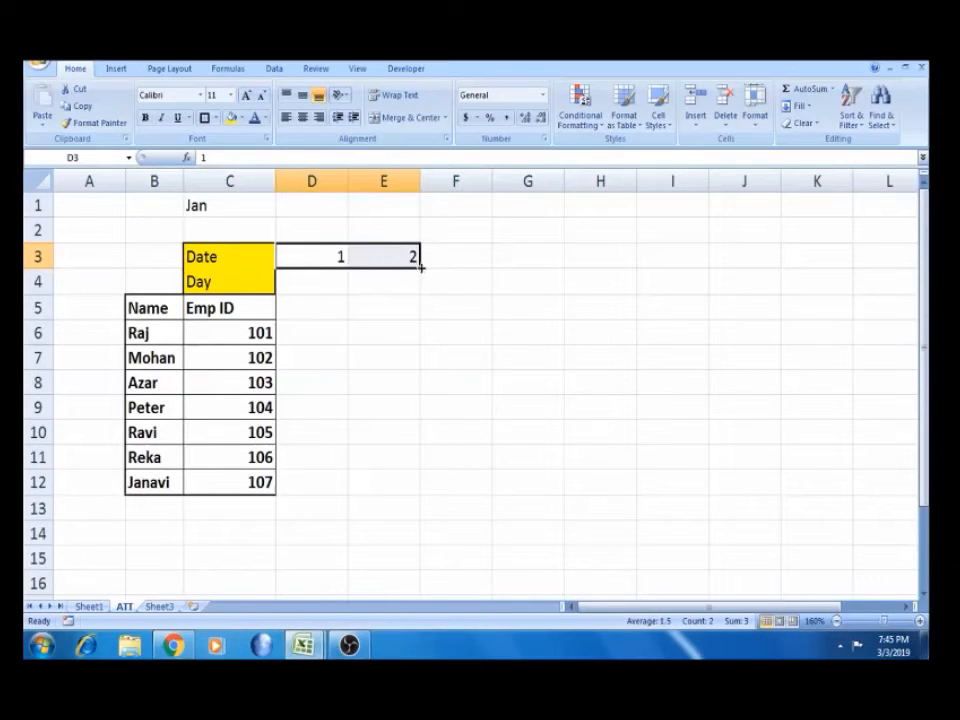
Fill the date series across row 3 from 1 to 31 (D3:AH3)
{"action": "left_click_drag", "start_coordinate": [420, 268], "coordinate": [740, 258]}
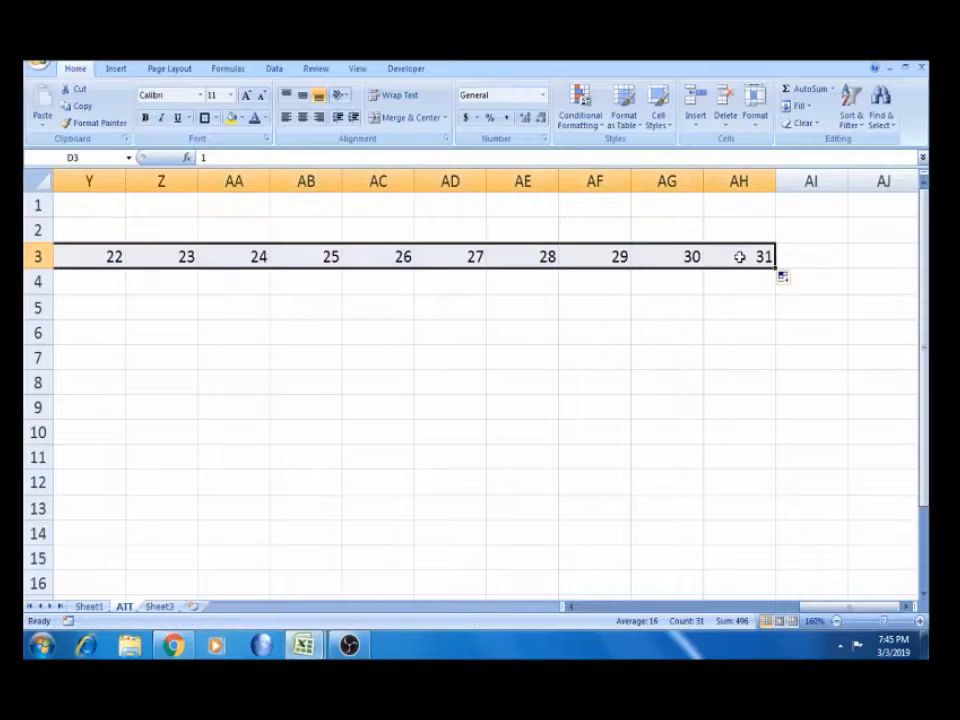
{"action": "left_click", "coordinate": [740, 277]}
{"action": "key", "text": "ctrl+Left"}
{"action": "key", "text": "ctrl+Left"}
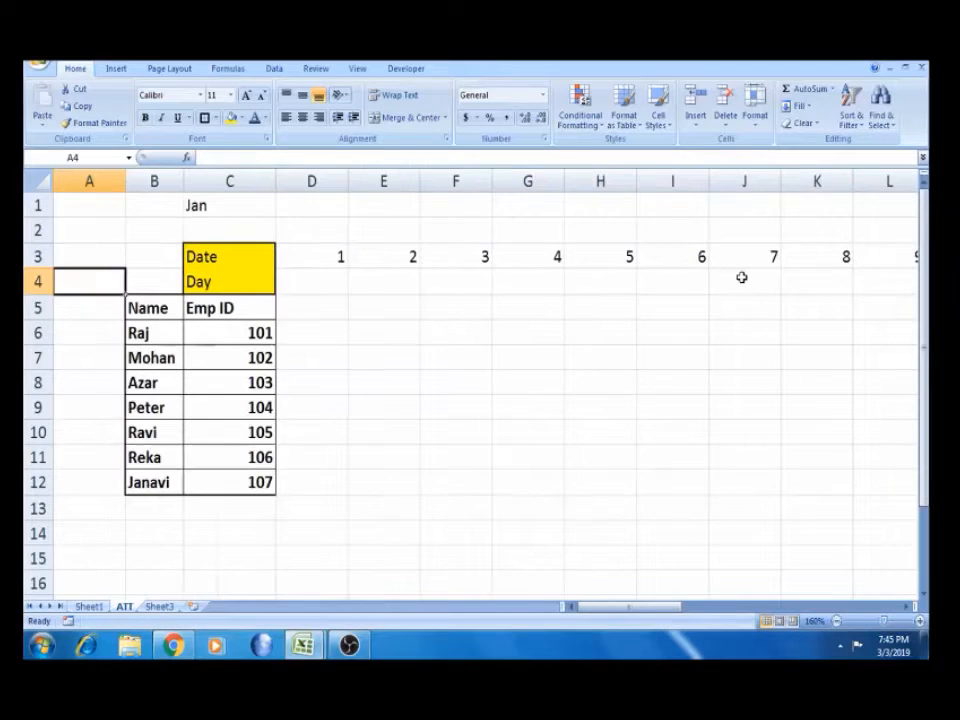
Enter Mon in D4 and fill the weekday names across to AH4
{"action": "key", "text": "Right"}
{"action": "key", "text": "Right"}
{"action": "key", "text": "Right"}
{"action": "key", "text": "Right"}
{"action": "key", "text": "Left"}
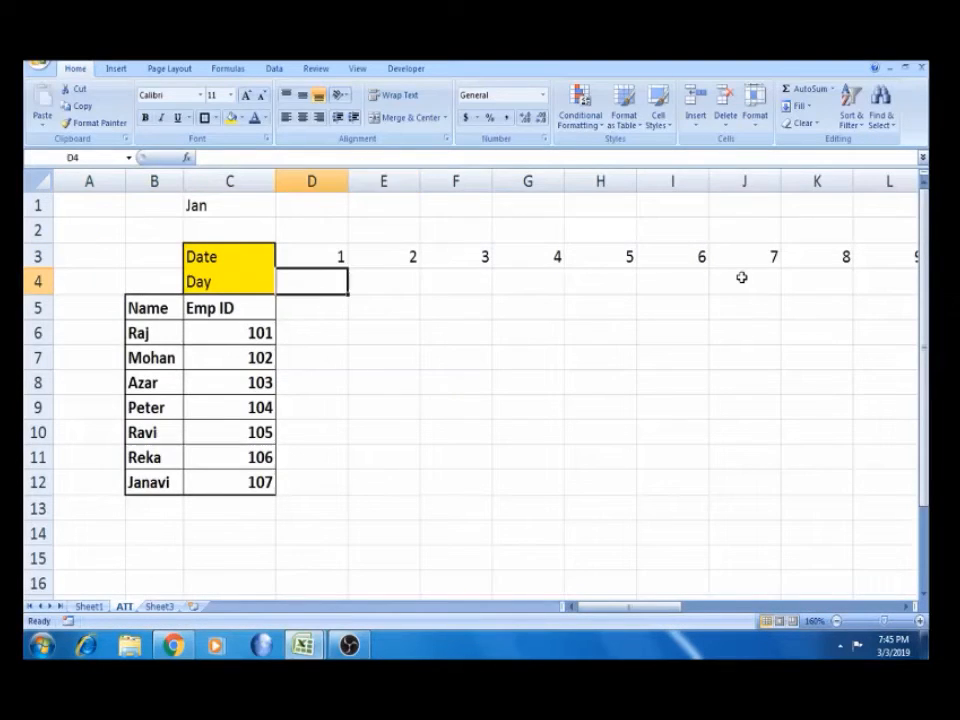
{"action": "type", "text": "Mon"}
{"action": "key", "text": "Right"}
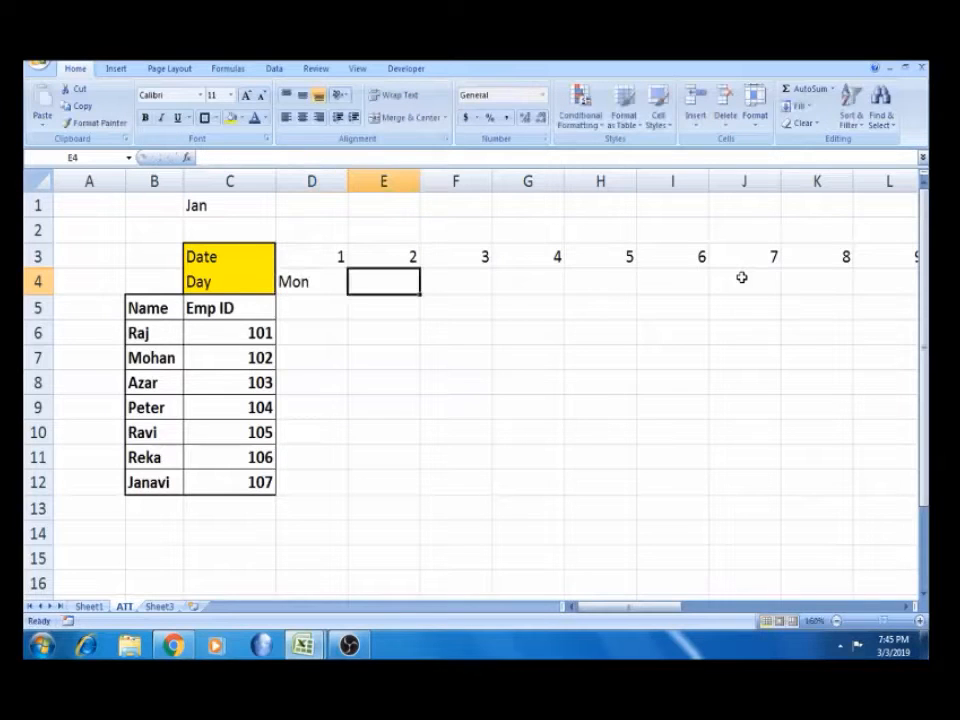
{"action": "left_click", "coordinate": [342, 273]}
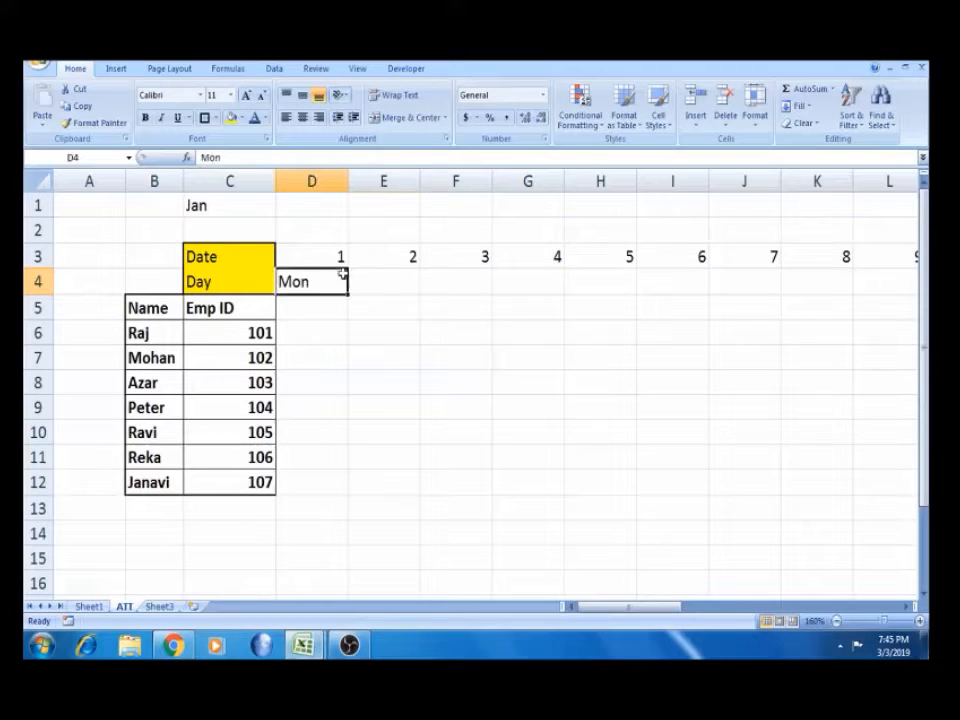
{"action": "left_click_drag", "start_coordinate": [349, 297], "coordinate": [356, 295]}
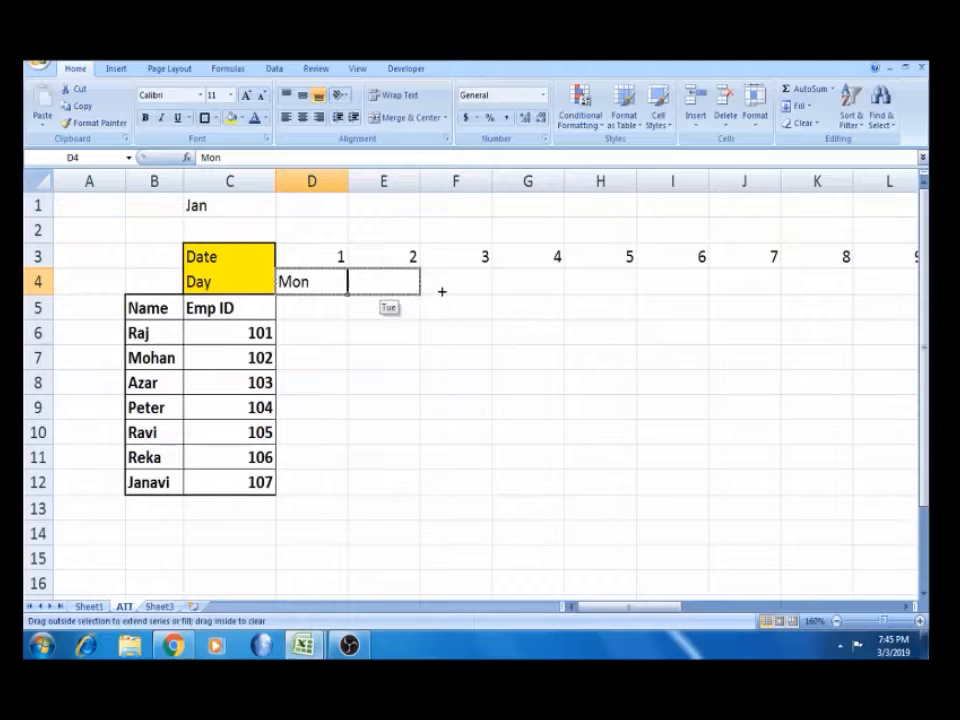
{"action": "left_click_drag", "start_coordinate": [441, 291], "coordinate": [927, 289]}
{"action": "left_click_drag", "start_coordinate": [760, 287], "coordinate": [759, 287]}
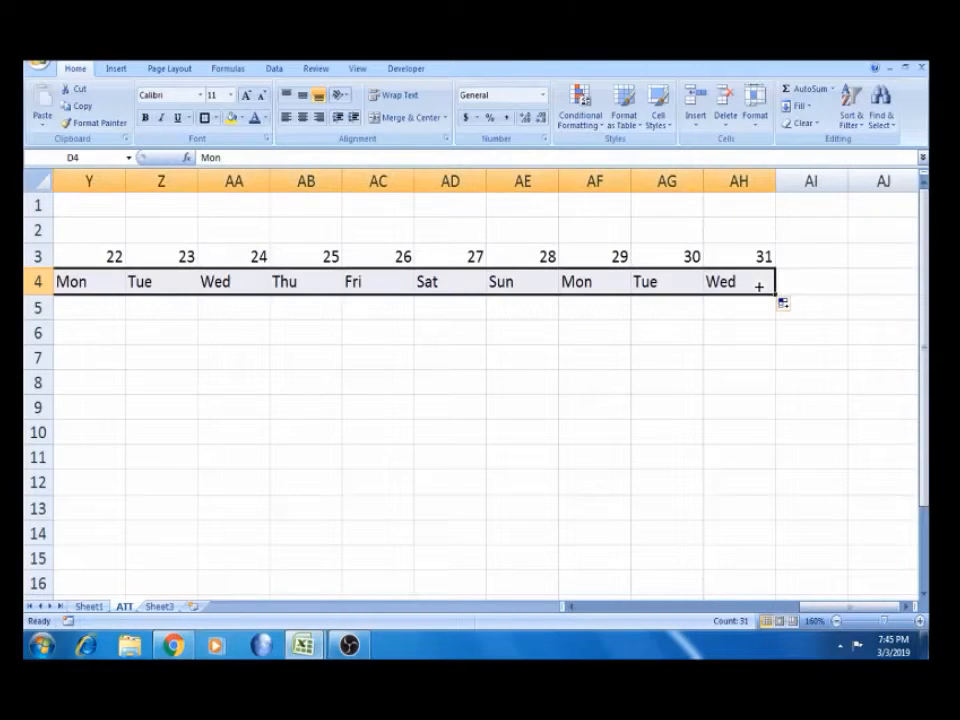
{"action": "left_click", "coordinate": [747, 297]}
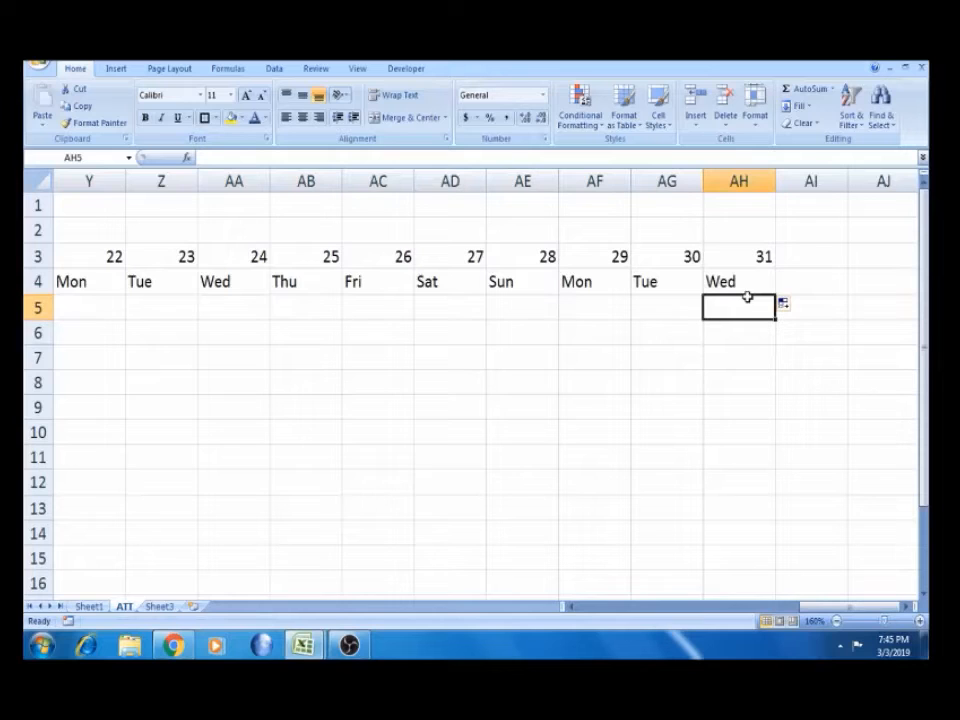
{"action": "key", "text": "ctrl+Left"}
{"action": "key", "text": "Left"}
{"action": "key", "text": "Left"}
{"action": "key", "text": "Up"}
{"action": "key", "text": "Up"}
{"action": "key", "text": "Up"}
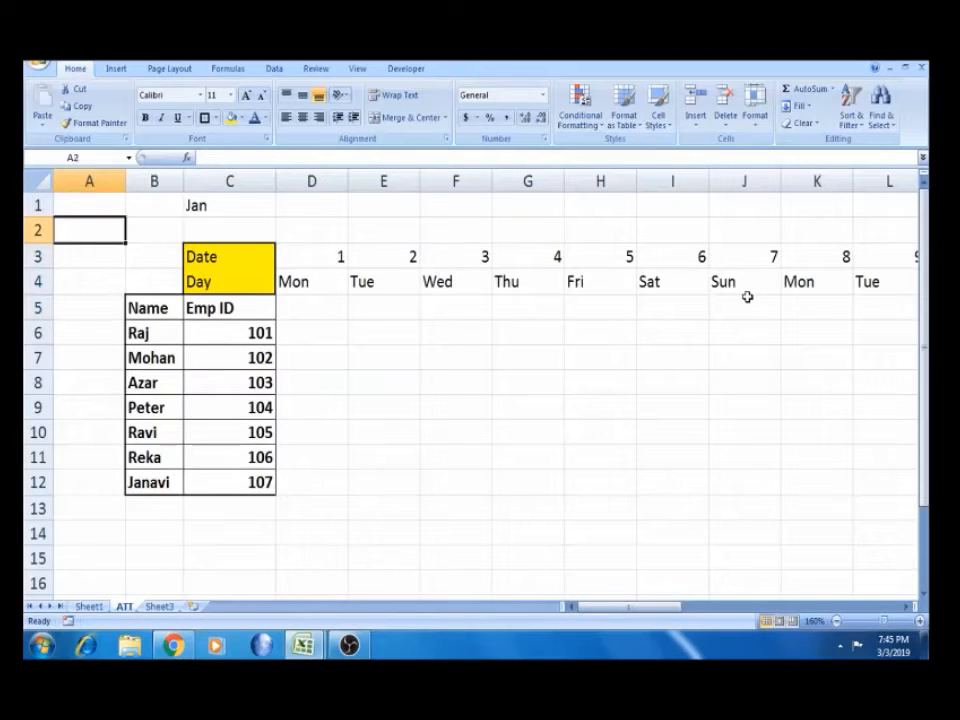
Centre the dates and day names in D3:AH4
{"action": "key", "text": "Down"}
{"action": "key", "text": "Right"}
{"action": "key", "text": "Right"}
{"action": "key", "text": "Right"}
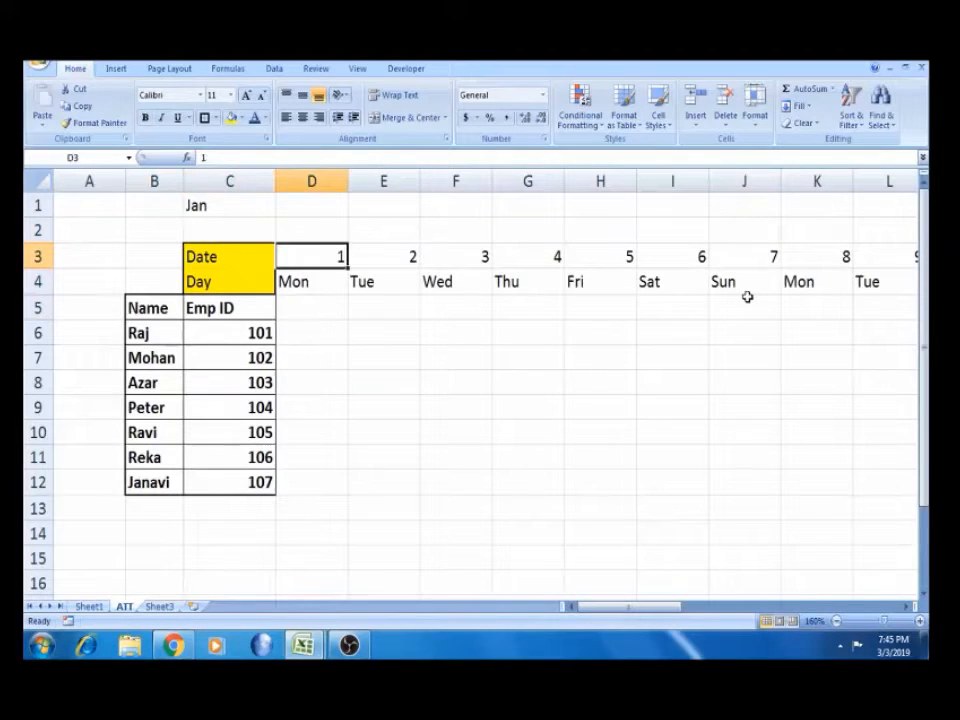
{"action": "key", "text": "ctrl+shift+Right"}
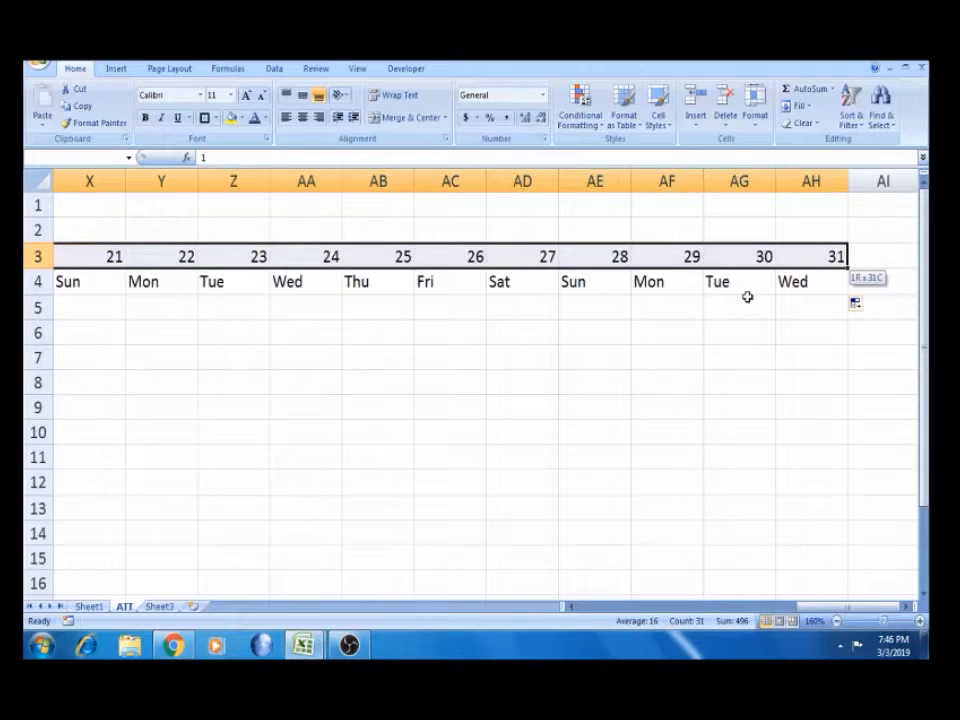
{"action": "key", "text": "shift+Down"}
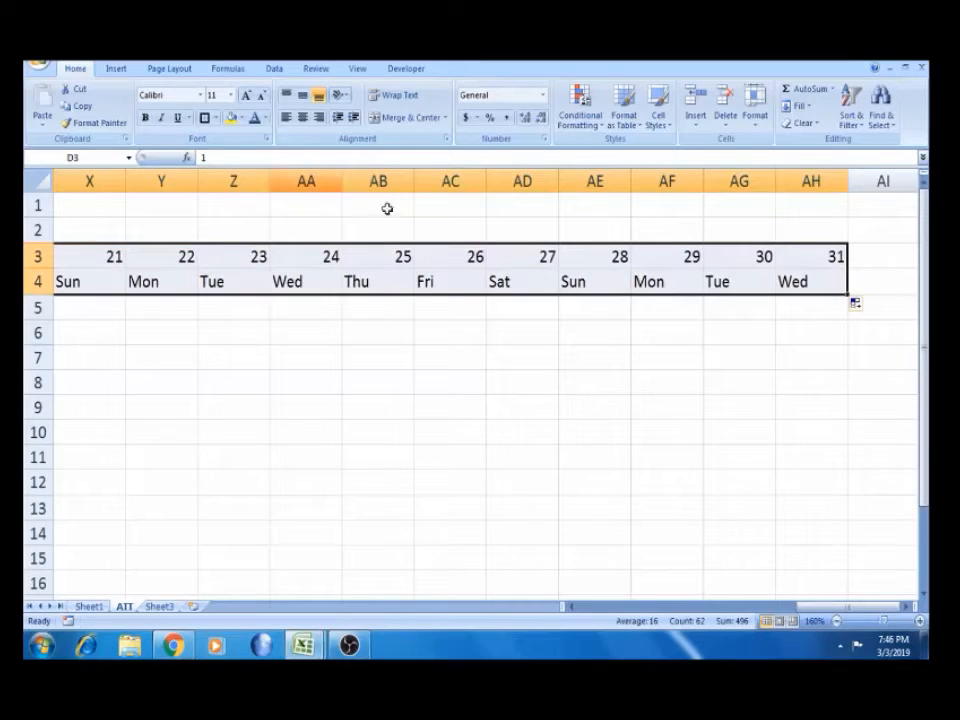
{"action": "left_click", "coordinate": [303, 117]}
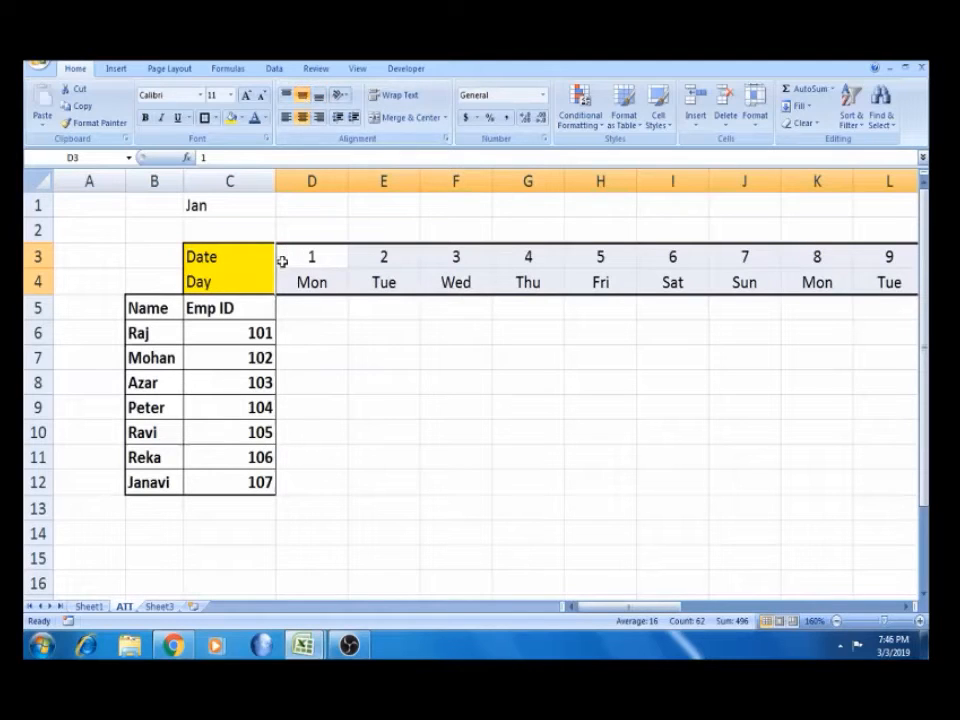
{"action": "left_click", "coordinate": [198, 230]}
Give the Date and Day rows All Borders plus a Thick Box Border outline
{"action": "left_click", "coordinate": [216, 257]}
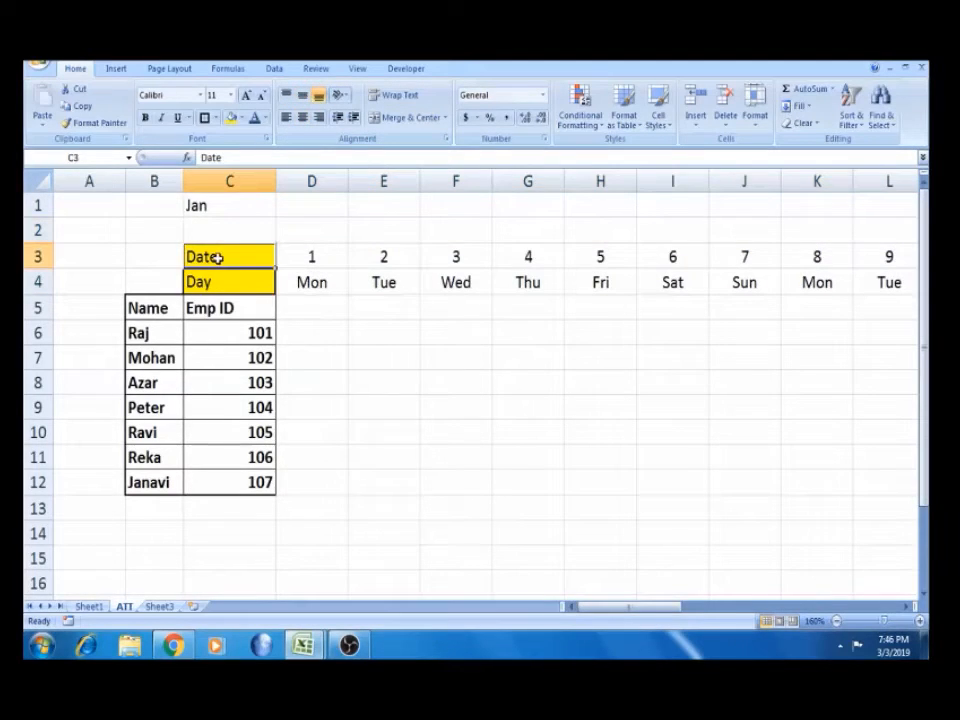
{"action": "key", "text": "ctrl+shift+Right"}
{"action": "key", "text": "shift+Down"}
{"action": "key", "text": "shift+Down"}
{"action": "key", "text": "shift+Down"}
{"action": "key", "text": "shift+Down"}
{"action": "key", "text": "shift+Down"}
{"action": "key", "text": "shift+Down"}
{"action": "key", "text": "shift+Down"}
{"action": "key", "text": "shift+Down"}
{"action": "key", "text": "shift+Down"}
{"action": "key", "text": "shift+Up"}
{"action": "key", "text": "shift+Up"}
{"action": "key", "text": "shift+Up"}
{"action": "key", "text": "shift+Up"}
{"action": "key", "text": "shift+Up"}
{"action": "key", "text": "shift+Up"}
{"action": "key", "text": "shift+Up"}
{"action": "key", "text": "shift+Up"}
{"action": "key", "text": "shift+Up"}
{"action": "key", "text": "shift+Up"}
{"action": "key", "text": "shift+Up"}
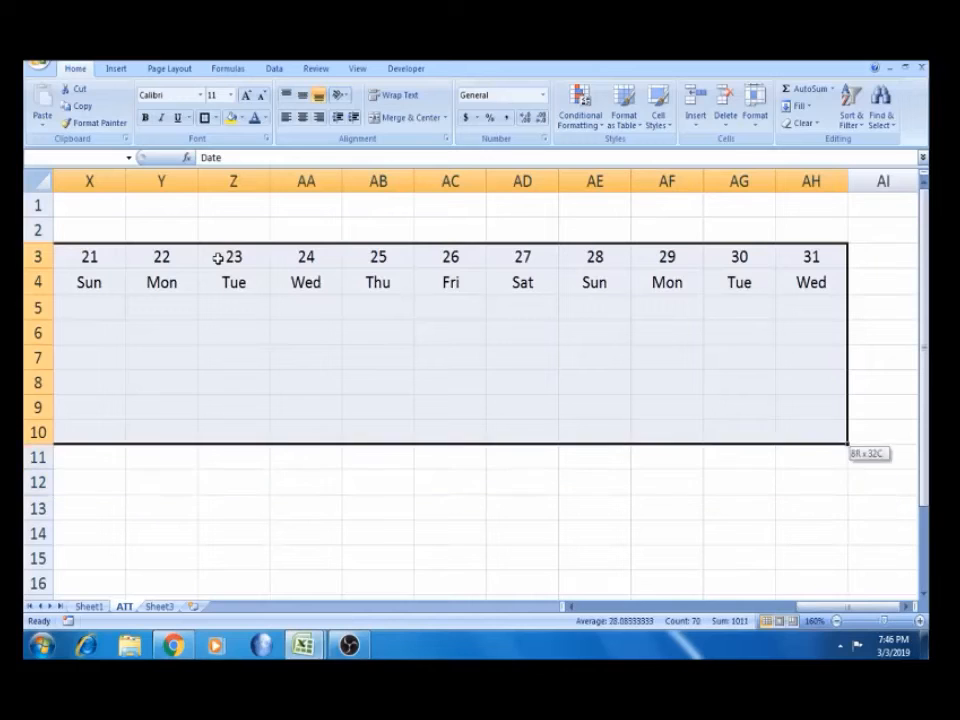
{"action": "key", "text": "shift+Down"}
{"action": "key", "text": "shift+Down"}
{"action": "key", "text": "shift+Down"}
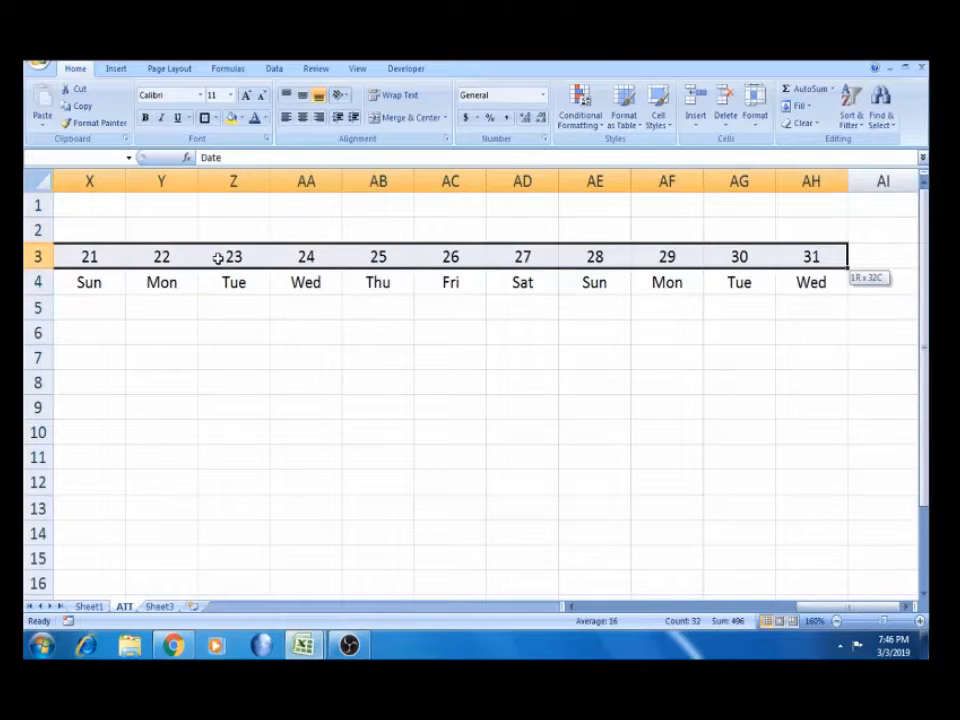
{"action": "left_click", "coordinate": [215, 118]}
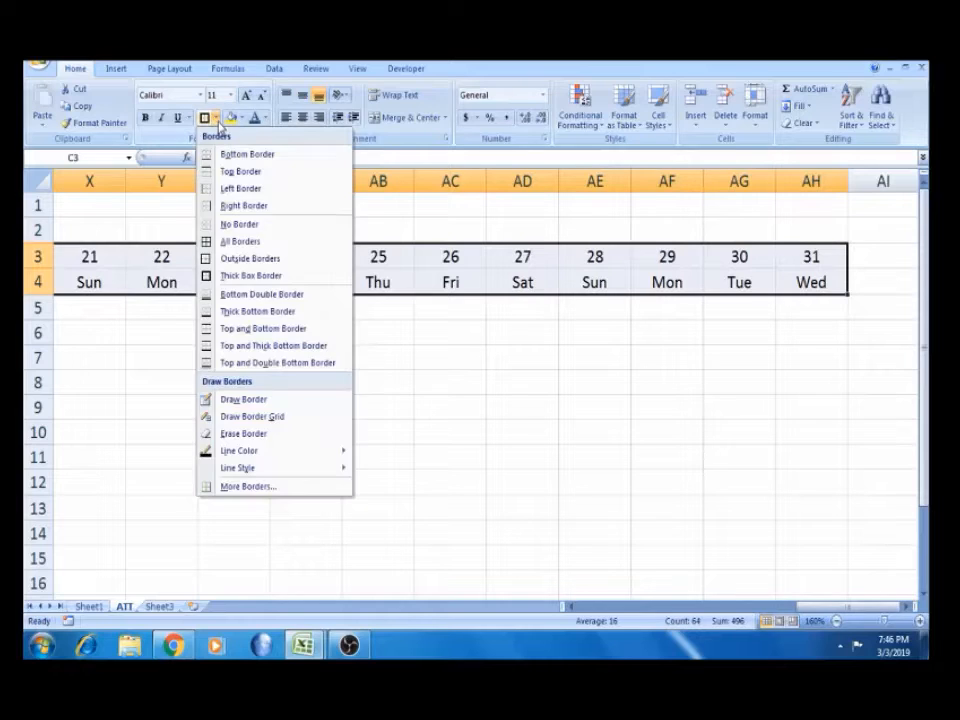
{"action": "left_click", "coordinate": [233, 242]}
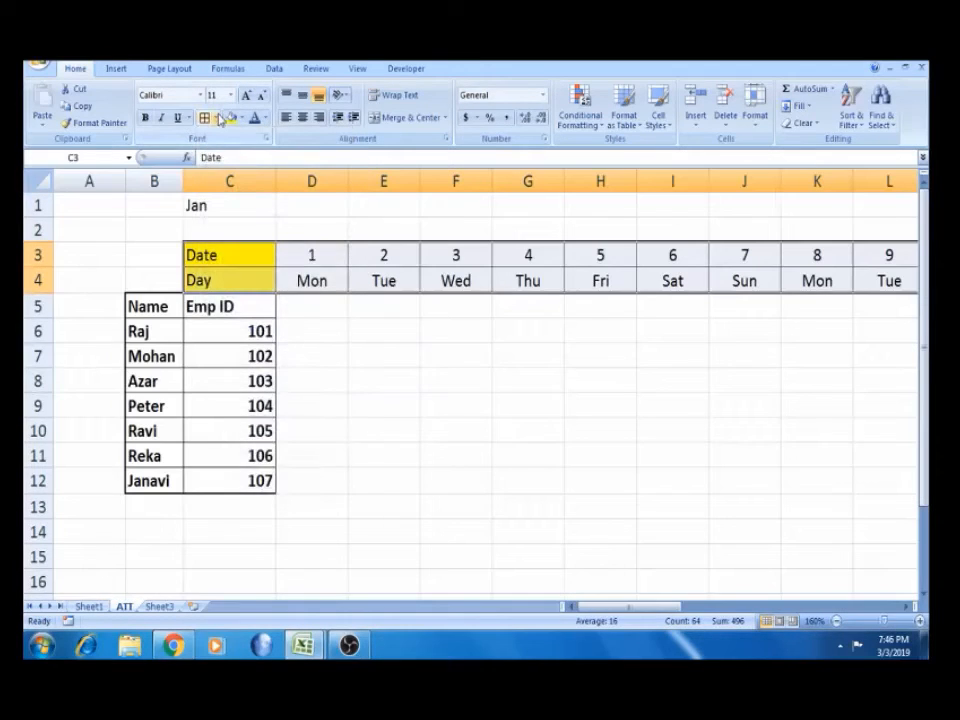
{"action": "left_click", "coordinate": [215, 118]}
{"action": "left_click", "coordinate": [243, 277]}
{"action": "left_click", "coordinate": [336, 384]}
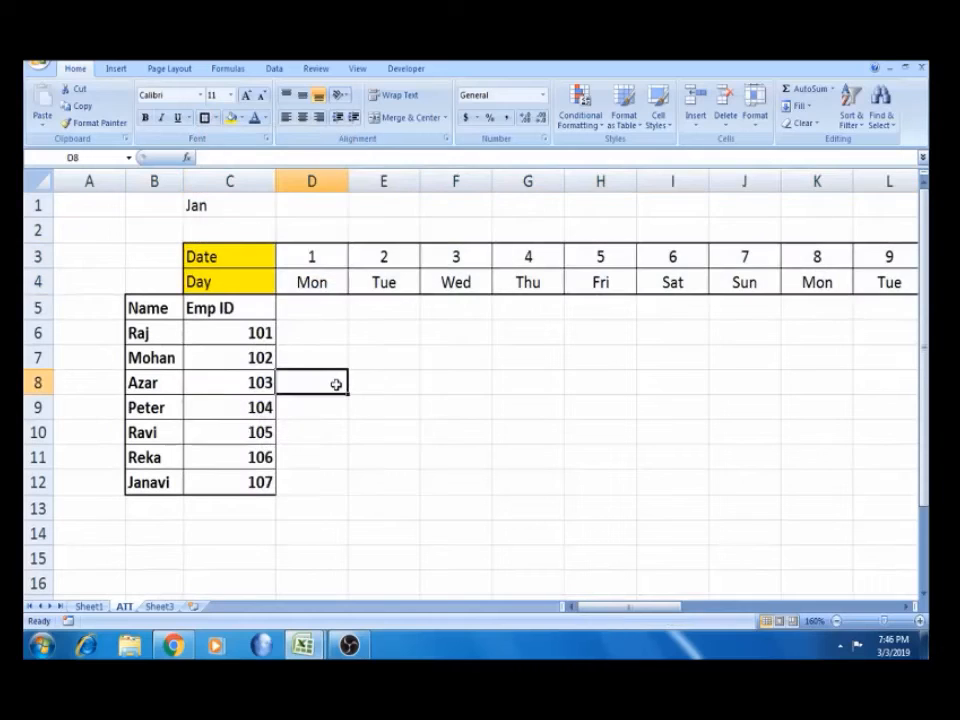
Fill the date and day cells D3:AH4 yellow
{"action": "key", "text": "Up"}
{"action": "key", "text": "Up"}
{"action": "key", "text": "Up"}
{"action": "key", "text": "Up"}
{"action": "key", "text": "Up"}
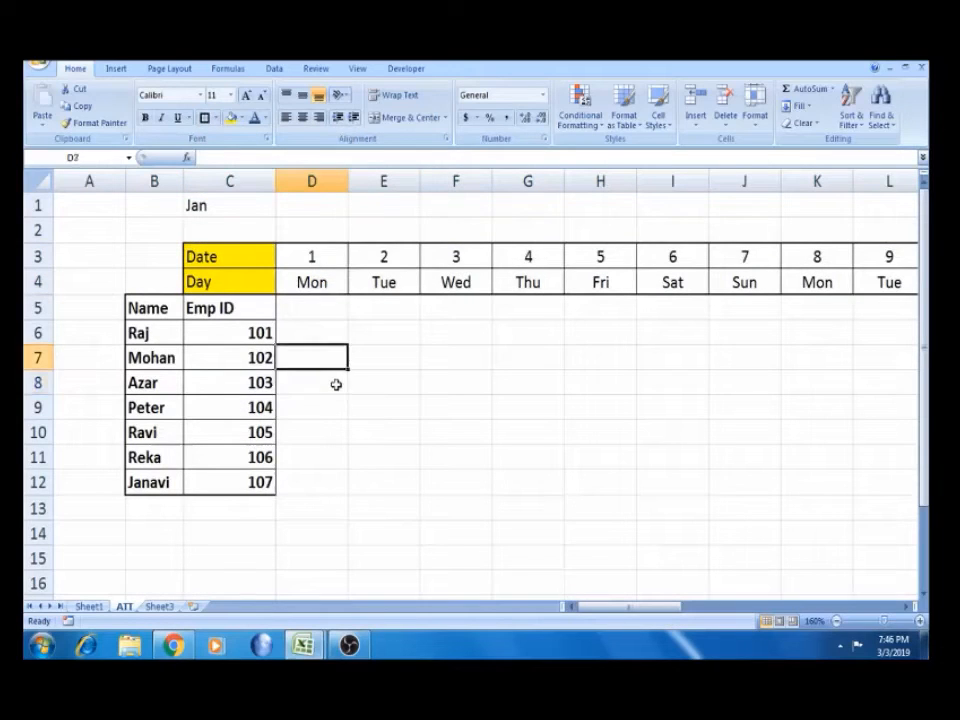
{"action": "key", "text": "shift+Right"}
{"action": "key", "text": "shift+Down"}
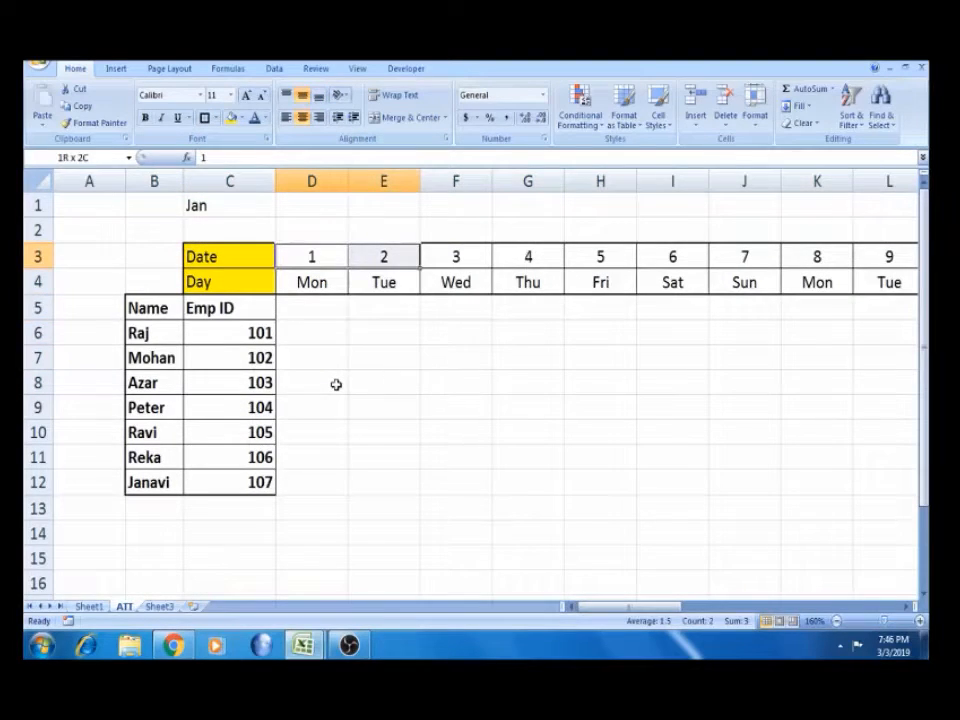
{"action": "key", "text": "ctrl+shift+Right"}
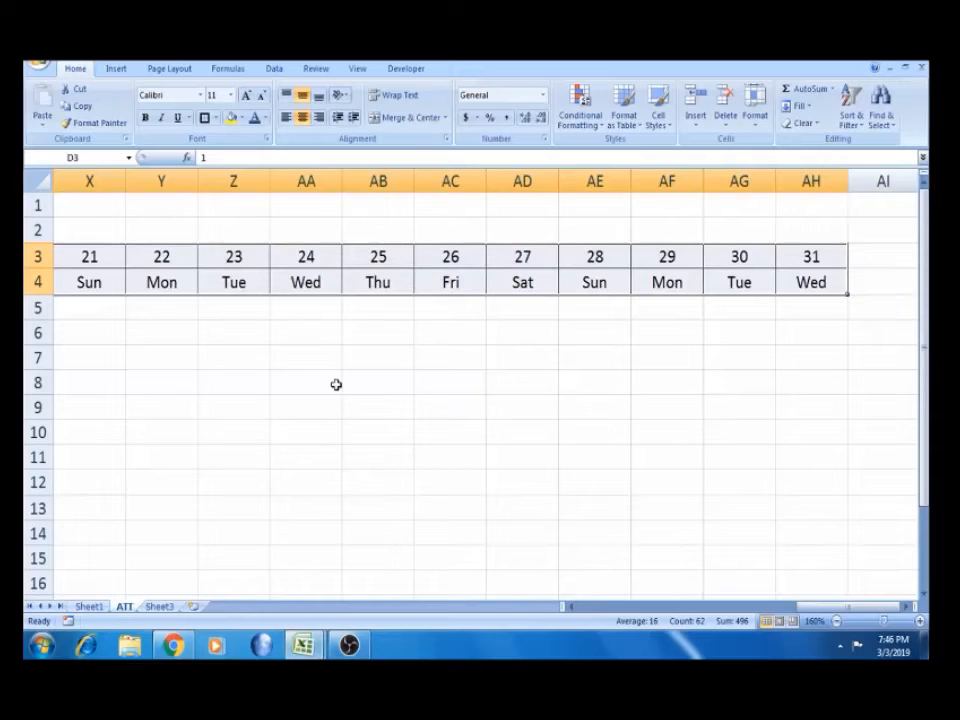
{"action": "left_click", "coordinate": [231, 117]}
{"action": "key", "text": "ctrl+BackSpace"}
{"action": "left_click", "coordinate": [306, 311]}
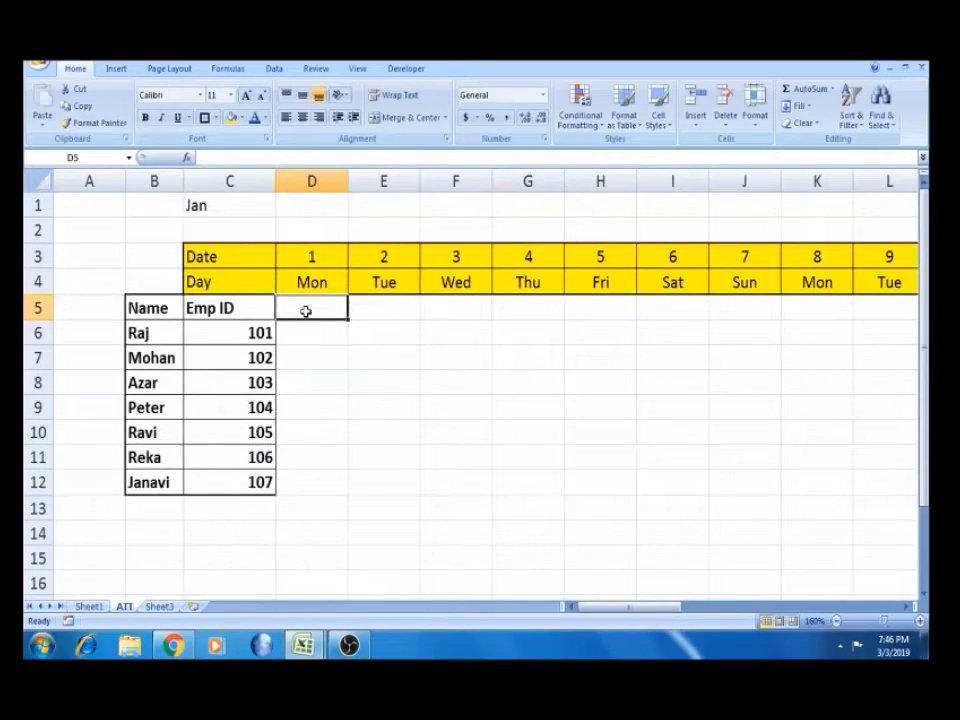
Compare the ATT sheet's Name and Emp ID headings with the Sheet1 grid
{"action": "left_click", "coordinate": [226, 310]}
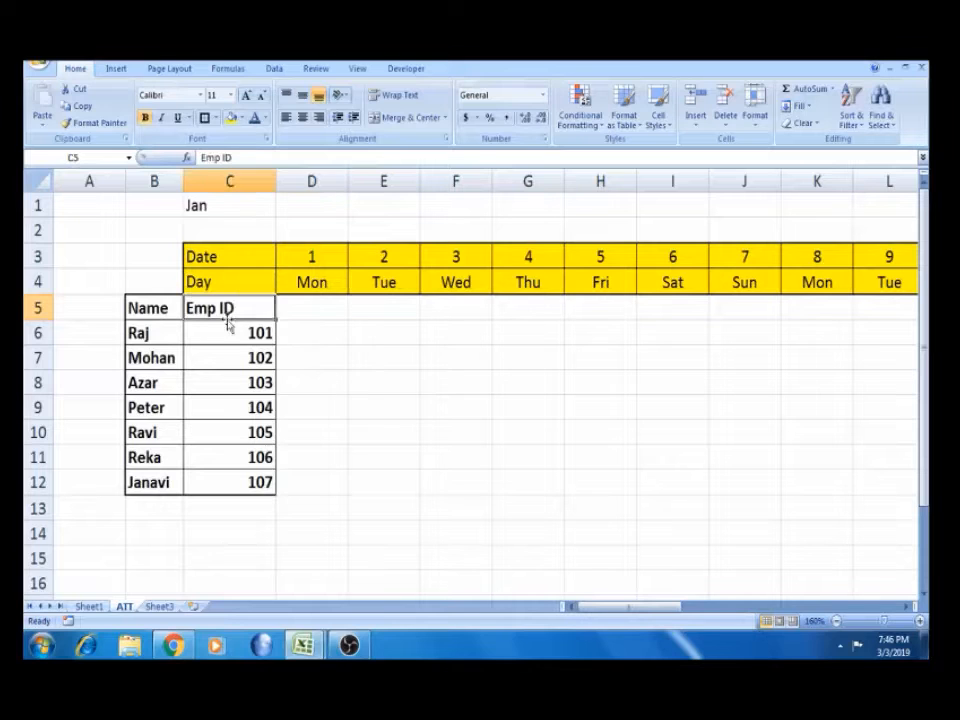
{"action": "left_click", "coordinate": [87, 610]}
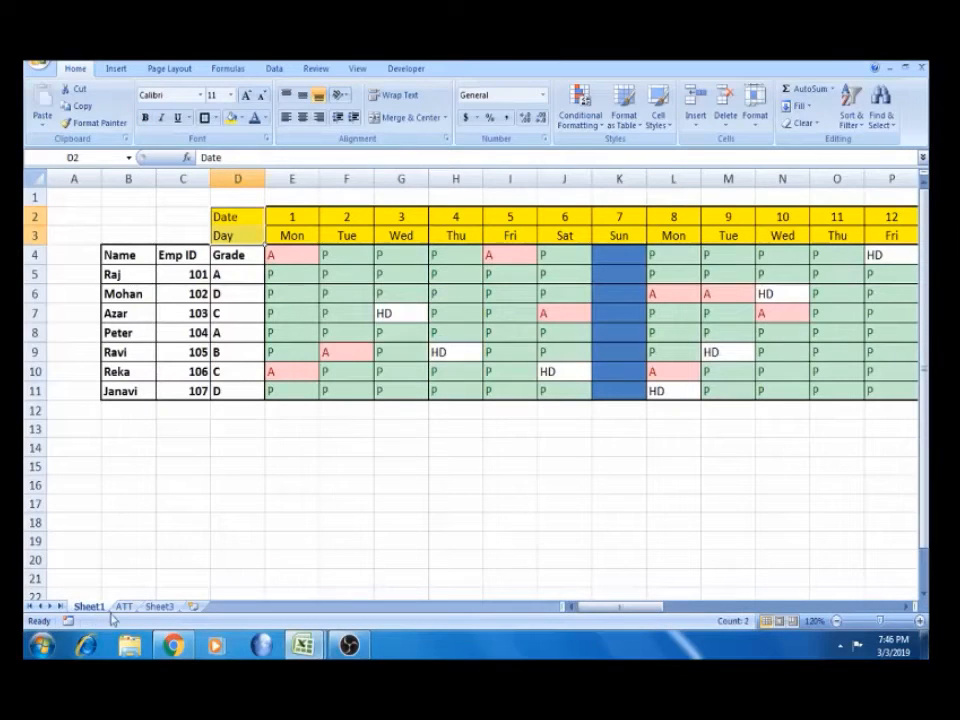
{"action": "left_click", "coordinate": [123, 607]}
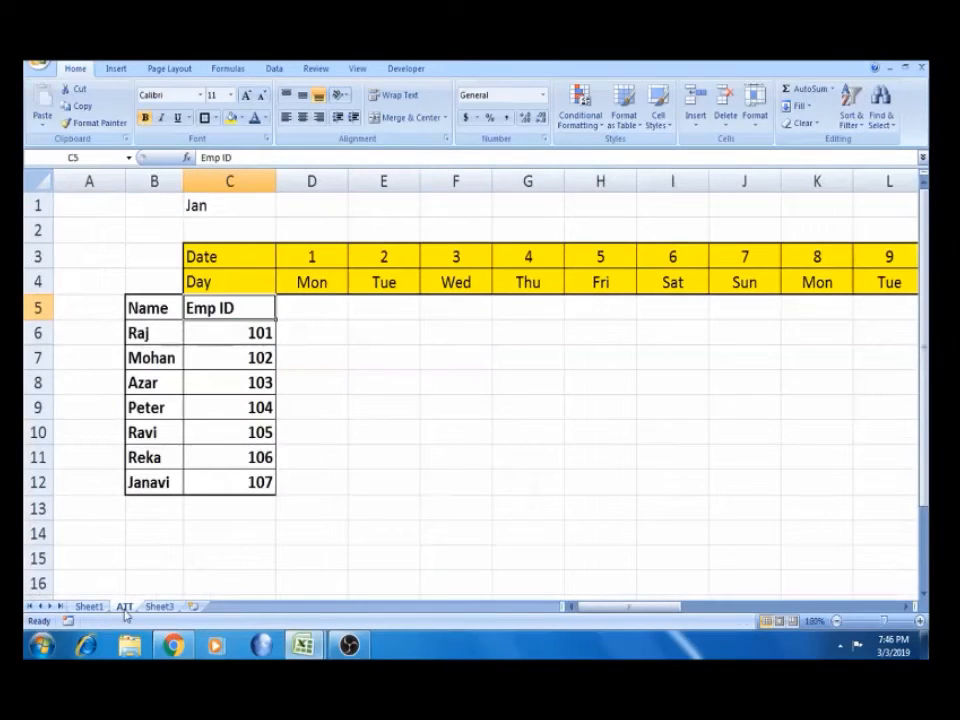
{"action": "left_click", "coordinate": [305, 308]}
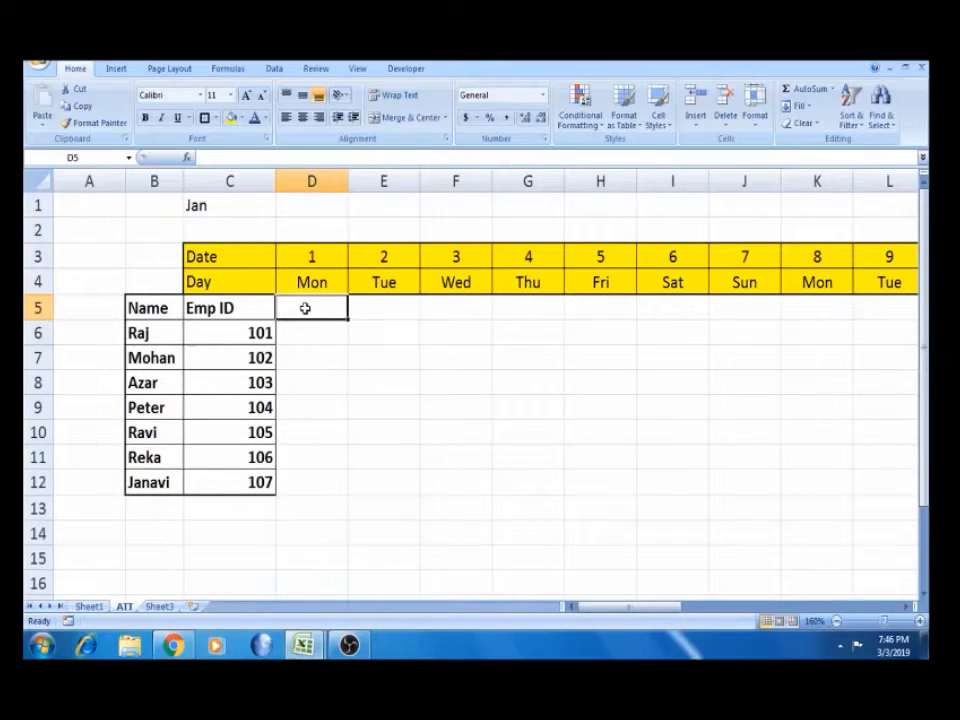
{"action": "left_click", "coordinate": [228, 308]}
{"action": "left_click", "coordinate": [135, 311]}
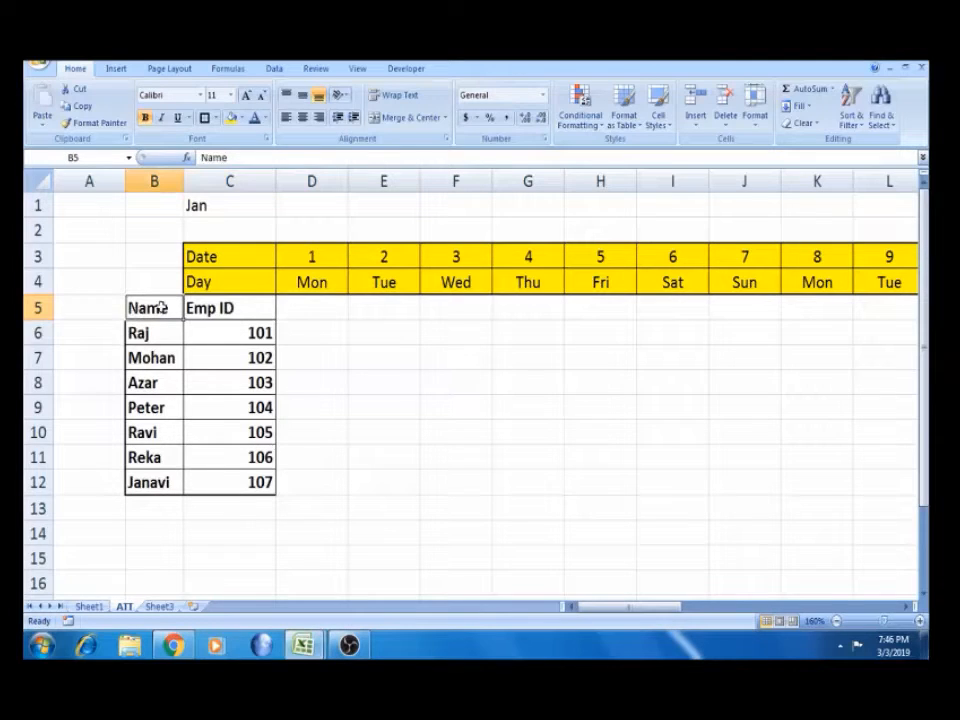
Delete row 5 holding the Name and Emp ID headings, then check the first employee's cells
{"action": "left_click", "coordinate": [37, 308]}
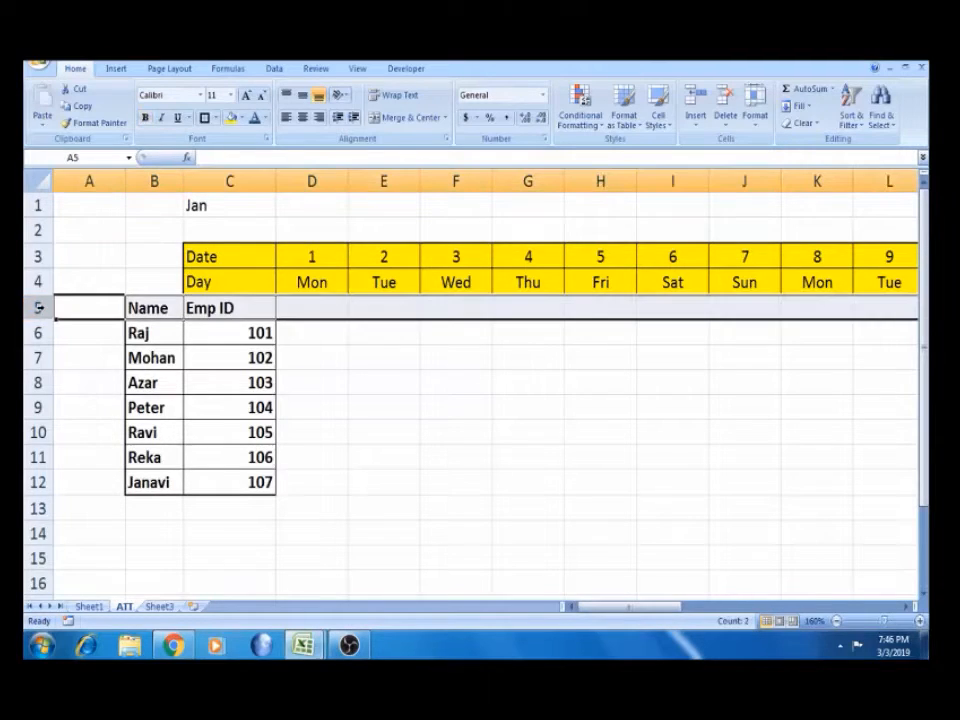
{"action": "right_click", "coordinate": [40, 310]}
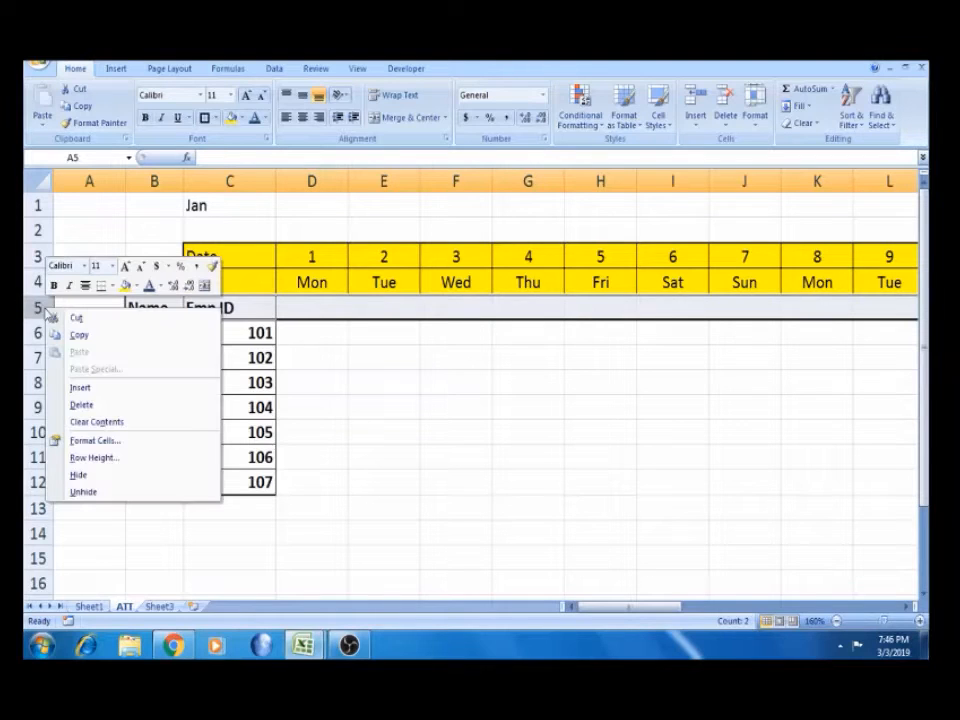
{"action": "left_click", "coordinate": [101, 404]}
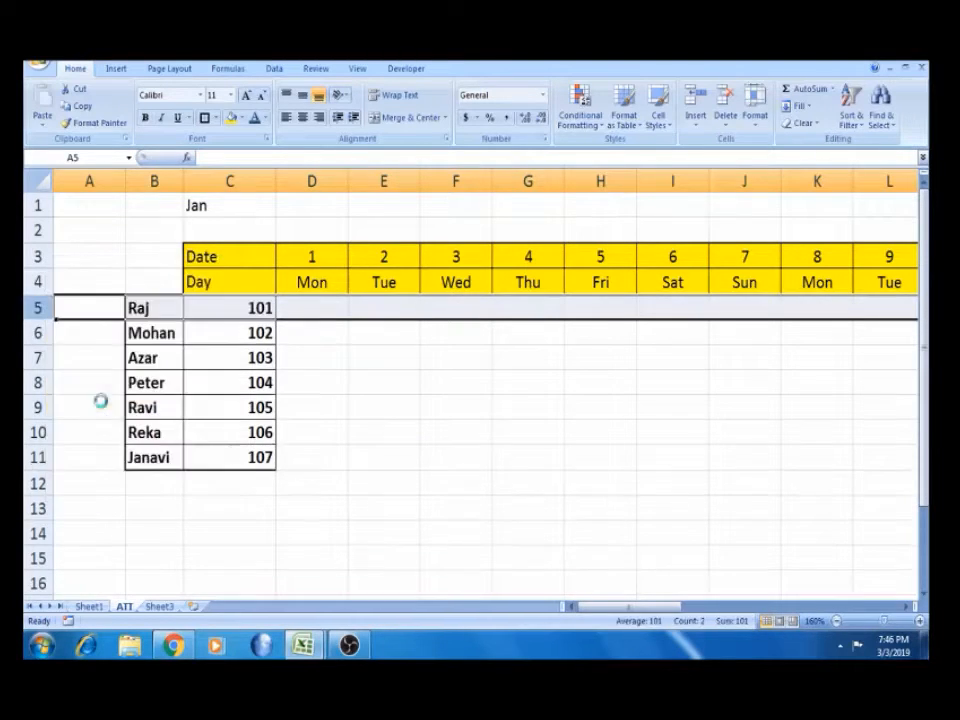
{"action": "left_click", "coordinate": [300, 310]}
{"action": "left_click", "coordinate": [150, 310]}
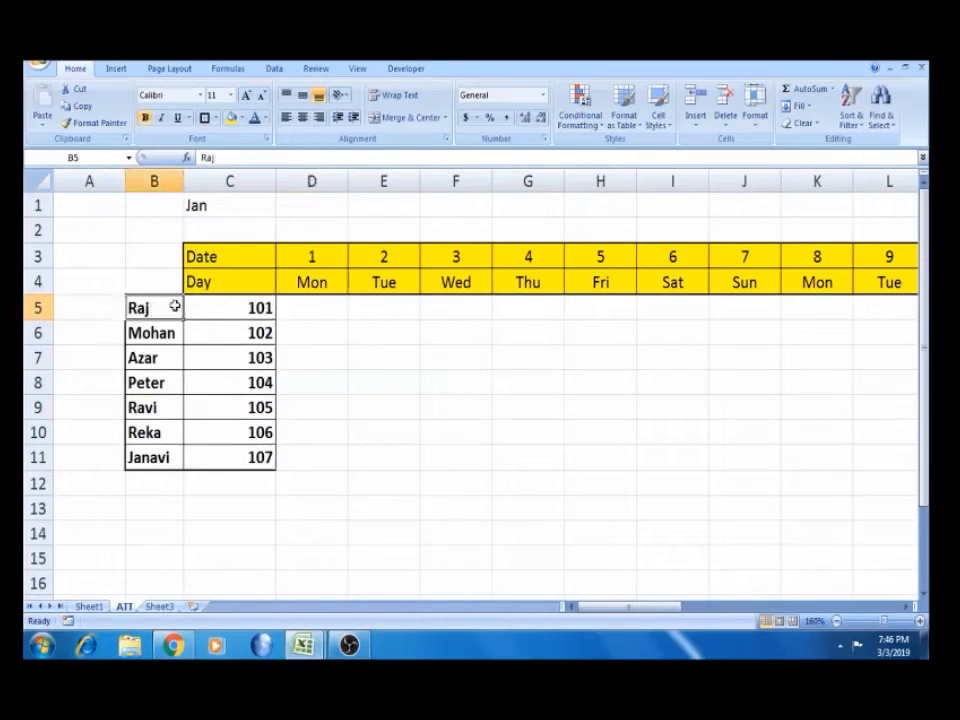
{"action": "left_click", "coordinate": [241, 300]}
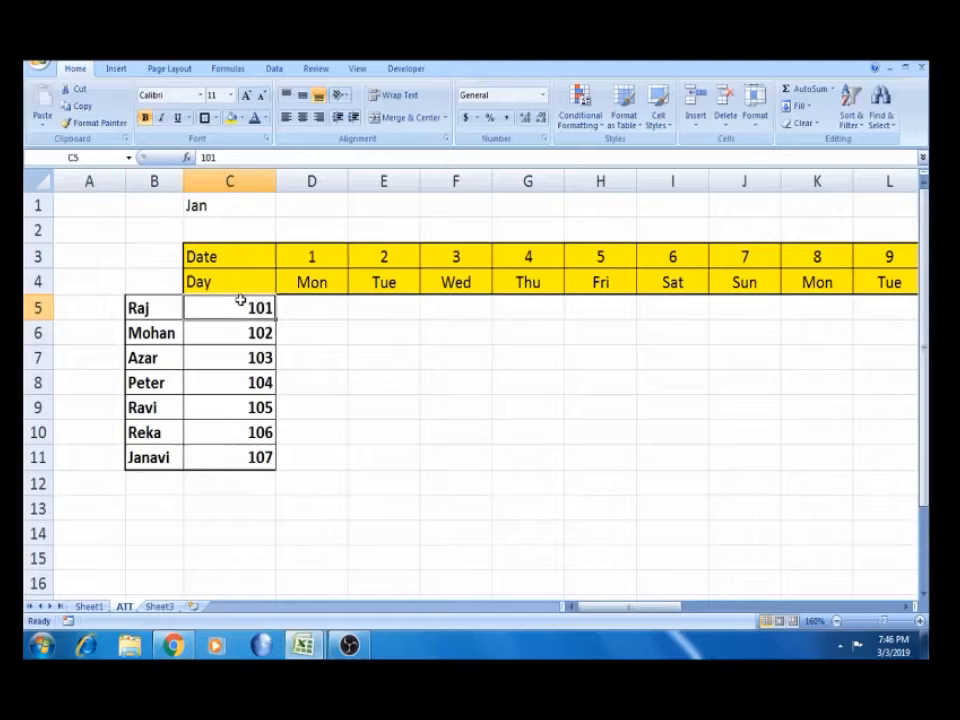
{"action": "key", "text": "Right"}
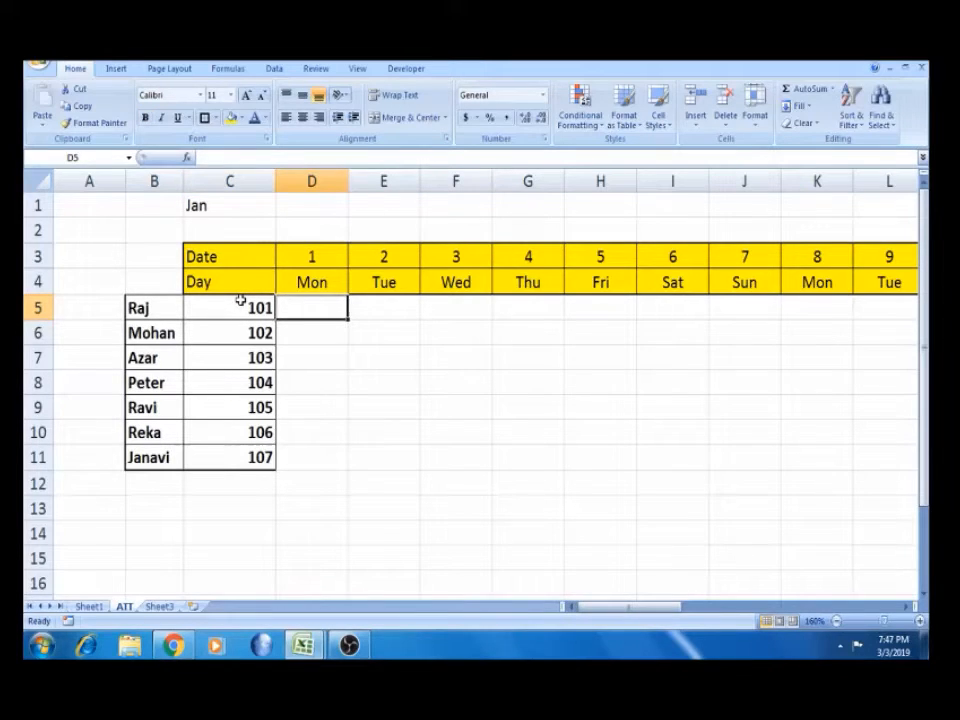
Fill the first Saturday–Sunday cells (days 6–7) blue for all employee rows
{"action": "key", "text": "Right"}
{"action": "key", "text": "Right"}
{"action": "key", "text": "Right"}
{"action": "key", "text": "Right"}
{"action": "key", "text": "Right"}
{"action": "key", "text": "Right"}
{"action": "key", "text": "Left"}
{"action": "key", "text": "shift+Right"}
{"action": "key", "text": "shift+Down"}
{"action": "key", "text": "shift+Down"}
{"action": "key", "text": "shift+Down"}
{"action": "key", "text": "shift+Down"}
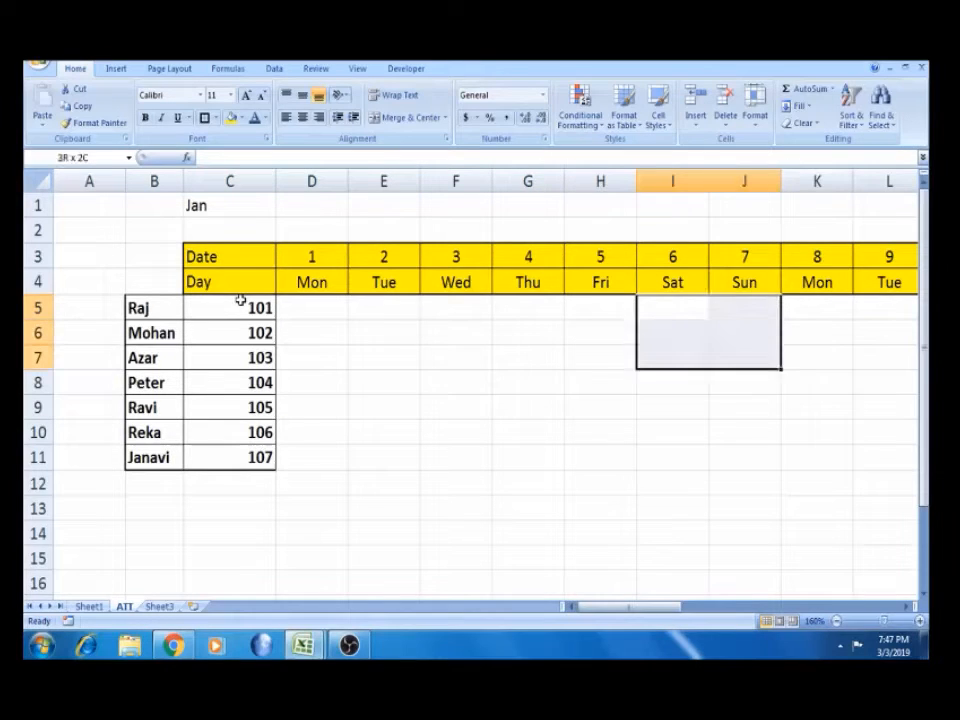
{"action": "key", "text": "shift+Down"}
{"action": "key", "text": "shift+Down"}
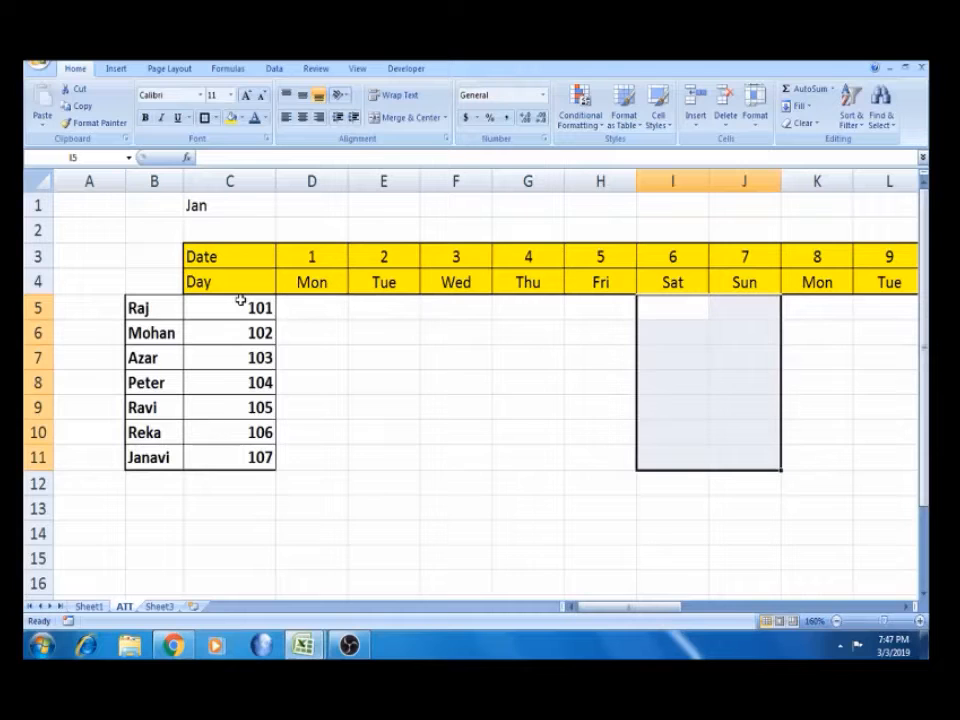
{"action": "left_click", "coordinate": [241, 118]}
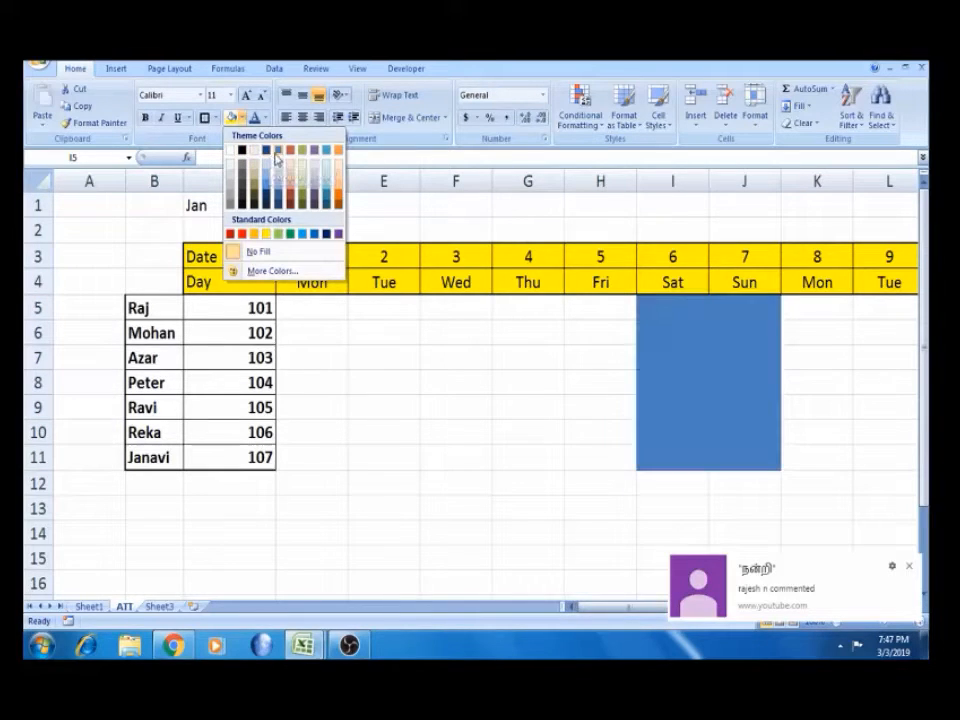
{"action": "left_click", "coordinate": [277, 158]}
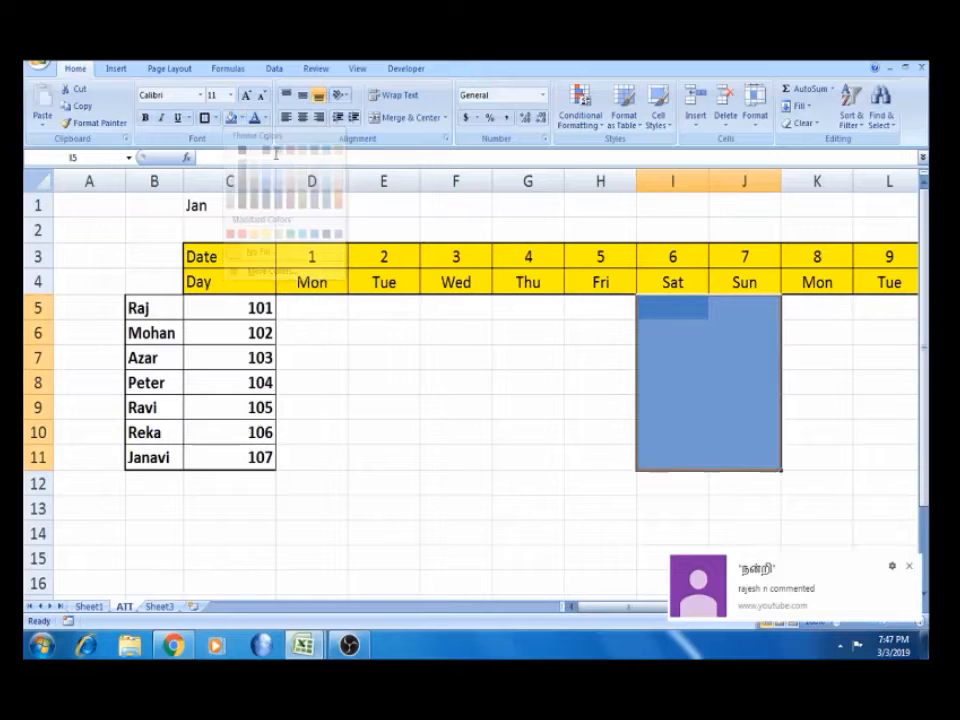
{"action": "left_click", "coordinate": [909, 570]}
{"action": "left_click", "coordinate": [746, 531]}
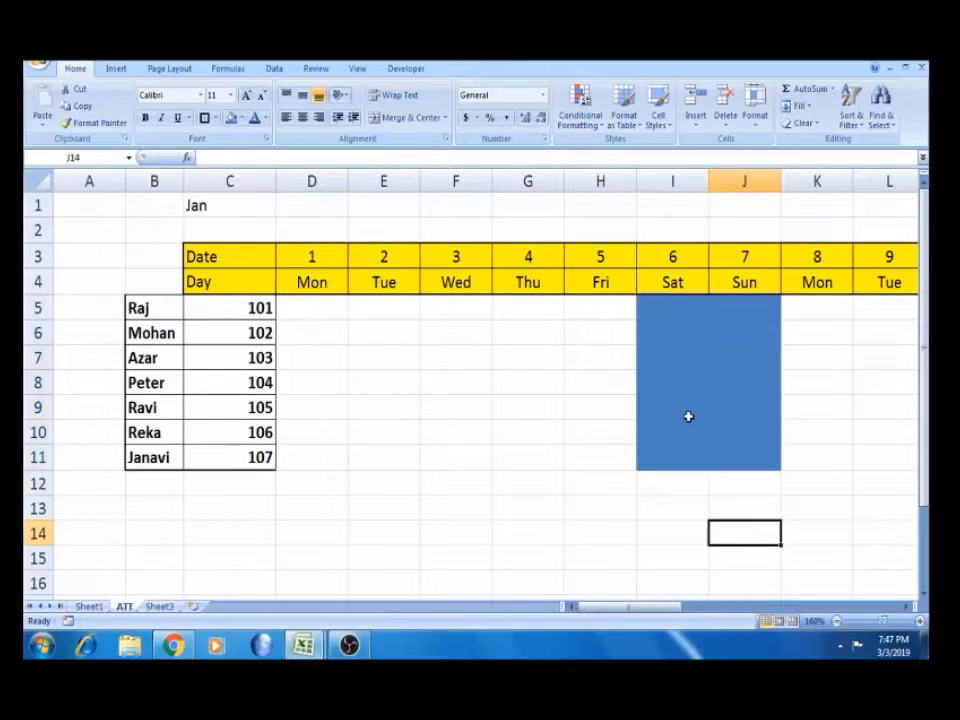
Copy the blue weekend block and paste it onto days 13–14 and 20–21
{"action": "left_click", "coordinate": [654, 303]}
{"action": "key", "text": "shift+Right"}
{"action": "key", "text": "shift+Down"}
{"action": "key", "text": "shift+Down"}
{"action": "key", "text": "shift+Down"}
{"action": "key", "text": "shift+Down"}
{"action": "key", "text": "shift+Down"}
{"action": "key", "text": "shift+Down"}
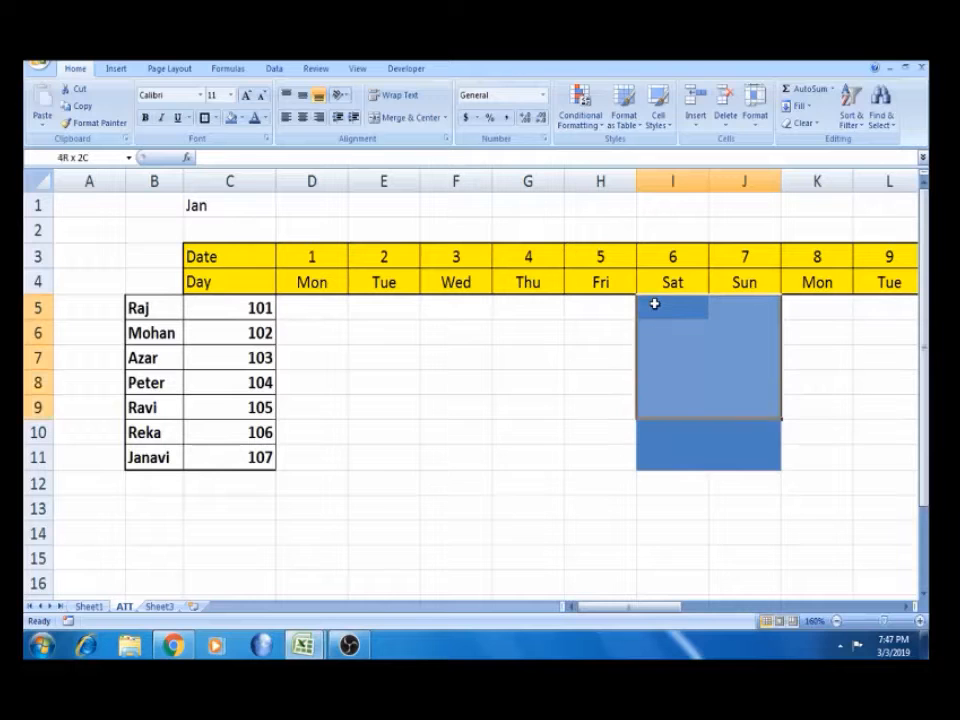
{"action": "key", "text": "ctrl+c"}
{"action": "key", "text": "Right"}
{"action": "key", "text": "Right"}
{"action": "key", "text": "Right"}
{"action": "key", "text": "Right"}
{"action": "key", "text": "Right"}
{"action": "key", "text": "Right"}
{"action": "key", "text": "Right"}
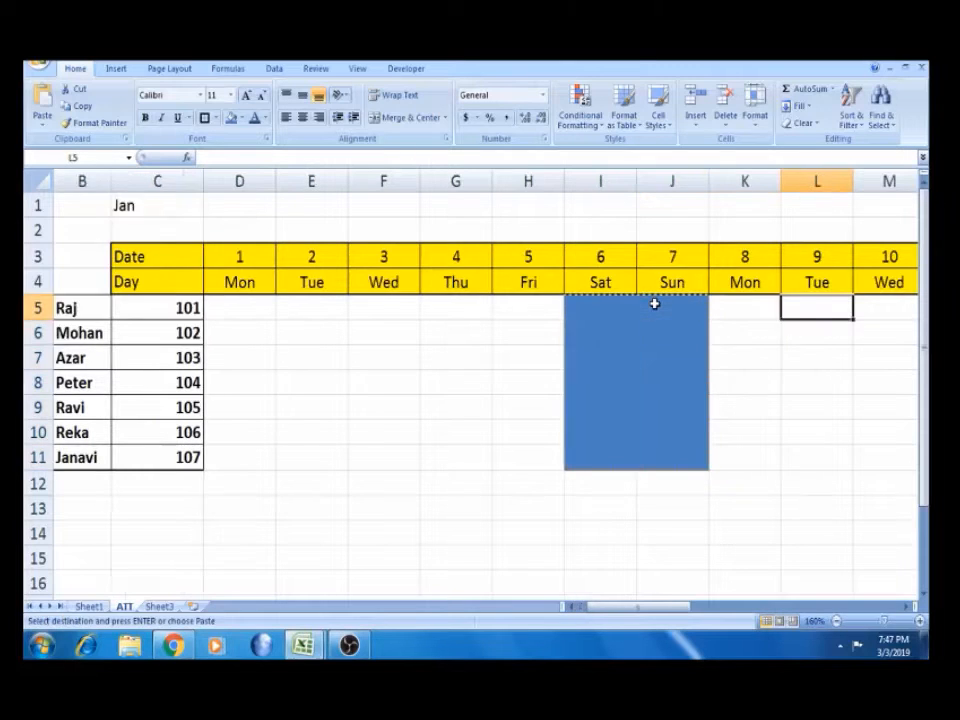
{"action": "key", "text": "Right"}
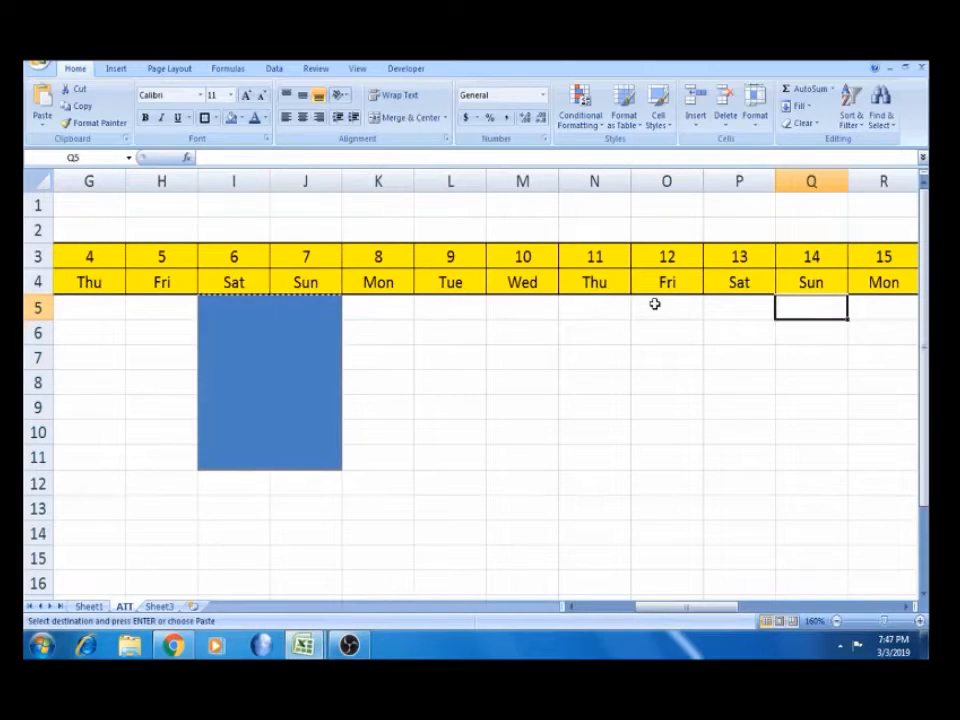
{"action": "key", "text": "Left"}
{"action": "key", "text": "ctrl+v"}
{"action": "key", "text": "Right"}
{"action": "key", "text": "Right"}
{"action": "key", "text": "Right"}
{"action": "key", "text": "Right"}
{"action": "key", "text": "Right"}
{"action": "key", "text": "Right"}
{"action": "key", "text": "Right"}
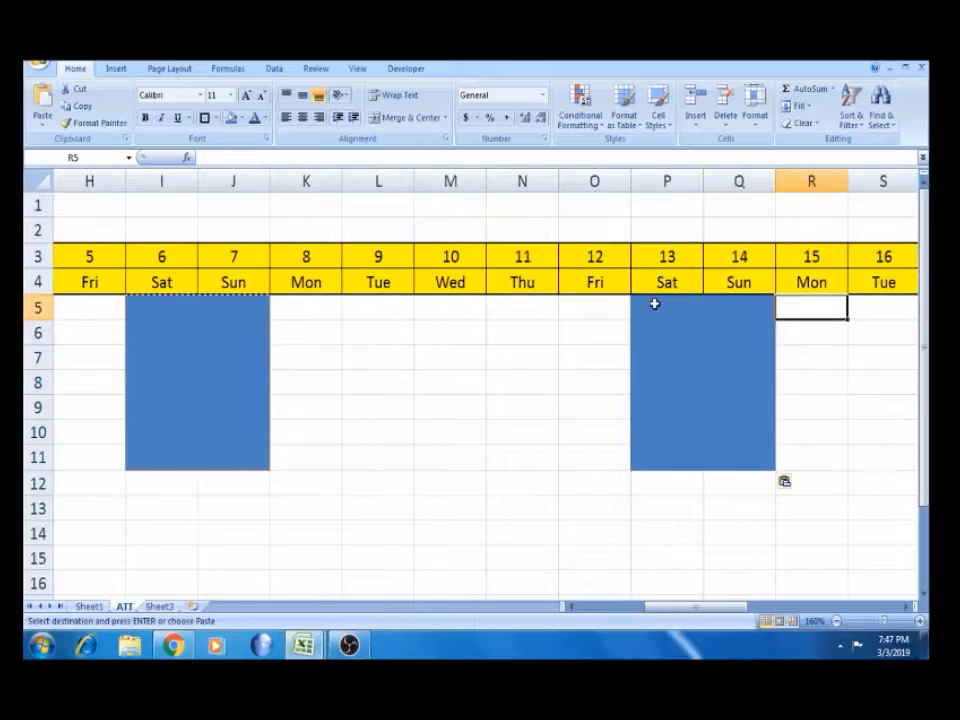
{"action": "key", "text": "Right"}
{"action": "key", "text": "Left"}
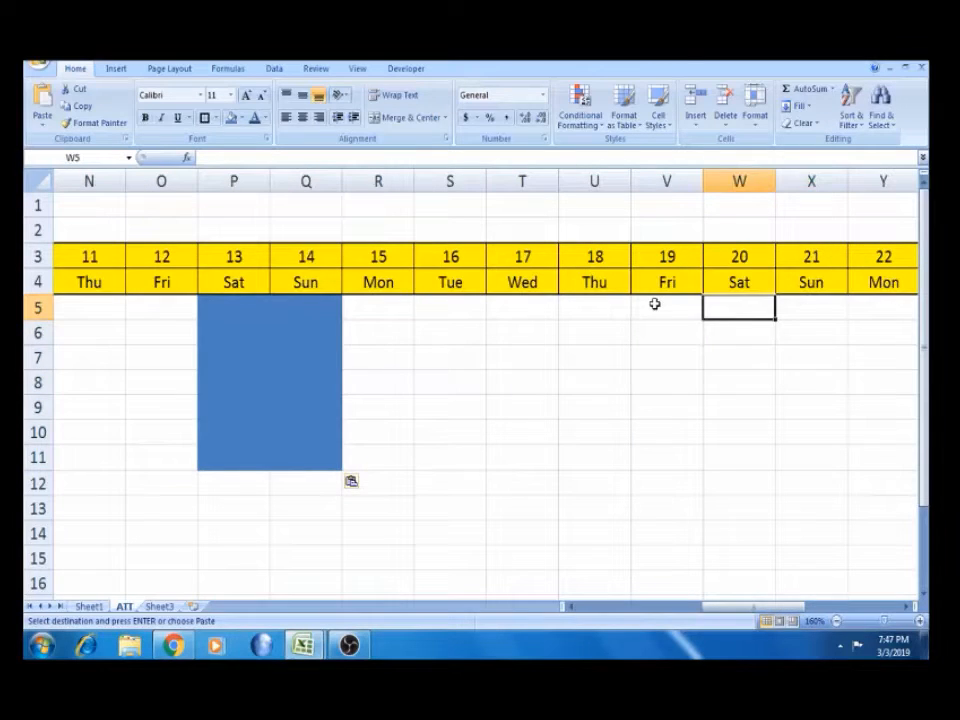
{"action": "key", "text": "ctrl+v"}
Paste the blue block onto days 27–28, then return to column A and end copy mode
{"action": "key", "text": "Right"}
{"action": "key", "text": "Right"}
{"action": "key", "text": "Right"}
{"action": "key", "text": "Right"}
{"action": "key", "text": "Right"}
{"action": "key", "text": "Right"}
{"action": "key", "text": "Right"}
{"action": "key", "text": "Right"}
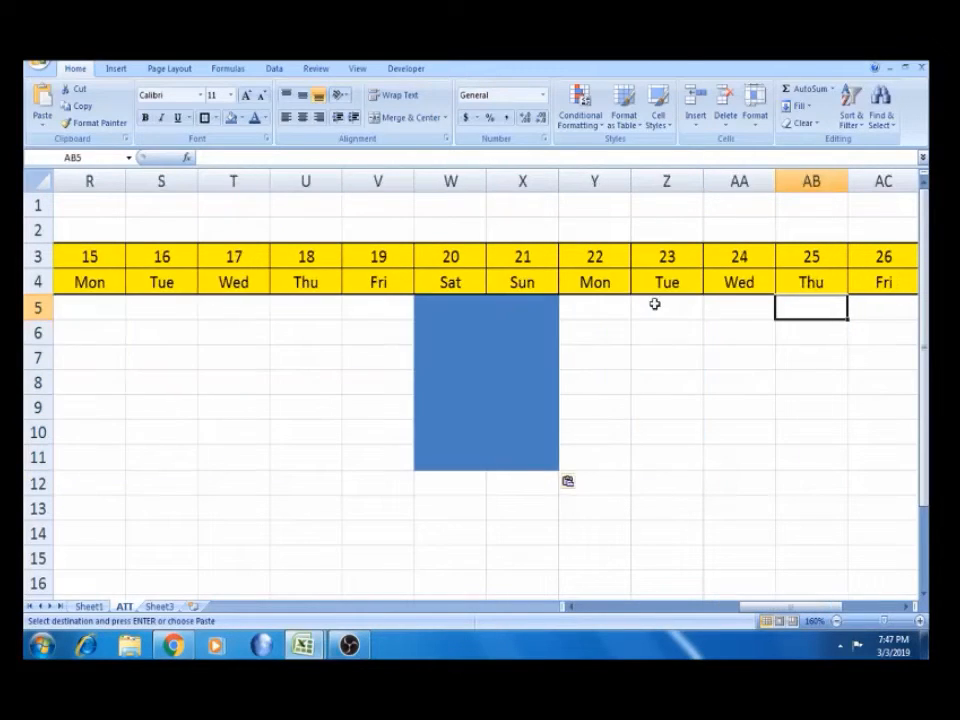
{"action": "key", "text": "Left"}
{"action": "key", "text": "ctrl+v"}
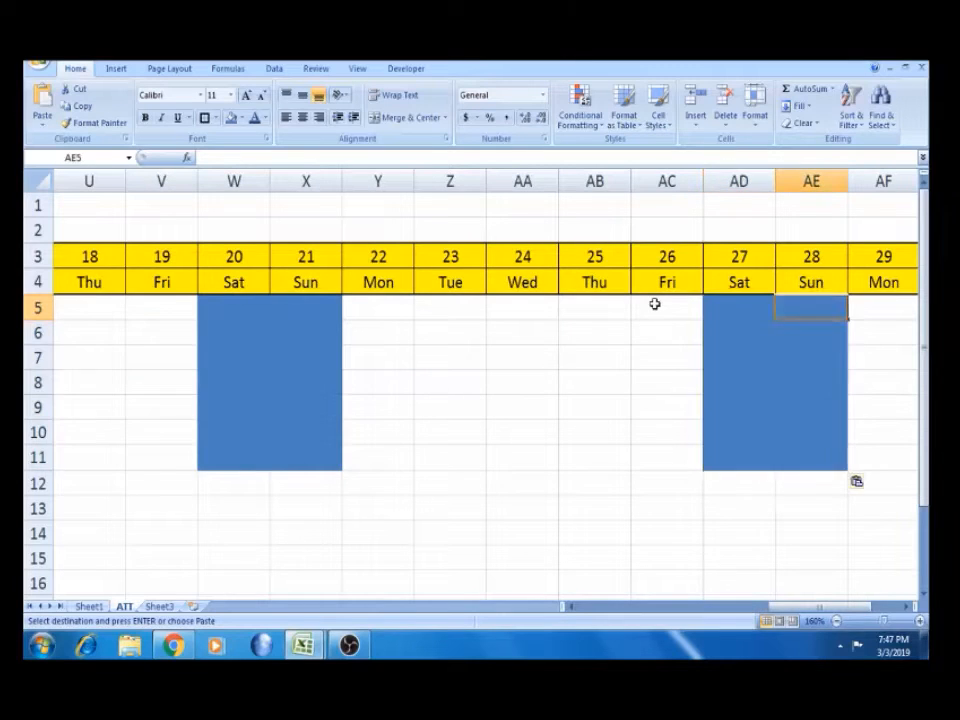
{"action": "key", "text": "Right"}
{"action": "key", "text": "Right"}
{"action": "key", "text": "Right"}
{"action": "key", "text": "Right"}
{"action": "key", "text": "Right"}
{"action": "key", "text": "Left"}
{"action": "key", "text": "ctrl+Left"}
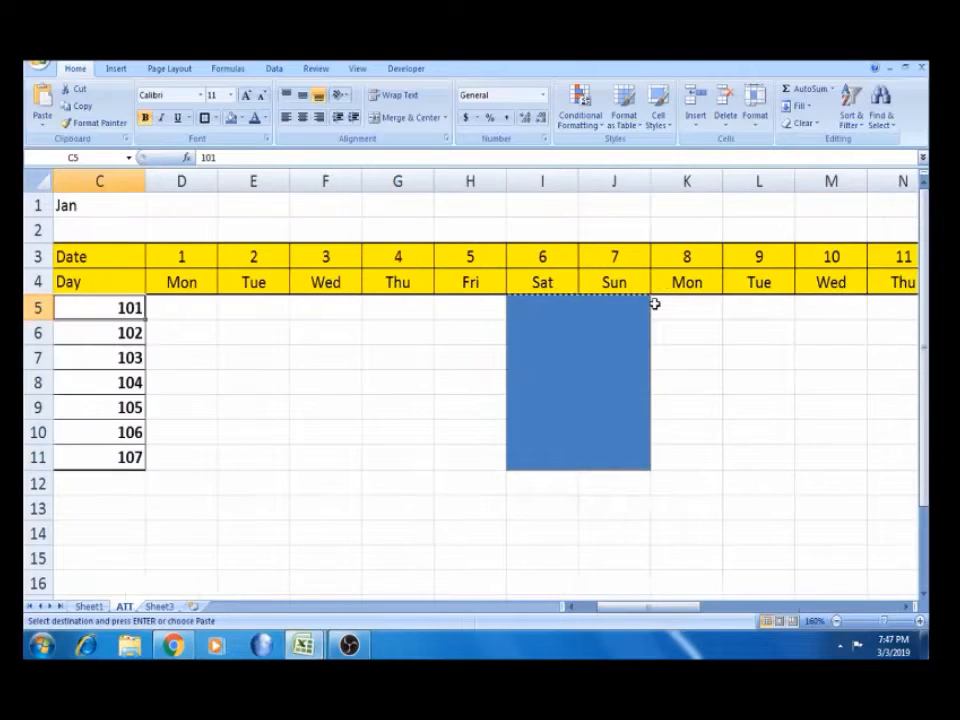
{"action": "key", "text": "Left"}
{"action": "key", "text": "Left"}
{"action": "key", "text": "Escape"}
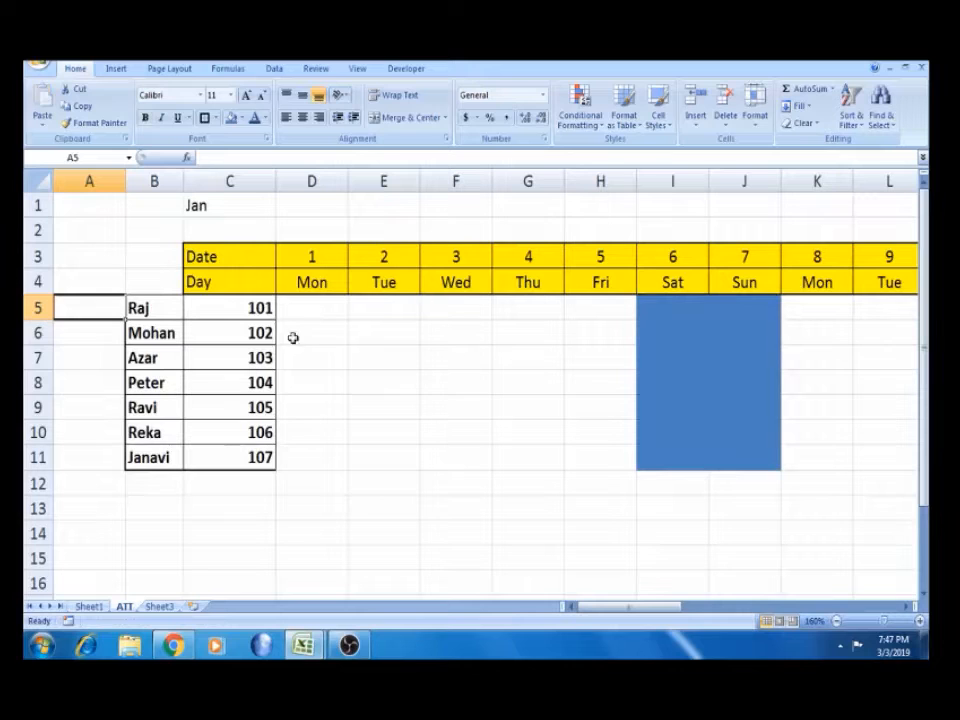
Enter A, P, A, P in D5:G5 for the first employee's days 1–4
{"action": "left_click", "coordinate": [303, 310]}
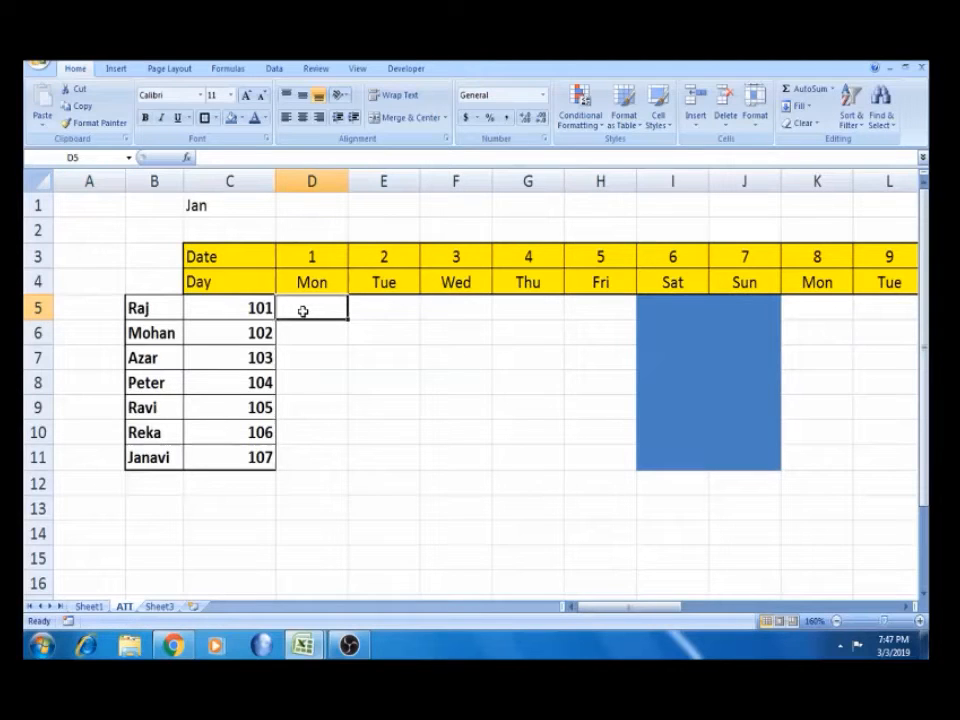
{"action": "type", "text": "A"}
{"action": "key", "text": "Tab"}
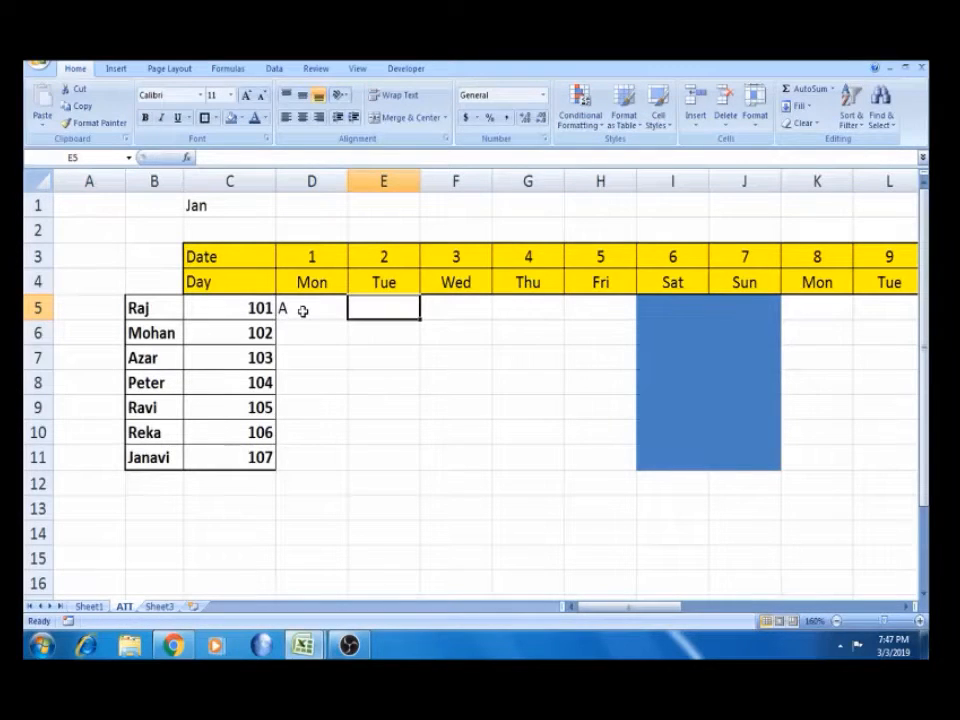
{"action": "type", "text": "P"}
{"action": "key", "text": "Return"}
{"action": "key", "text": "Up"}
{"action": "key", "text": "Tab"}
{"action": "type", "text": "A"}
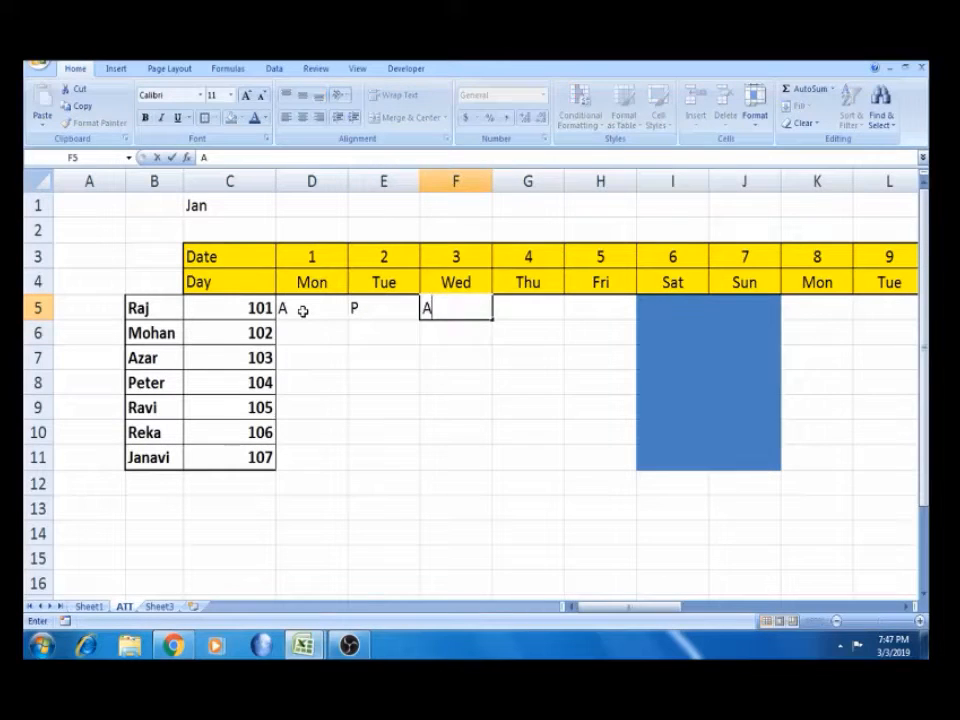
{"action": "key", "text": "Tab"}
{"action": "type", "text": "P"}
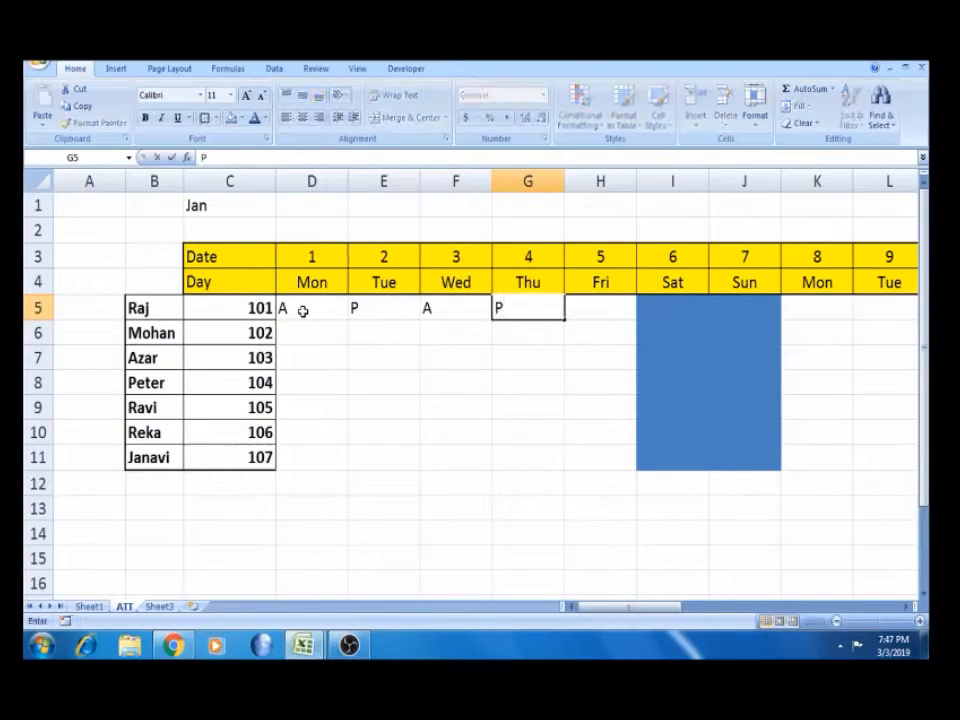
{"action": "key", "text": "Tab"}
Enter P for day 5 in H5 and copy row 5's P A P marks
{"action": "type", "text": "P"}
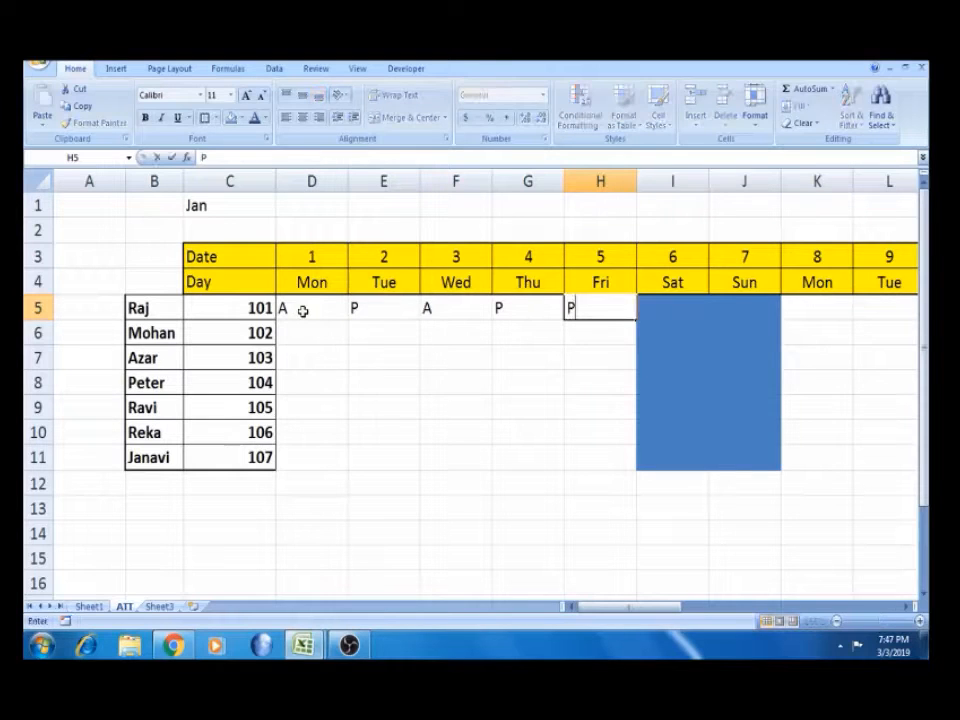
{"action": "key", "text": "Return"}
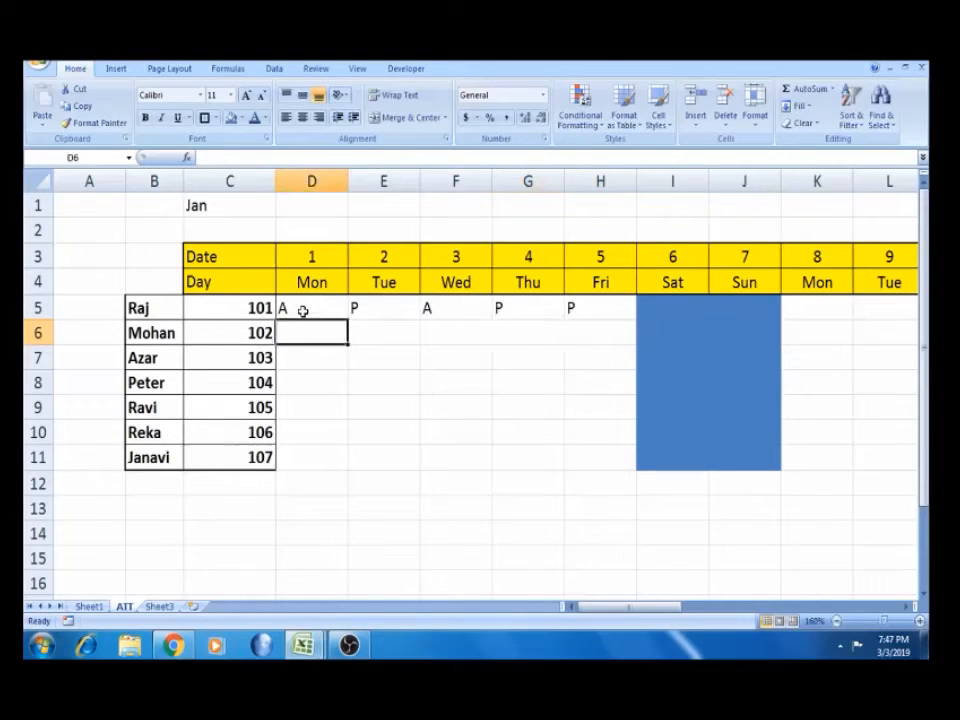
{"action": "key", "text": "Up"}
{"action": "key", "text": "Right"}
{"action": "key", "text": "shift+Right"}
{"action": "key", "text": "shift+Right"}
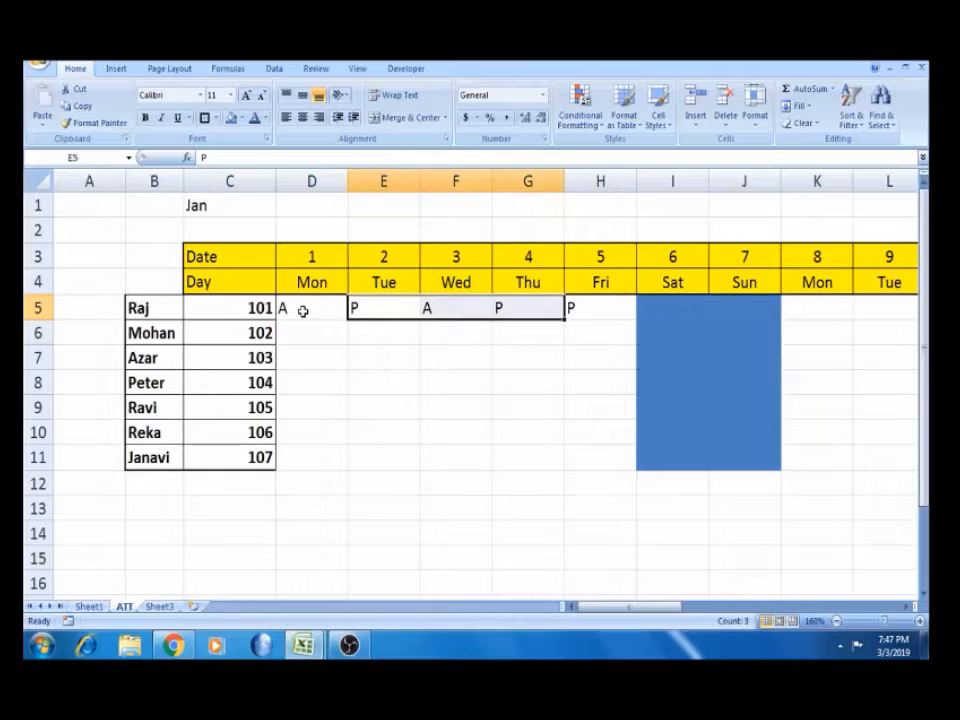
{"action": "key", "text": "ctrl+c"}
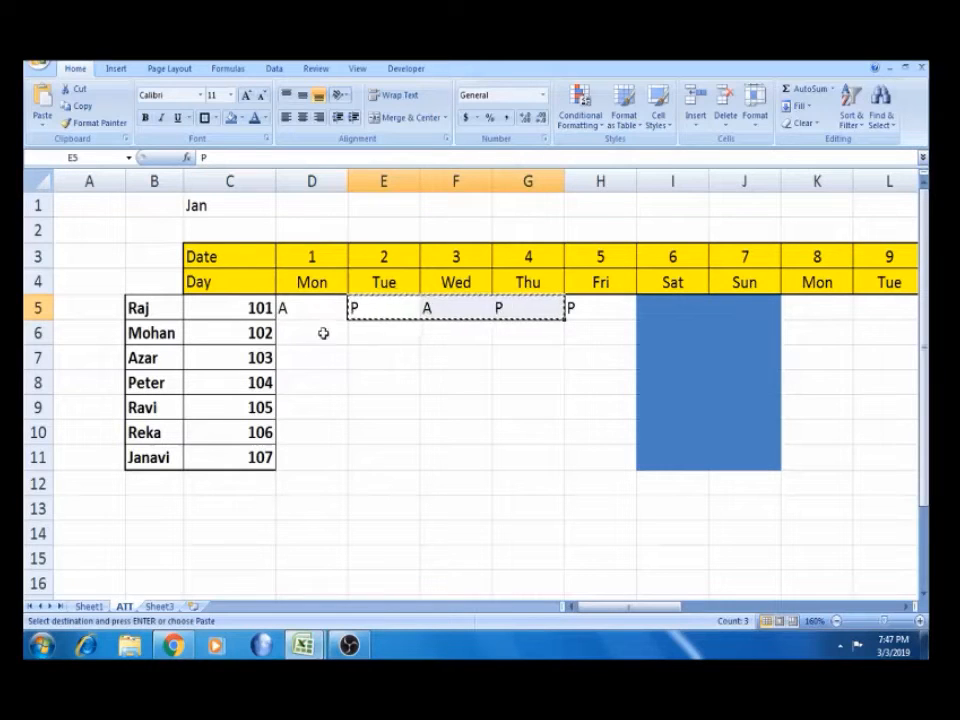
Paste the P A P marks into rows 6 through 11 at staggered days
{"action": "left_click", "coordinate": [323, 333]}
{"action": "key", "text": "ctrl+v"}
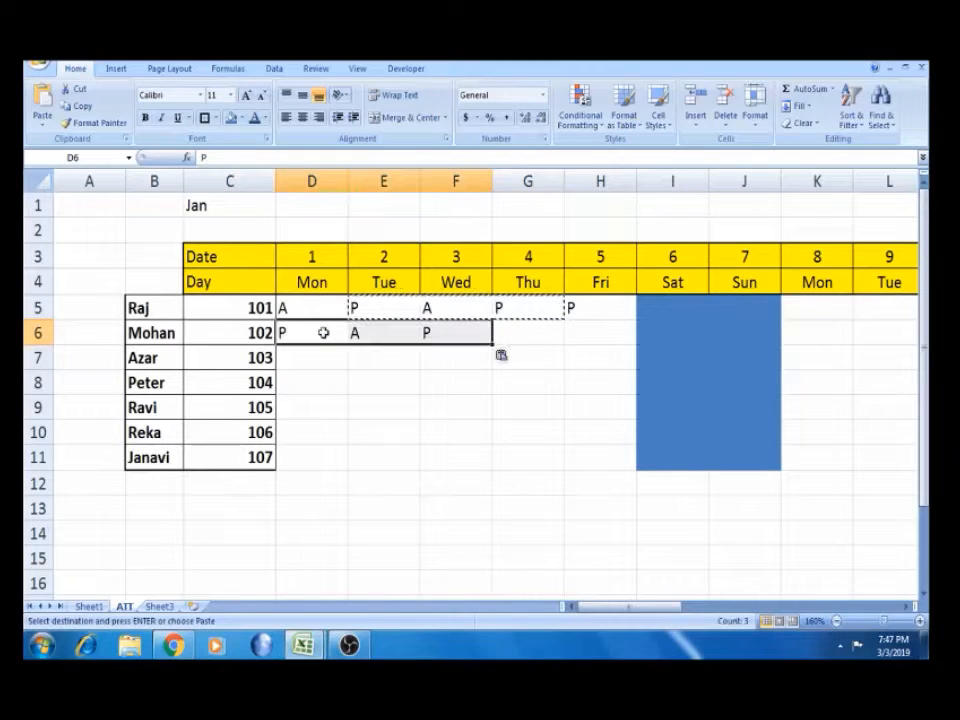
{"action": "left_click", "coordinate": [392, 356]}
{"action": "key", "text": "ctrl+v"}
{"action": "left_click", "coordinate": [306, 387]}
{"action": "key", "text": "ctrl+v"}
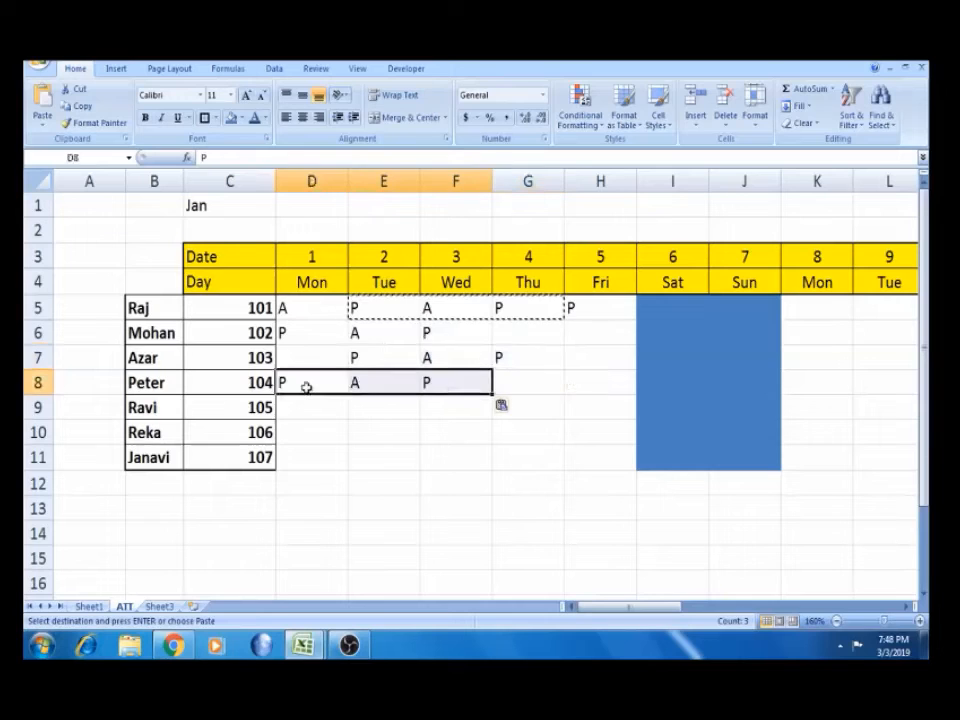
{"action": "left_click", "coordinate": [382, 404]}
{"action": "key", "text": "ctrl+v"}
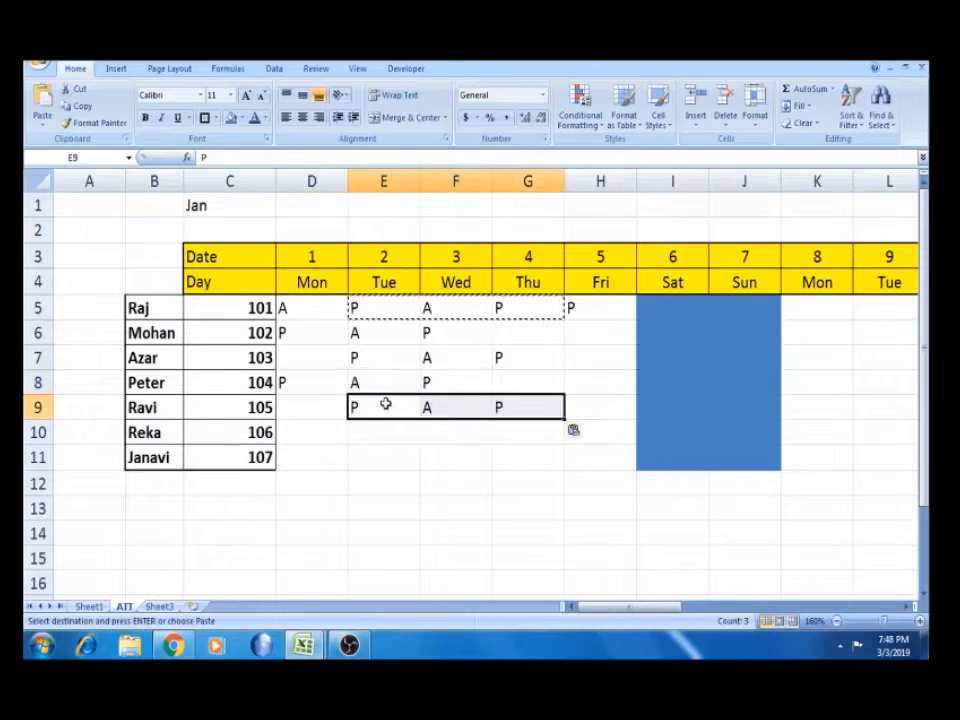
{"action": "left_click", "coordinate": [452, 432]}
{"action": "key", "text": "ctrl+v"}
{"action": "left_click", "coordinate": [319, 459]}
{"action": "key", "text": "ctrl+v"}
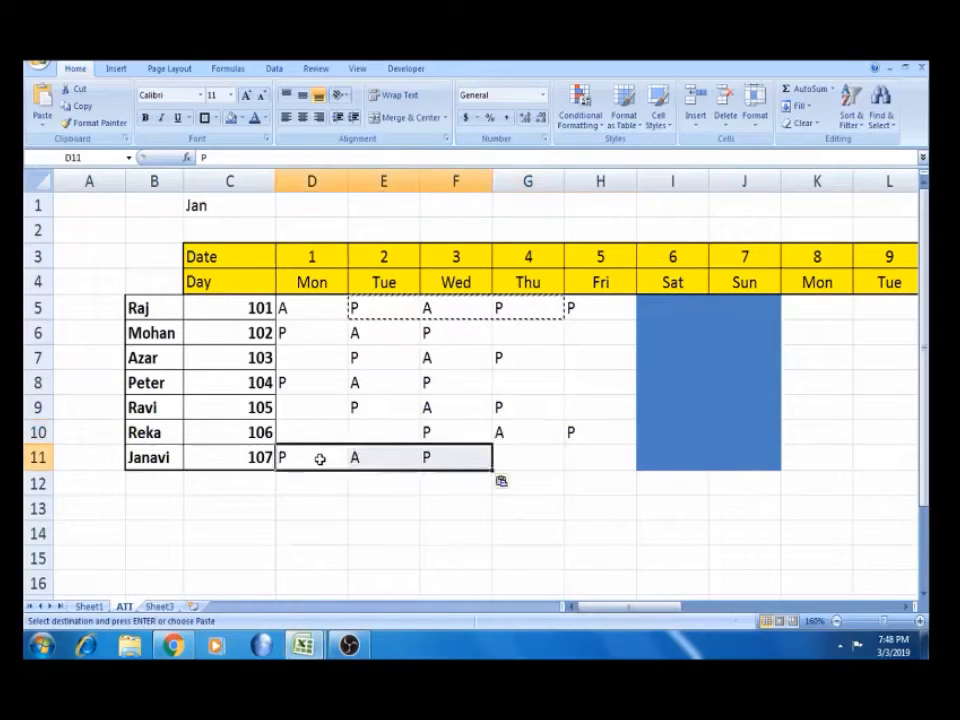
Type P in empty cell D7, copy it and paste it into G6
{"action": "left_click", "coordinate": [309, 358]}
{"action": "key", "text": "Escape"}
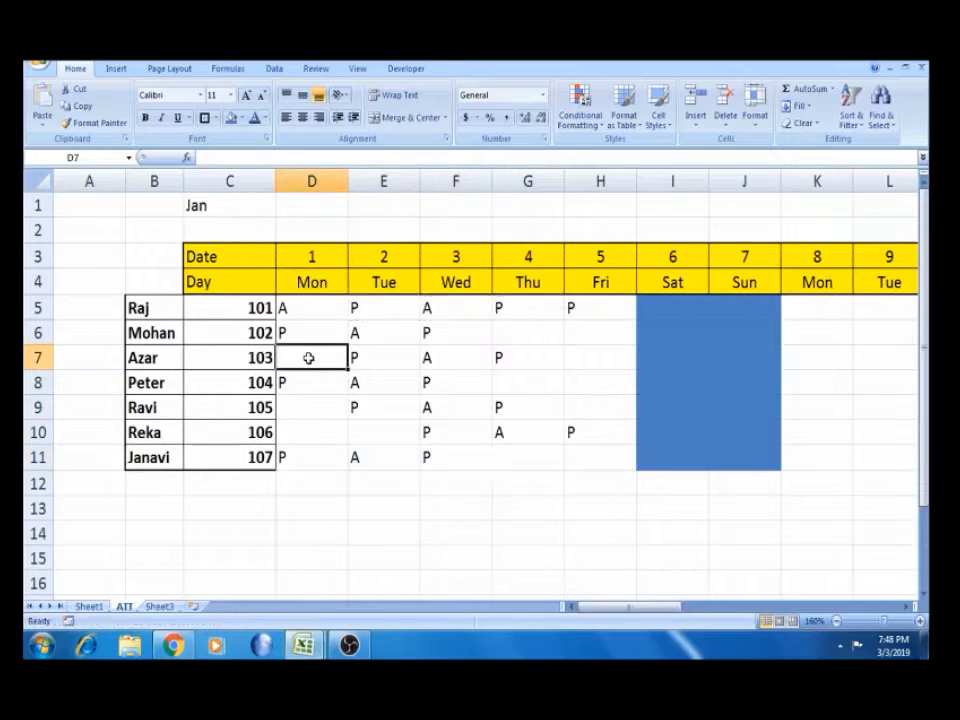
{"action": "type", "text": "P"}
{"action": "key", "text": "Right"}
{"action": "key", "text": "Left"}
{"action": "key", "text": "ctrl+c"}
{"action": "key", "text": "Right"}
Paste P into the empty cells H6, H7, G8 and H8
{"action": "key", "text": "Right"}
{"action": "key", "text": "Right"}
{"action": "key", "text": "Up"}
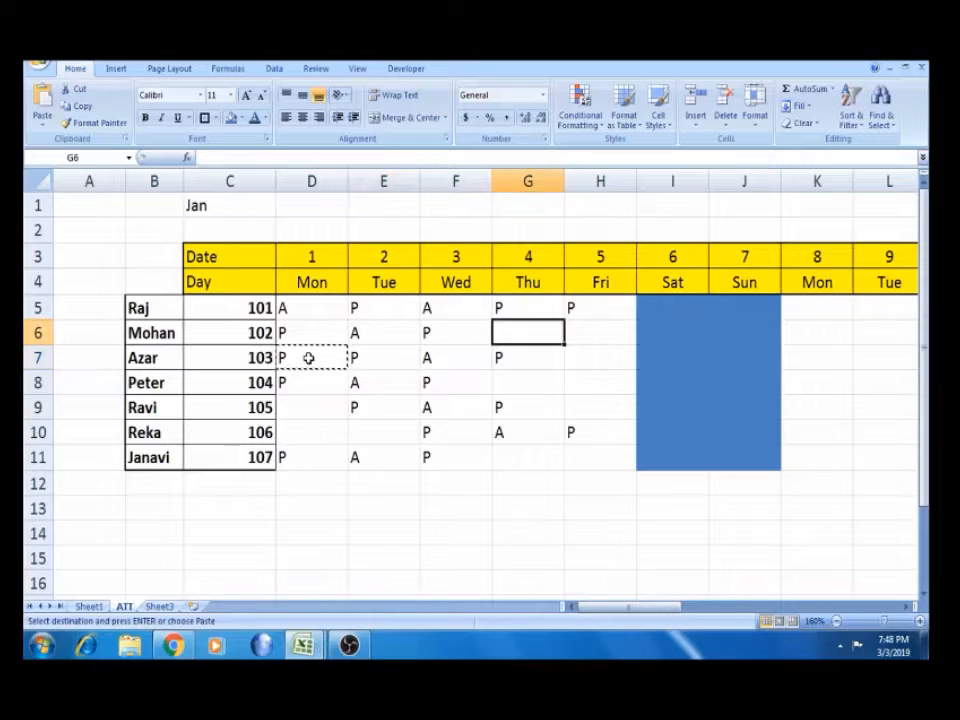
{"action": "key", "text": "ctrl+v"}
{"action": "key", "text": "Right"}
{"action": "key", "text": "Down"}
{"action": "key", "text": "Up"}
{"action": "key", "text": "ctrl+v"}
{"action": "key", "text": "Down"}
{"action": "key", "text": "ctrl+v"}
{"action": "key", "text": "Down"}
{"action": "key", "text": "Left"}
{"action": "key", "text": "ctrl+v"}
{"action": "key", "text": "Right"}
{"action": "key", "text": "ctrl+v"}
{"action": "key", "text": "Down"}
{"action": "key", "text": "Left"}
{"action": "key", "text": "Right"}
Paste P into the remaining empty cells H9, H11, G11, E10, D9 and D10
{"action": "key", "text": "ctrl+v"}
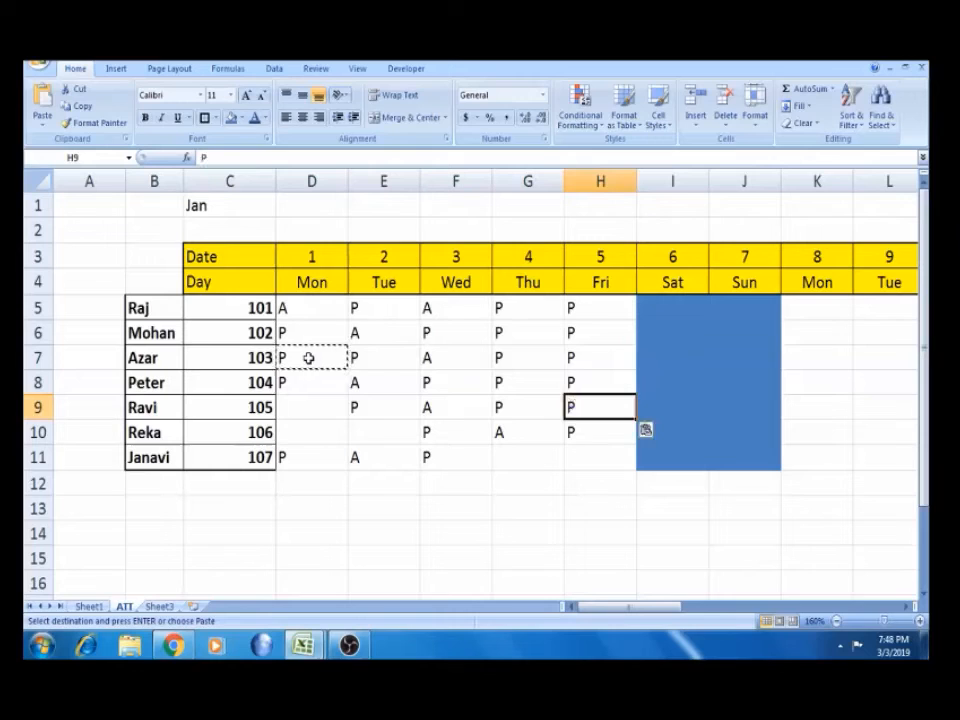
{"action": "key", "text": "Down"}
{"action": "key", "text": "Down"}
{"action": "key", "text": "ctrl+v"}
{"action": "key", "text": "Left"}
{"action": "key", "text": "ctrl+v"}
{"action": "key", "text": "Left"}
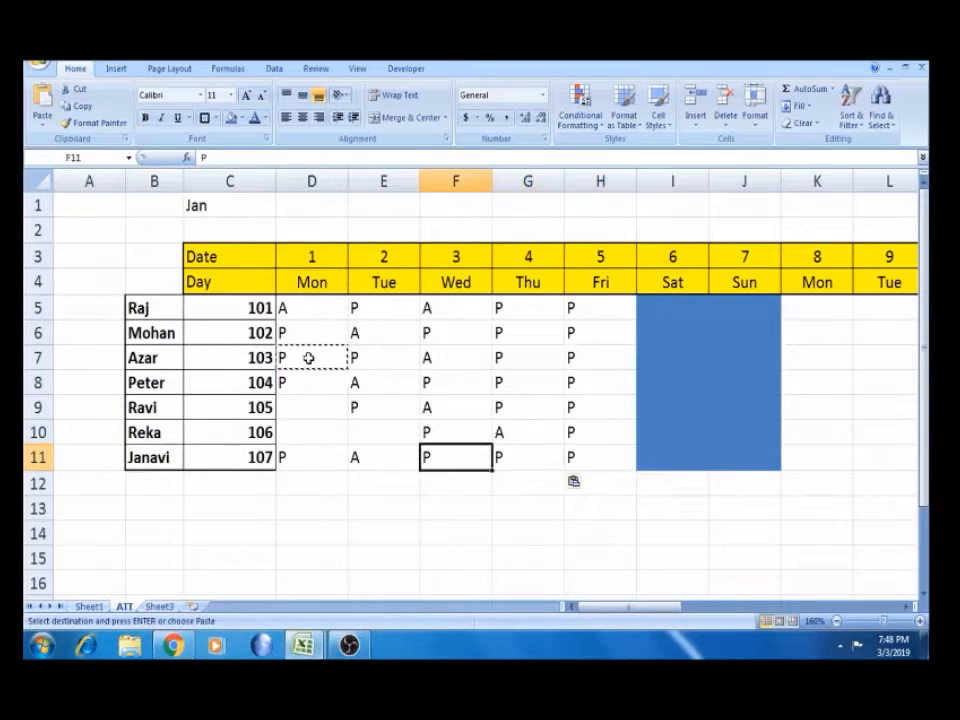
{"action": "key", "text": "Left"}
{"action": "key", "text": "Up"}
{"action": "key", "text": "ctrl+v"}
{"action": "key", "text": "Left"}
{"action": "key", "text": "Up"}
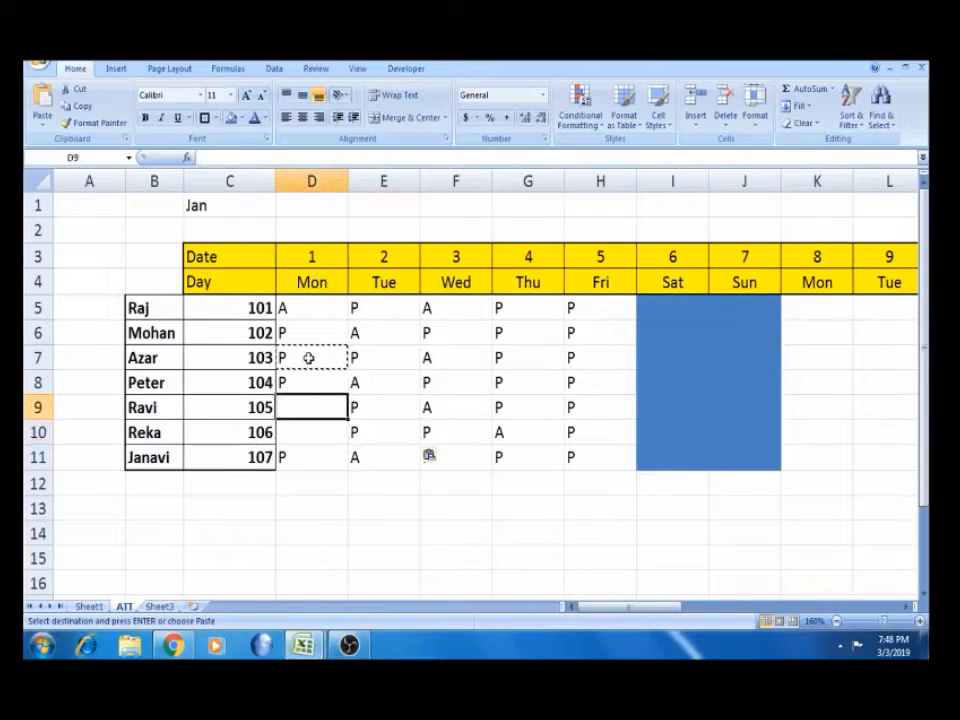
{"action": "key", "text": "ctrl+v"}
{"action": "key", "text": "Down"}
{"action": "key", "text": "Return"}
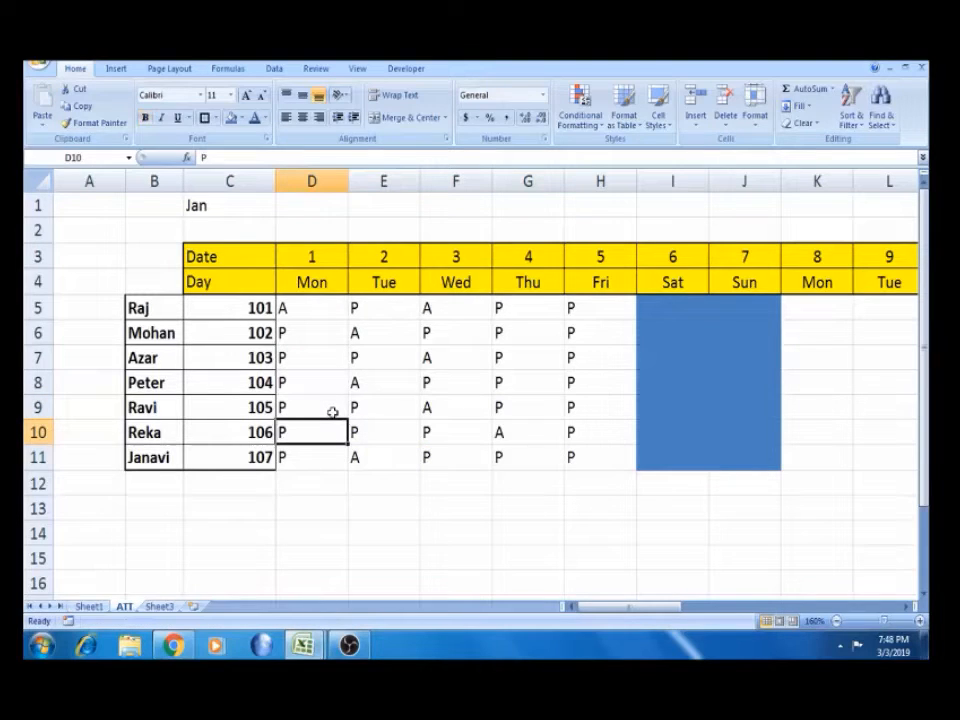
Replace the marks in E8, G6 and H10 with HD half-day entries
{"action": "left_click", "coordinate": [394, 380]}
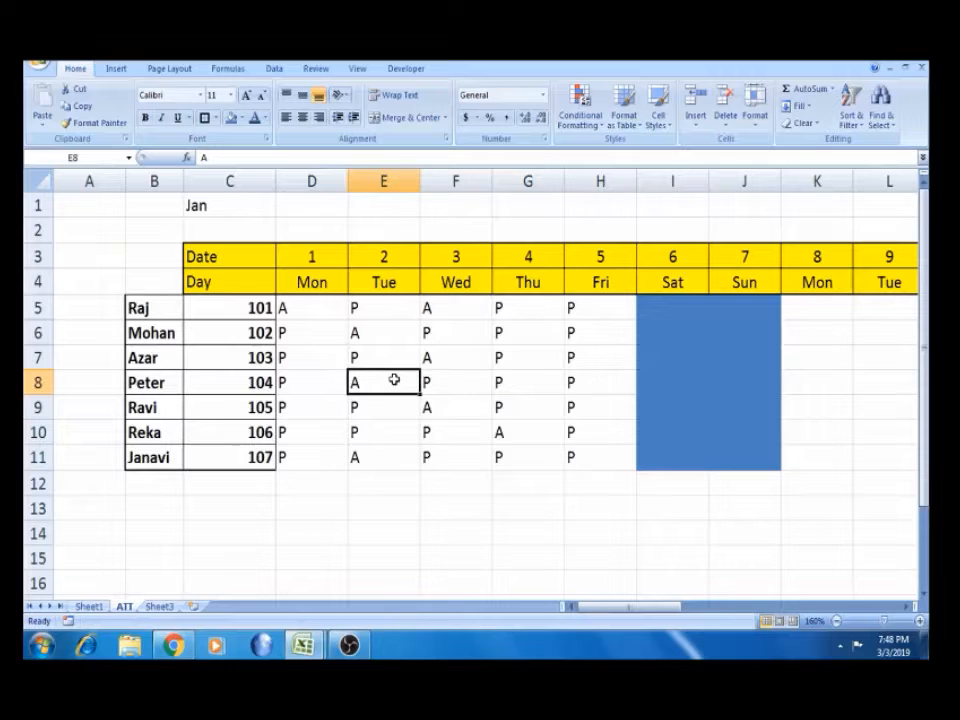
{"action": "type", "text": "HD"}
{"action": "key", "text": "Tab"}
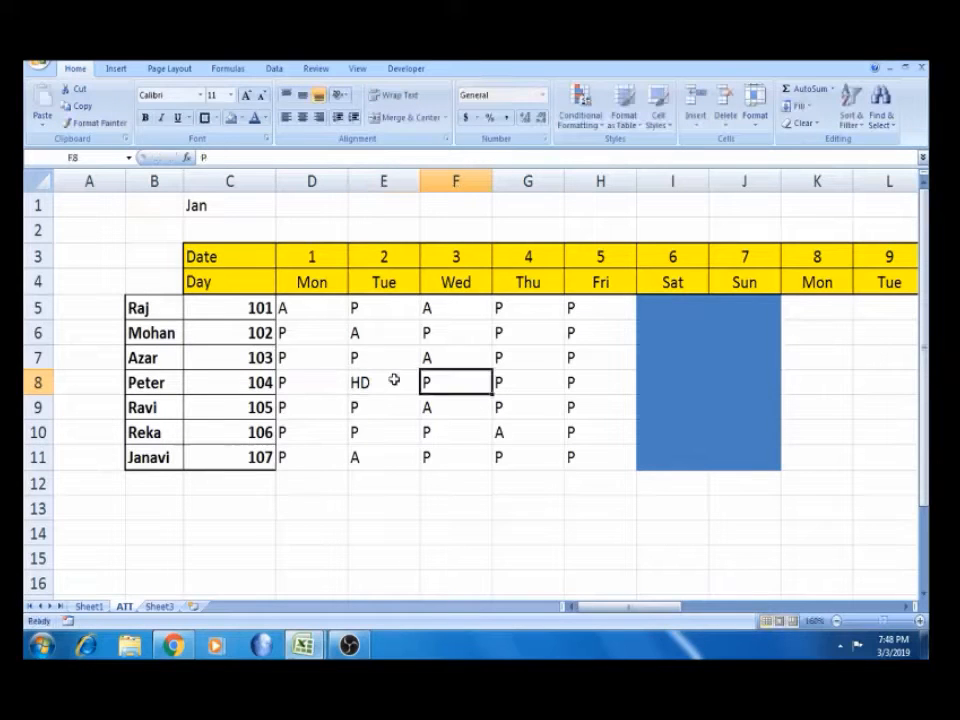
{"action": "left_click", "coordinate": [502, 334]}
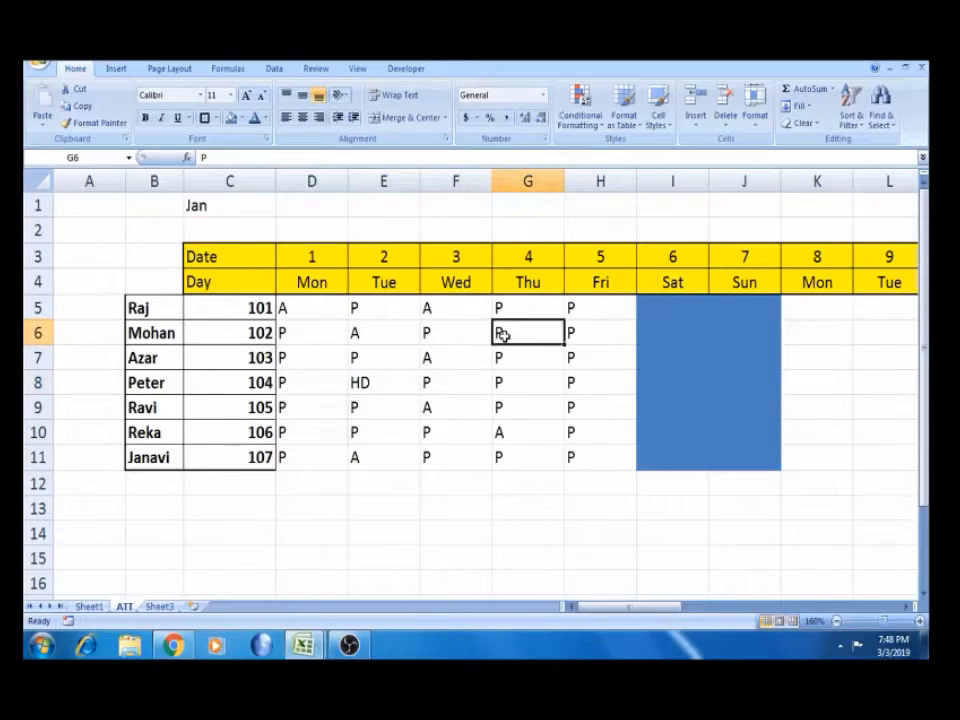
{"action": "type", "text": "HD"}
{"action": "key", "text": "Tab"}
{"action": "key", "text": "Down"}
{"action": "key", "text": "Down"}
{"action": "key", "text": "Down"}
{"action": "key", "text": "Down"}
{"action": "type", "text": "HD"}
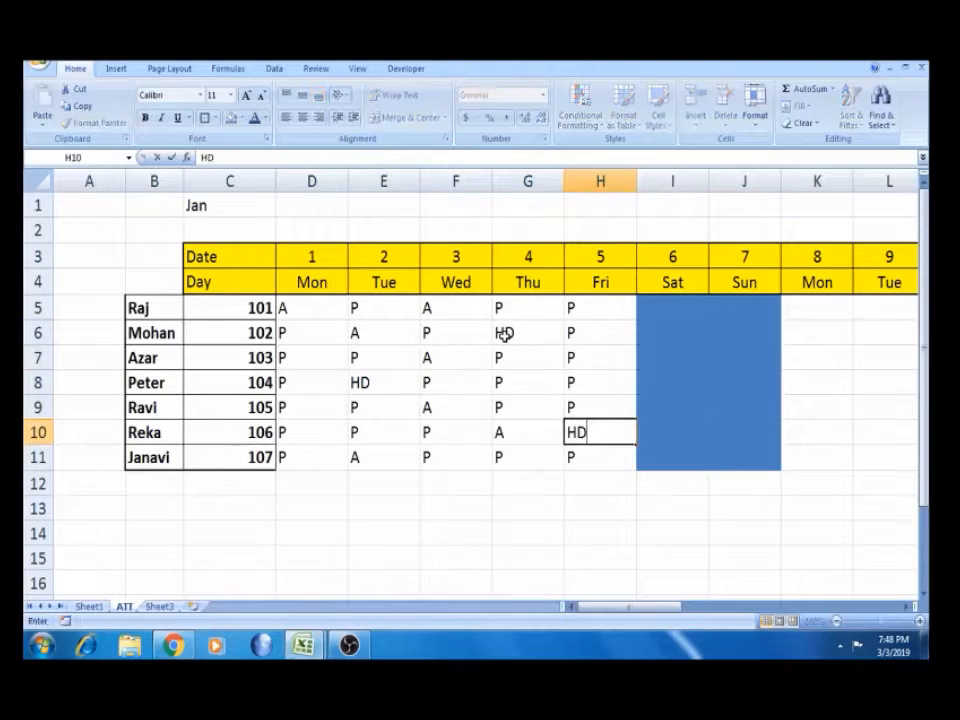
{"action": "key", "text": "Tab"}
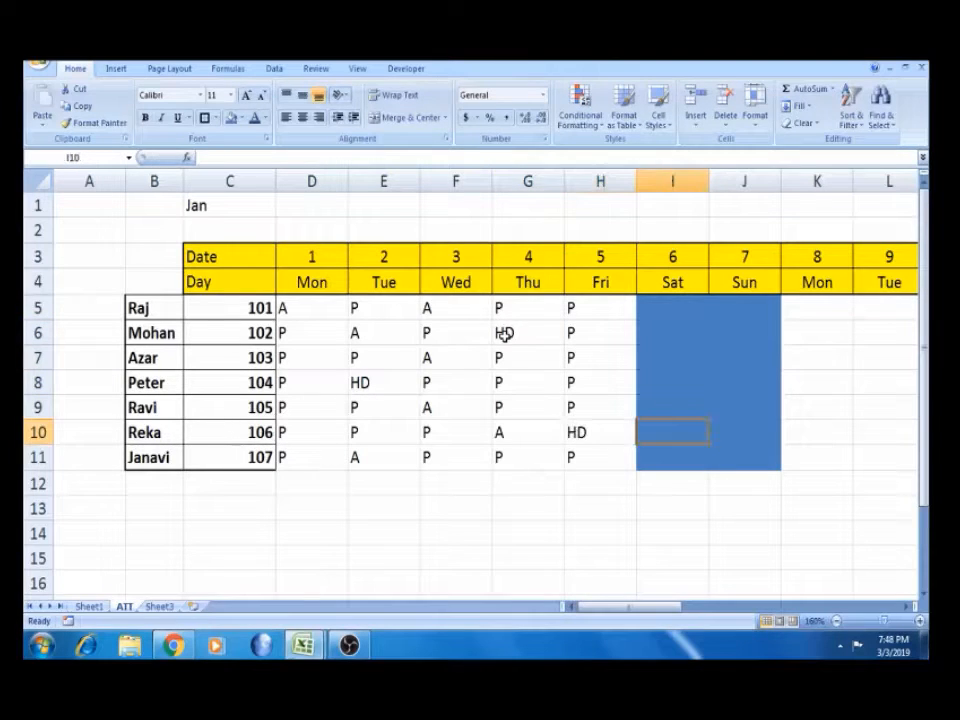
Select the first week's attendance block D5:H11
{"action": "left_click", "coordinate": [309, 306]}
{"action": "key", "text": "shift+Right"}
{"action": "key", "text": "shift+Right"}
{"action": "key", "text": "shift+Right"}
{"action": "key", "text": "shift+Right"}
{"action": "key", "text": "shift+Down"}
{"action": "key", "text": "shift+Down"}
{"action": "key", "text": "shift+Down"}
{"action": "key", "text": "shift+Down"}
{"action": "key", "text": "shift+Down"}
{"action": "key", "text": "shift+Down"}
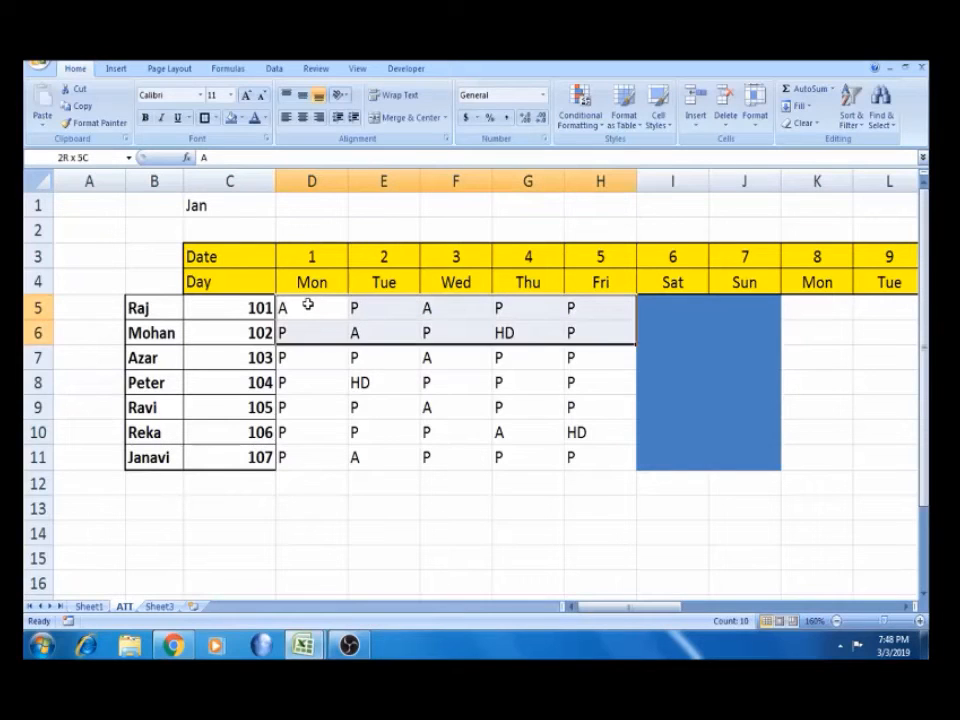
Copy the first week's marks into days 8–12, 15–19 and 22–26
{"action": "key", "text": "ctrl+c"}
{"action": "key", "text": "Right"}
{"action": "key", "text": "Right"}
{"action": "key", "text": "Right"}
{"action": "key", "text": "Right"}
{"action": "key", "text": "Right"}
{"action": "key", "text": "Right"}
{"action": "key", "text": "Right"}
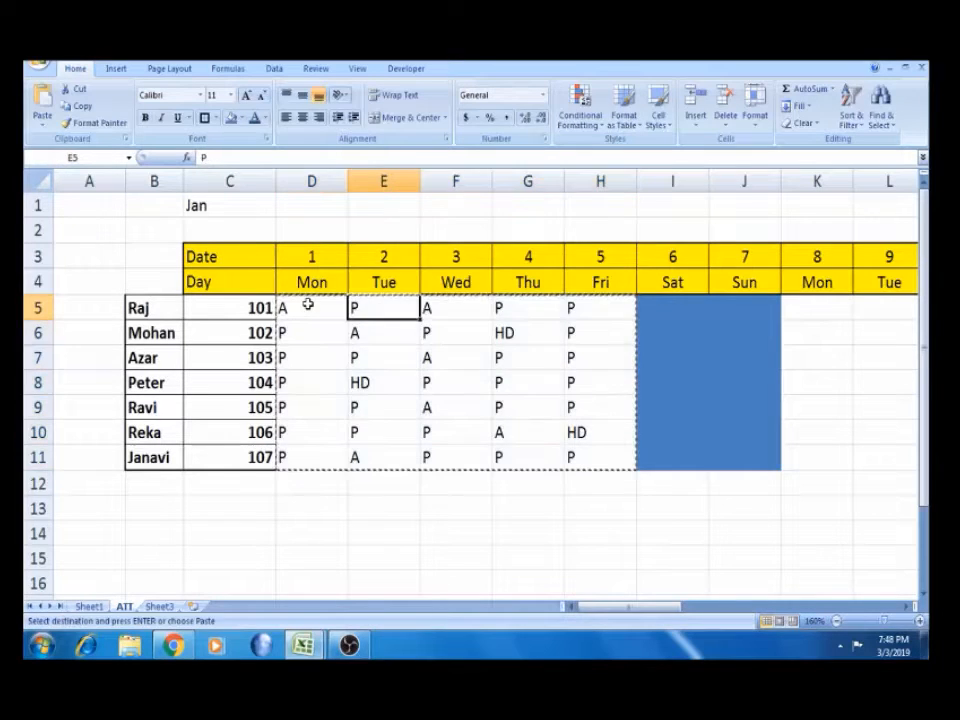
{"action": "key", "text": "ctrl+v"}
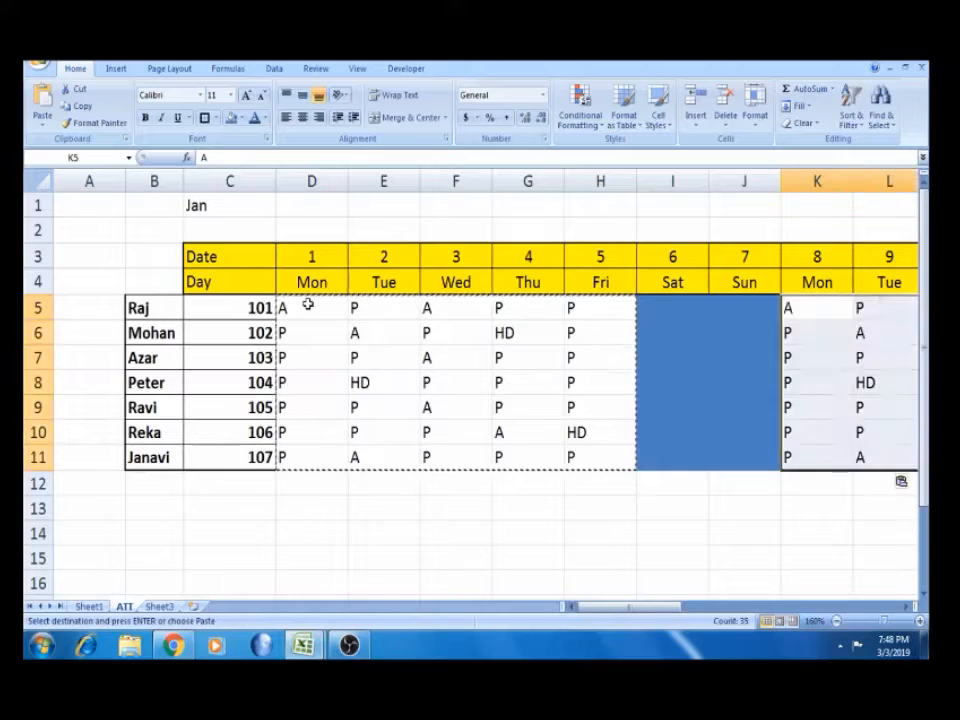
{"action": "key", "text": "Right"}
{"action": "key", "text": "Right"}
{"action": "key", "text": "Right"}
{"action": "key", "text": "Right"}
{"action": "key", "text": "Right"}
{"action": "key", "text": "Right"}
{"action": "key", "text": "Right"}
{"action": "key", "text": "Right"}
{"action": "key", "text": "Left"}
{"action": "key", "text": "ctrl+v"}
{"action": "key", "text": "Right"}
{"action": "key", "text": "Right"}
{"action": "key", "text": "Right"}
{"action": "key", "text": "Right"}
{"action": "key", "text": "Right"}
{"action": "key", "text": "Right"}
{"action": "key", "text": "Right"}
{"action": "key", "text": "Right"}
{"action": "key", "text": "Right"}
{"action": "key", "text": "Right"}
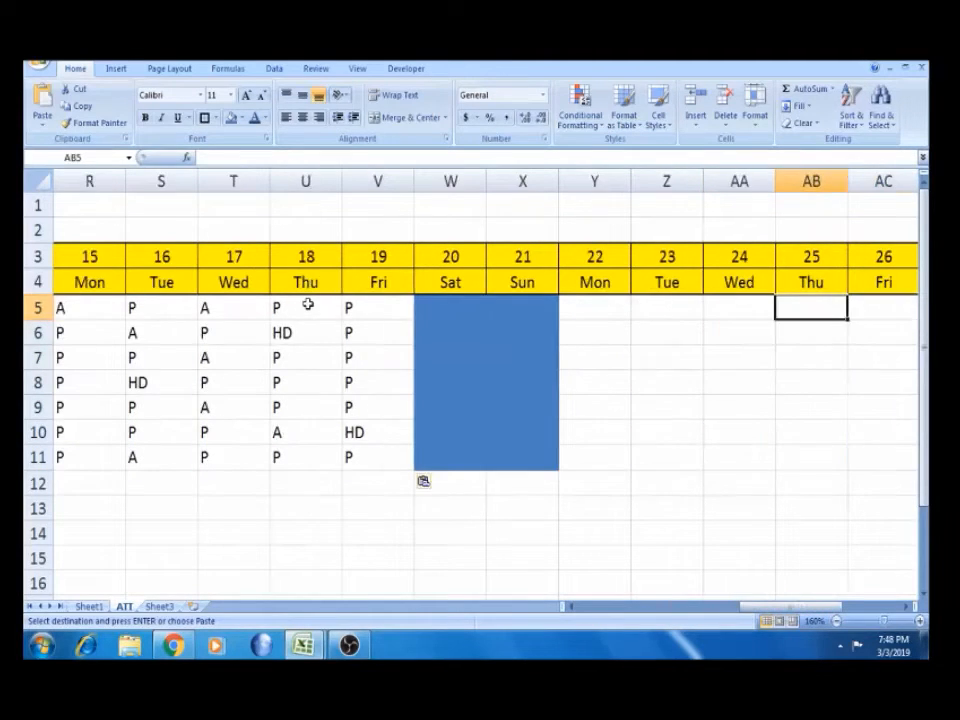
{"action": "key", "text": "Left"}
{"action": "key", "text": "Left"}
{"action": "key", "text": "Left"}
{"action": "key", "text": "ctrl+v"}
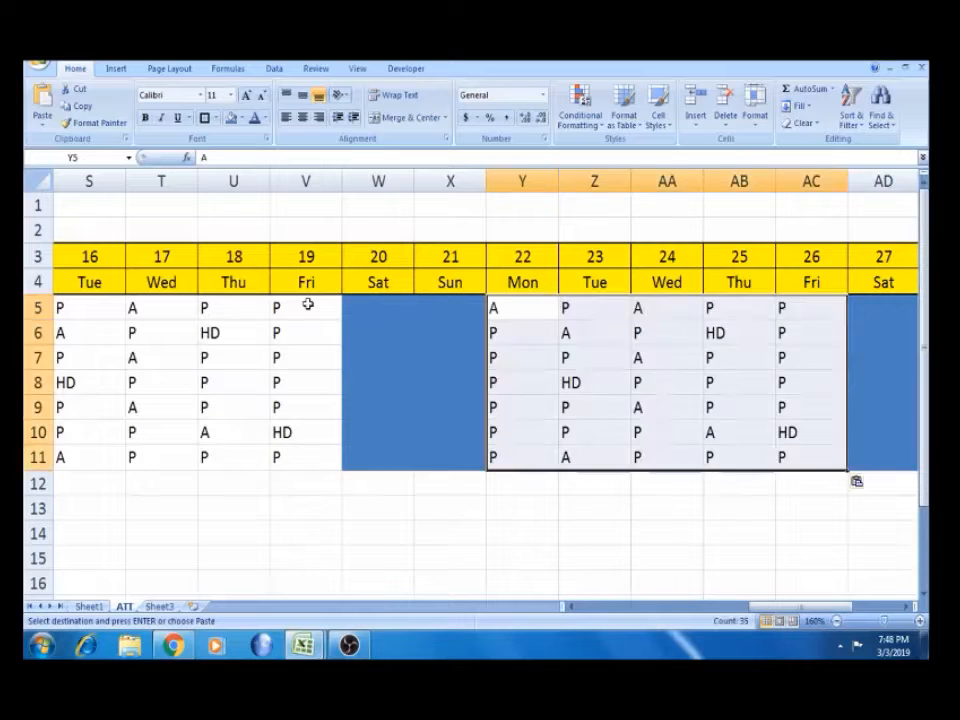
Paste the week's marks at day 29 and delete the surplus codes in AI5:AJ11
{"action": "key", "text": "Right"}
{"action": "key", "text": "Right"}
{"action": "key", "text": "Right"}
{"action": "key", "text": "Right"}
{"action": "key", "text": "Right"}
{"action": "key", "text": "Right"}
{"action": "key", "text": "Right"}
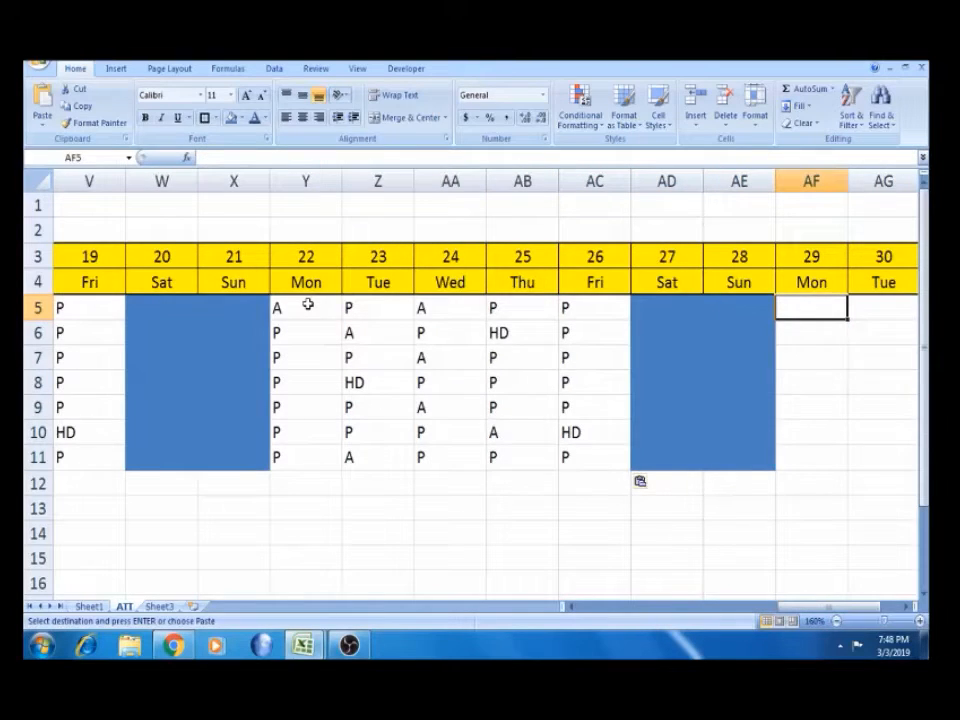
{"action": "key", "text": "ctrl+v"}
{"action": "key", "text": "Right"}
{"action": "key", "text": "Right"}
{"action": "key", "text": "Right"}
{"action": "key", "text": "Right"}
{"action": "key", "text": "Left"}
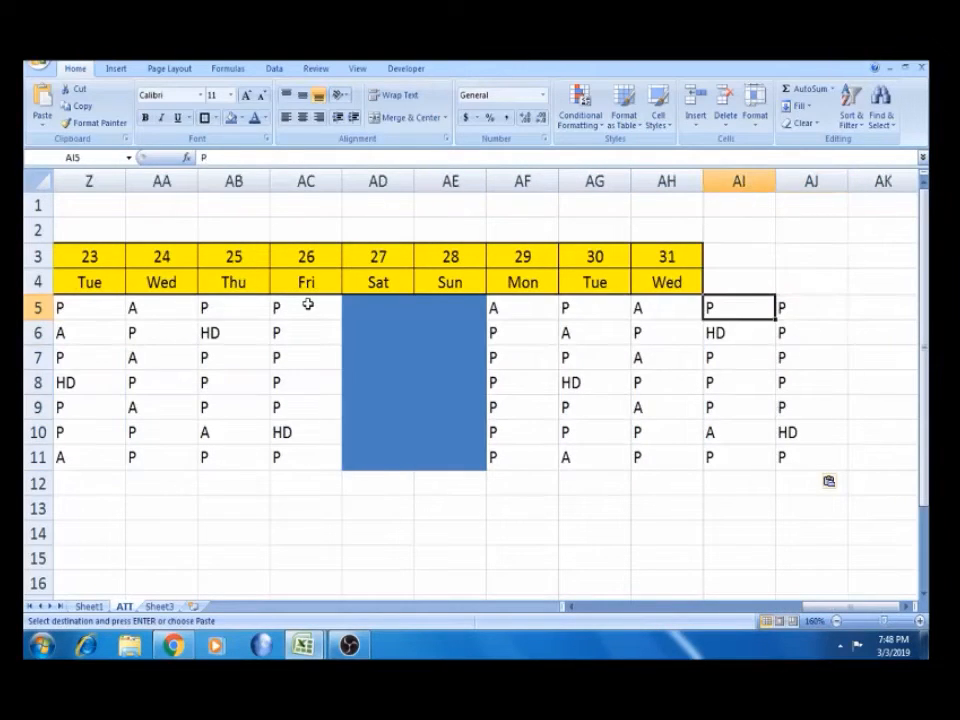
{"action": "key", "text": "shift+Right"}
{"action": "key", "text": "shift+Down"}
{"action": "key", "text": "shift+Down"}
{"action": "key", "text": "shift+Down"}
{"action": "key", "text": "shift+Down"}
{"action": "key", "text": "shift+Down"}
{"action": "key", "text": "shift+Down"}
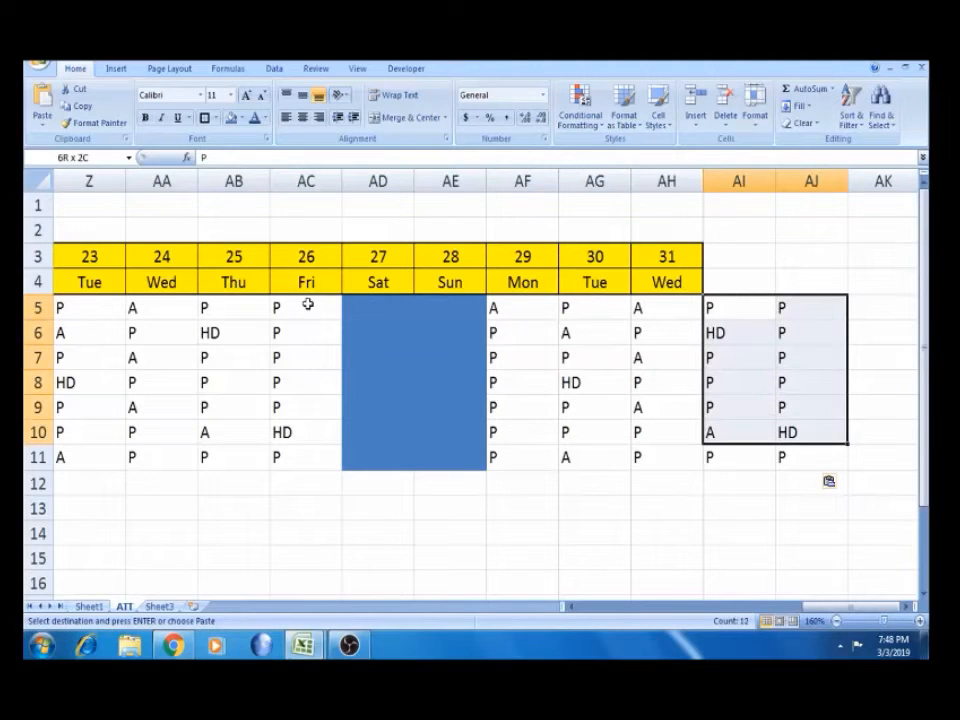
{"action": "key", "text": "Delete"}
Select the full attendance grid D5:AH11
{"action": "key", "text": "Left"}
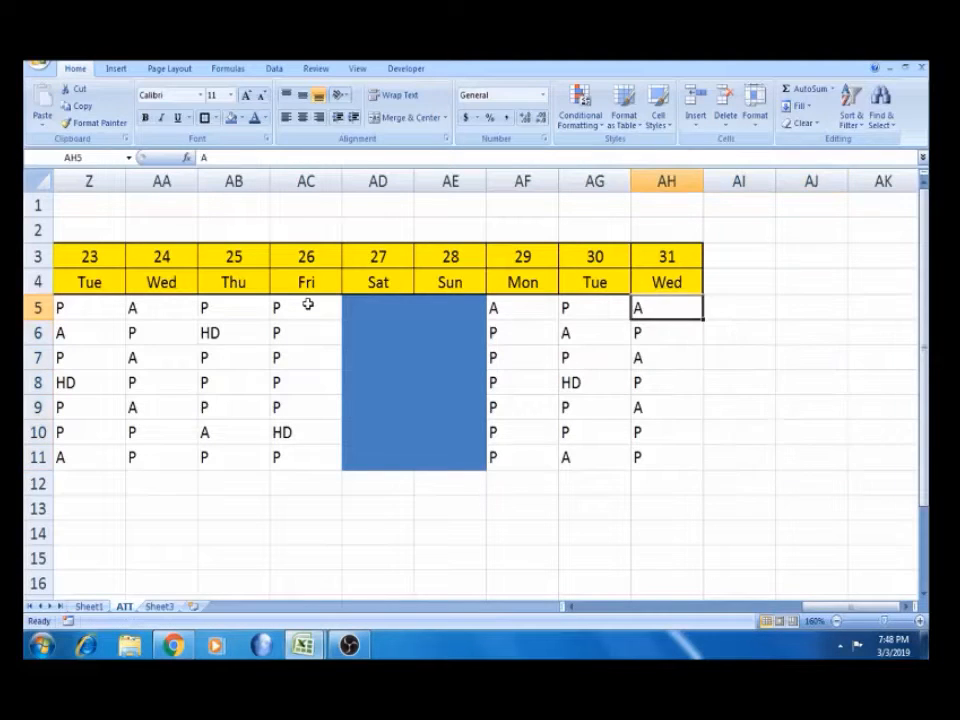
{"action": "key", "text": "Home"}
{"action": "key", "text": "Right"}
{"action": "key", "text": "Right"}
{"action": "key", "text": "Right"}
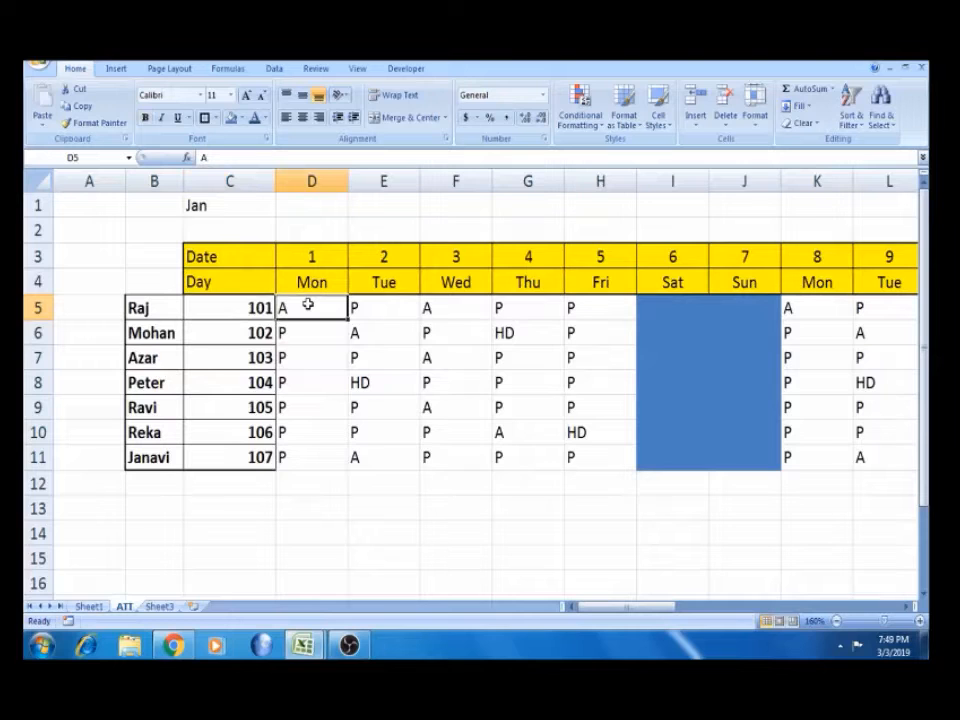
{"action": "key", "text": "shift+Right"}
{"action": "key", "text": "shift+Right"}
{"action": "key", "text": "shift+Right"}
{"action": "key", "text": "shift+Right"}
{"action": "key", "text": "shift+Right"}
{"action": "key", "text": "shift+Right"}
{"action": "key", "text": "shift+Right"}
{"action": "key", "text": "shift+Right"}
{"action": "key", "text": "shift+Right"}
{"action": "key", "text": "shift+Right"}
{"action": "key", "text": "shift+Right"}
{"action": "key", "text": "shift+Right"}
{"action": "key", "text": "shift+Right"}
{"action": "key", "text": "shift+Right"}
{"action": "key", "text": "shift+Right"}
{"action": "key", "text": "shift+Right"}
{"action": "key", "text": "shift+Right"}
{"action": "key", "text": "shift+Right"}
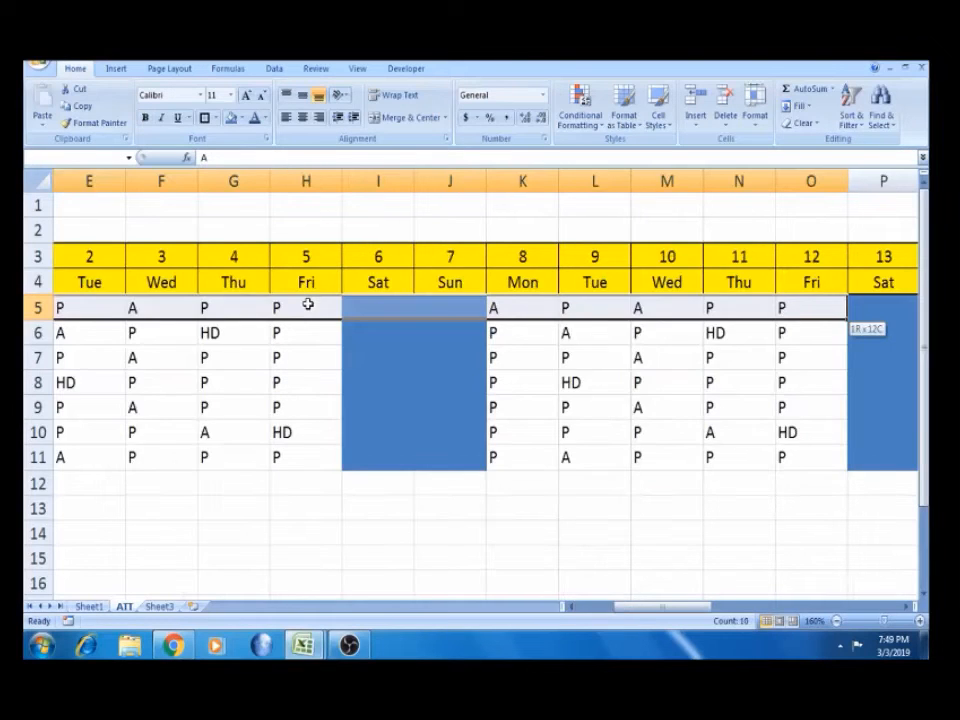
{"action": "key", "text": "shift+Right"}
{"action": "key", "text": "shift+Right"}
{"action": "key", "text": "shift+Right"}
{"action": "key", "text": "shift+Right"}
{"action": "key", "text": "shift+Right"}
{"action": "key", "text": "shift+Right"}
{"action": "key", "text": "shift+Right"}
{"action": "key", "text": "shift+Right"}
{"action": "key", "text": "shift+Right"}
{"action": "key", "text": "shift+Right"}
{"action": "key", "text": "shift+Right"}
{"action": "key", "text": "shift+Right"}
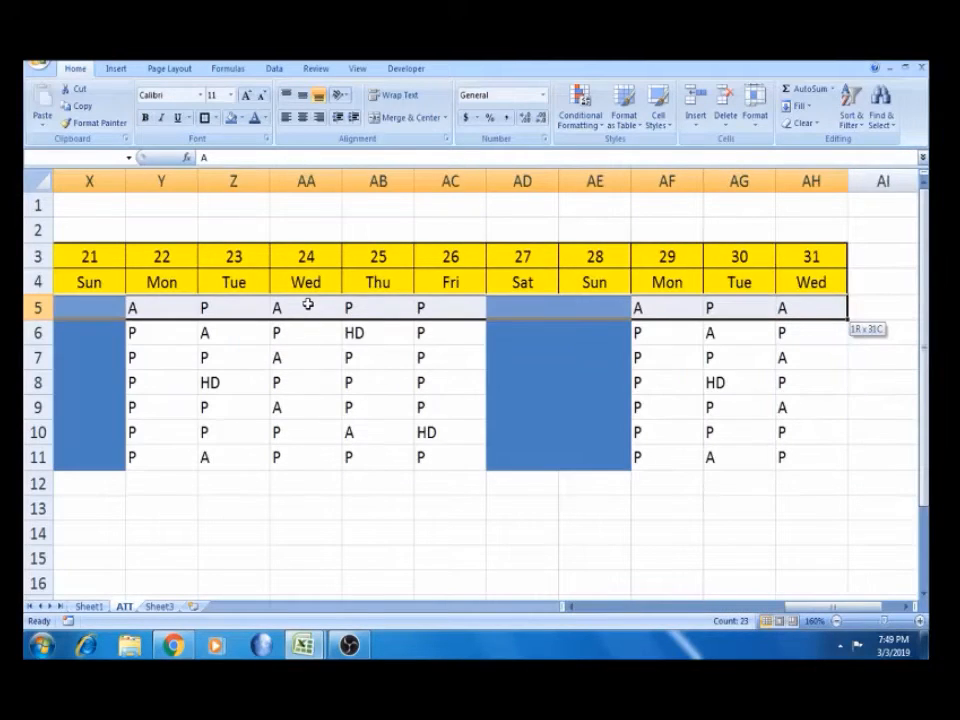
{"action": "key", "text": "ctrl+shift+Down"}
{"action": "key", "text": "ctrl+shift+Down"}
{"action": "key", "text": "ctrl+shift+Up"}
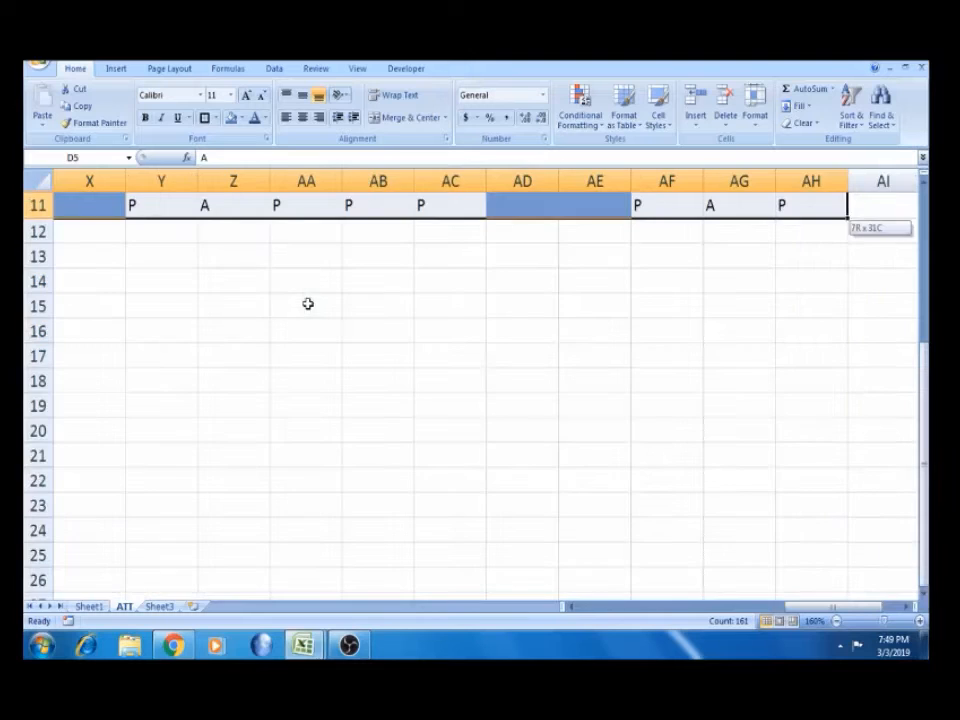
Give every cell of the attendance grid All Borders plus a Thick Box Border outline
{"action": "left_click", "coordinate": [214, 120]}
{"action": "left_click", "coordinate": [240, 241]}
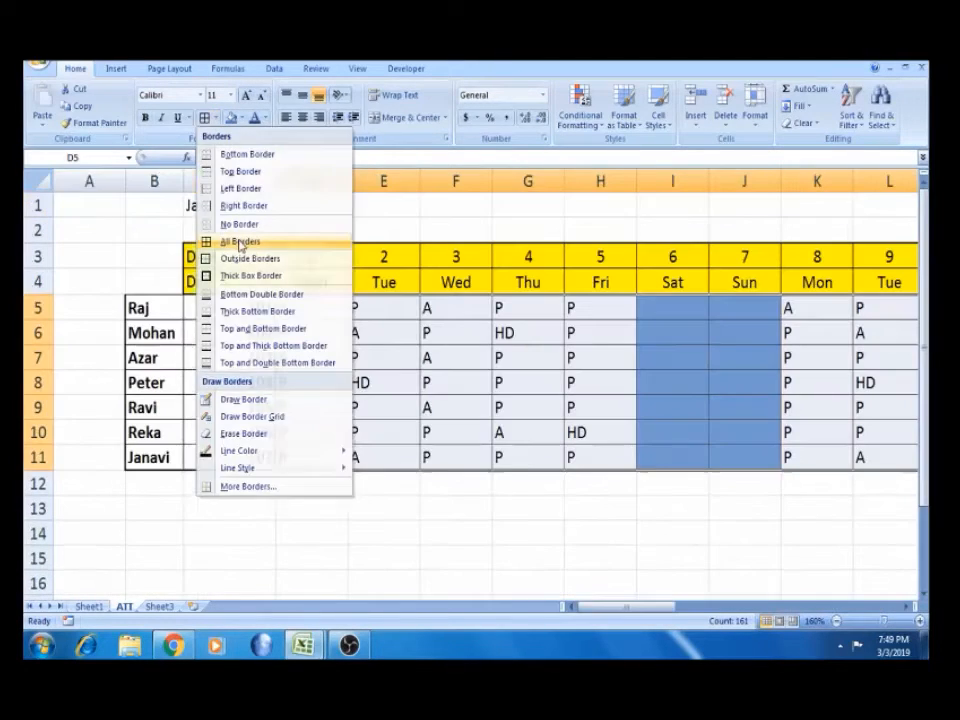
{"action": "left_click", "coordinate": [218, 120]}
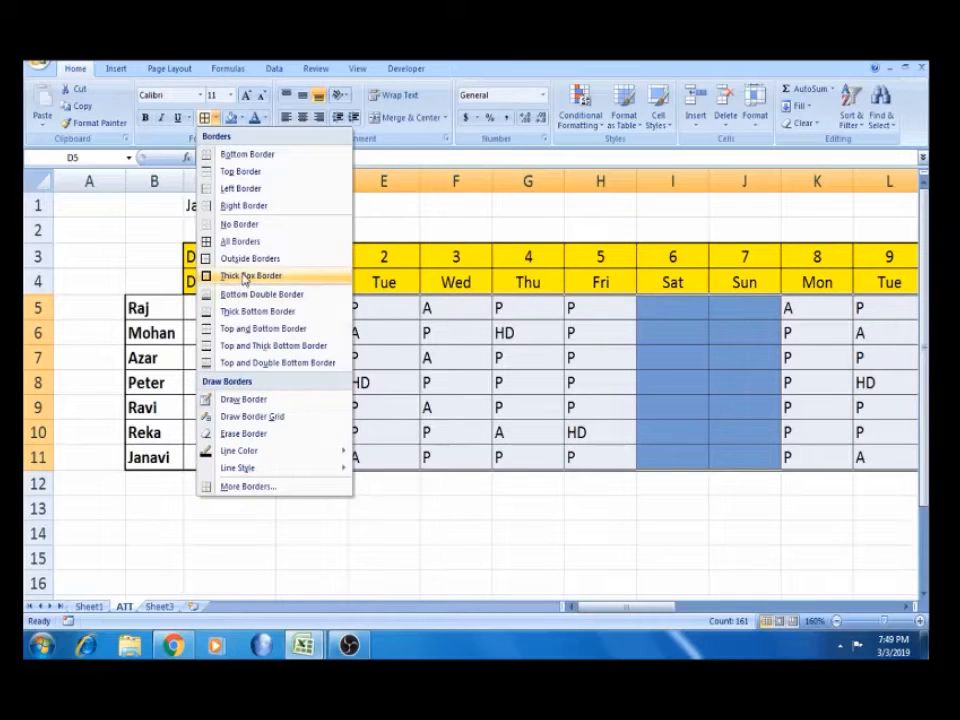
{"action": "left_click", "coordinate": [243, 280]}
Check the bordered codes in F8, E5 and E7 against Sheet1's reference table
{"action": "left_click", "coordinate": [296, 502]}
{"action": "left_click", "coordinate": [446, 380]}
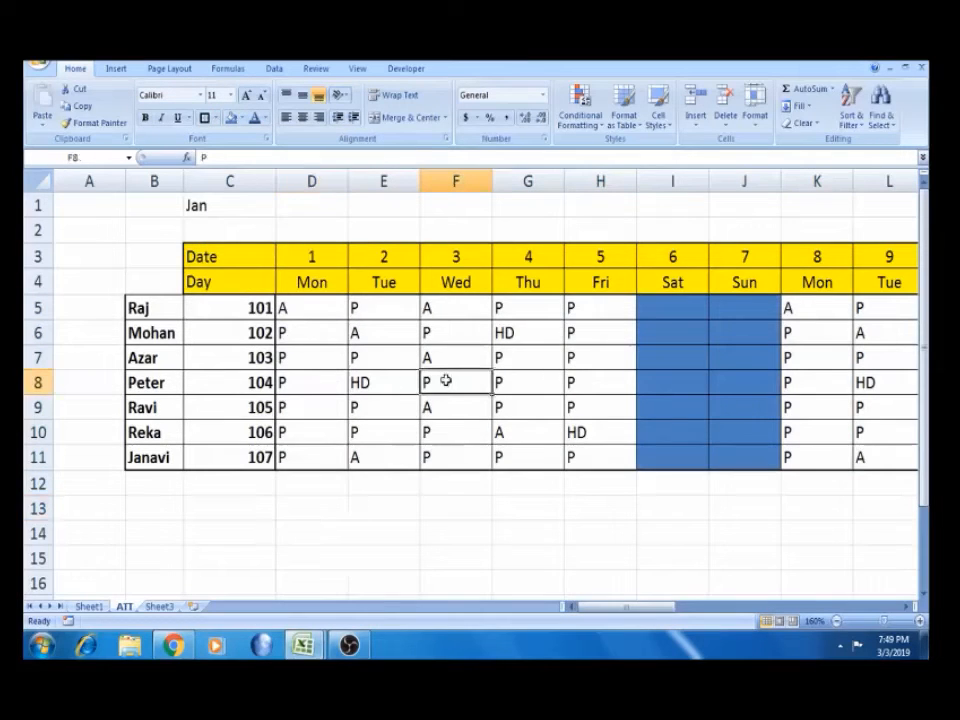
{"action": "left_click", "coordinate": [373, 308]}
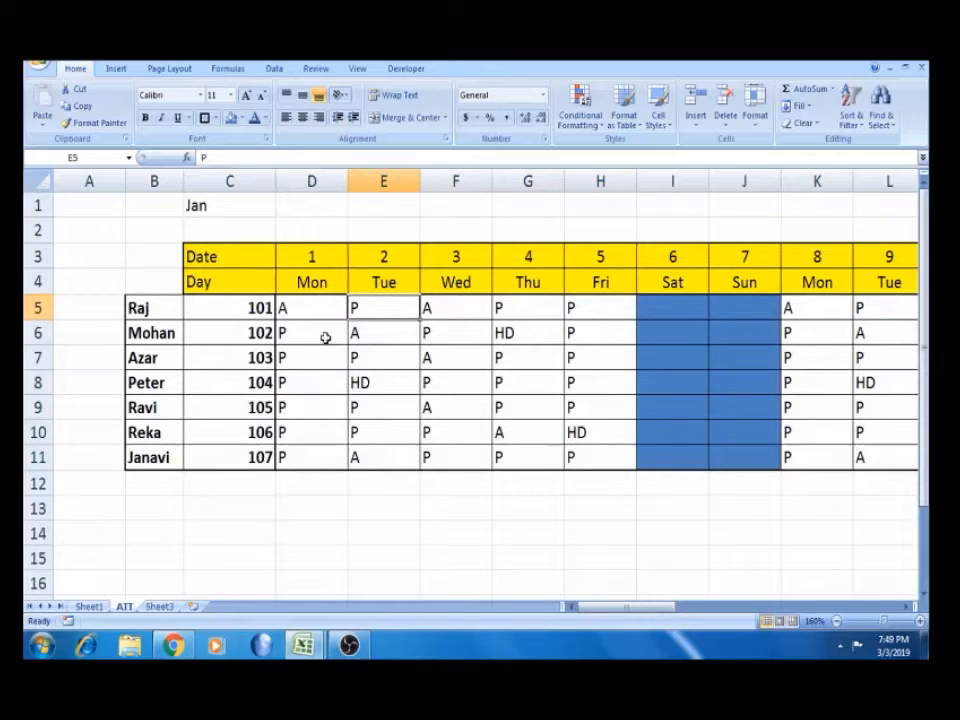
{"action": "left_click", "coordinate": [298, 308]}
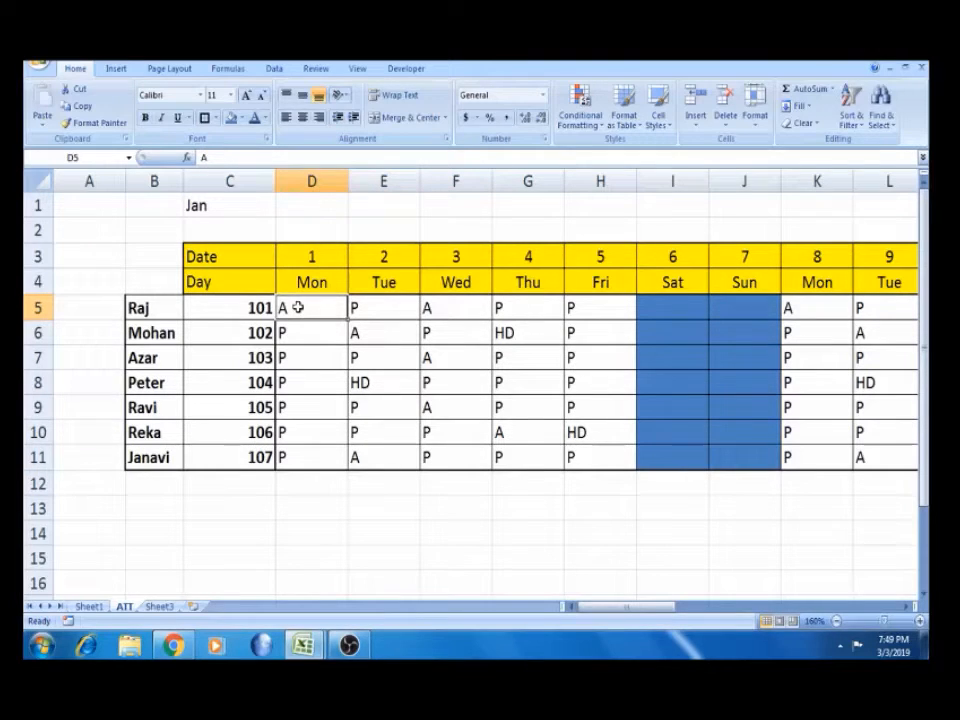
{"action": "left_click", "coordinate": [89, 607]}
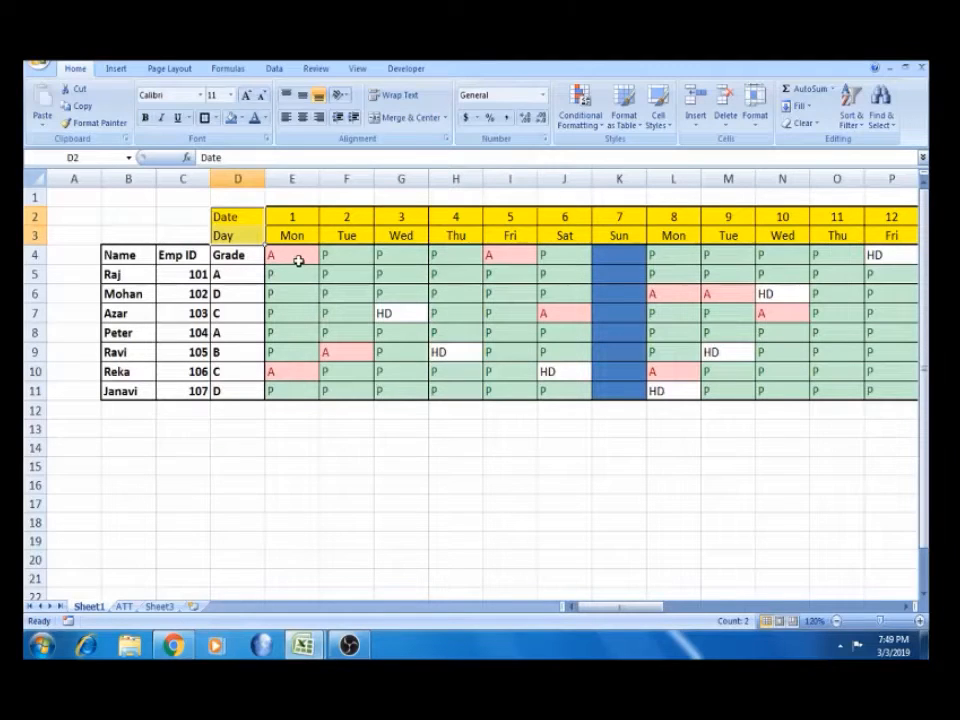
{"action": "left_click", "coordinate": [124, 607]}
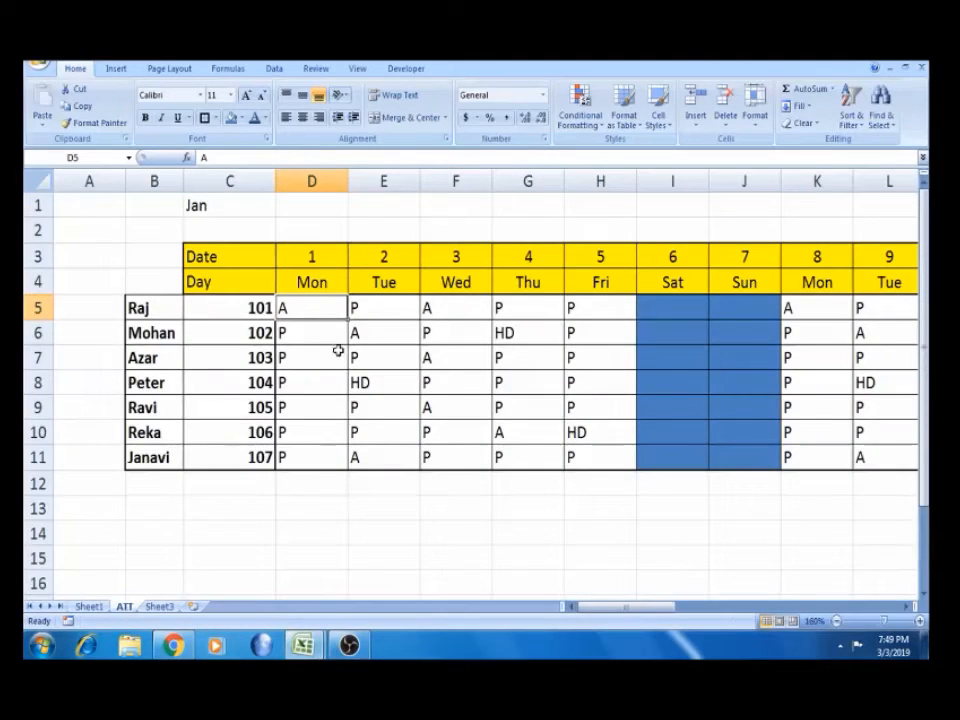
{"action": "left_click", "coordinate": [369, 360]}
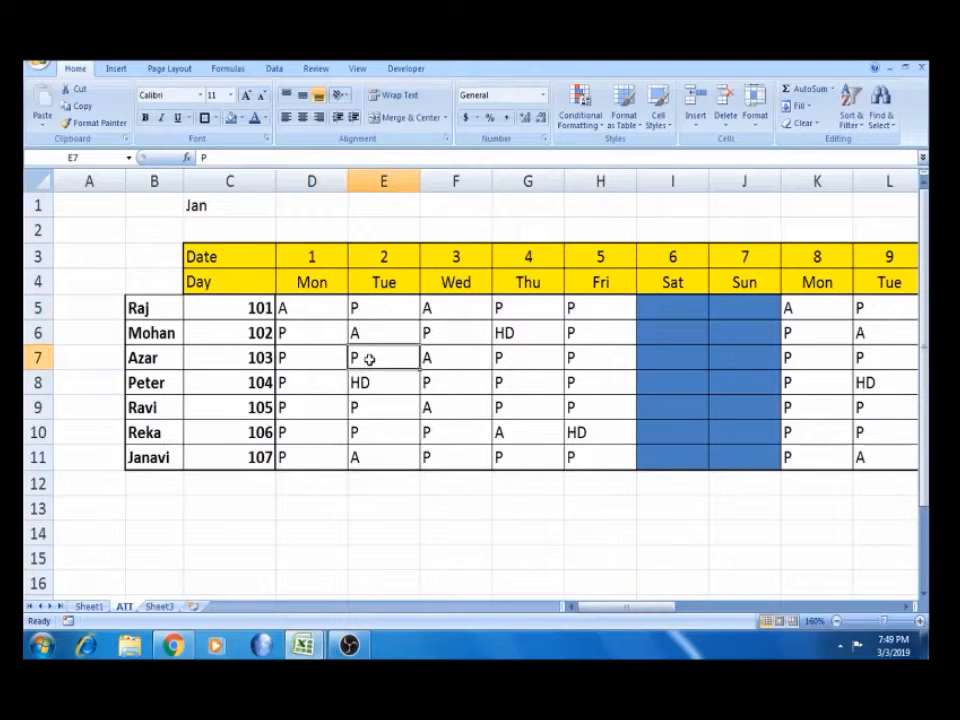
{"action": "left_click", "coordinate": [315, 315]}
Select the attendance grid D5:AH11
{"action": "key", "text": "shift+Right"}
{"action": "key", "text": "shift+Right"}
{"action": "key", "text": "shift+Right"}
{"action": "key", "text": "shift+Right"}
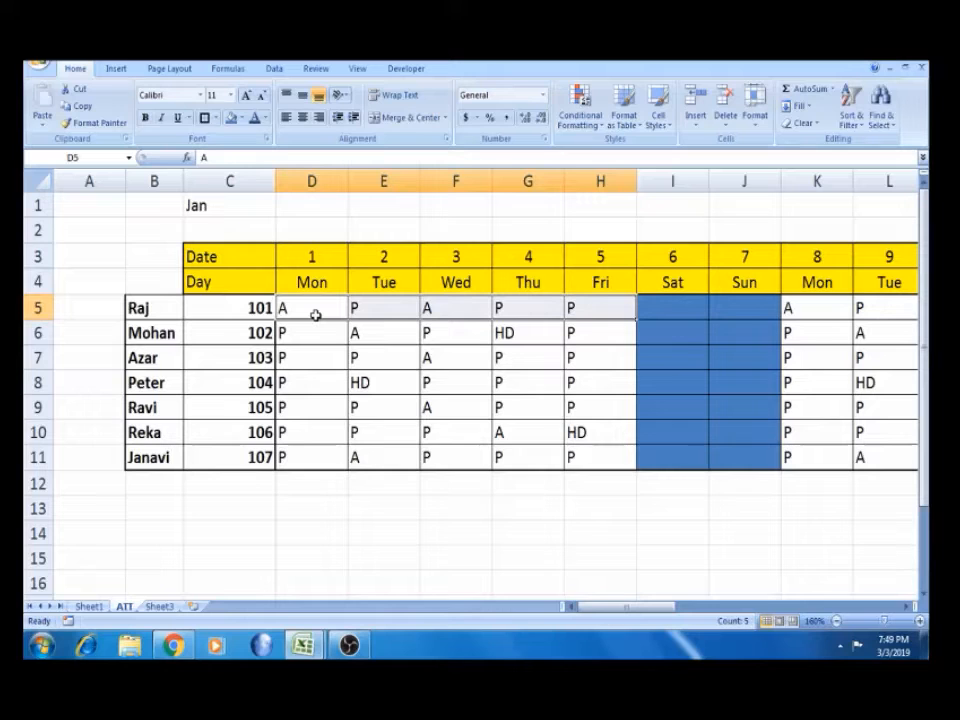
{"action": "key", "text": "ctrl+shift+End"}
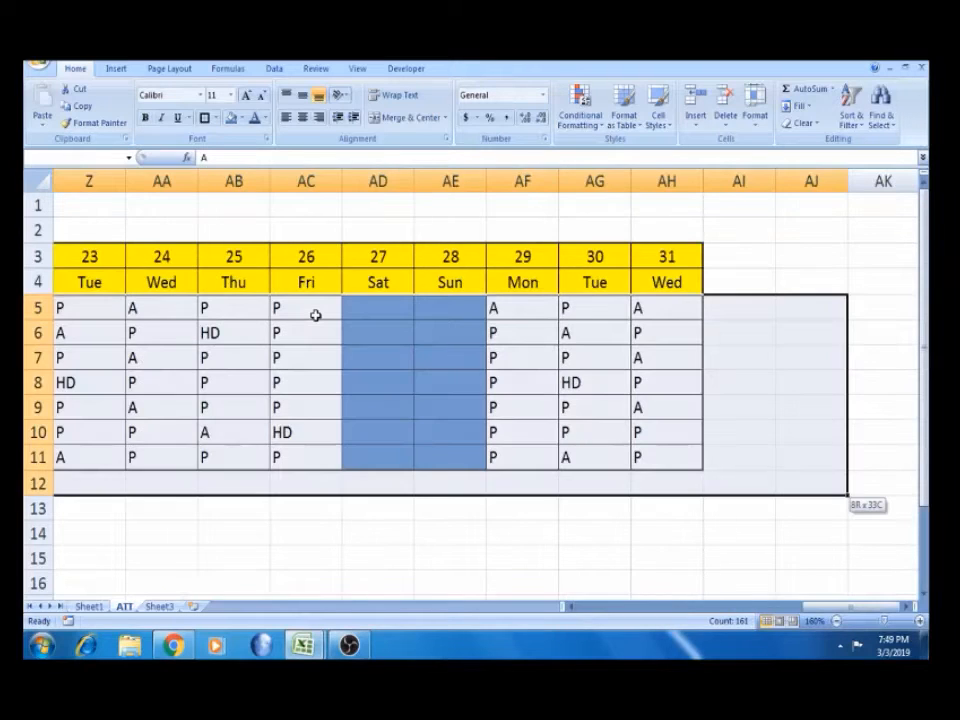
{"action": "key", "text": "shift+Up"}
{"action": "key", "text": "shift+Left"}
{"action": "key", "text": "shift+Left"}
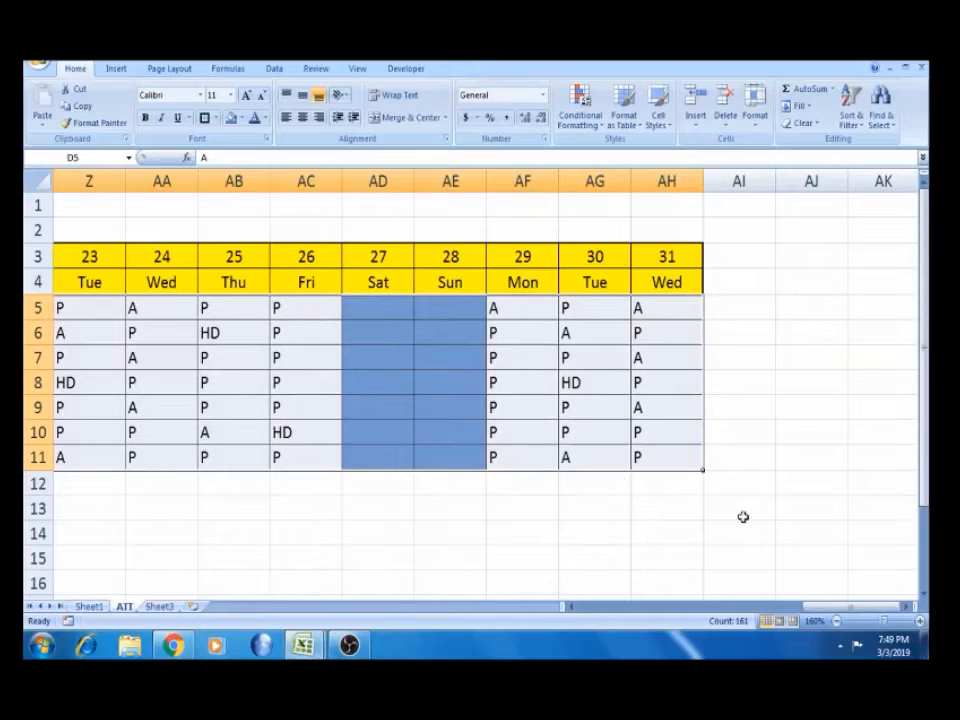
{"action": "left_click_drag", "start_coordinate": [812, 608], "coordinate": [407, 615]}
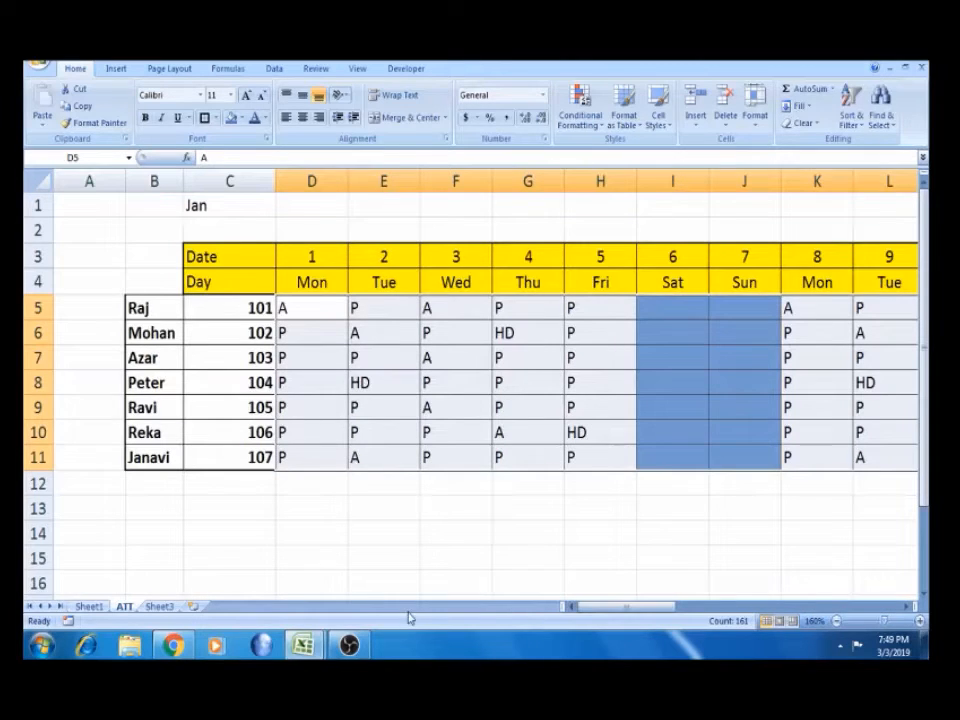
Highlight cells containing A with Light Red Fill with Dark Red Text
{"action": "left_click", "coordinate": [599, 126]}
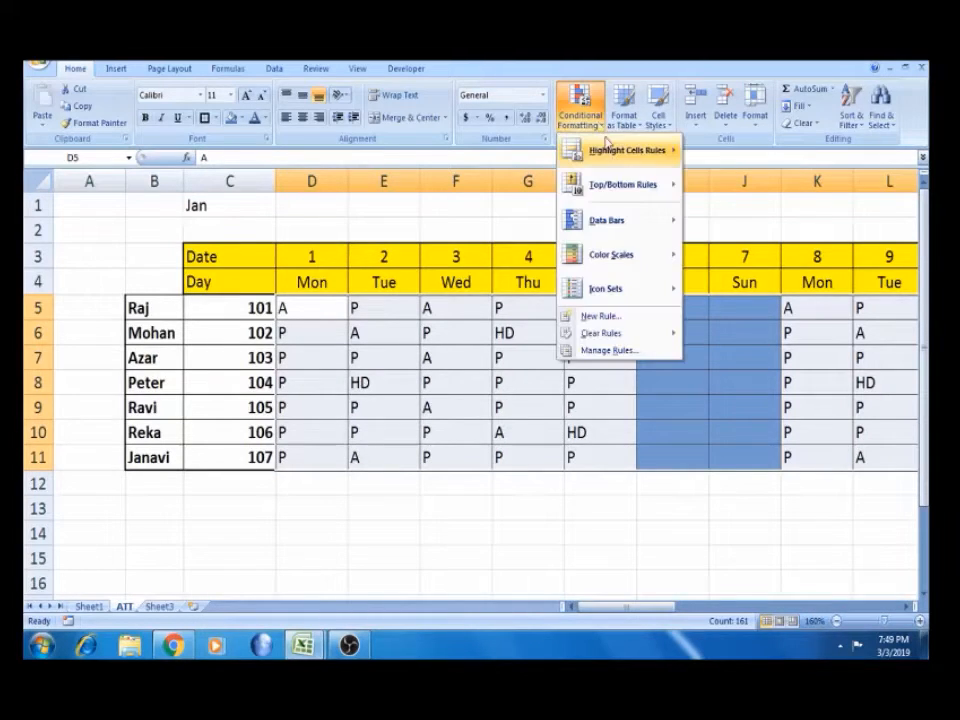
{"action": "mouse_move", "coordinate": [585, 150]}
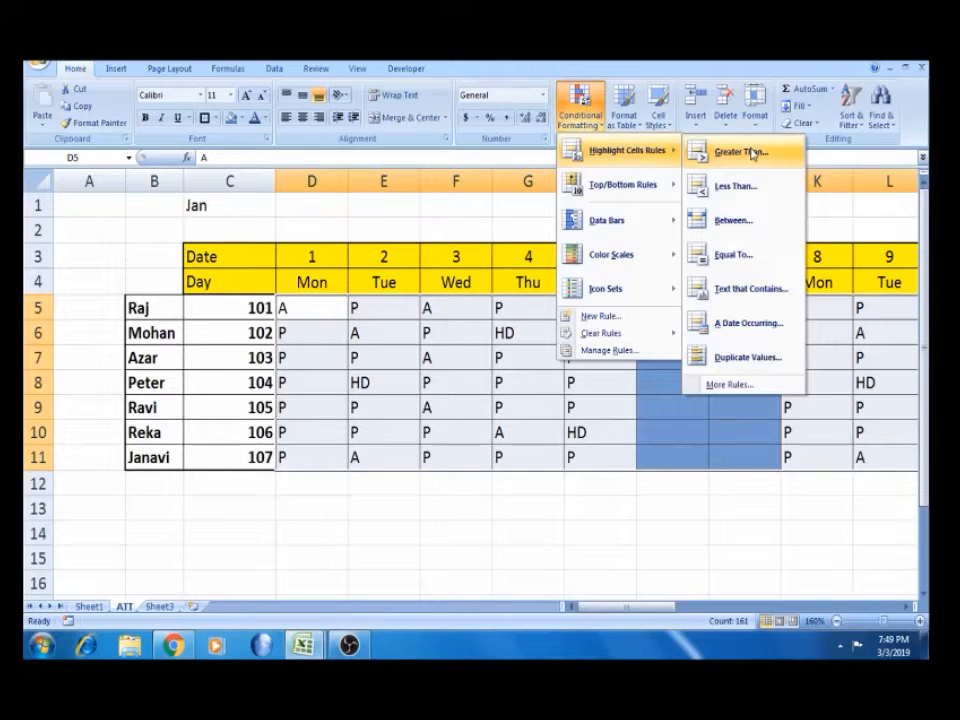
{"action": "left_click", "coordinate": [742, 291]}
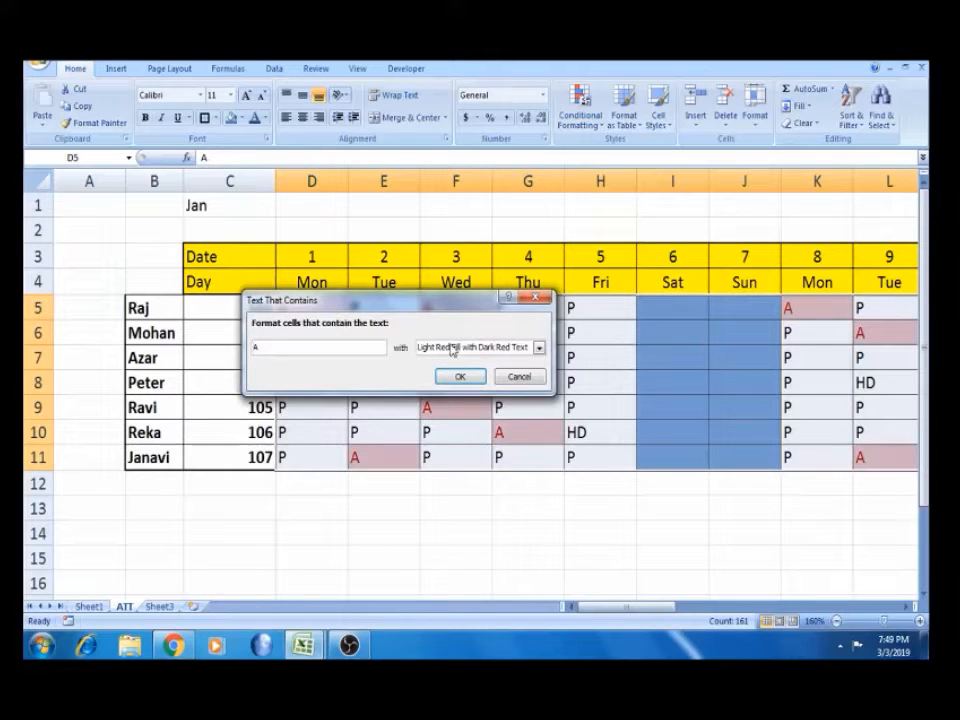
{"action": "left_click_drag", "start_coordinate": [385, 304], "coordinate": [212, 447]}
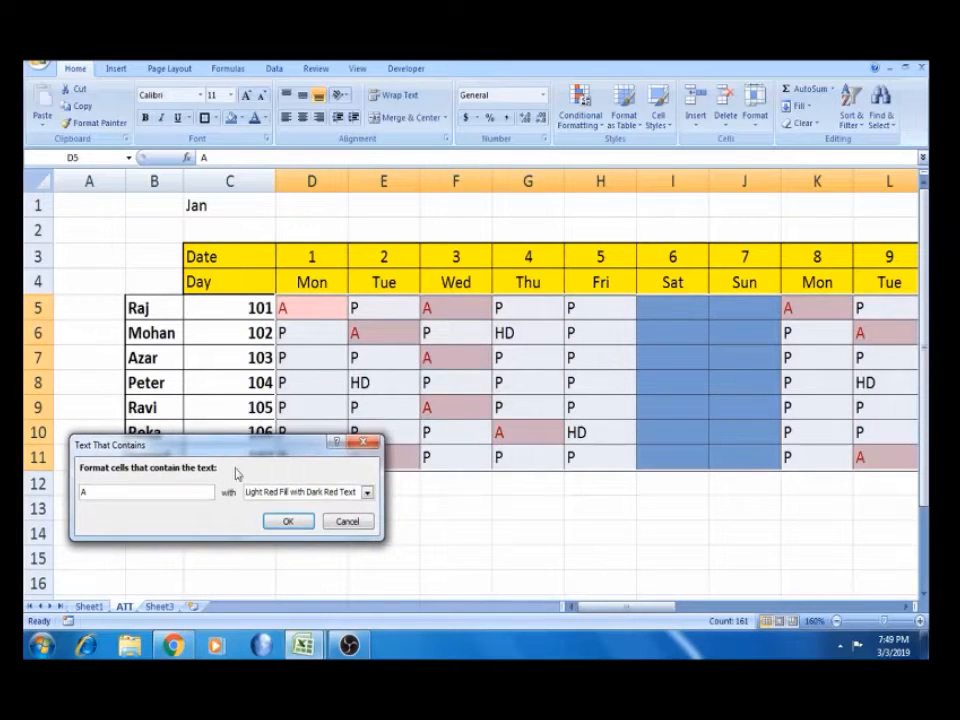
{"action": "left_click", "coordinate": [286, 520]}
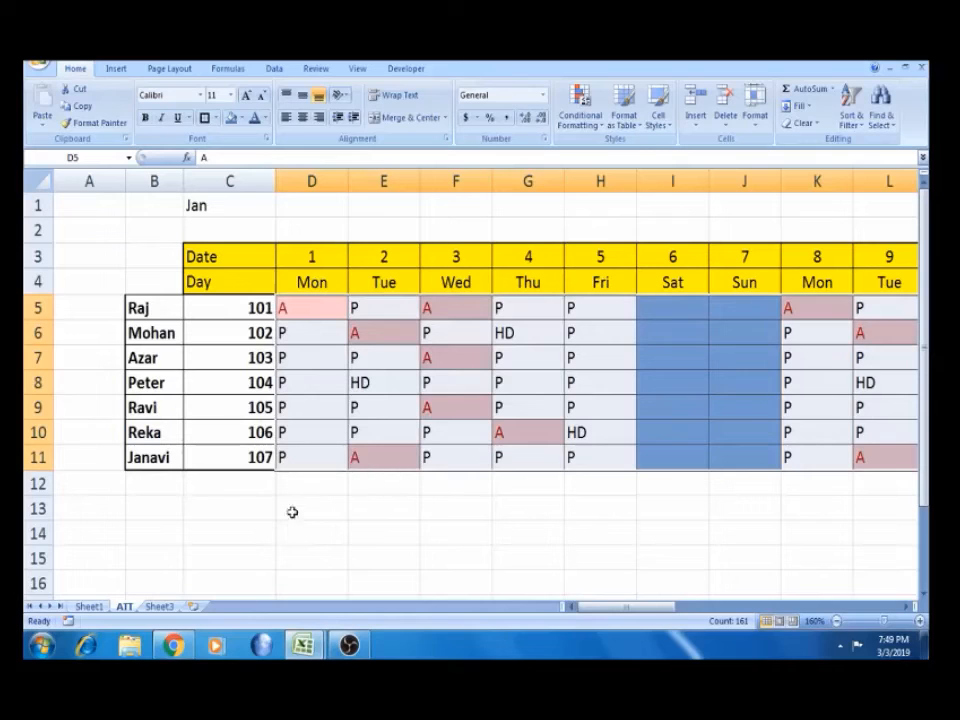
Check the red highlights, then reselect D5:AH11 for another conditional format
{"action": "left_click", "coordinate": [336, 377]}
{"action": "left_click", "coordinate": [334, 317]}
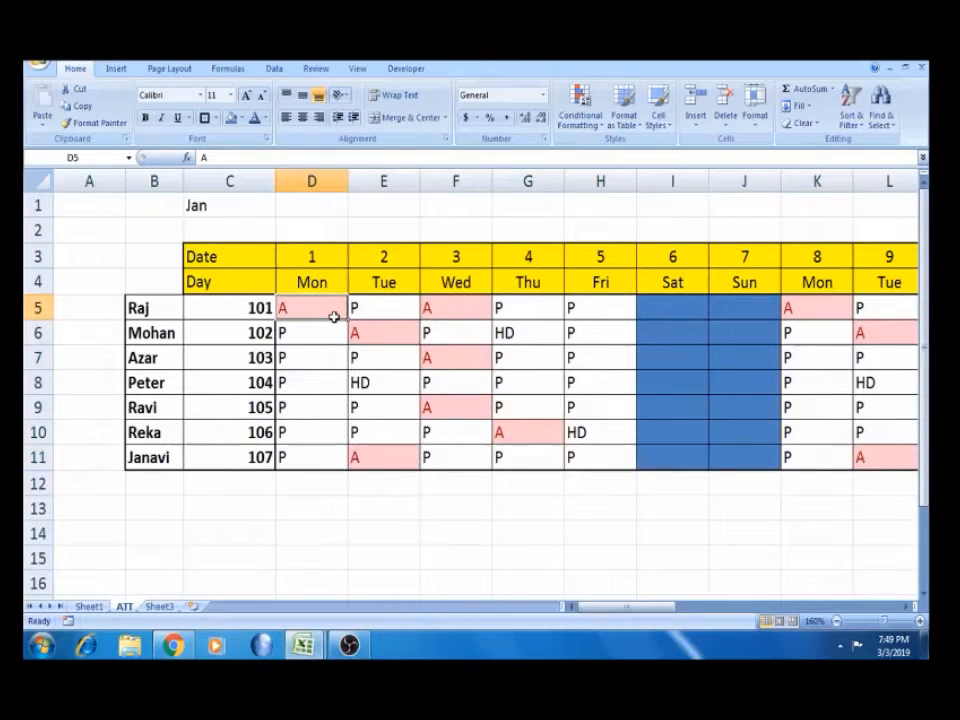
{"action": "key", "text": "ctrl+shift+End"}
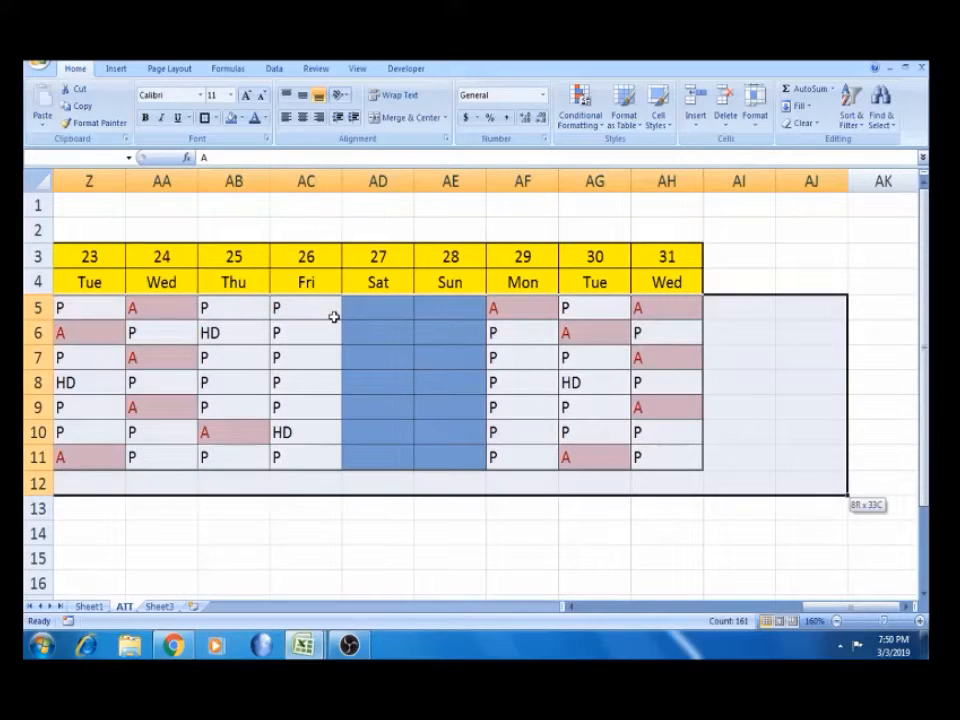
{"action": "key", "text": "shift+Up"}
{"action": "key", "text": "shift+Left"}
{"action": "key", "text": "shift+Left"}
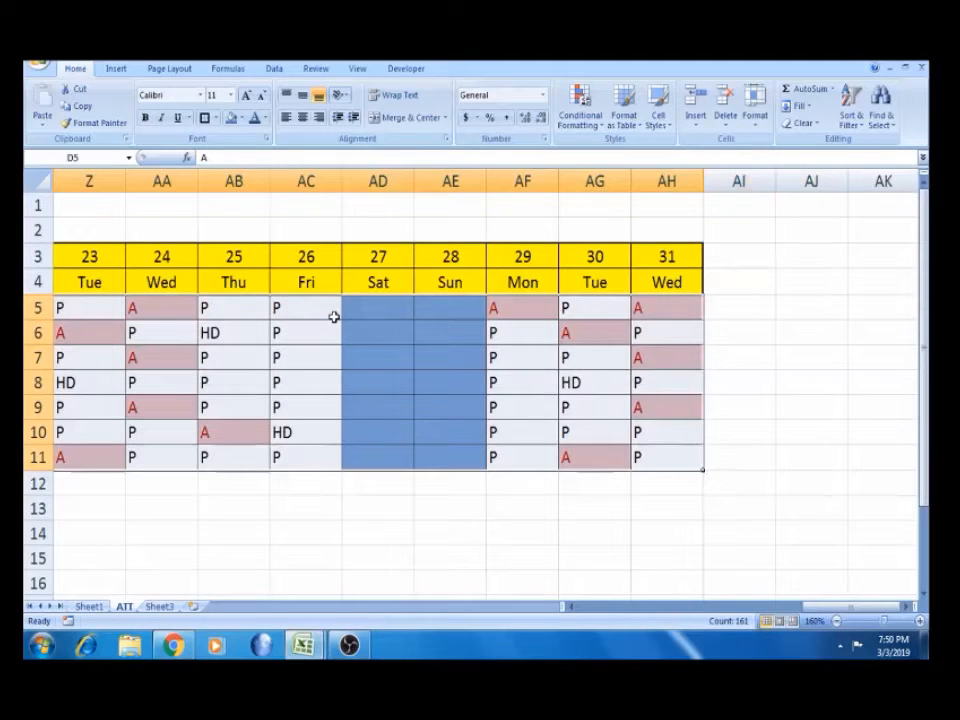
{"action": "left_click", "coordinate": [599, 132]}
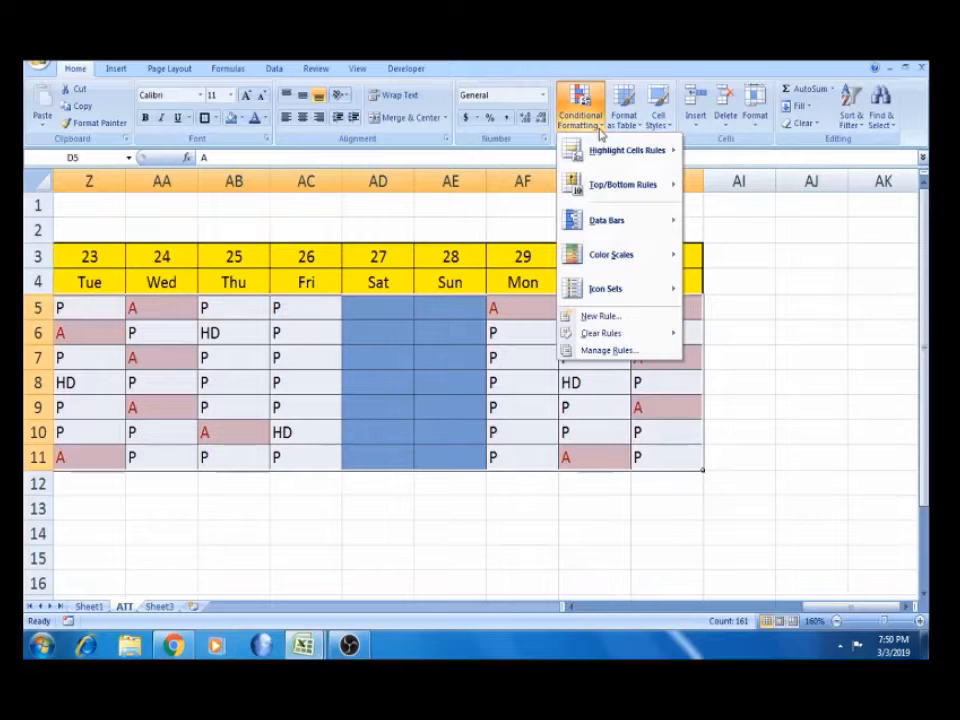
Highlight cells containing P with Green Fill with Dark Green Text
{"action": "mouse_move", "coordinate": [621, 155]}
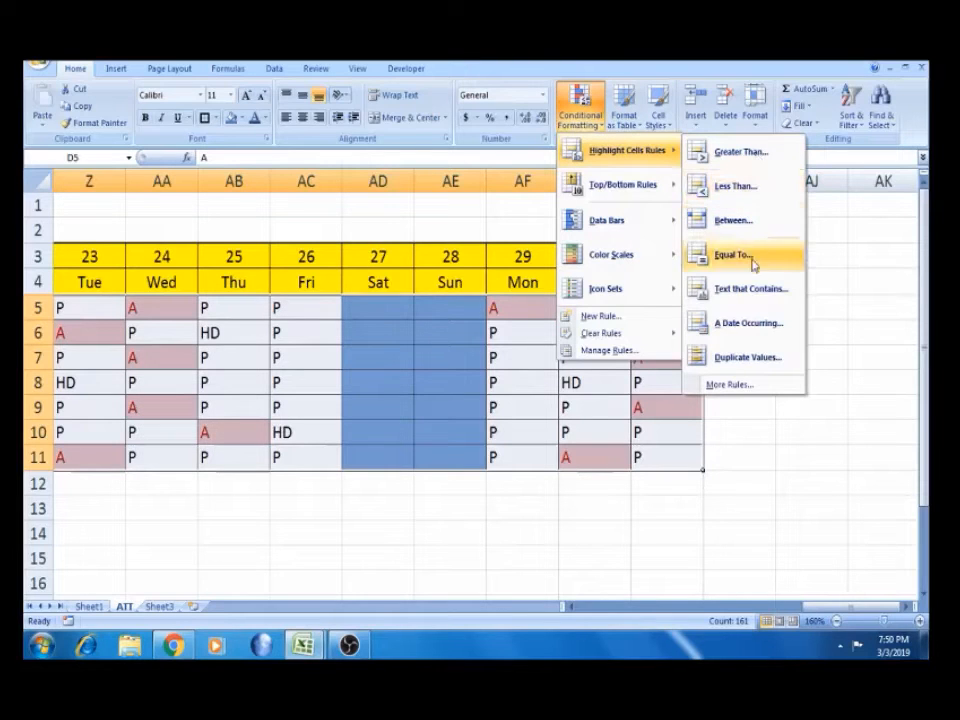
{"action": "left_click", "coordinate": [754, 288]}
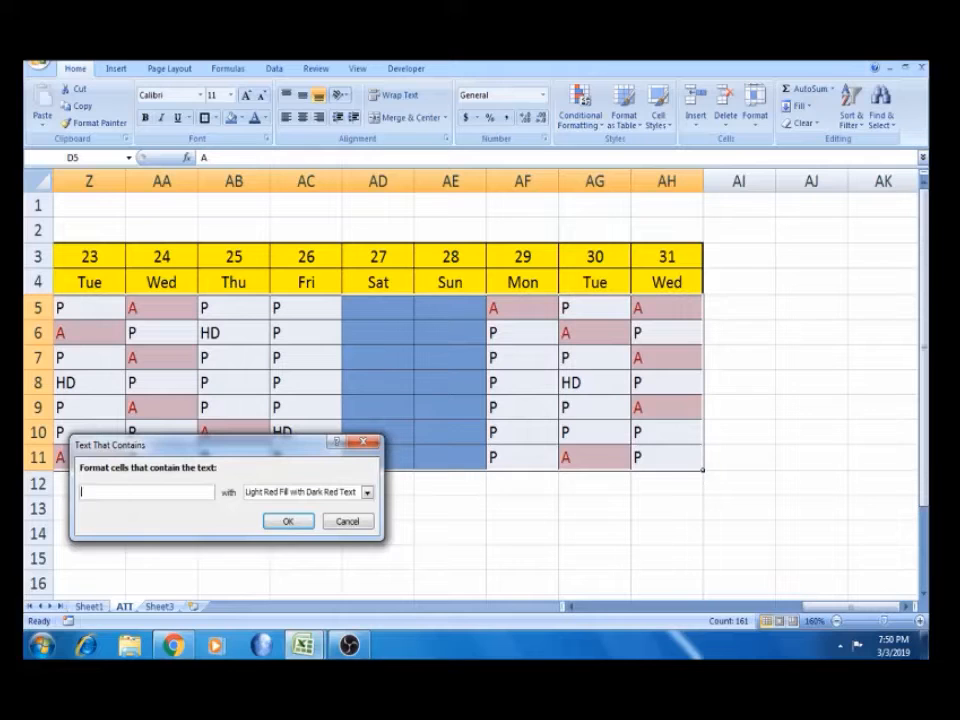
{"action": "type", "text": "P"}
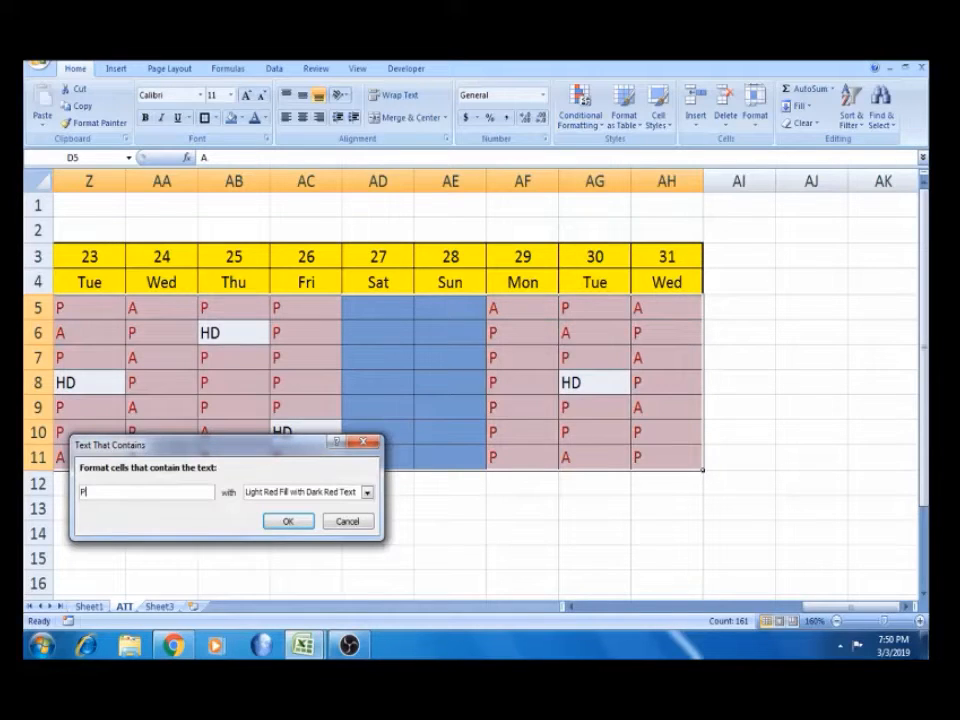
{"action": "left_click", "coordinate": [368, 493]}
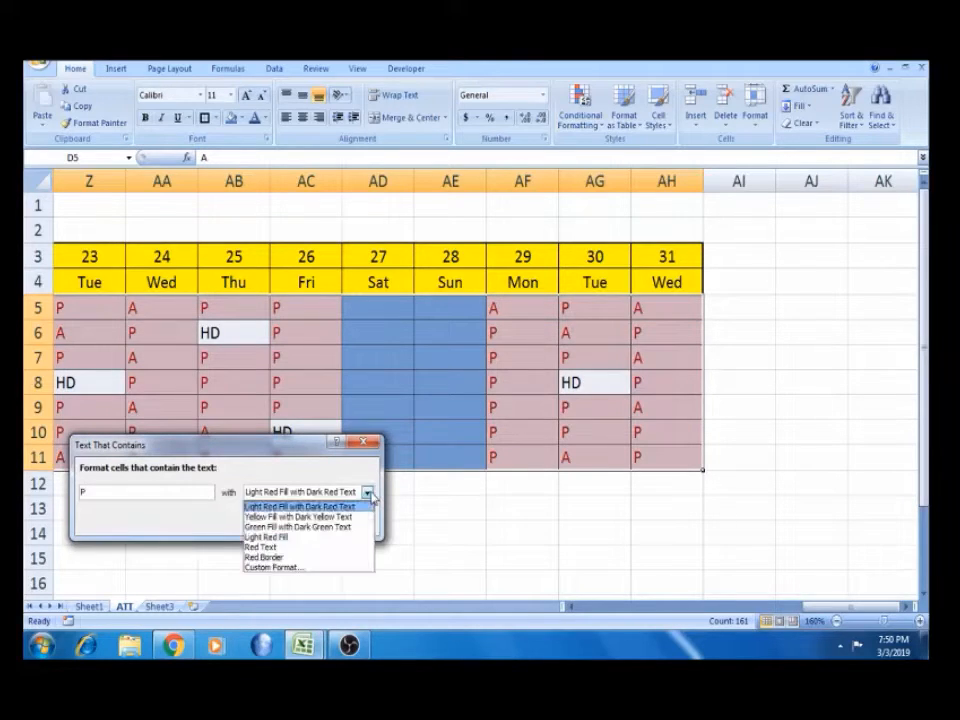
{"action": "left_click", "coordinate": [320, 527]}
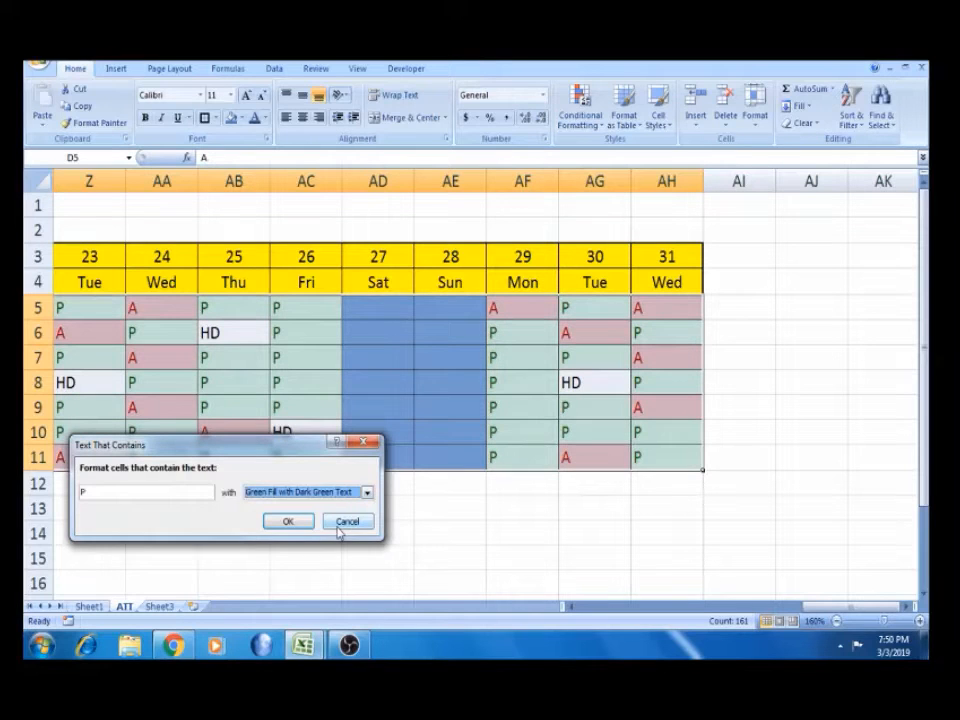
{"action": "left_click", "coordinate": [298, 522]}
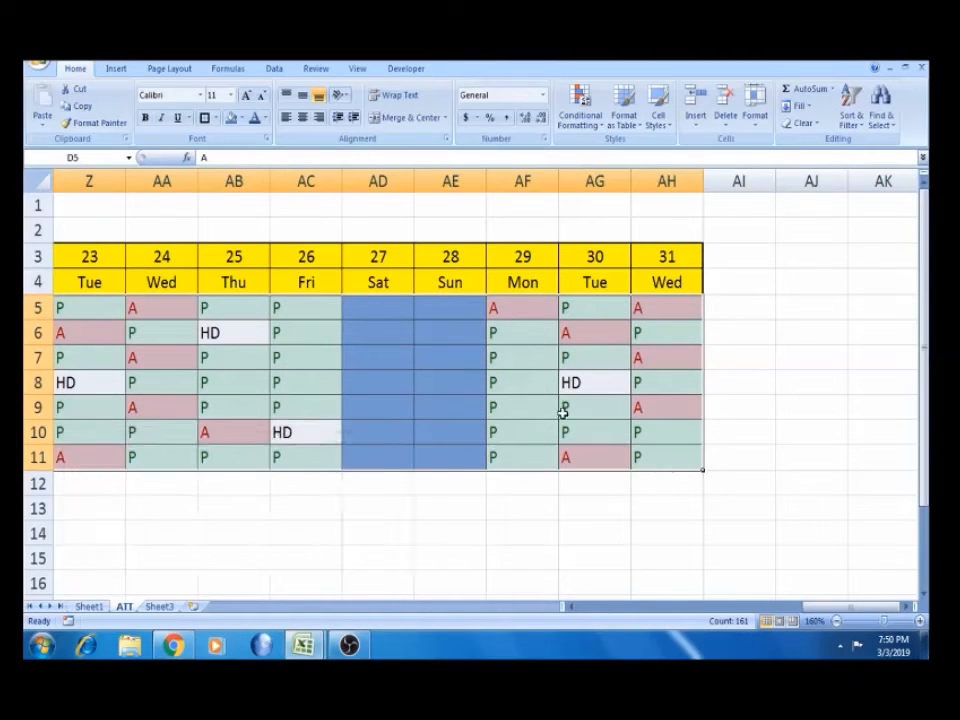
Inspect the coloured A, P and HD entries in E6, E7 and E8, then view Sheet1
{"action": "left_click", "coordinate": [585, 381]}
{"action": "key", "text": "Home"}
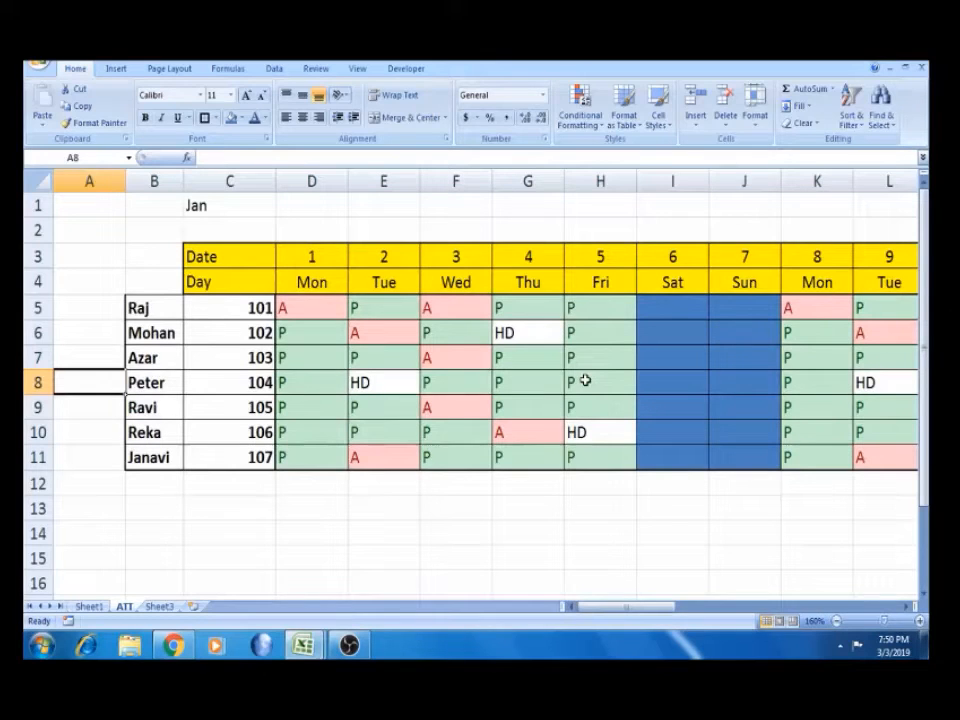
{"action": "left_click", "coordinate": [390, 374]}
{"action": "left_click", "coordinate": [394, 330]}
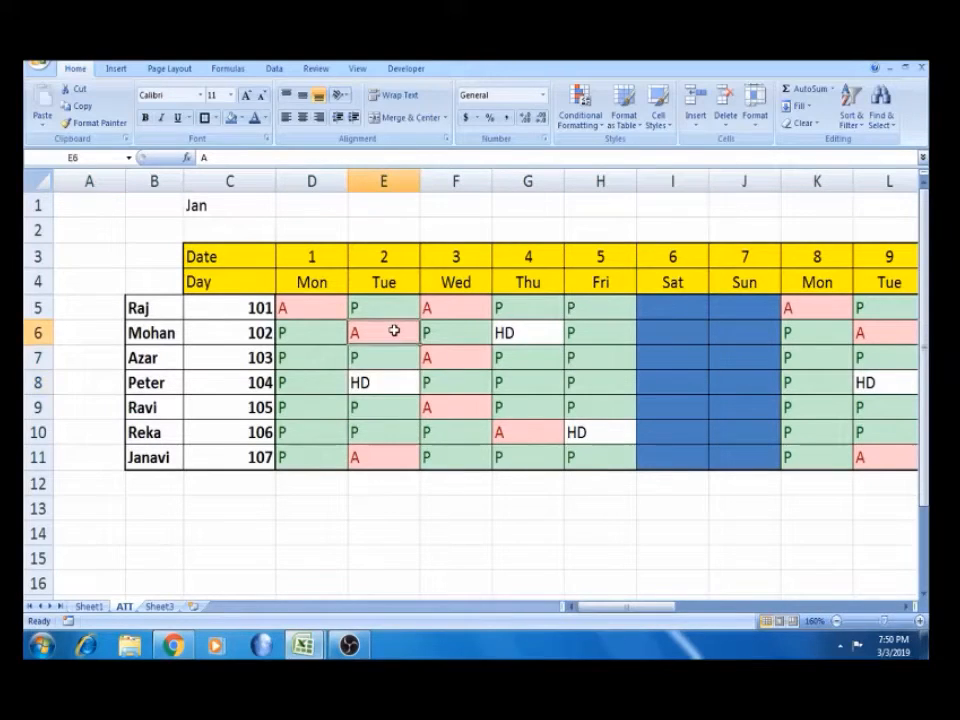
{"action": "left_click", "coordinate": [377, 380]}
{"action": "left_click", "coordinate": [373, 364]}
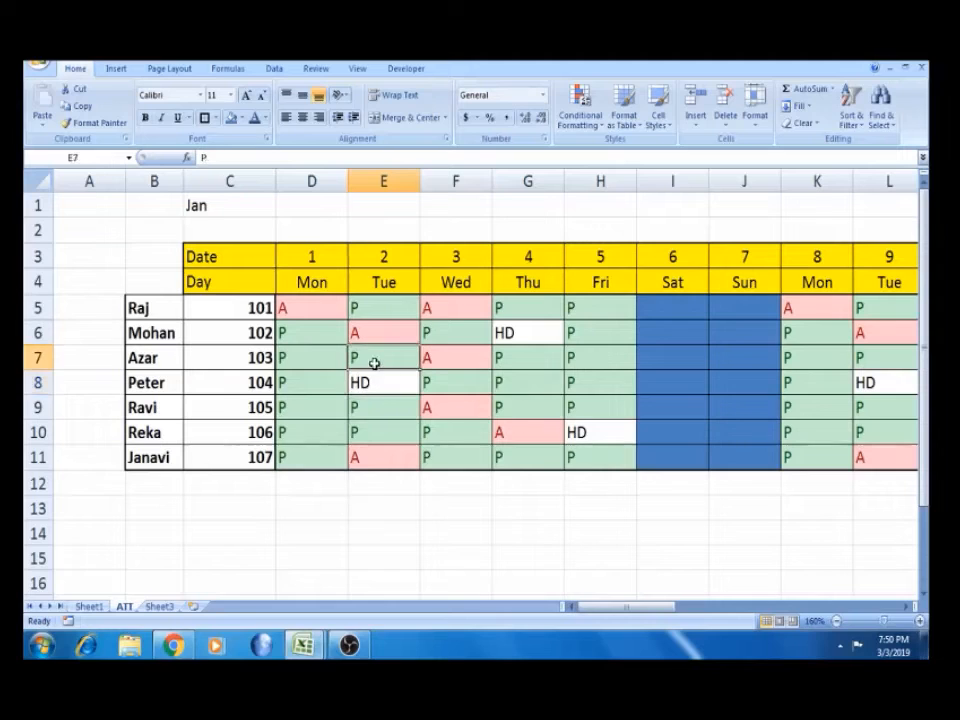
{"action": "left_click", "coordinate": [366, 331]}
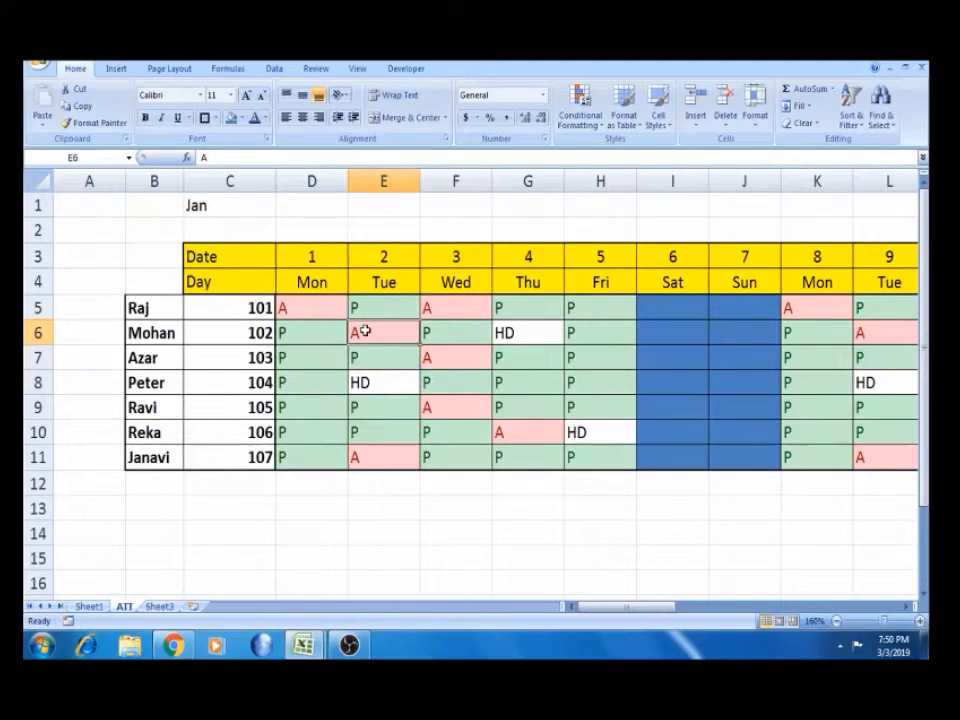
{"action": "left_click", "coordinate": [89, 606]}
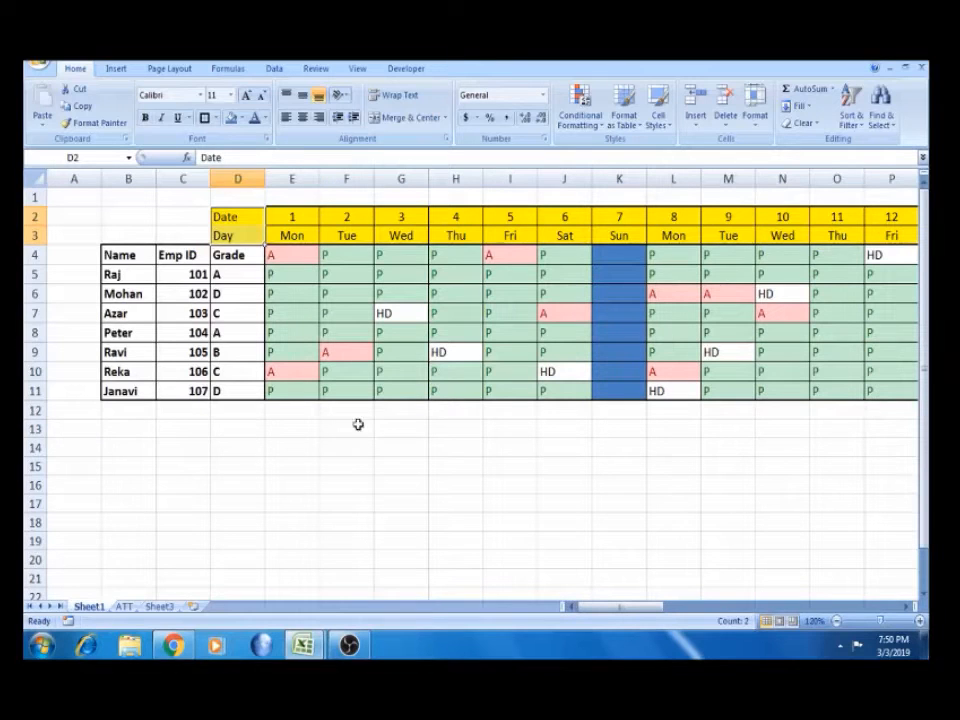
Copy Sheet1's yellow salary header row, Basic Salary through Take Home
{"action": "left_click", "coordinate": [520, 291]}
{"action": "key", "text": "Right"}
{"action": "key", "text": "Right"}
{"action": "key", "text": "Right"}
{"action": "key", "text": "Right"}
{"action": "key", "text": "Right"}
{"action": "key", "text": "Right"}
{"action": "key", "text": "Right"}
{"action": "key", "text": "Right"}
{"action": "key", "text": "Right"}
{"action": "key", "text": "Right"}
{"action": "key", "text": "Right"}
{"action": "key", "text": "Right"}
{"action": "key", "text": "Right"}
{"action": "key", "text": "Right"}
{"action": "key", "text": "Right"}
{"action": "key", "text": "Right"}
{"action": "key", "text": "Right"}
{"action": "key", "text": "Right"}
{"action": "key", "text": "Right"}
{"action": "key", "text": "Right"}
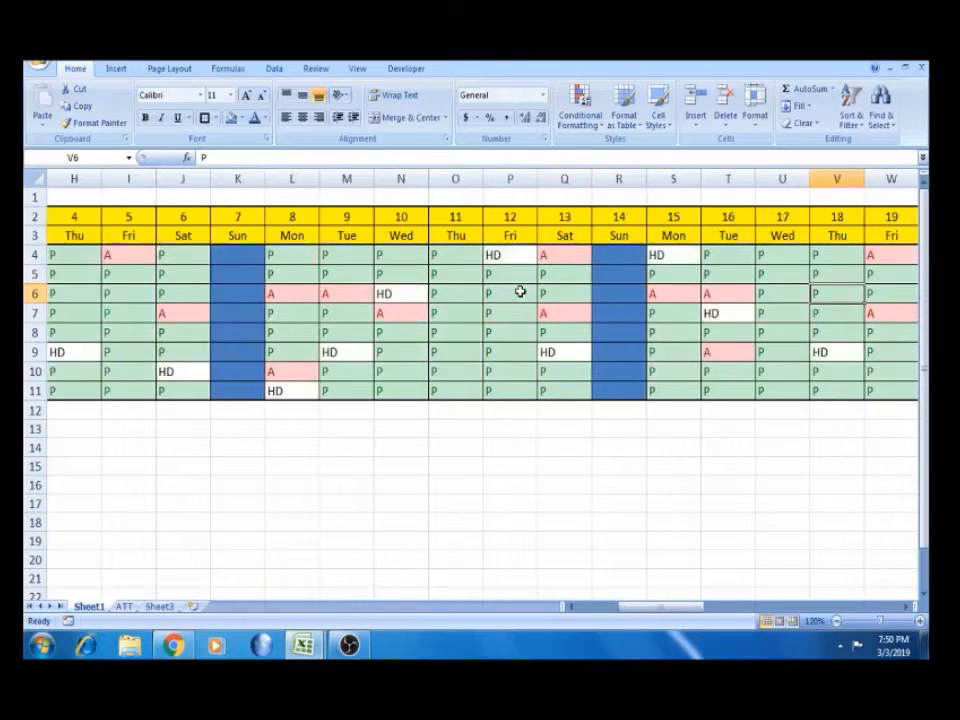
{"action": "key", "text": "Right"}
{"action": "key", "text": "Right"}
{"action": "key", "text": "Right"}
{"action": "key", "text": "Left"}
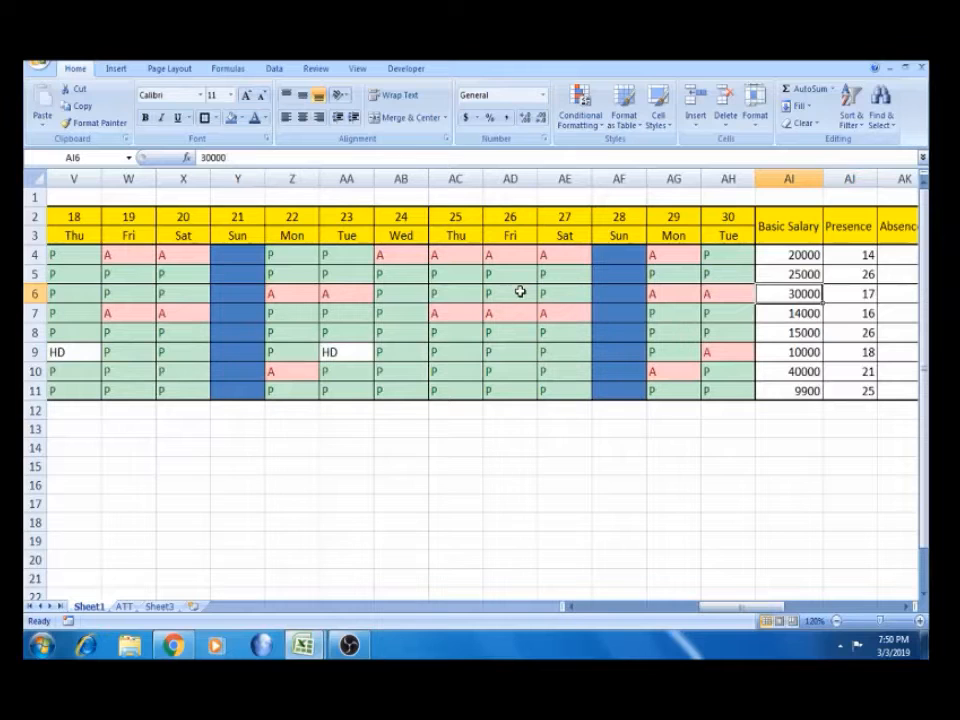
{"action": "key", "text": "Up"}
{"action": "key", "text": "Up"}
{"action": "key", "text": "Up"}
{"action": "key", "text": "shift+Right"}
{"action": "key", "text": "shift+Right"}
{"action": "key", "text": "shift+Right"}
{"action": "key", "text": "shift+Right"}
{"action": "key", "text": "shift+Right"}
{"action": "key", "text": "shift+Right"}
{"action": "key", "text": "shift+Right"}
{"action": "key", "text": "shift+Right"}
{"action": "key", "text": "shift+Right"}
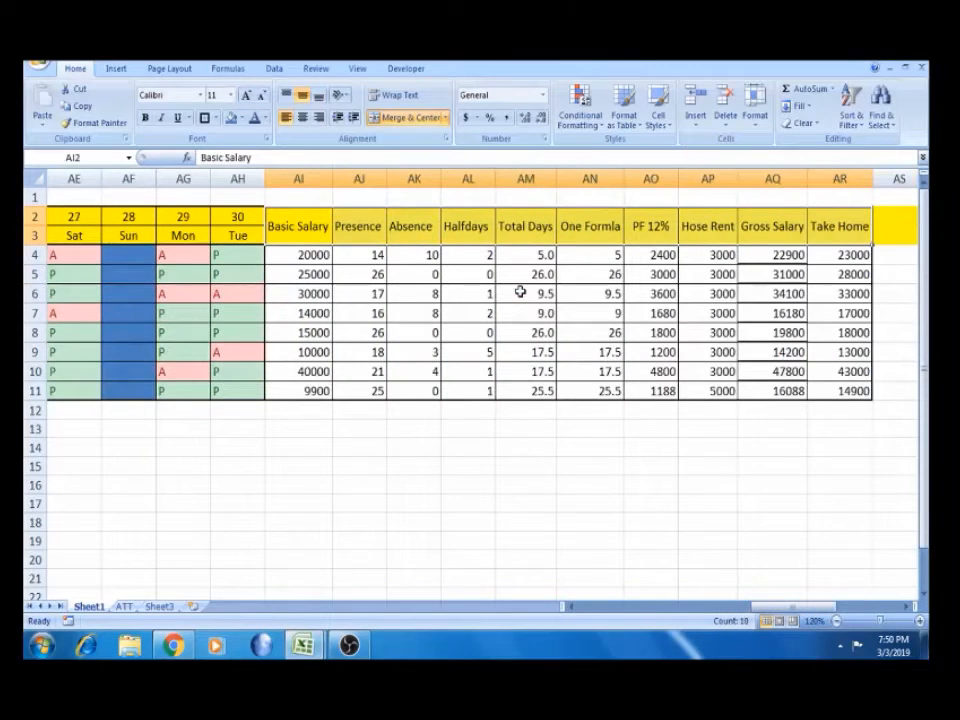
{"action": "key", "text": "ctrl+c"}
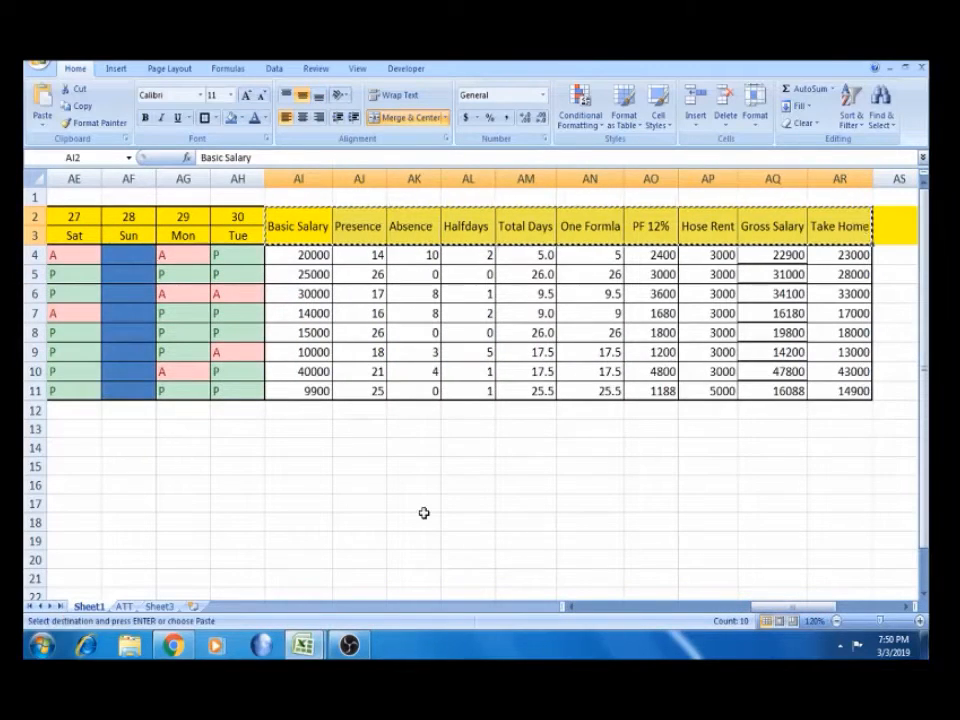
Paste the salary headers at AI3 on the ATT sheet beside the grid
{"action": "left_click", "coordinate": [124, 606]}
{"action": "left_click", "coordinate": [681, 285]}
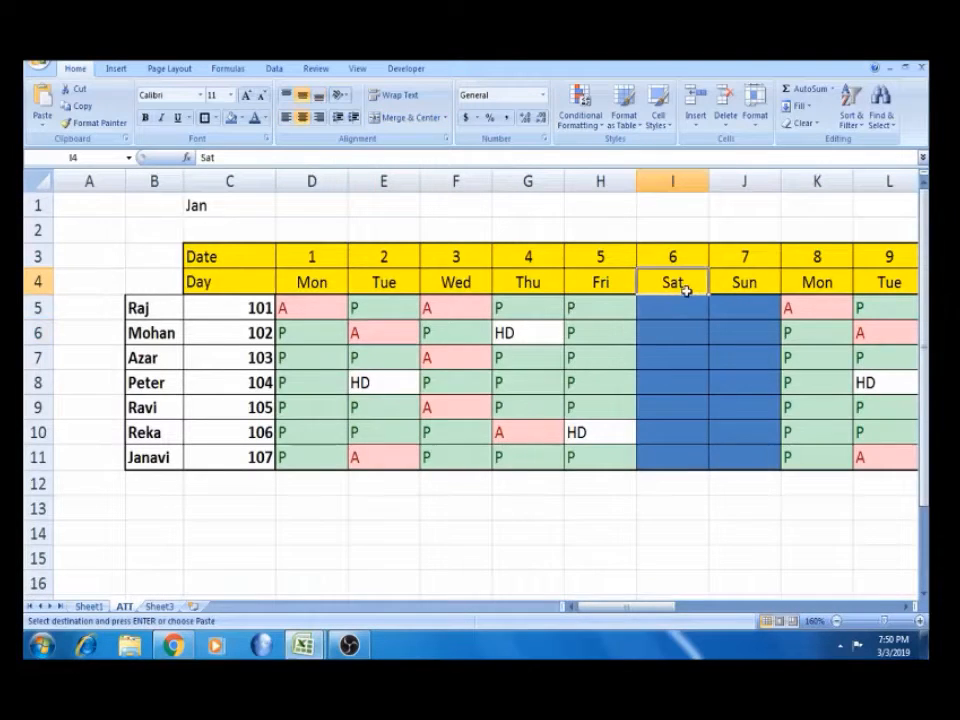
{"action": "key", "text": "ctrl+Right"}
{"action": "key", "text": "ctrl+Right"}
{"action": "key", "text": "Left"}
{"action": "key", "text": "Left"}
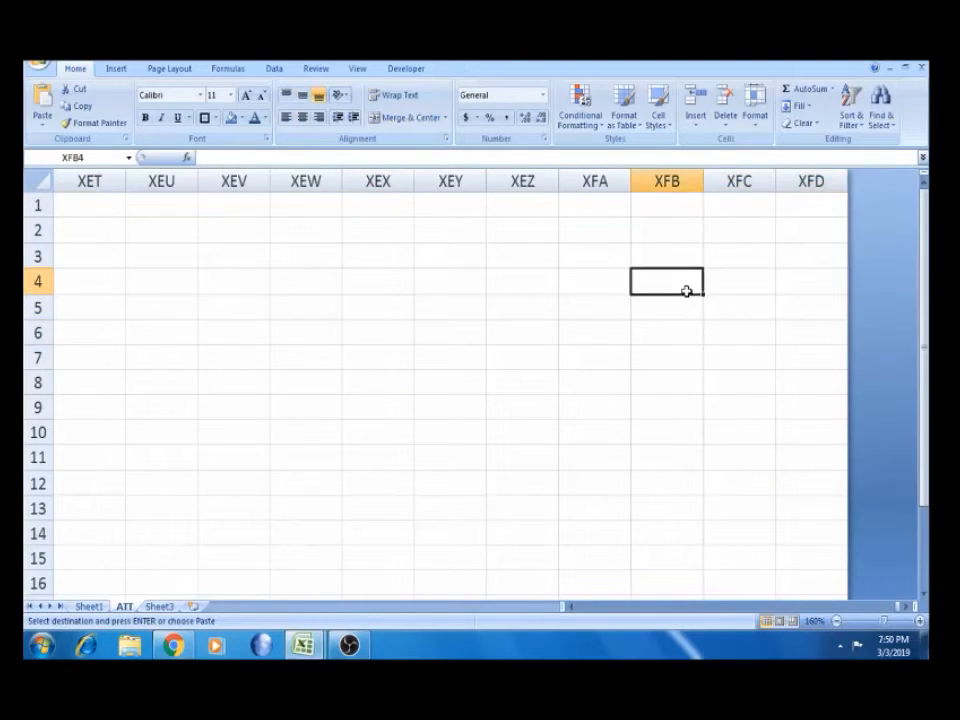
{"action": "key", "text": "ctrl+Left"}
{"action": "key", "text": "Up"}
{"action": "key", "text": "Right"}
{"action": "key", "text": "ctrl+v"}
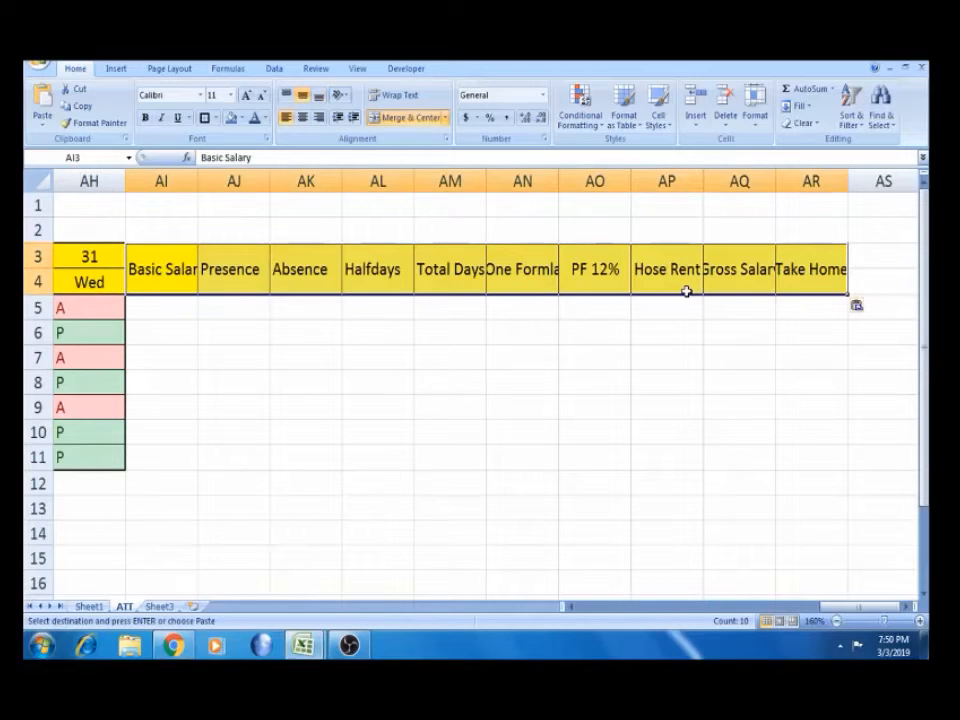
Autofit column AI so Basic Salary fits
{"action": "left_click", "coordinate": [440, 397]}
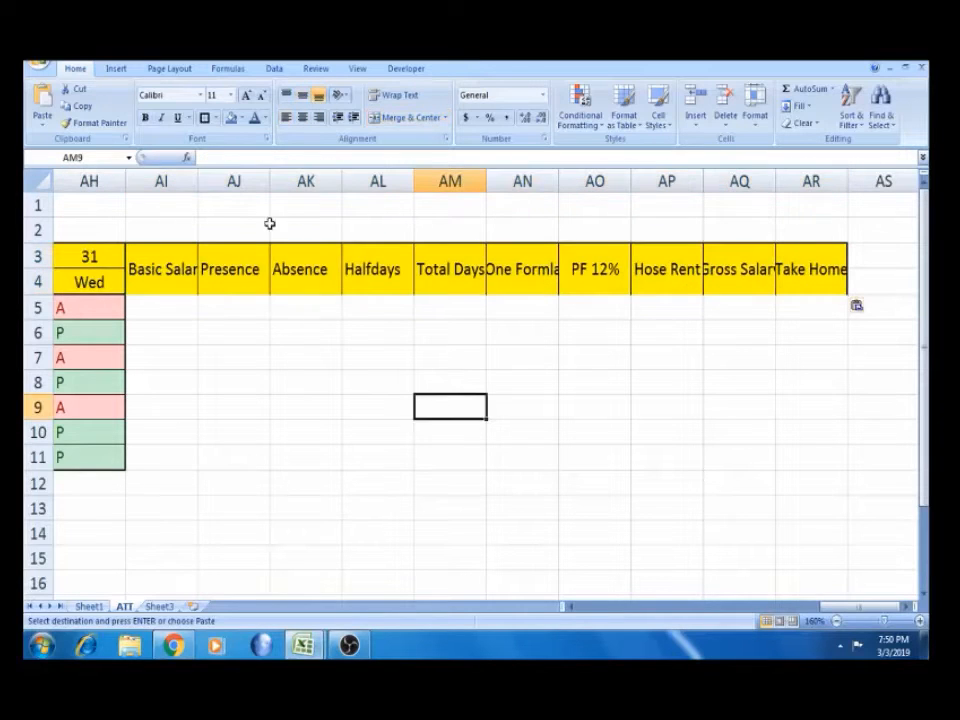
{"action": "double_click", "coordinate": [198, 181]}
{"action": "left_click", "coordinate": [183, 306]}
{"action": "key", "text": "Left"}
{"action": "key", "text": "Left"}
{"action": "key", "text": "Left"}
{"action": "key", "text": "Left"}
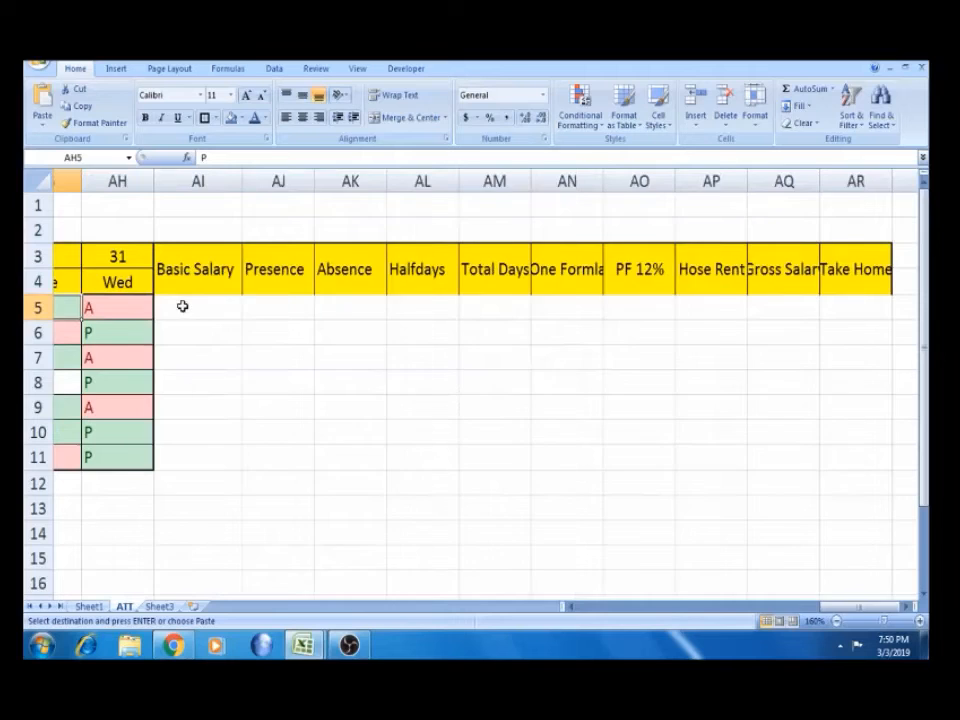
Copy Sheet1's Basic Salary values starting at AI4
{"action": "left_click", "coordinate": [89, 606]}
{"action": "left_click", "coordinate": [542, 464]}
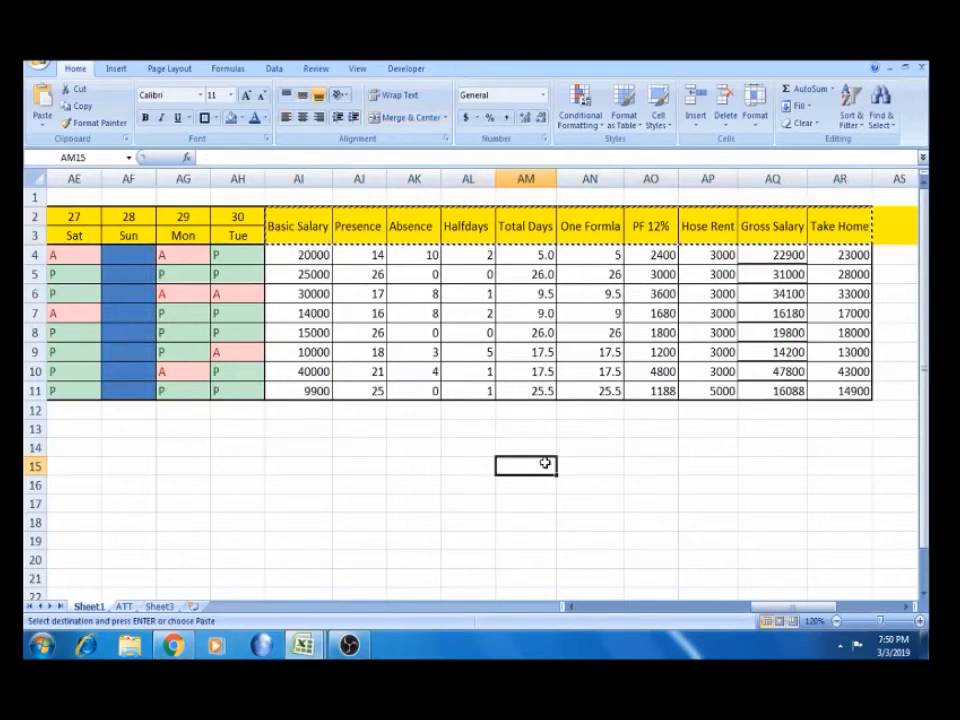
{"action": "key", "text": "Escape"}
{"action": "left_click", "coordinate": [303, 251]}
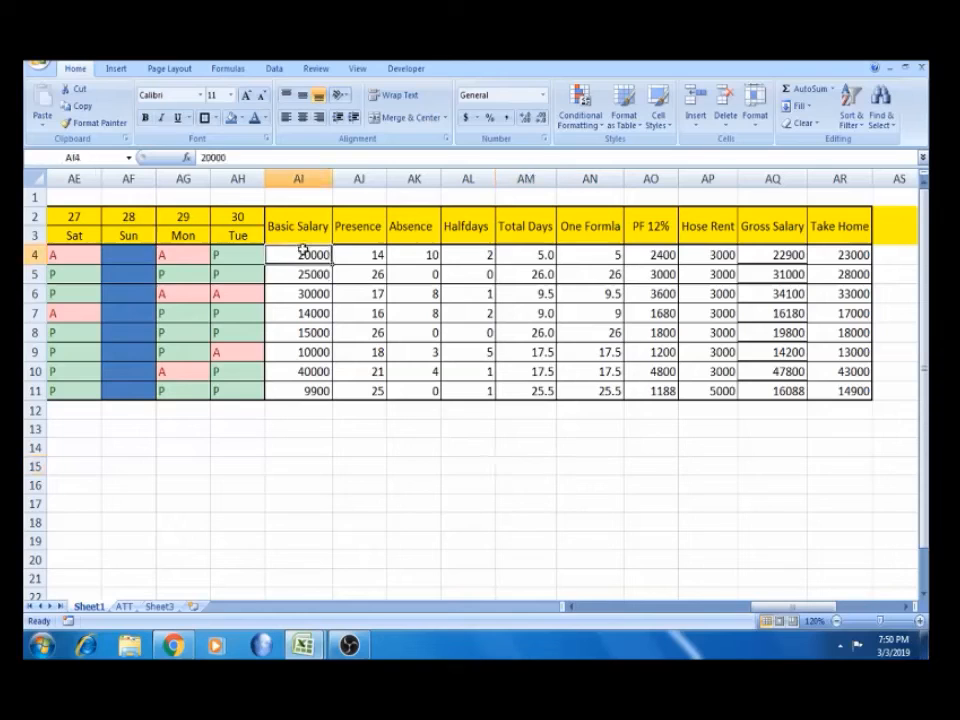
{"action": "key", "text": "ctrl+shift+Down"}
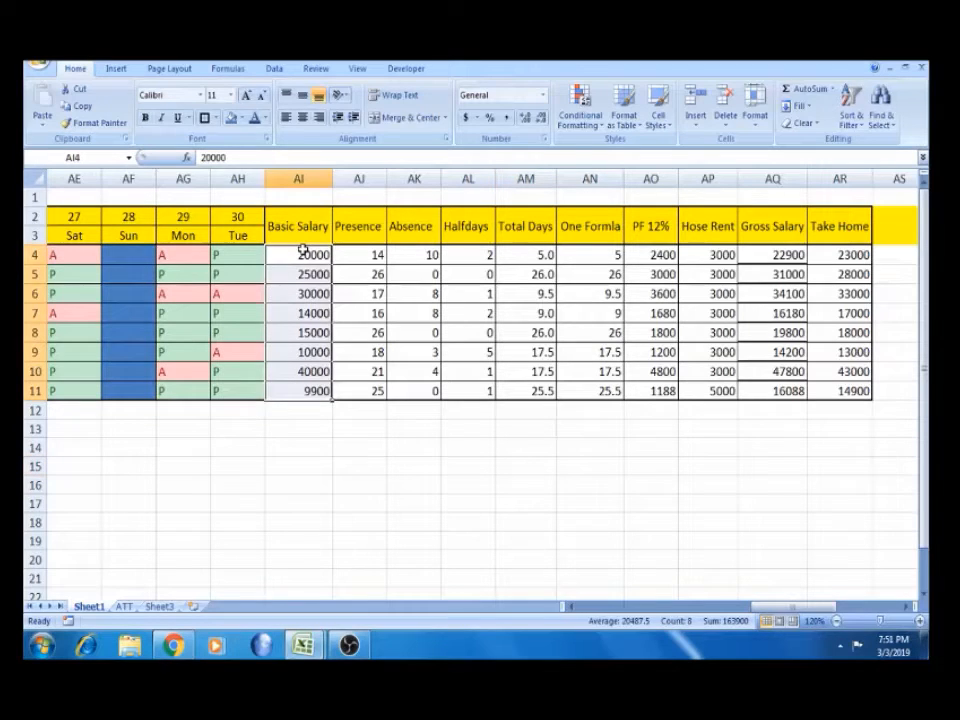
{"action": "key", "text": "ctrl+c"}
Paste the salaries at AI5 on ATT and delete the stray 9900 in AI12
{"action": "left_click", "coordinate": [129, 607]}
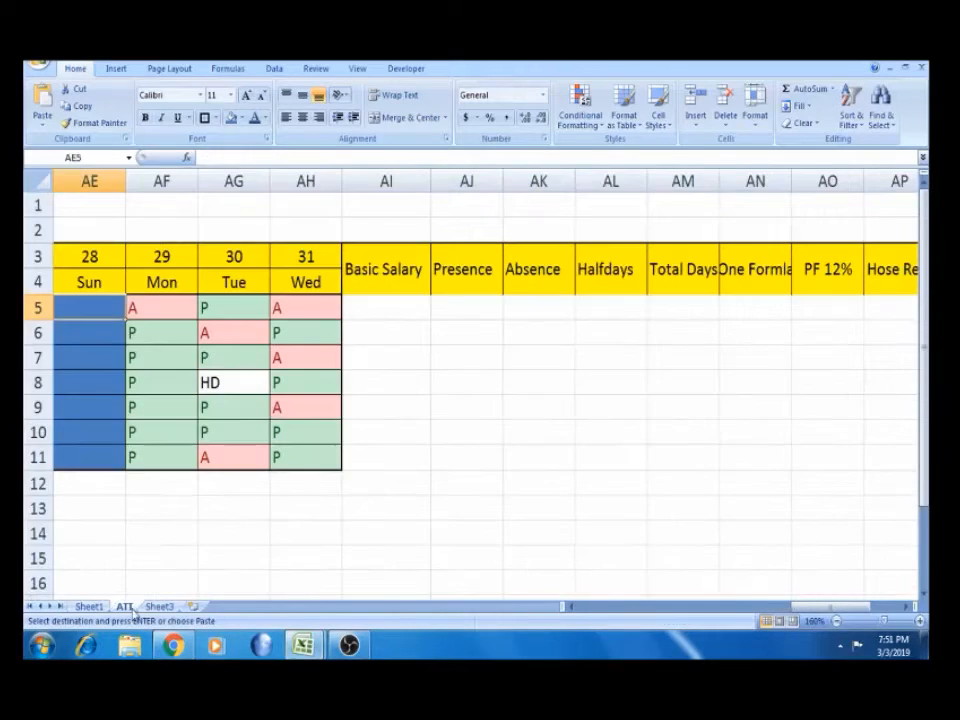
{"action": "left_click", "coordinate": [392, 307]}
{"action": "key", "text": "ctrl+v"}
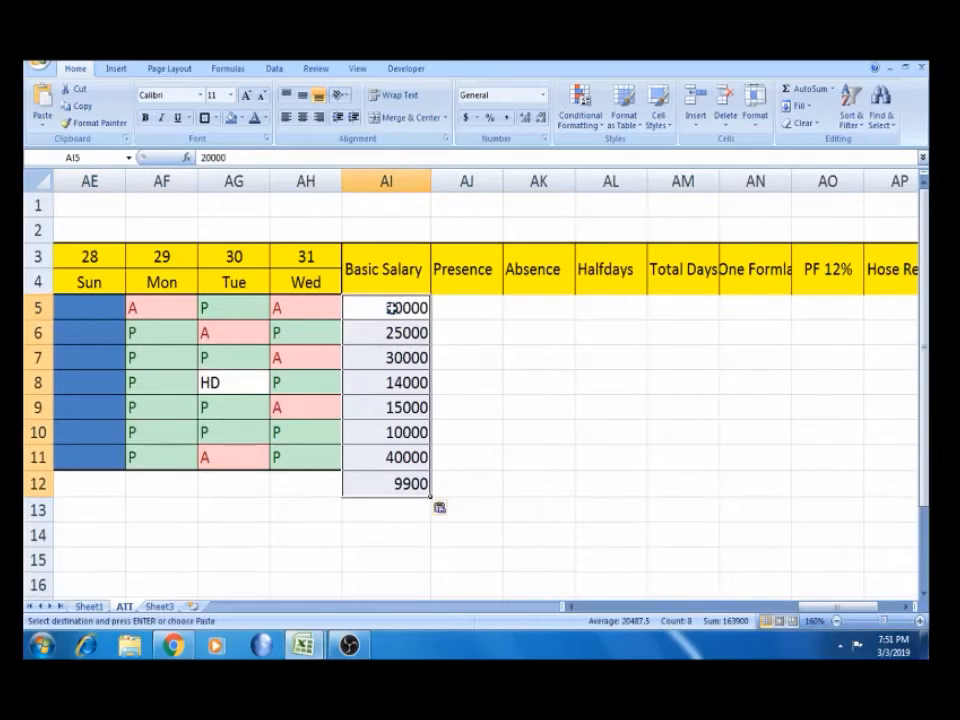
{"action": "left_click", "coordinate": [388, 484]}
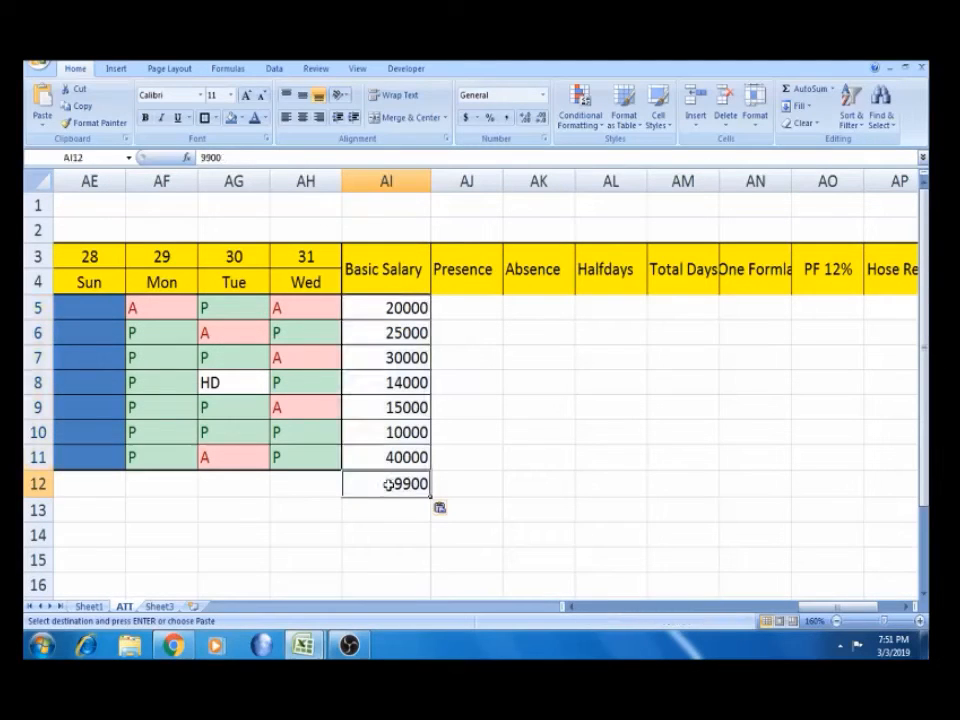
{"action": "key", "text": "Delete"}
{"action": "left_click", "coordinate": [393, 357]}
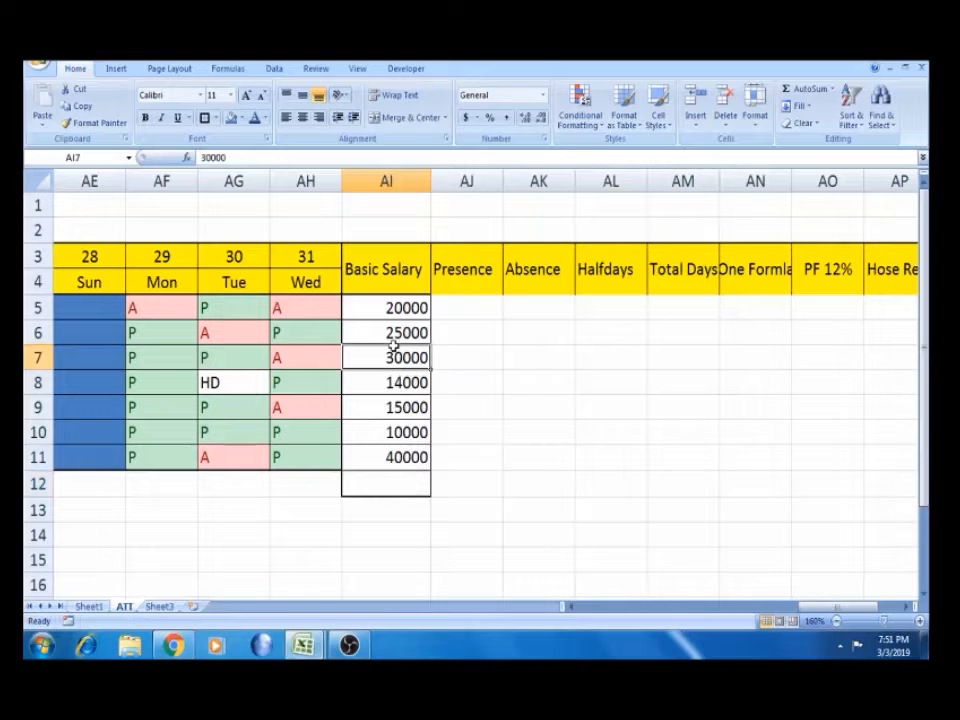
Clear AI12's leftover border with Format Painter from blank cell AG14
{"action": "left_click", "coordinate": [361, 486]}
{"action": "left_click", "coordinate": [255, 531]}
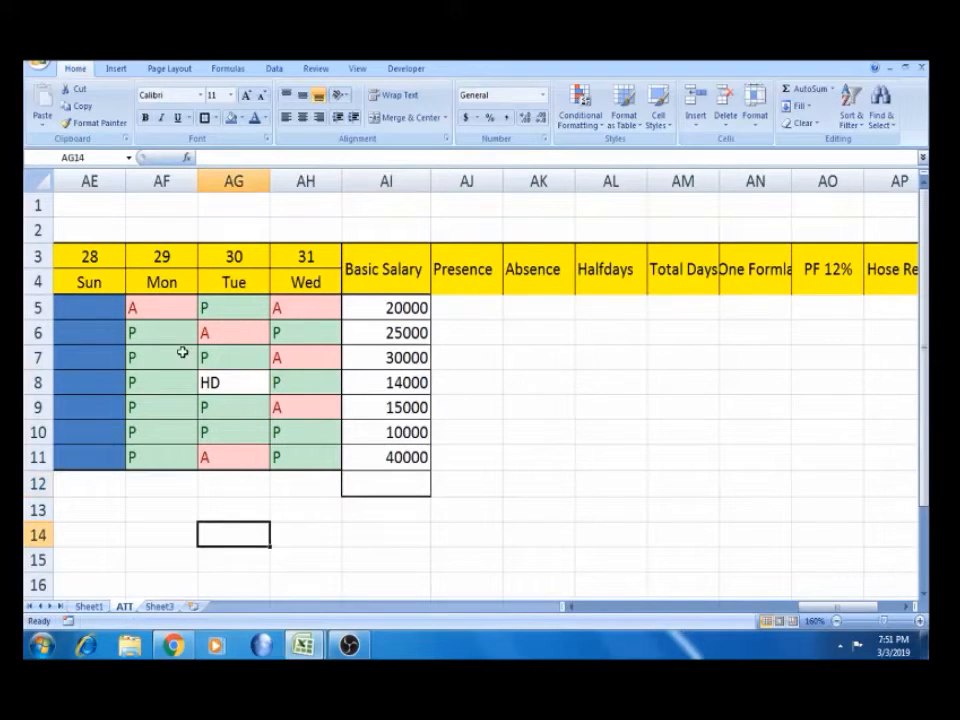
{"action": "left_click", "coordinate": [93, 122]}
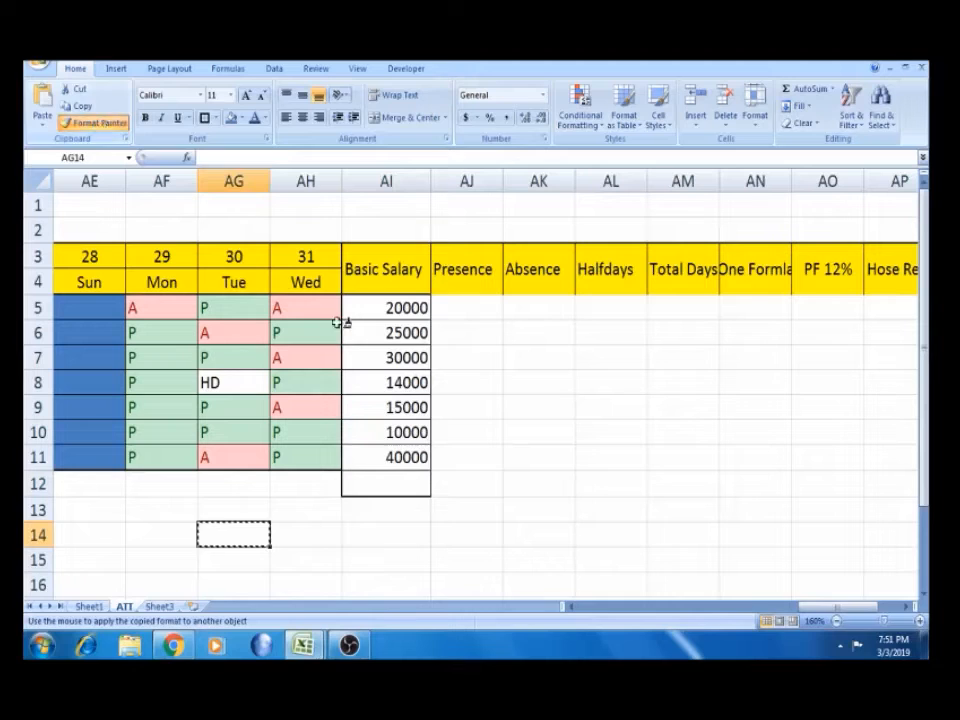
{"action": "left_click", "coordinate": [393, 486]}
{"action": "left_click", "coordinate": [460, 327]}
{"action": "key", "text": "Left"}
{"action": "key", "text": "Left"}
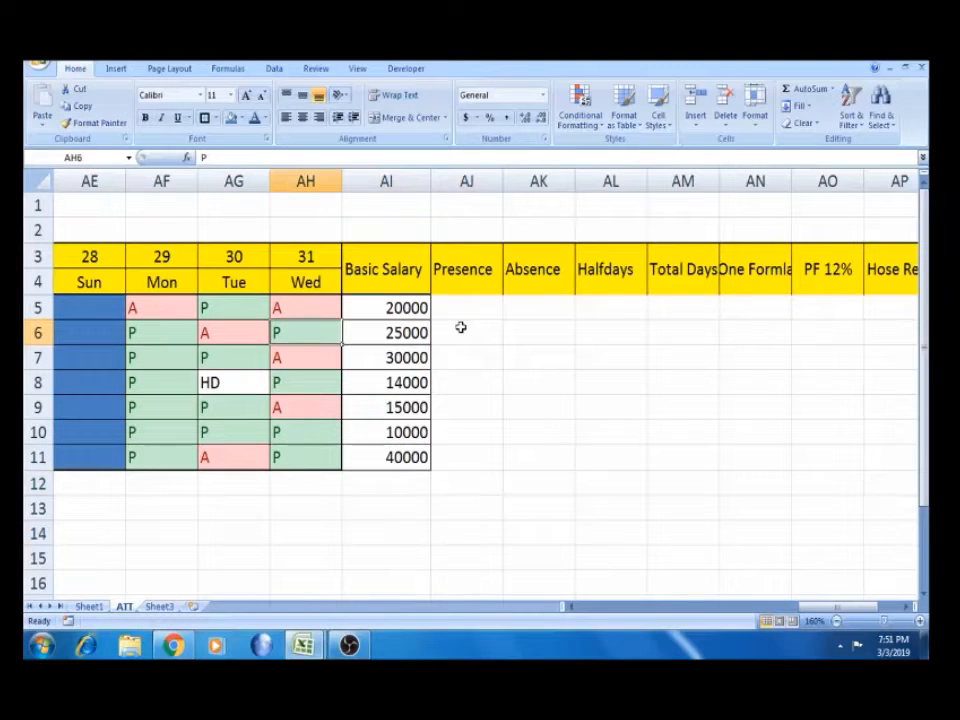
{"action": "key", "text": "Up"}
{"action": "key", "text": "Right"}
{"action": "key", "text": "Left"}
{"action": "key", "text": "Left"}
{"action": "key", "text": "Left"}
{"action": "key", "text": "Left"}
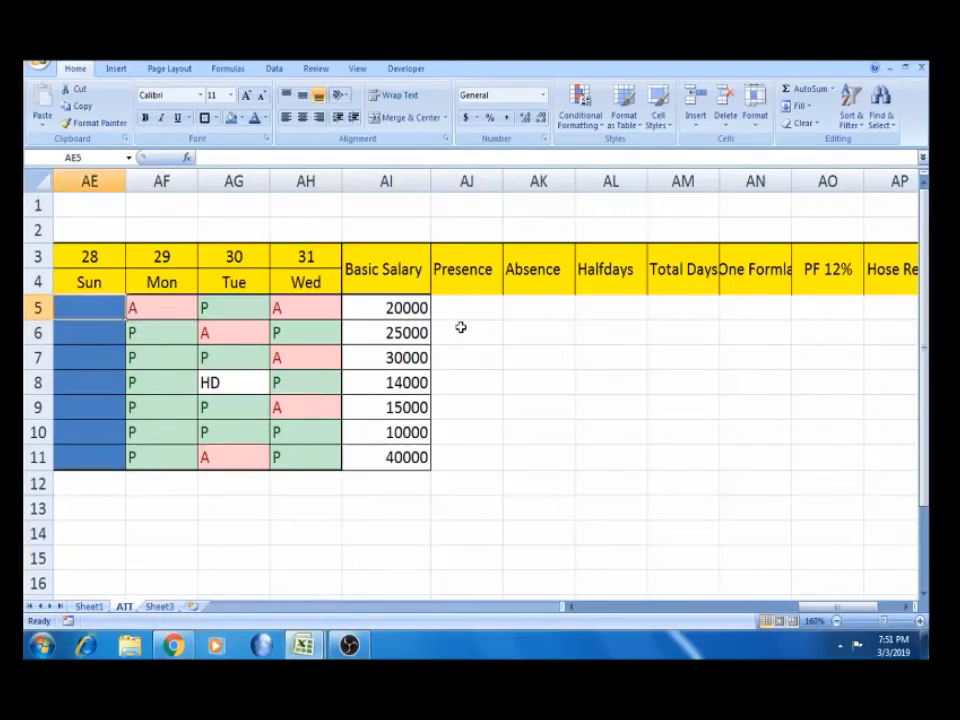
{"action": "key", "text": "Right"}
{"action": "key", "text": "Right"}
{"action": "key", "text": "Right"}
{"action": "key", "text": "Right"}
{"action": "key", "text": "Right"}
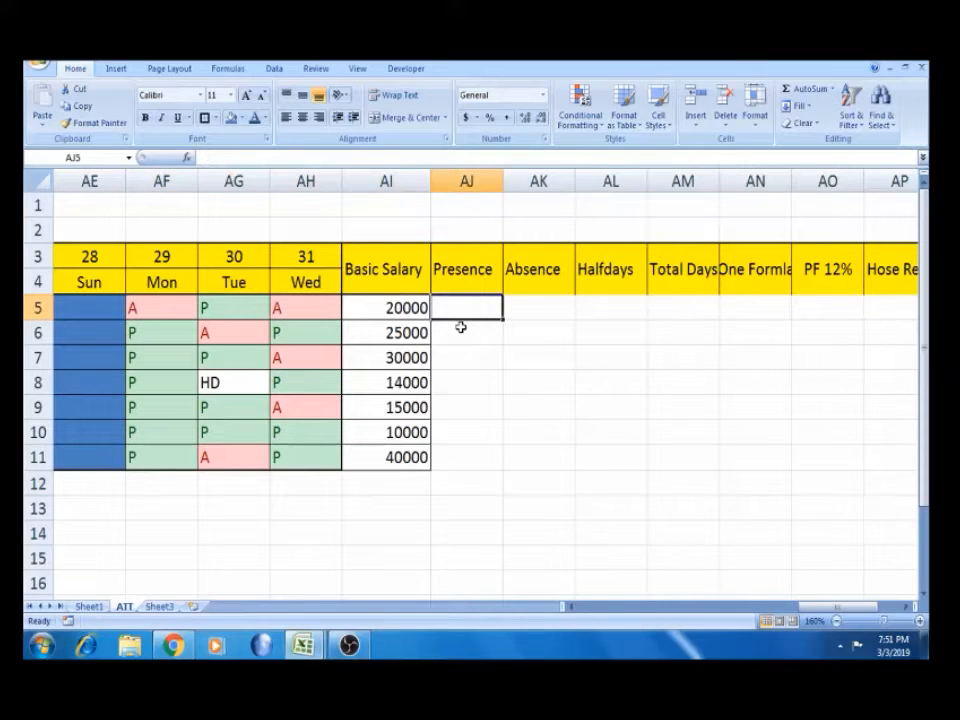
Enter =COUNTIF(D5:AH5,"P") in Presence cell AJ5
{"action": "type", "text": "="}
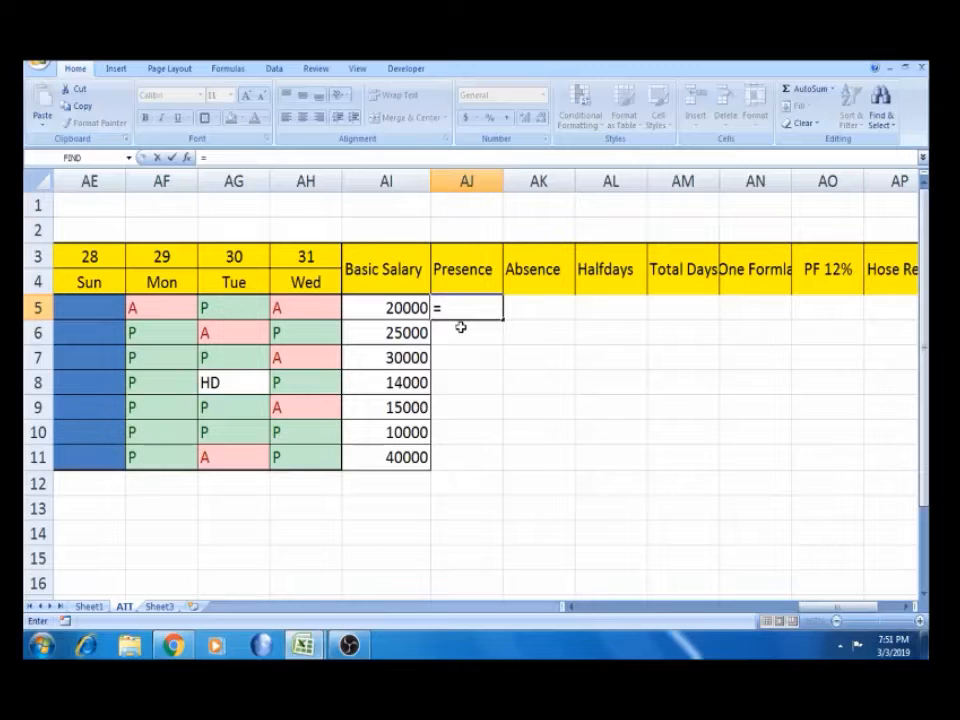
{"action": "type", "text": "CO"}
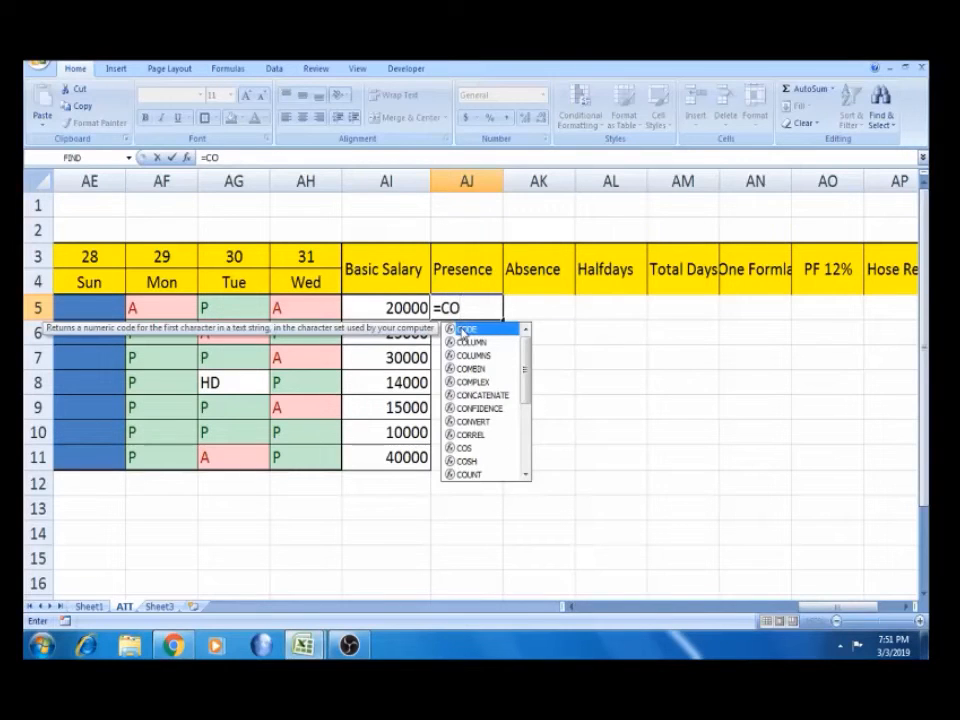
{"action": "key", "text": "Down"}
{"action": "key", "text": "Down"}
{"action": "key", "text": "Down"}
{"action": "key", "text": "Down"}
{"action": "key", "text": "Down"}
{"action": "key", "text": "Down"}
{"action": "key", "text": "Down"}
{"action": "key", "text": "Down"}
{"action": "key", "text": "Down"}
{"action": "key", "text": "Down"}
{"action": "key", "text": "Down"}
{"action": "key", "text": "Down"}
{"action": "key", "text": "Down"}
{"action": "key", "text": "Down"}
{"action": "key", "text": "Down"}
{"action": "key", "text": "Down"}
{"action": "key", "text": "Down"}
{"action": "key", "text": "Down"}
{"action": "key", "text": "Down"}
{"action": "key", "text": "Down"}
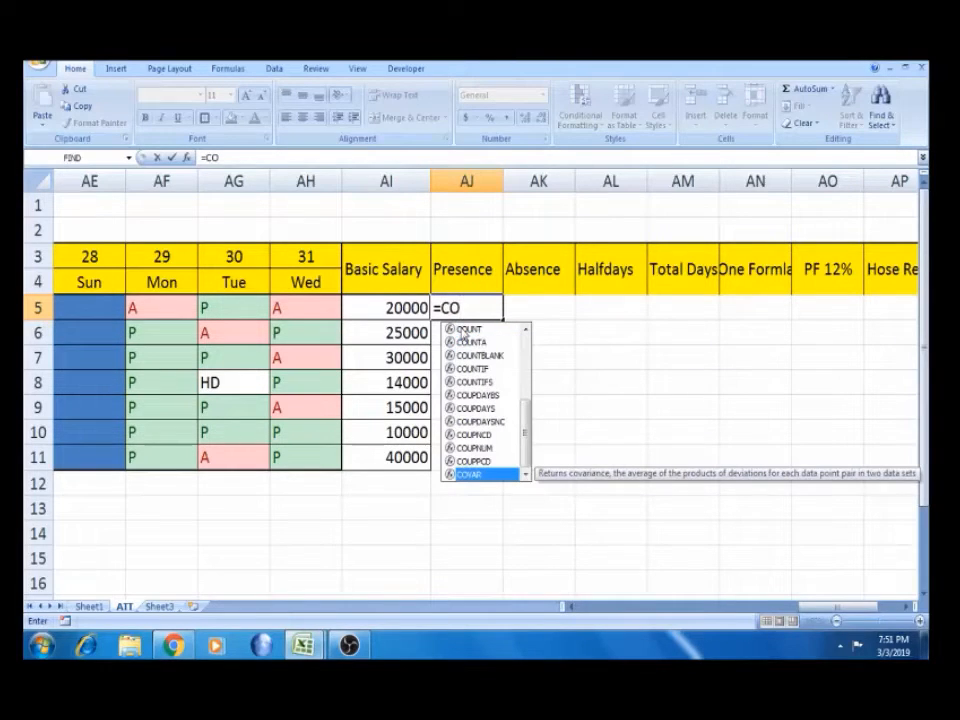
{"action": "key", "text": "Up"}
{"action": "key", "text": "Up"}
{"action": "key", "text": "Up"}
{"action": "key", "text": "Up"}
{"action": "key", "text": "Up"}
{"action": "key", "text": "Up"}
{"action": "key", "text": "Up"}
{"action": "key", "text": "Up"}
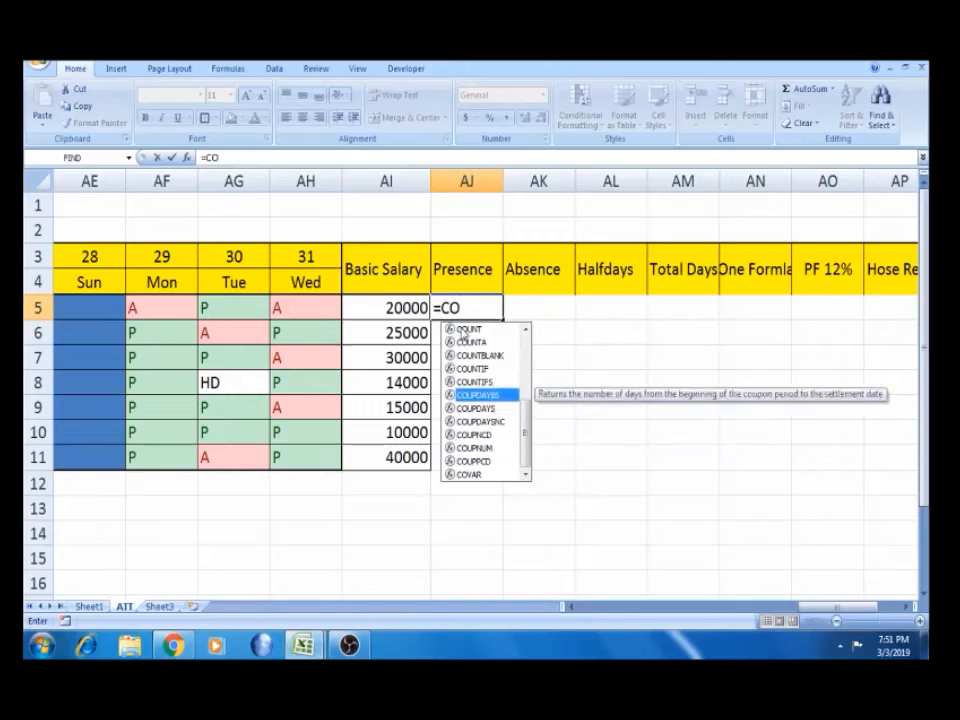
{"action": "key", "text": "Tab"}
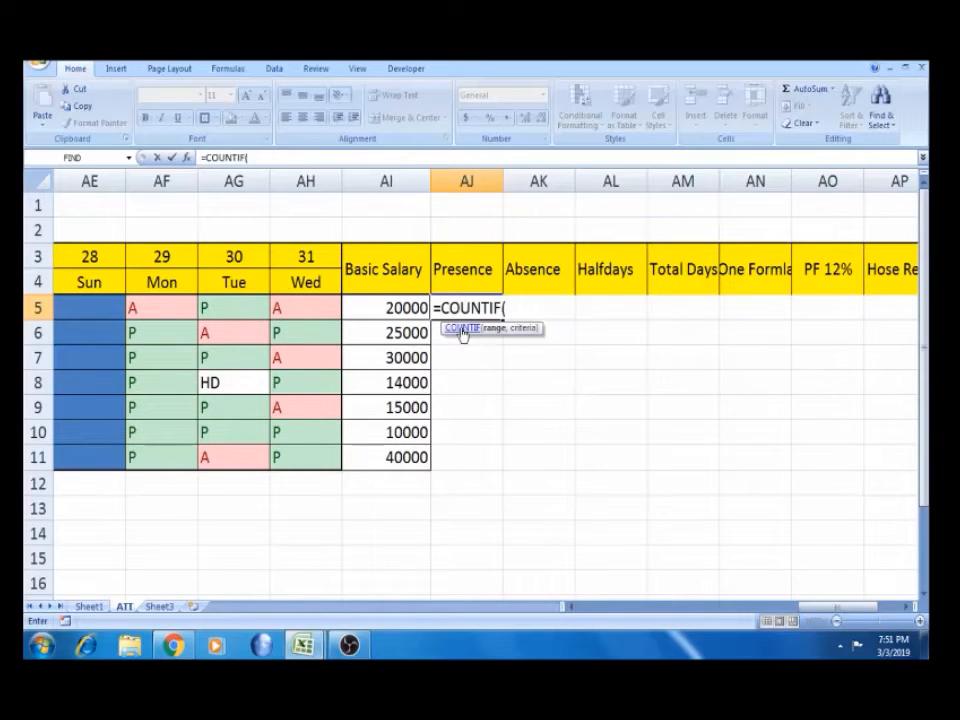
{"action": "left_click_drag", "start_coordinate": [812, 612], "coordinate": [590, 610]}
{"action": "left_click", "coordinate": [296, 313]}
{"action": "key", "text": "shift+Right"}
{"action": "key", "text": "shift+Right"}
{"action": "key", "text": "shift+Right"}
{"action": "key", "text": "shift+Right"}
{"action": "key", "text": "shift+Right"}
{"action": "key", "text": "shift+Right"}
{"action": "key", "text": "shift+Right"}
{"action": "key", "text": "shift+Right"}
{"action": "key", "text": "shift+Right"}
{"action": "key", "text": "shift+Right"}
{"action": "key", "text": "shift+Right"}
{"action": "key", "text": "shift+Right"}
{"action": "key", "text": "shift+Right"}
{"action": "key", "text": "shift+Right"}
{"action": "key", "text": "shift+Right"}
{"action": "key", "text": "shift+Right"}
{"action": "key", "text": "shift+Right"}
{"action": "key", "text": "shift+Right"}
{"action": "key", "text": "shift+Right"}
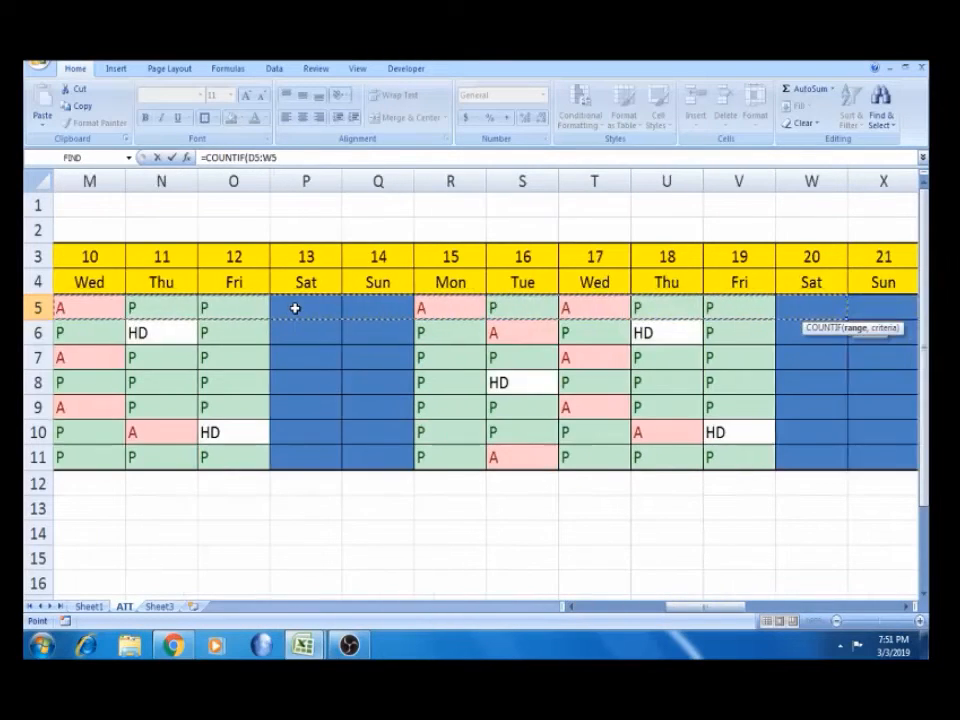
{"action": "key", "text": "shift+Right"}
{"action": "key", "text": "shift+Right"}
{"action": "key", "text": "shift+Right"}
{"action": "key", "text": "shift+Right"}
{"action": "key", "text": "shift+Right"}
{"action": "key", "text": "shift+Right"}
{"action": "key", "text": "shift+Right"}
{"action": "key", "text": "shift+Right"}
{"action": "key", "text": "shift+Right"}
{"action": "key", "text": "shift+Right"}
{"action": "key", "text": "shift+Right"}
{"action": "key", "text": "shift+Right"}
{"action": "key", "text": "shift+Right"}
{"action": "key", "text": "shift+Right"}
{"action": "key", "text": "shift+Right"}
{"action": "key", "text": "shift+Right"}
{"action": "key", "text": "shift+Right"}
{"action": "key", "text": "shift+Left"}
{"action": "key", "text": "shift+Left"}
{"action": "key", "text": "shift+Left"}
{"action": "key", "text": "shift+Left"}
{"action": "key", "text": "shift+Left"}
{"action": "key", "text": "shift+Left"}
{"action": "key", "text": "shift+Left"}
{"action": "key", "text": "shift+Left"}
{"action": "key", "text": "shift+Right"}
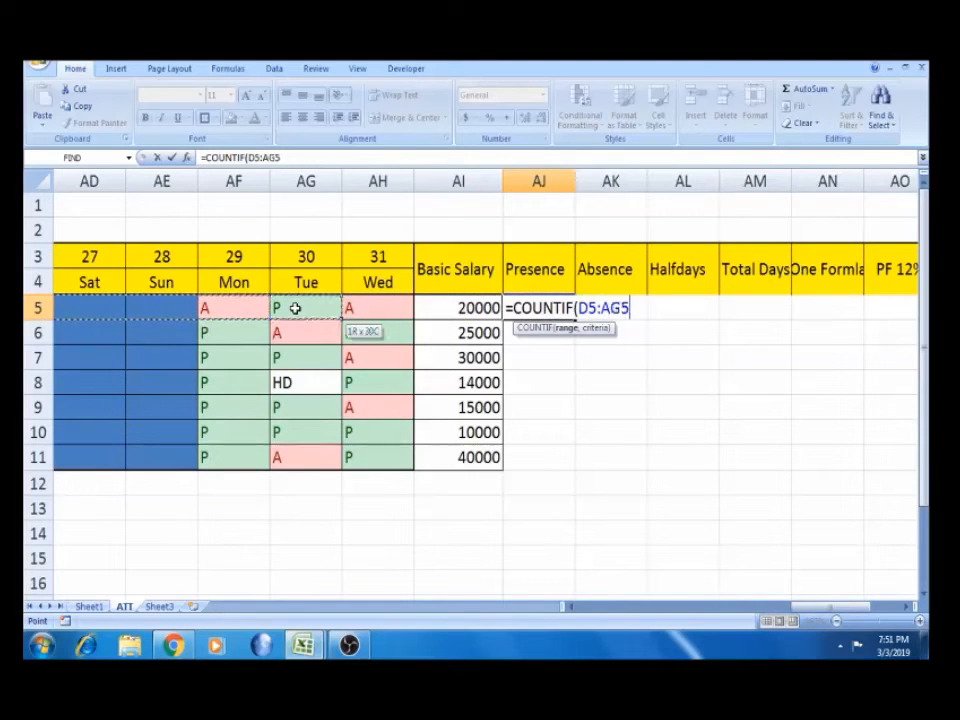
{"action": "key", "text": "shift+Right"}
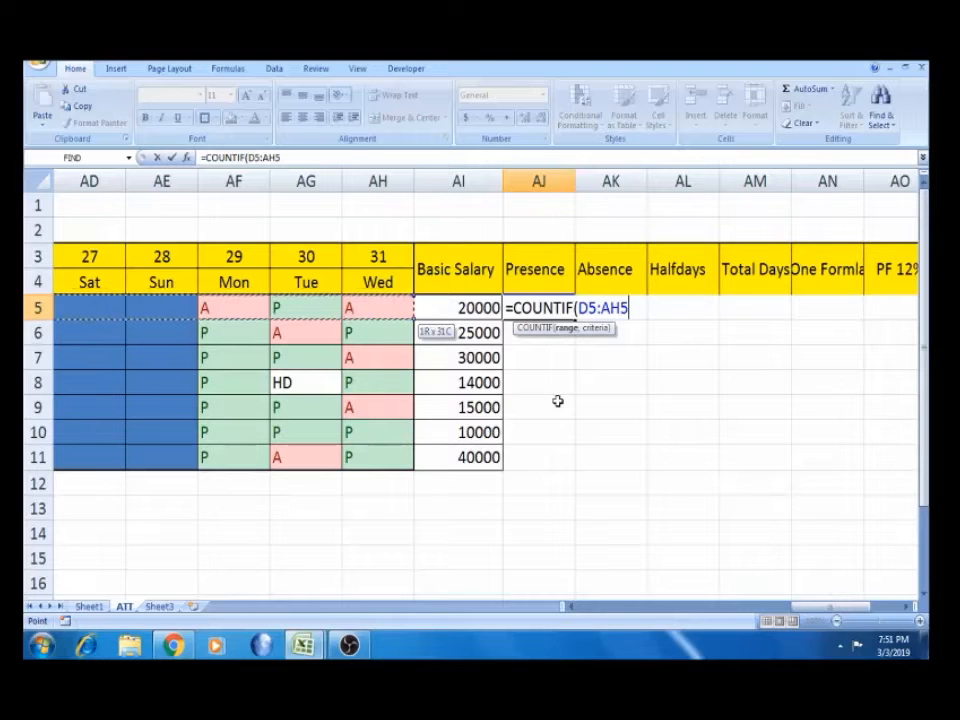
{"action": "type", "text": ","}
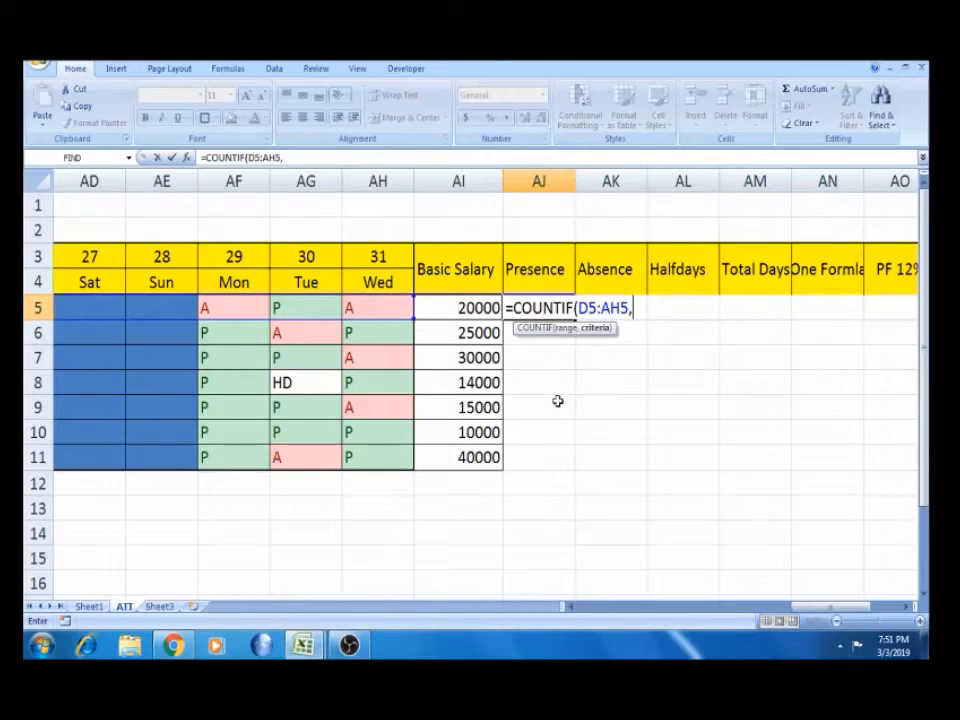
{"action": "type", "text": "\"P\")"}
{"action": "key", "text": "Return"}
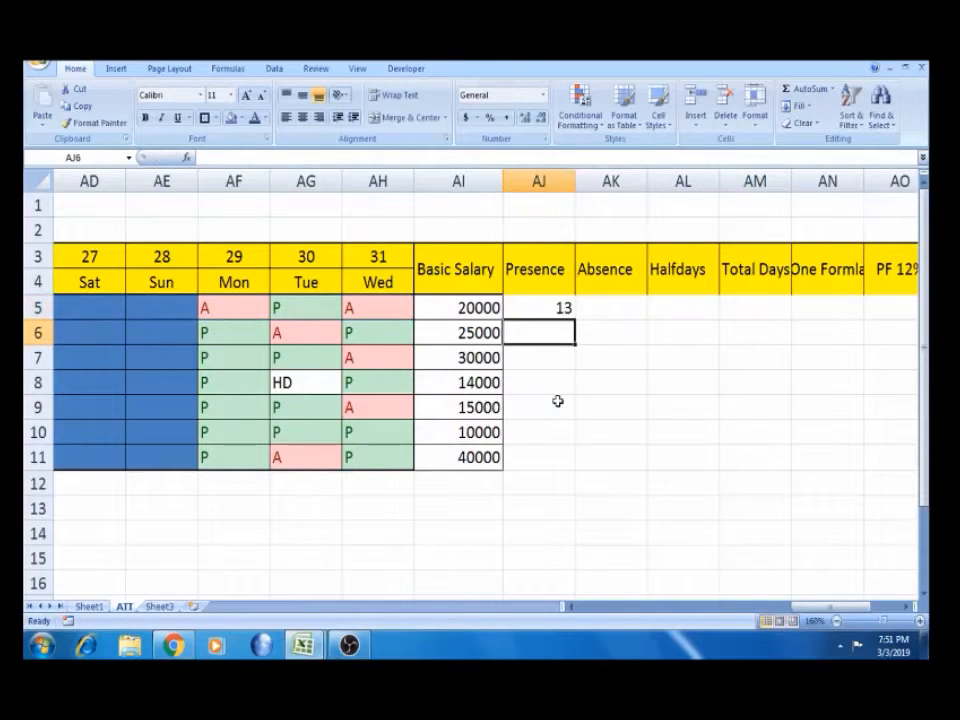
Fill the presence count down to AJ11 and copy AJ5's formula
{"action": "left_click", "coordinate": [566, 311]}
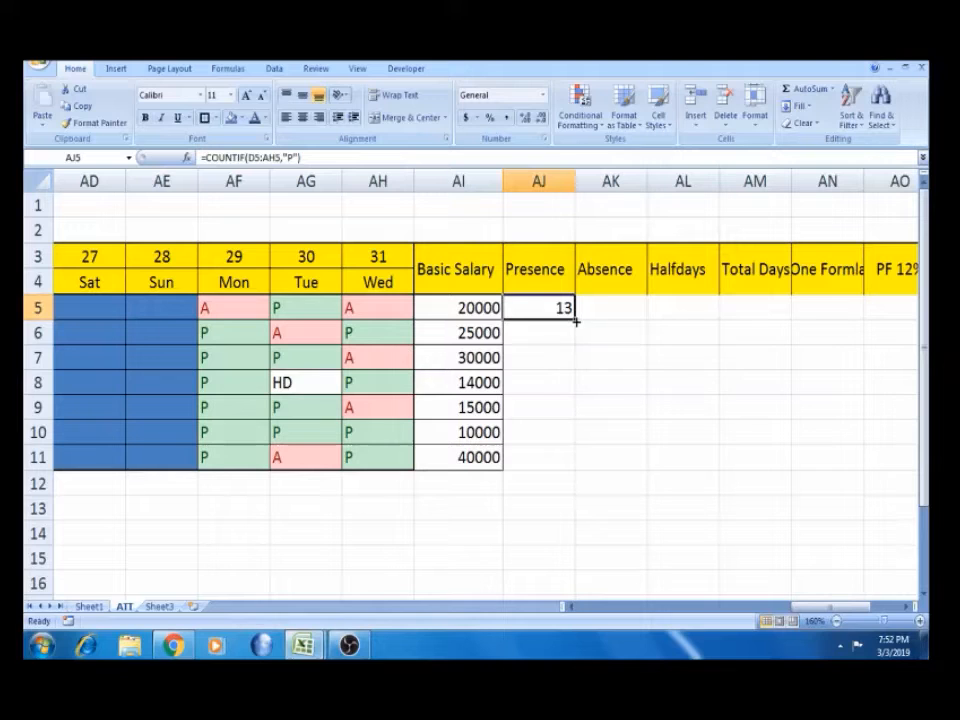
{"action": "double_click", "coordinate": [575, 320]}
{"action": "left_click", "coordinate": [561, 330]}
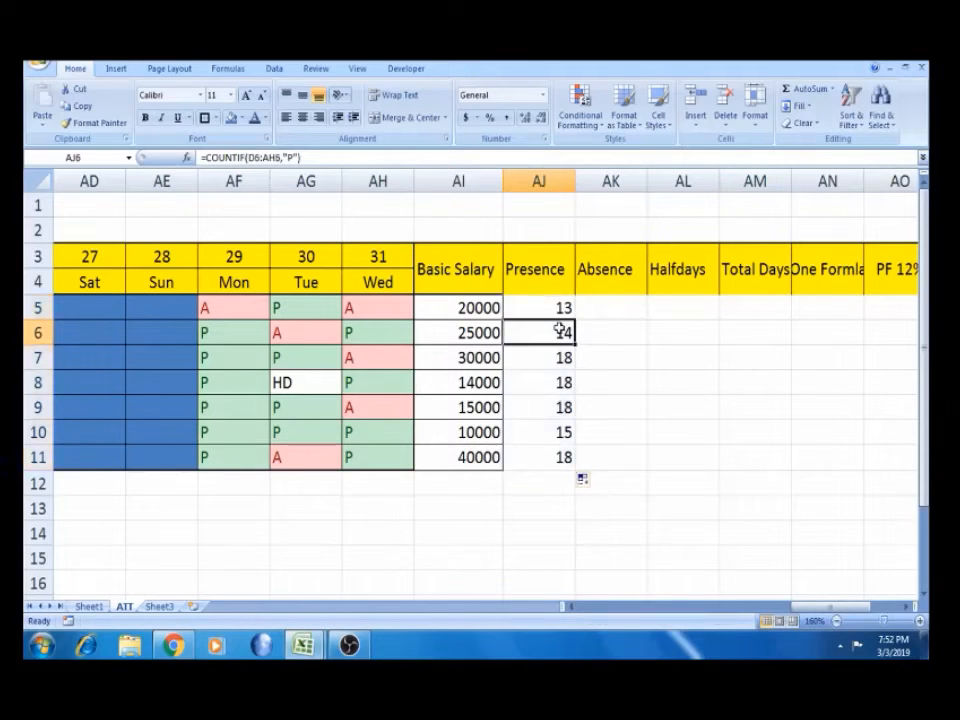
{"action": "left_click", "coordinate": [554, 372]}
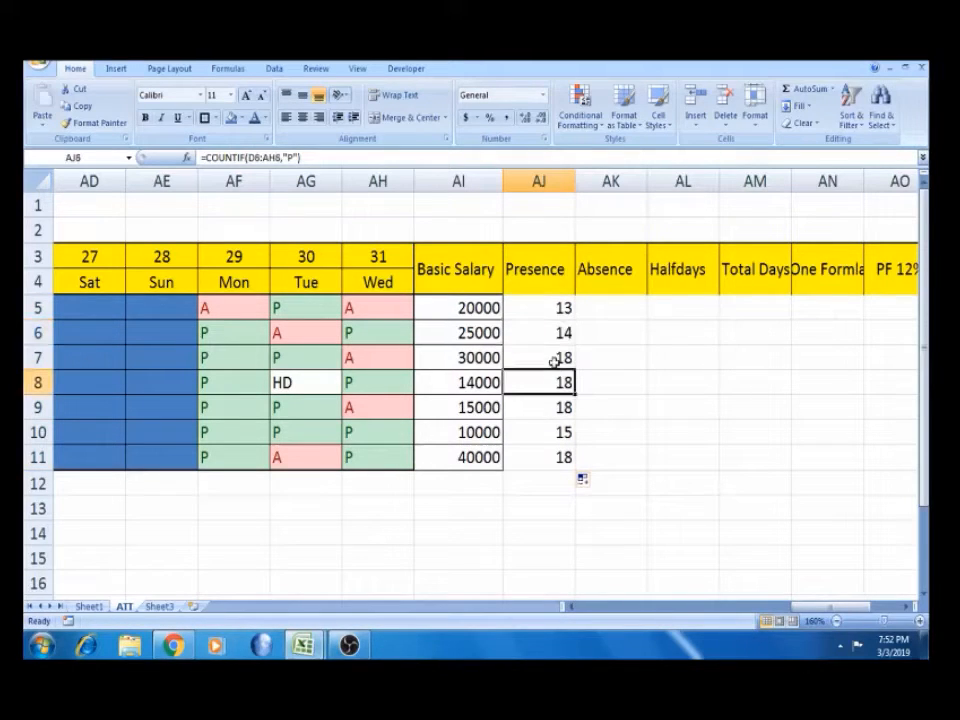
{"action": "left_click", "coordinate": [554, 360]}
{"action": "key", "text": "Left"}
{"action": "key", "text": "Left"}
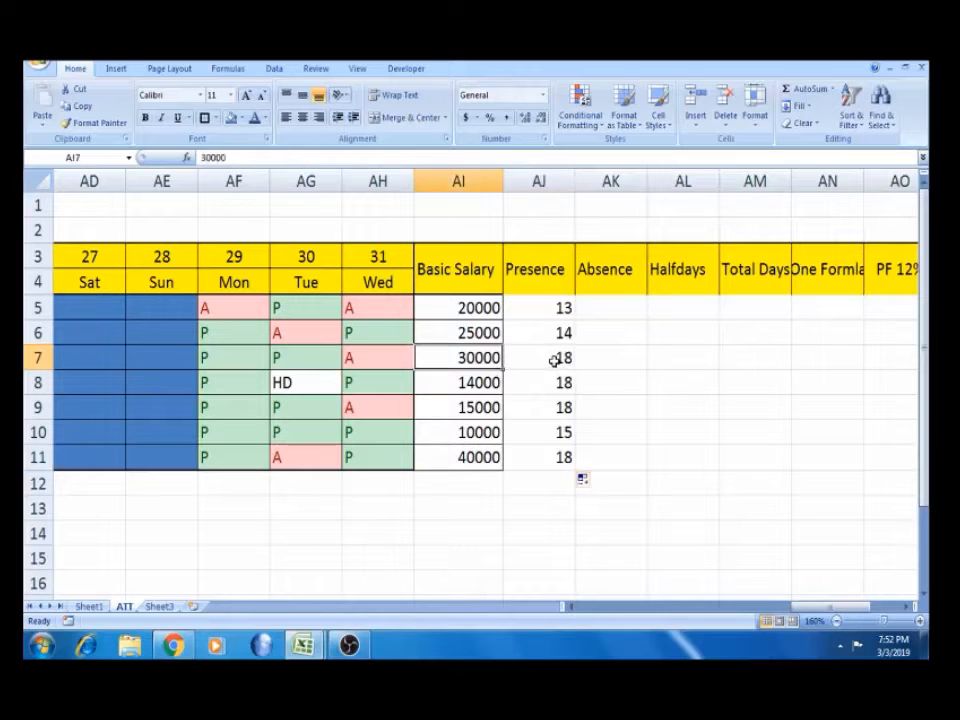
{"action": "key", "text": "Right"}
{"action": "key", "text": "Right"}
{"action": "key", "text": "Up"}
{"action": "key", "text": "Up"}
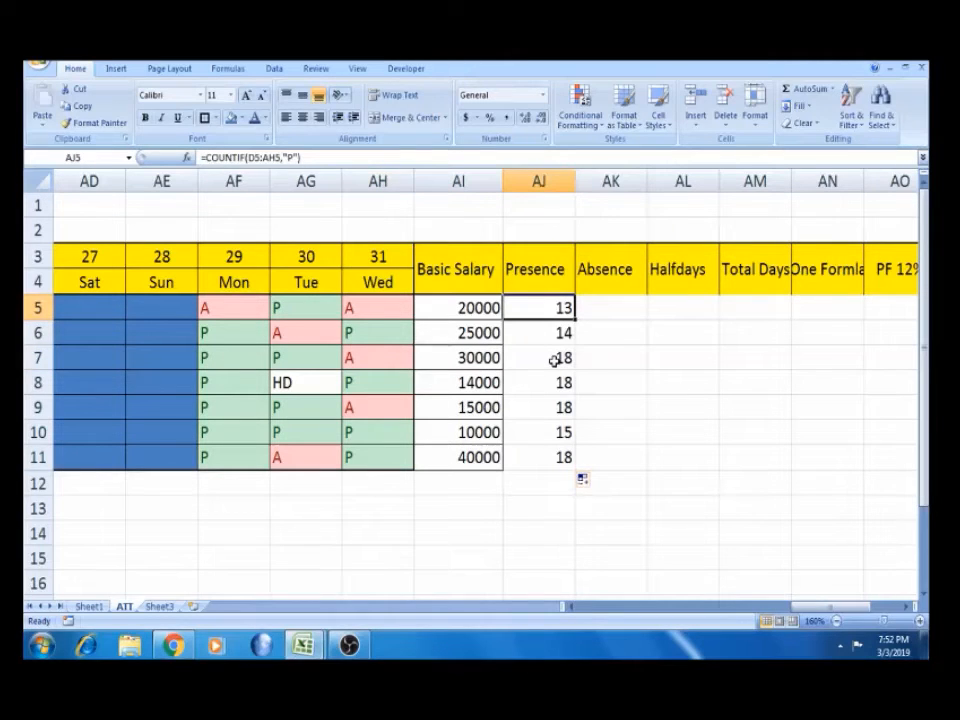
{"action": "key", "text": "ctrl+c"}
{"action": "key", "text": "Right"}
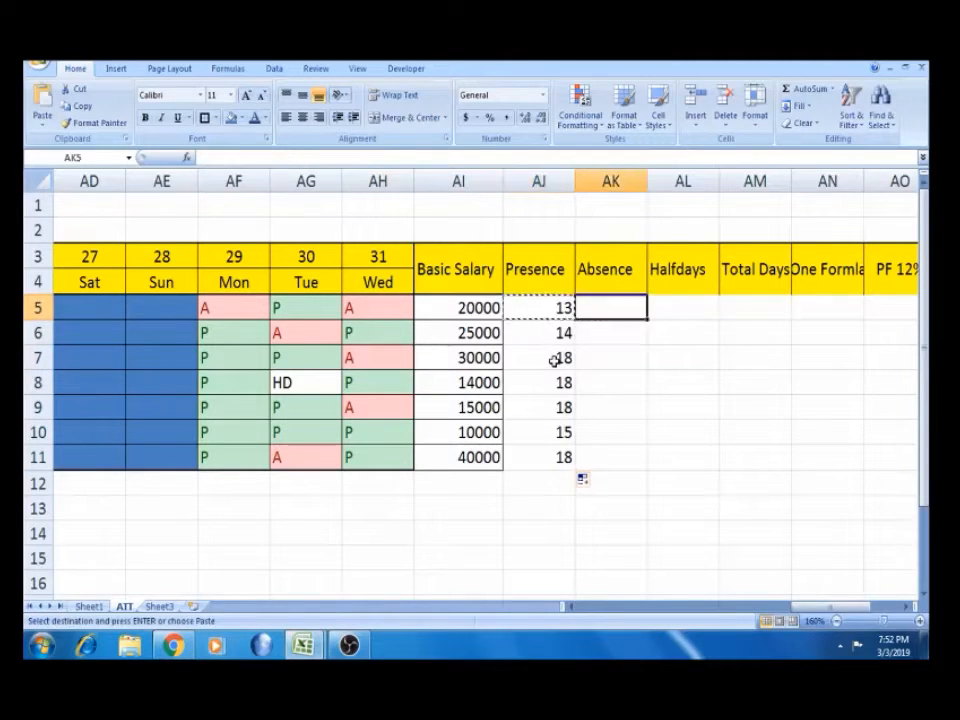
Paste the count into AK5 with its criterion changed from "P" to "A", giving 9
{"action": "key", "text": "ctrl+v"}
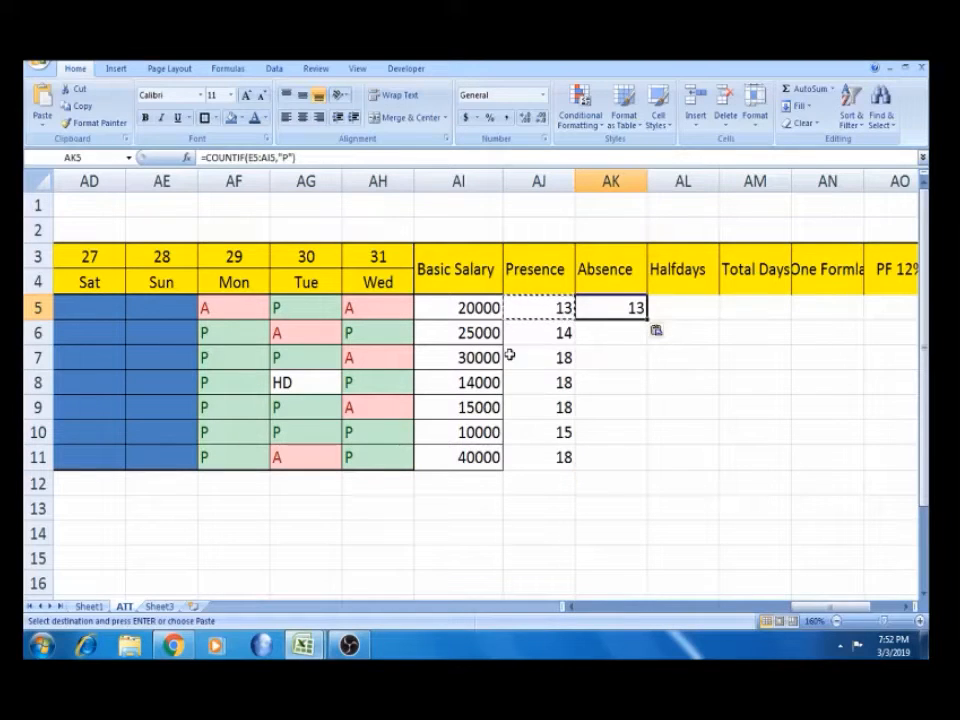
{"action": "double_click", "coordinate": [286, 158]}
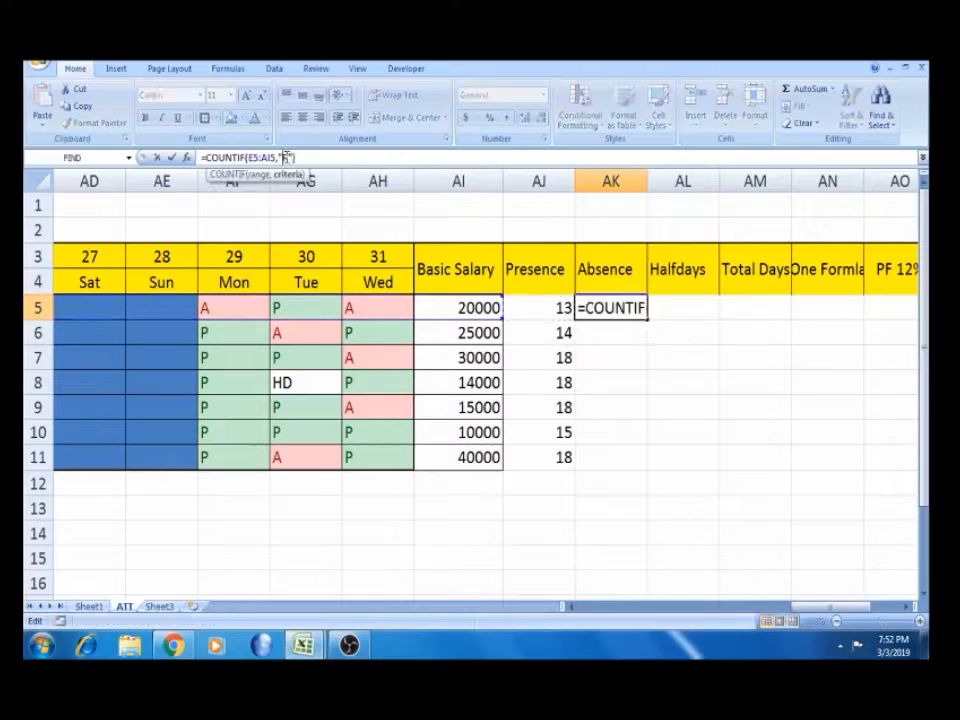
{"action": "key", "text": "BackSpace"}
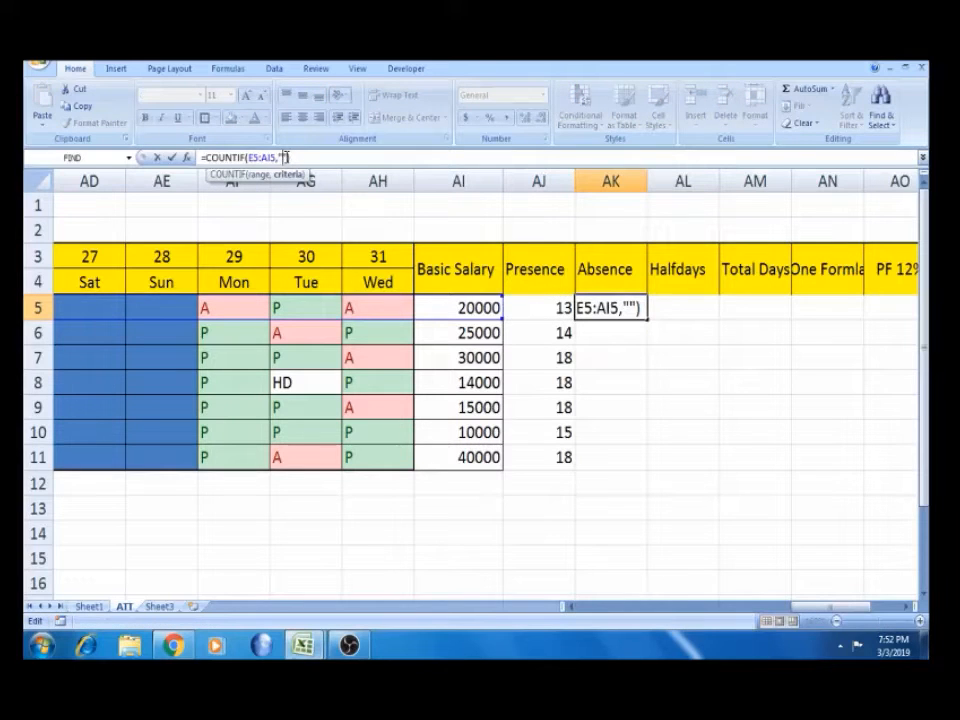
{"action": "key", "text": "Return"}
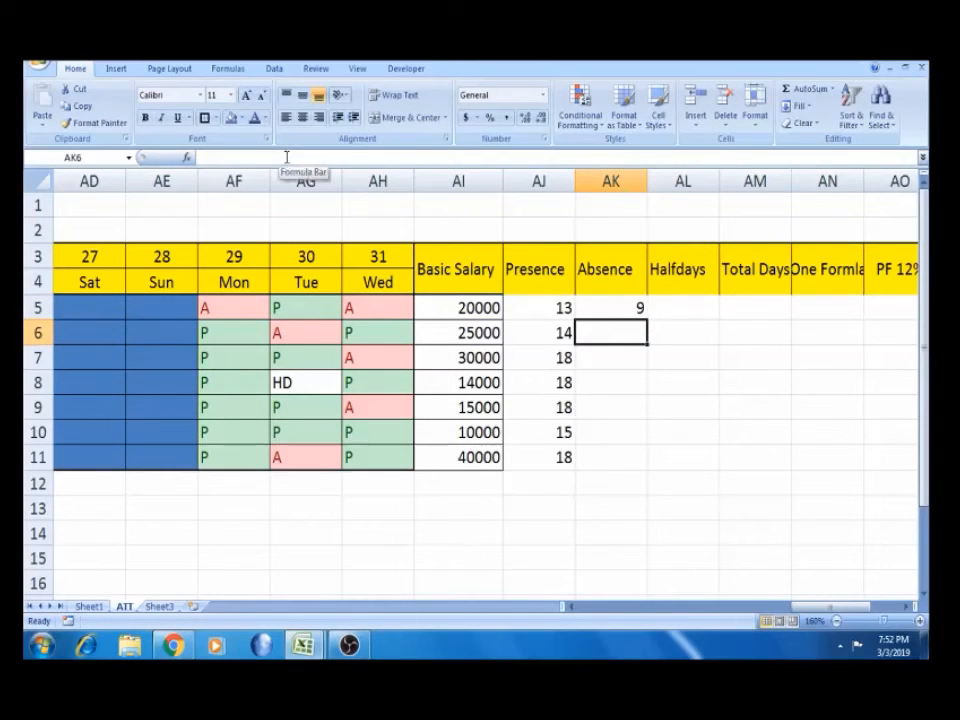
{"action": "left_click", "coordinate": [628, 306]}
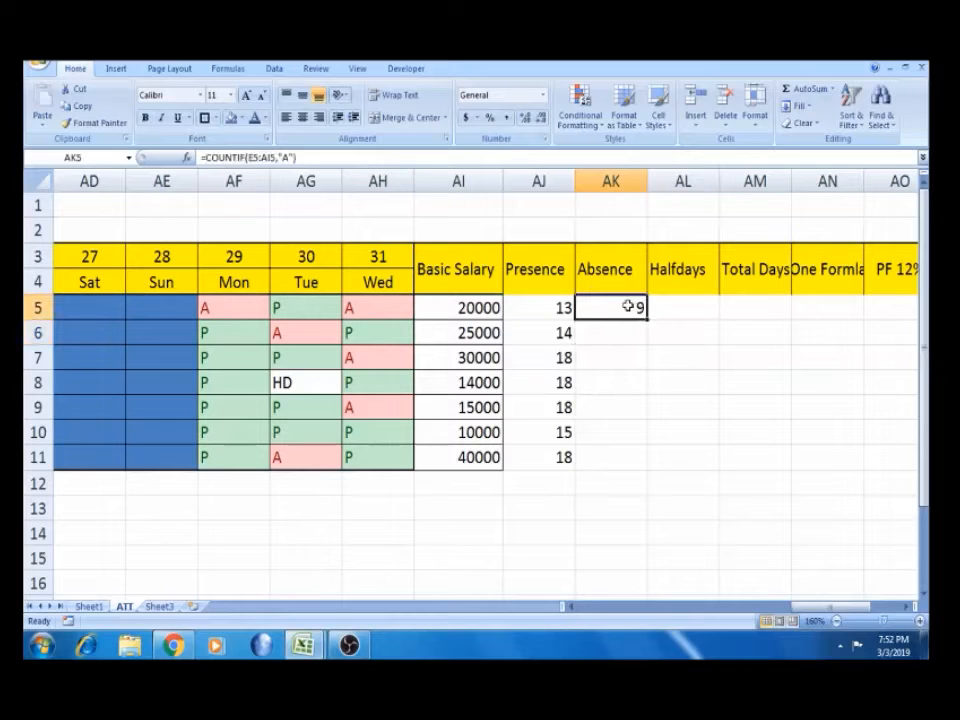
{"action": "double_click", "coordinate": [628, 306]}
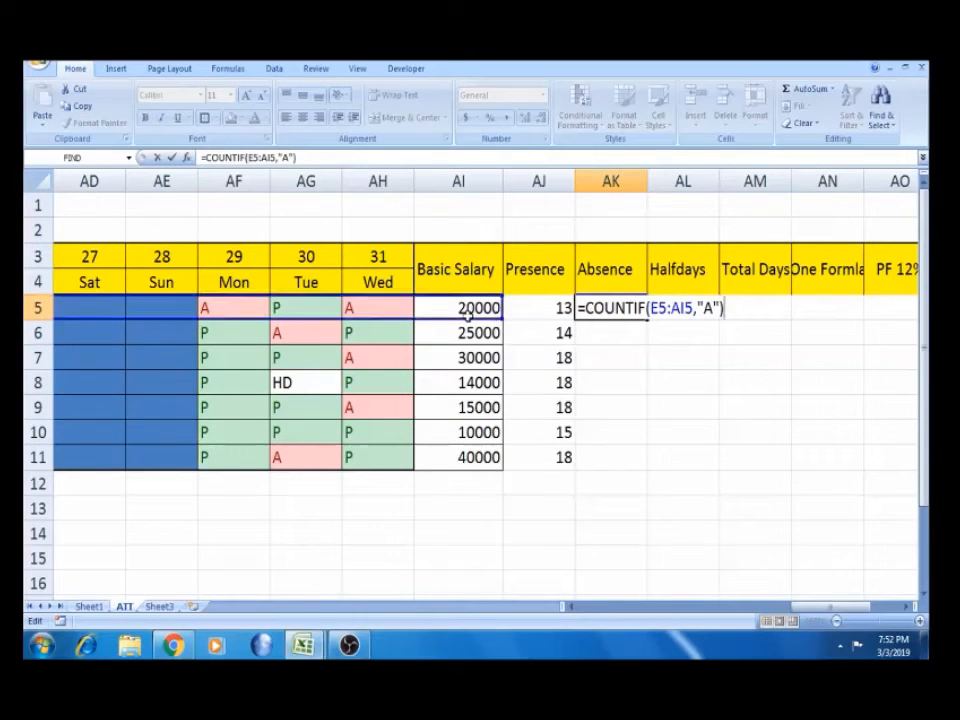
{"action": "key", "text": "Escape"}
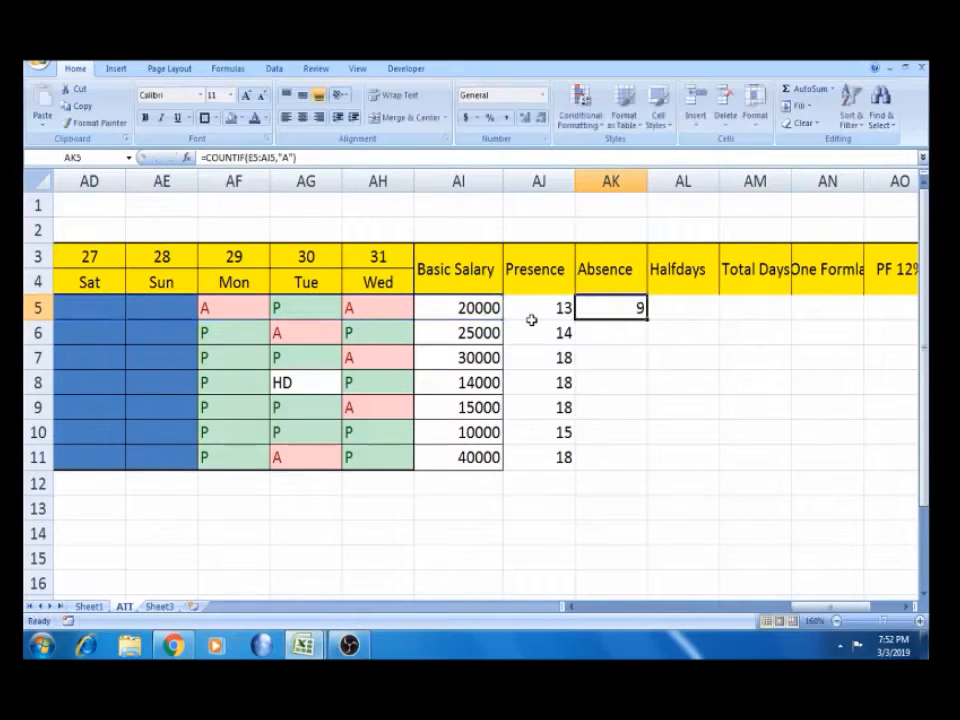
{"action": "key", "text": "F2"}
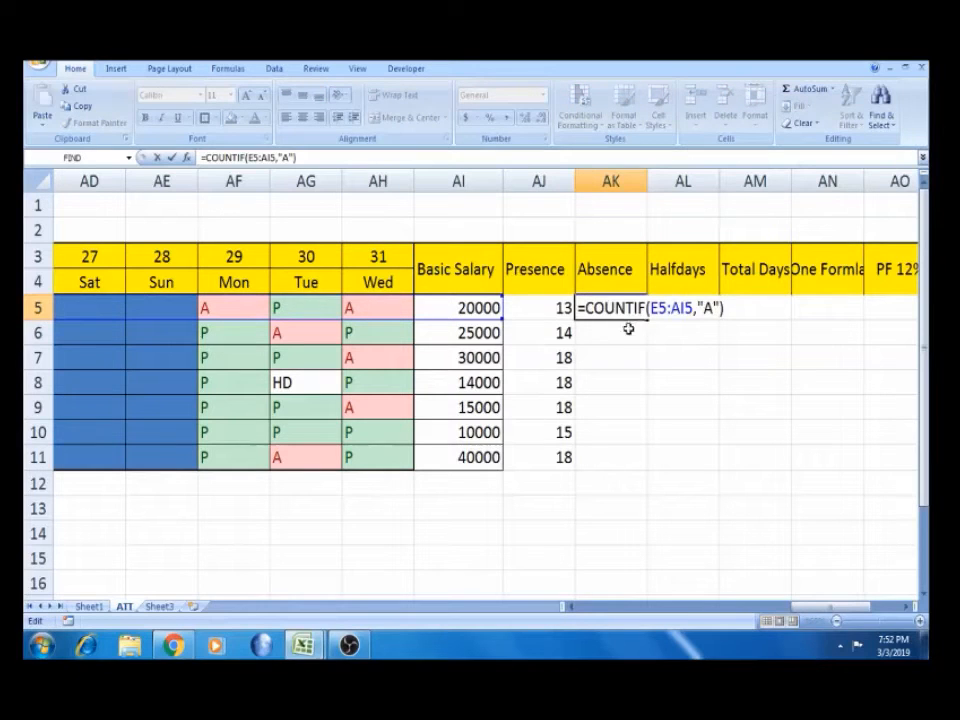
{"action": "key", "text": "Escape"}
{"action": "left_click", "coordinate": [540, 308]}
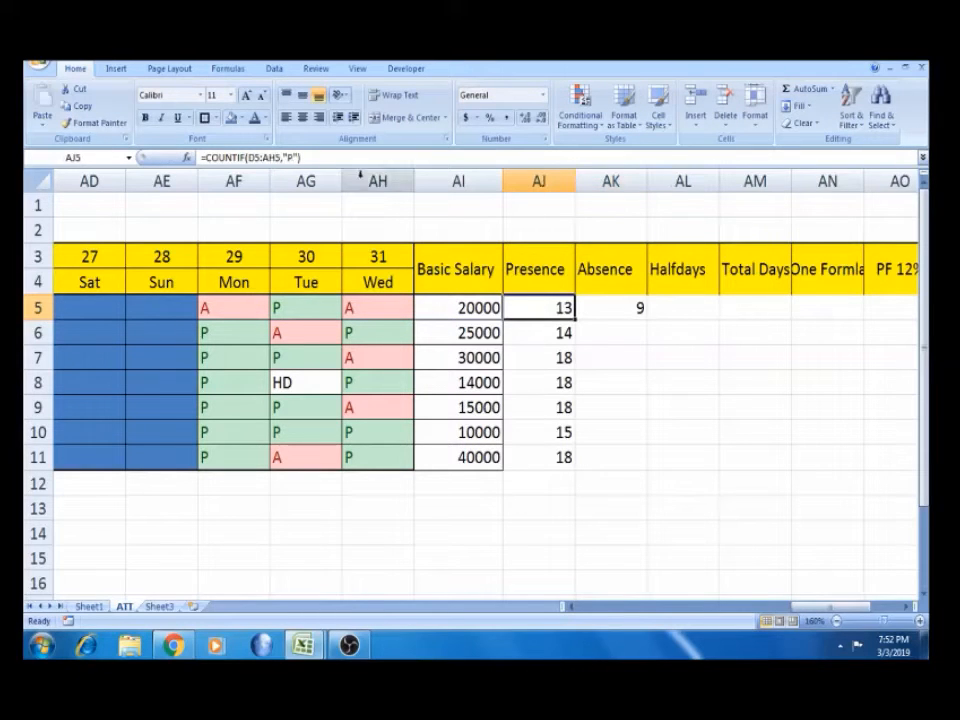
Lock the Presence formula's columns as =COUNTIF($D5:$AH5,"P")
{"action": "left_click", "coordinate": [251, 160]}
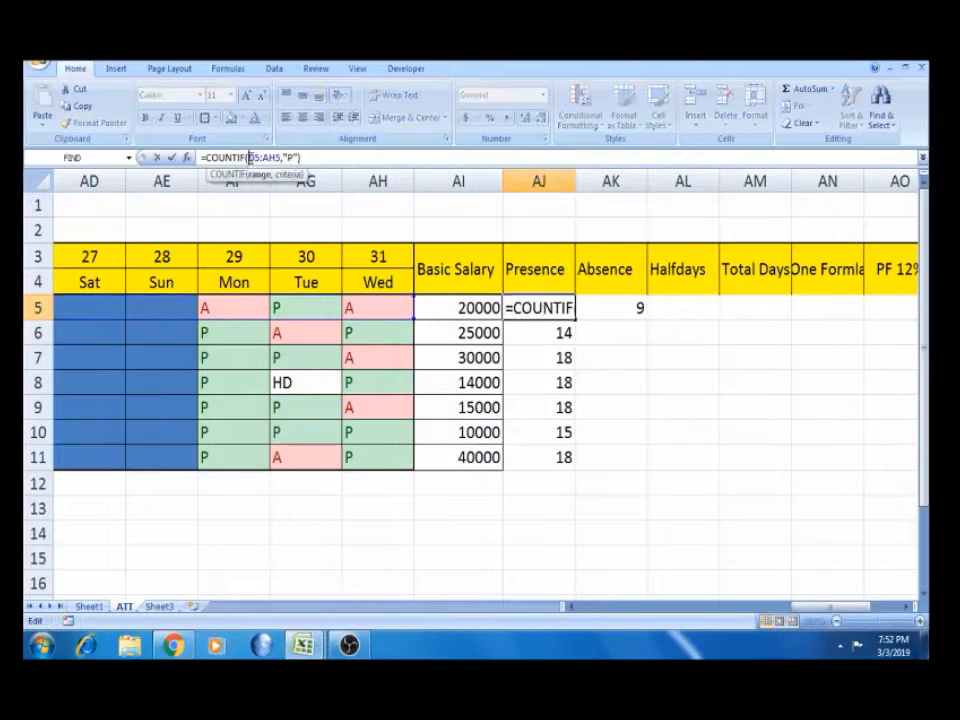
{"action": "left_click", "coordinate": [250, 158]}
{"action": "type", "text": "$"}
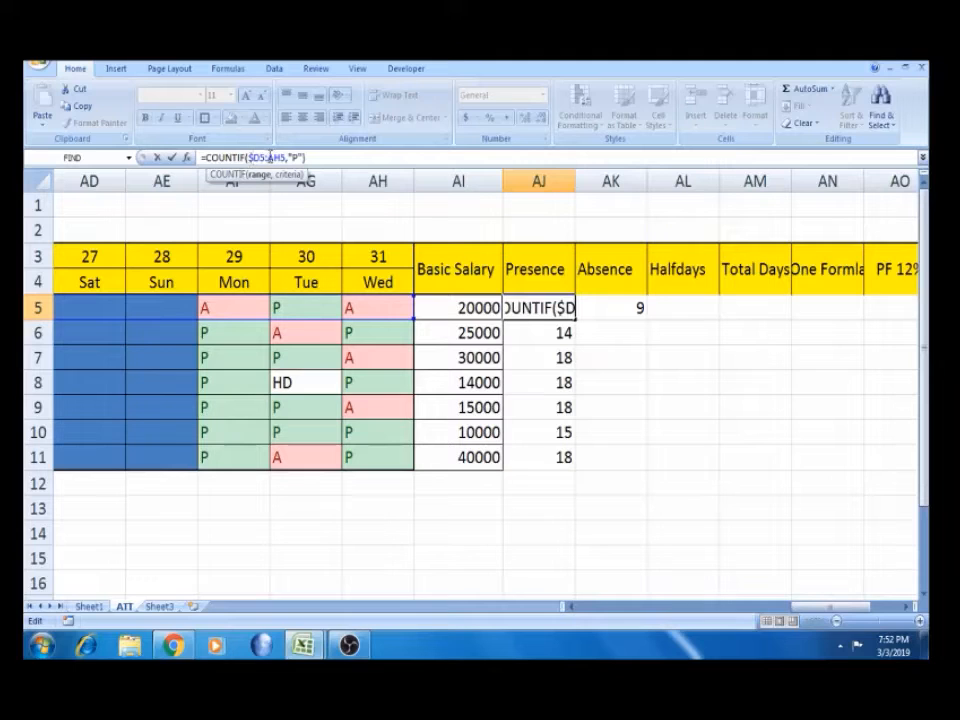
{"action": "left_click", "coordinate": [270, 158]}
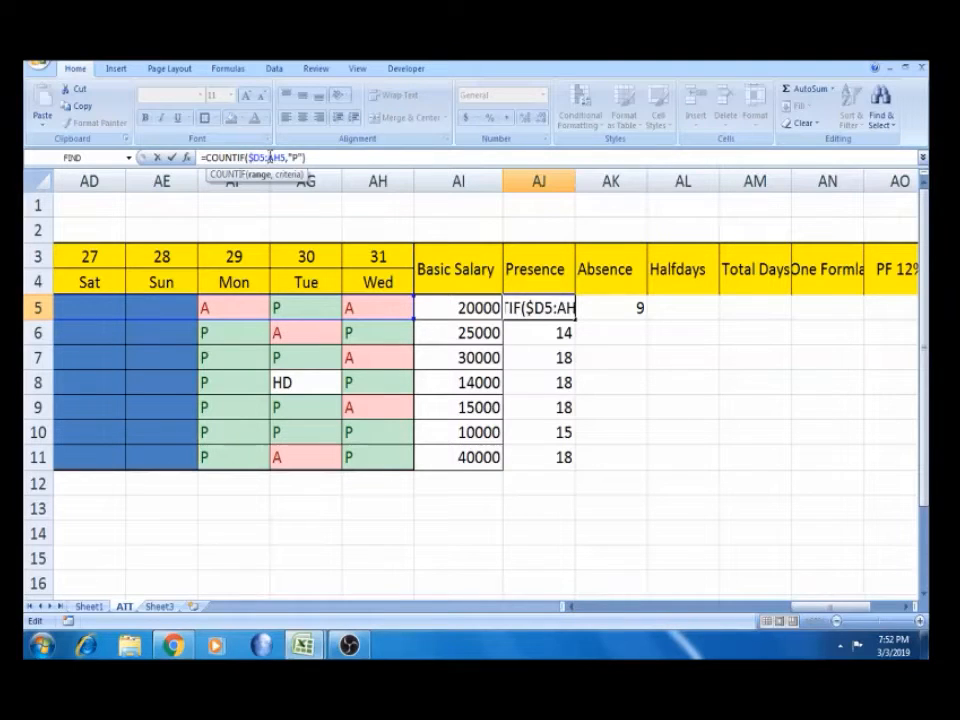
{"action": "type", "text": "$"}
{"action": "key", "text": "Return"}
{"action": "double_click", "coordinate": [563, 308]}
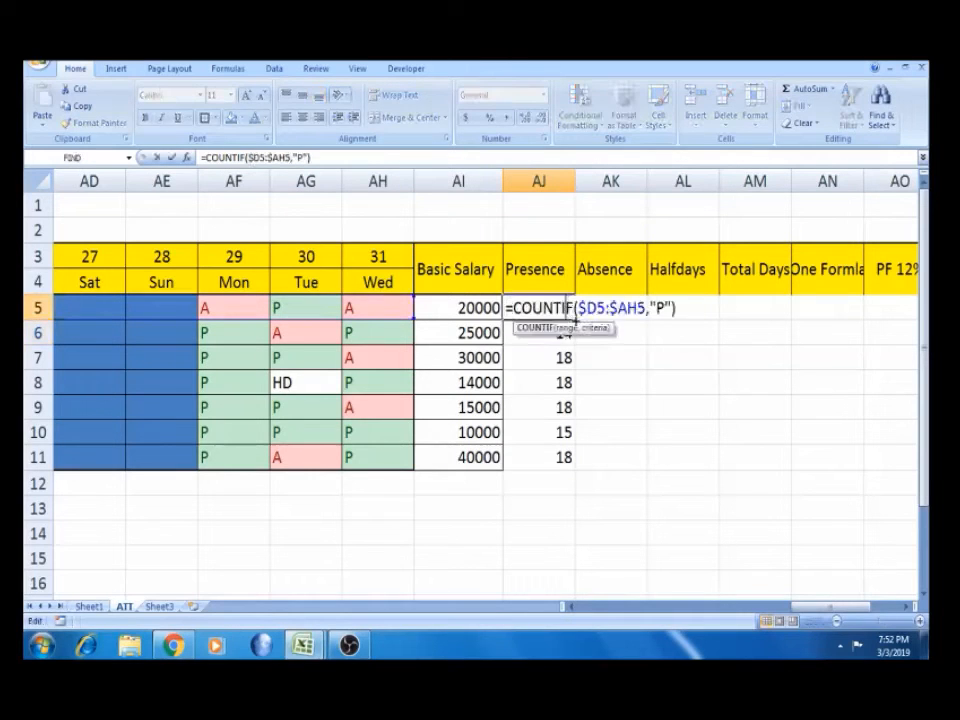
{"action": "key", "text": "Escape"}
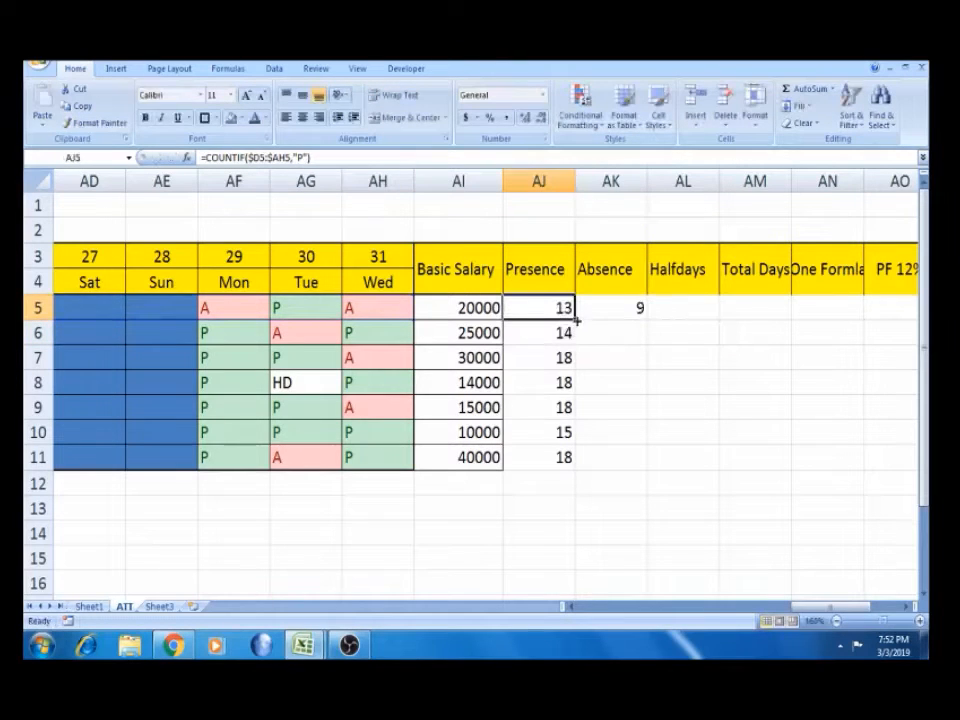
Fill the Presence formula down to row 11 and paste a copy into AK5
{"action": "double_click", "coordinate": [576, 314]}
{"action": "left_click", "coordinate": [552, 308]}
{"action": "key", "text": "ctrl+c"}
{"action": "key", "text": "Right"}
{"action": "key", "text": "ctrl+v"}
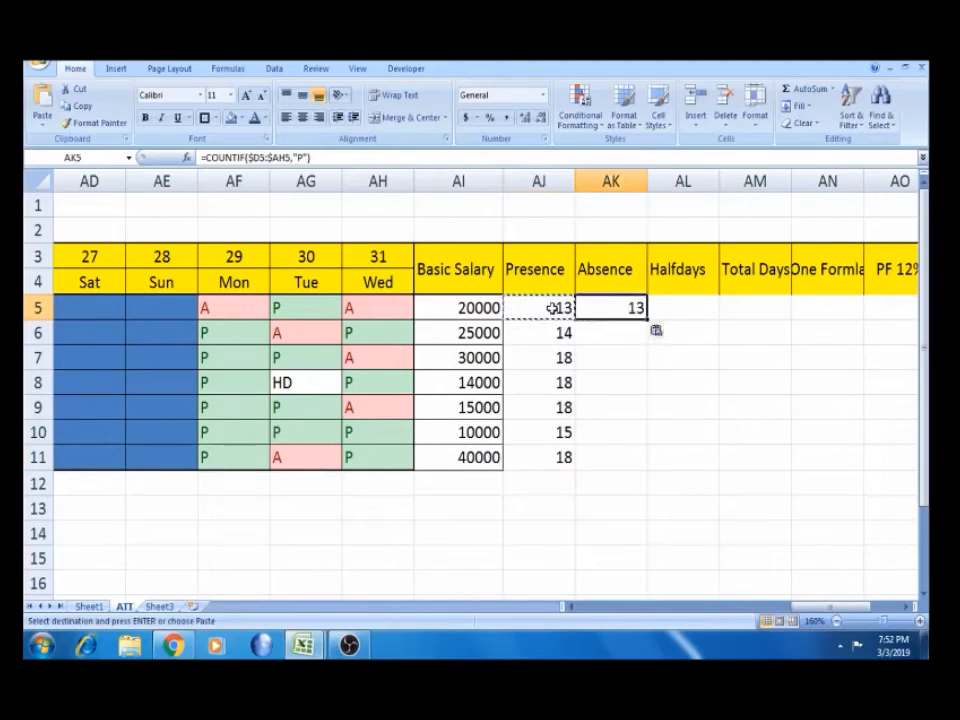
{"action": "key", "text": "Escape"}
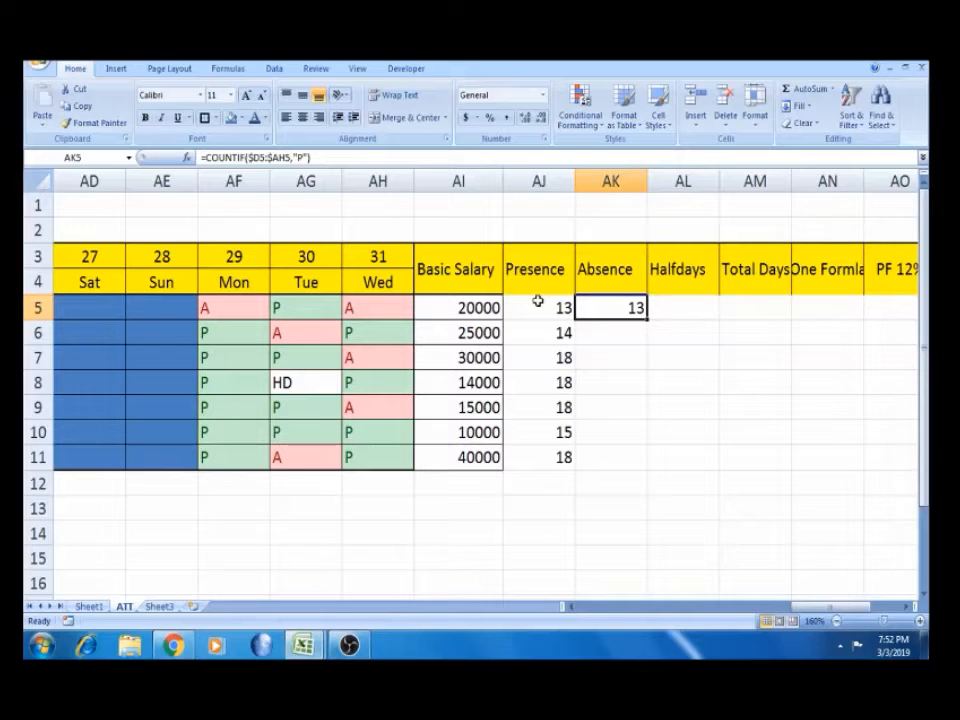
Change AK5's COUNTIF criterion from "P" to "A" and fill it down to row 11
{"action": "left_click", "coordinate": [305, 157]}
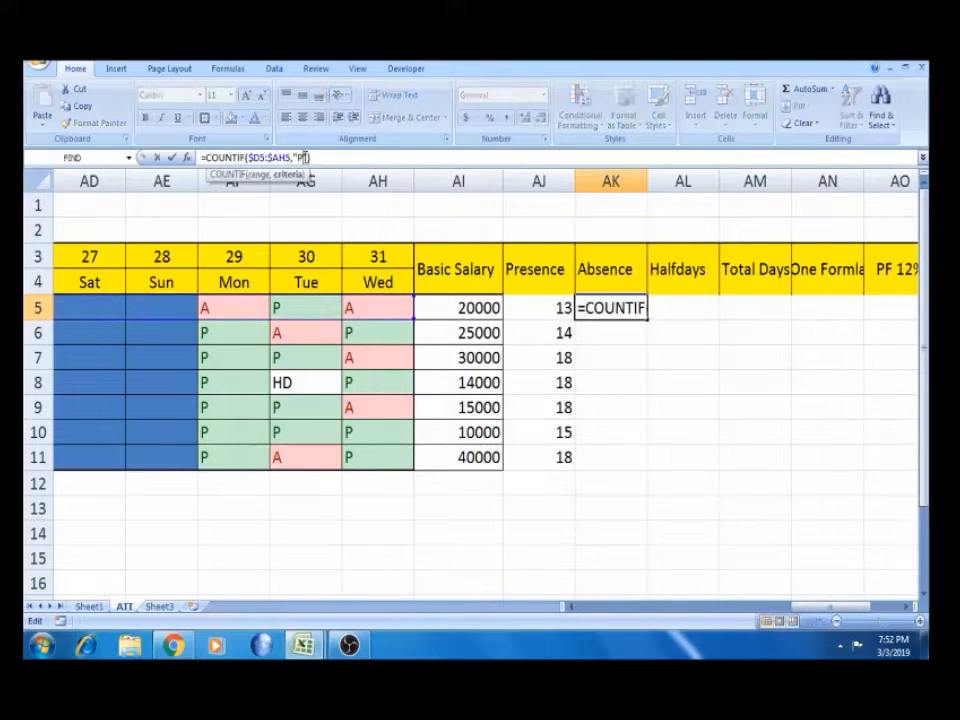
{"action": "key", "text": "BackSpace"}
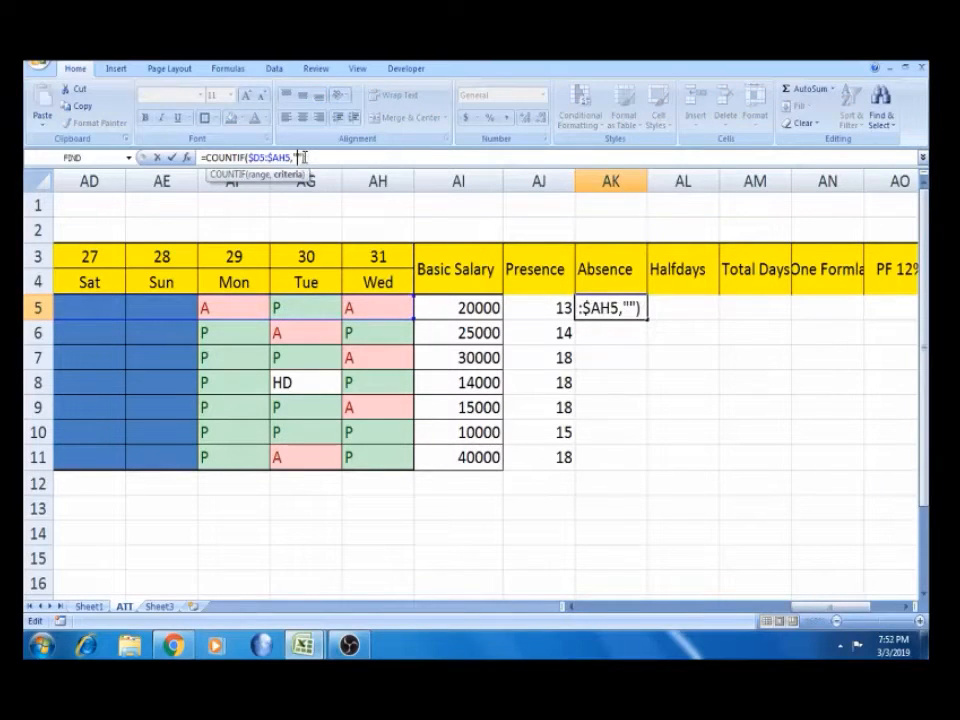
{"action": "type", "text": "A"}
{"action": "key", "text": "Return"}
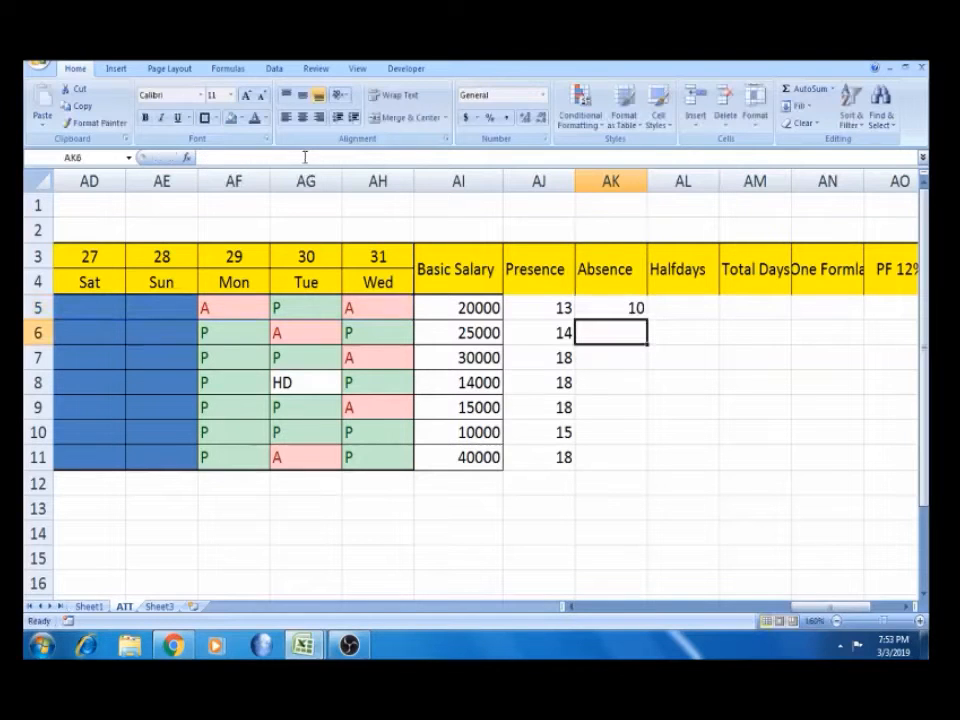
{"action": "left_click", "coordinate": [634, 307]}
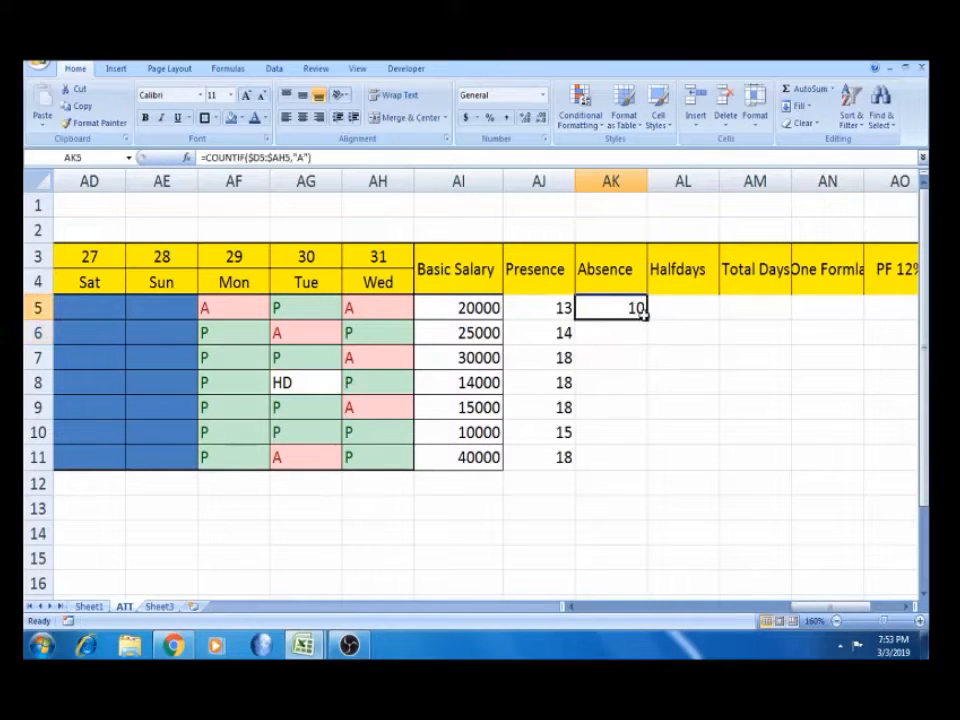
{"action": "double_click", "coordinate": [647, 320]}
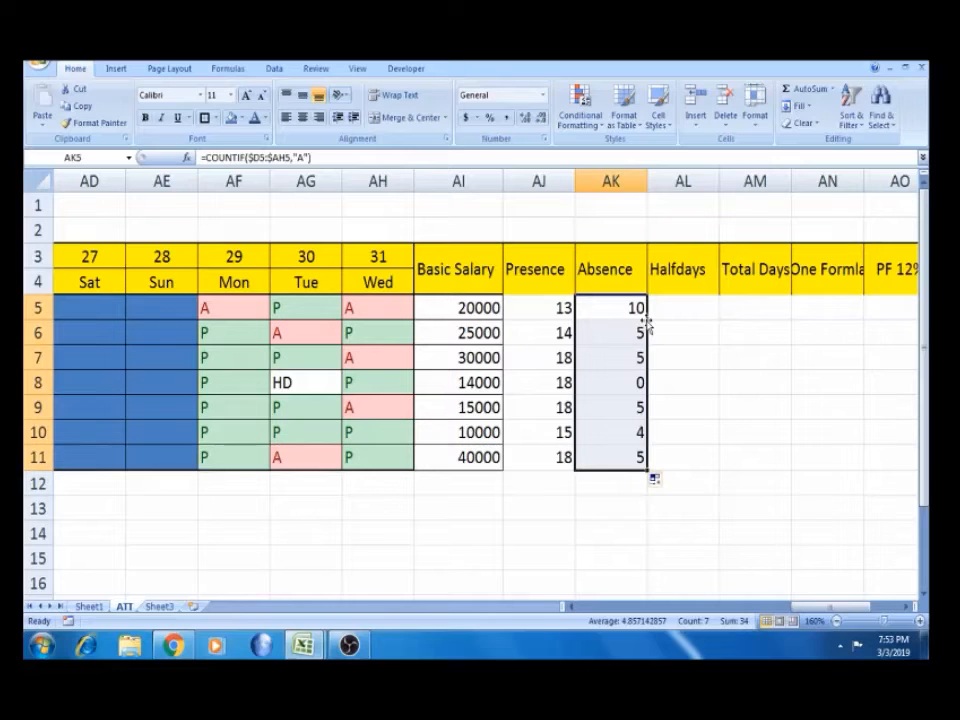
Review the Absence formulas in AK5, row 8 and row 11 without changing them
{"action": "left_click", "coordinate": [624, 388]}
{"action": "left_click", "coordinate": [622, 458]}
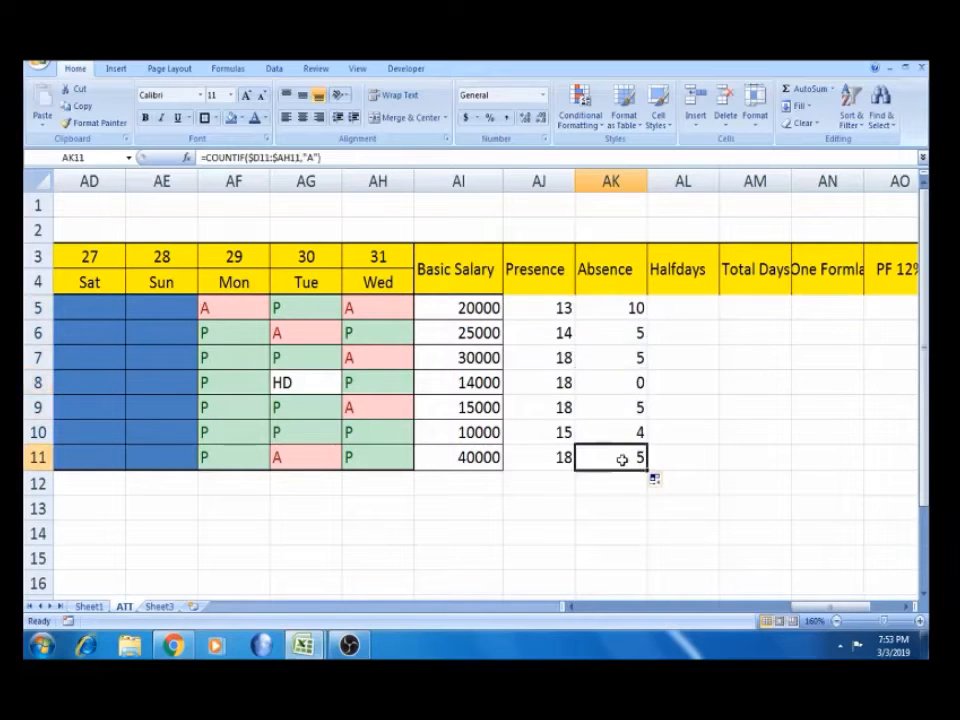
{"action": "key", "text": "Up"}
{"action": "key", "text": "Up"}
{"action": "key", "text": "Up"}
{"action": "key", "text": "Up"}
{"action": "key", "text": "Up"}
{"action": "key", "text": "Up"}
{"action": "key", "text": "Up"}
{"action": "key", "text": "Up"}
{"action": "key", "text": "Down"}
{"action": "key", "text": "Down"}
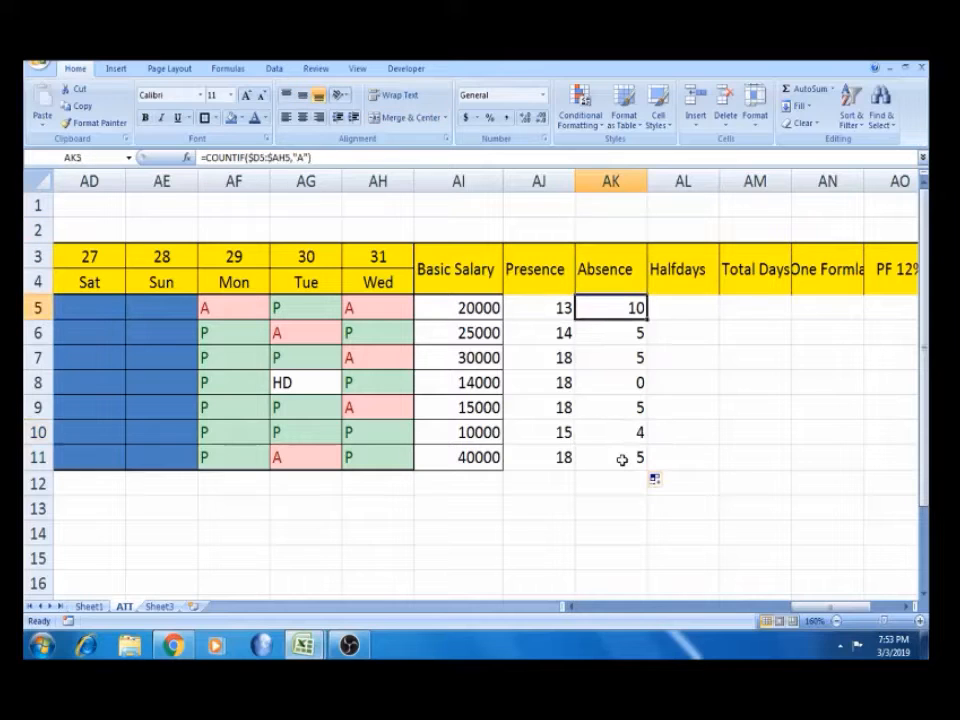
{"action": "key", "text": "F2"}
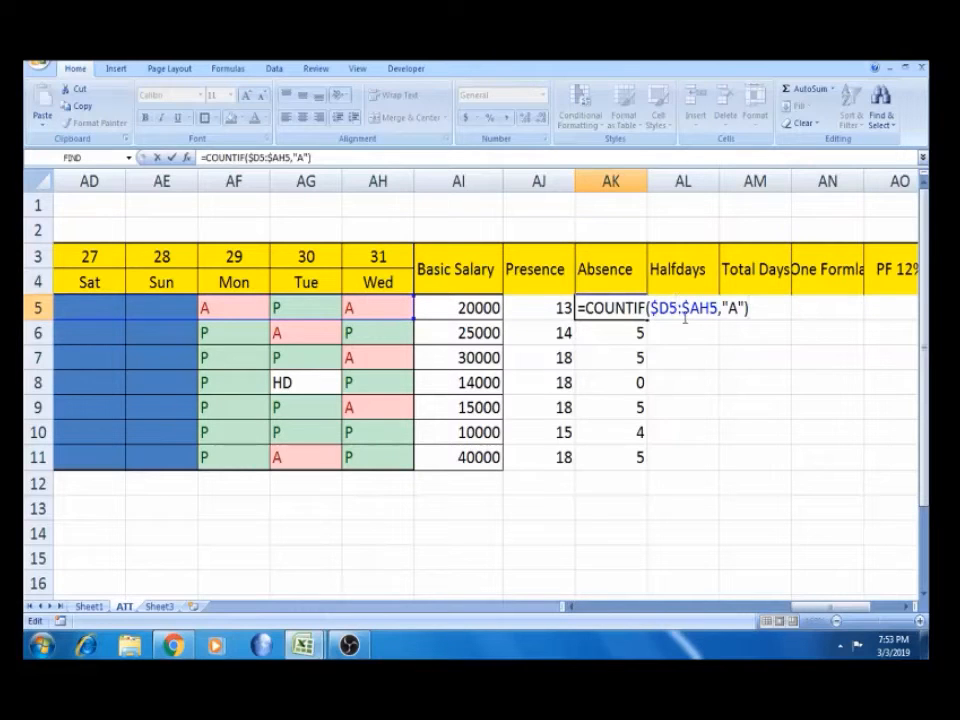
{"action": "key", "text": "Escape"}
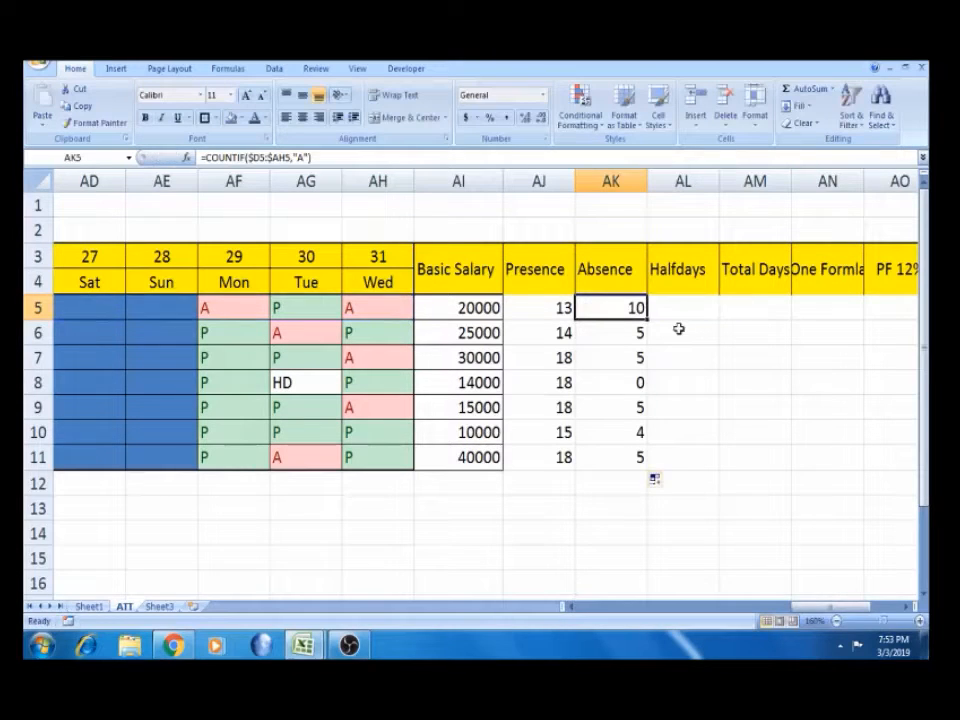
{"action": "left_click", "coordinate": [638, 457]}
{"action": "double_click", "coordinate": [638, 457]}
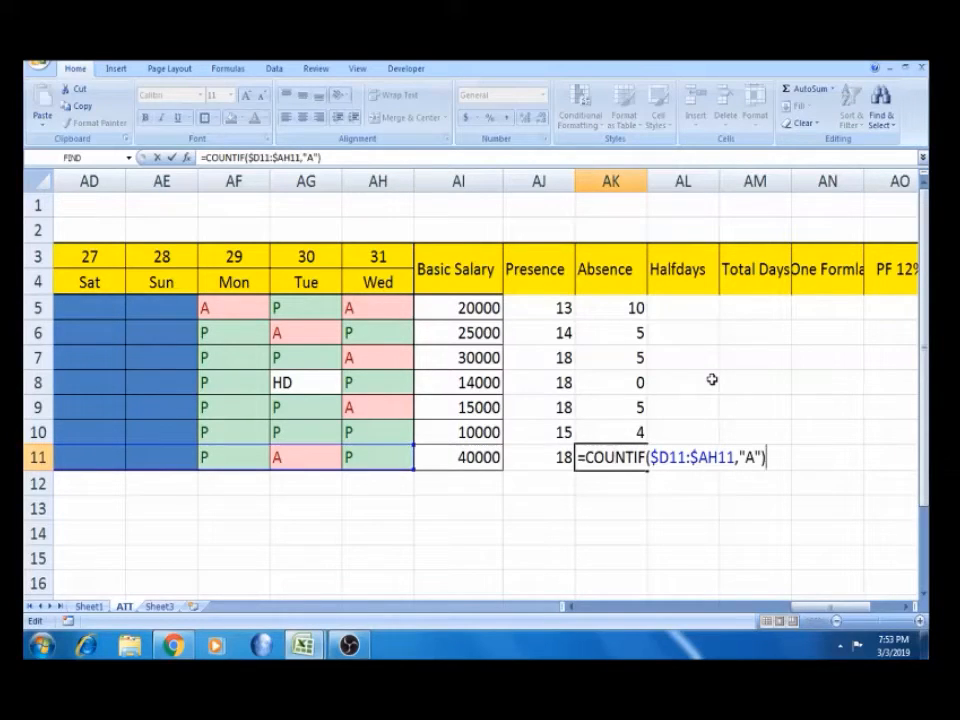
{"action": "key", "text": "Escape"}
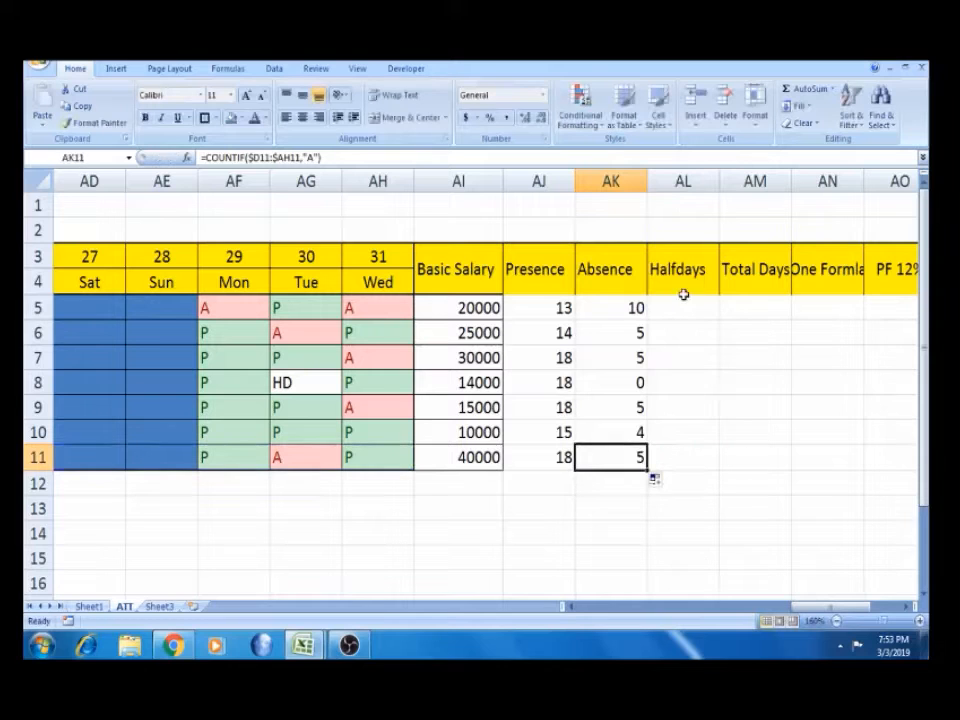
Copy the Absence formula from AK5 into the first Halfdays cell AL5
{"action": "left_click", "coordinate": [609, 314]}
{"action": "key", "text": "ctrl+c"}
{"action": "left_click", "coordinate": [666, 313]}
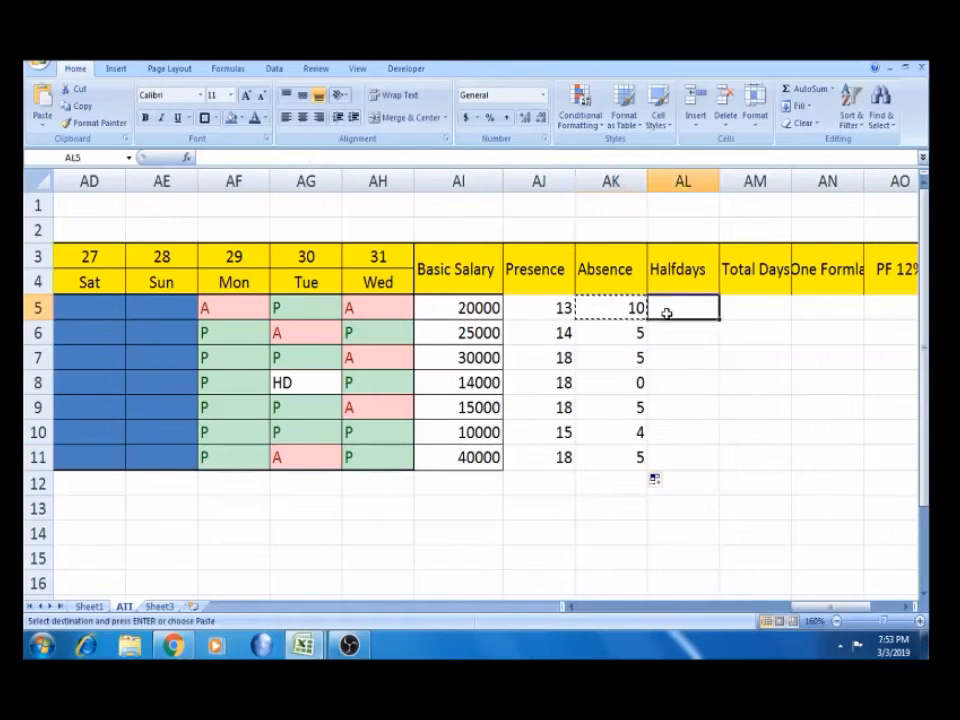
{"action": "key", "text": "ctrl+v"}
Change AL5's criterion to "HD" and fill it down through row 11
{"action": "left_click", "coordinate": [301, 157]}
{"action": "key", "text": "BackSpace"}
{"action": "type", "text": "HD"}
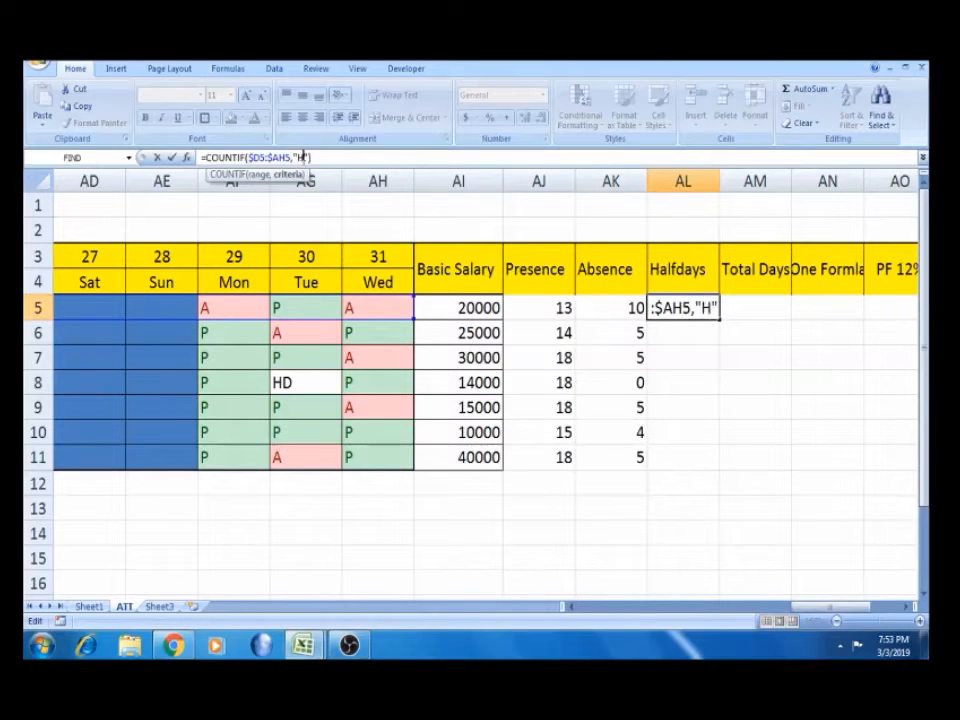
{"action": "key", "text": "Return"}
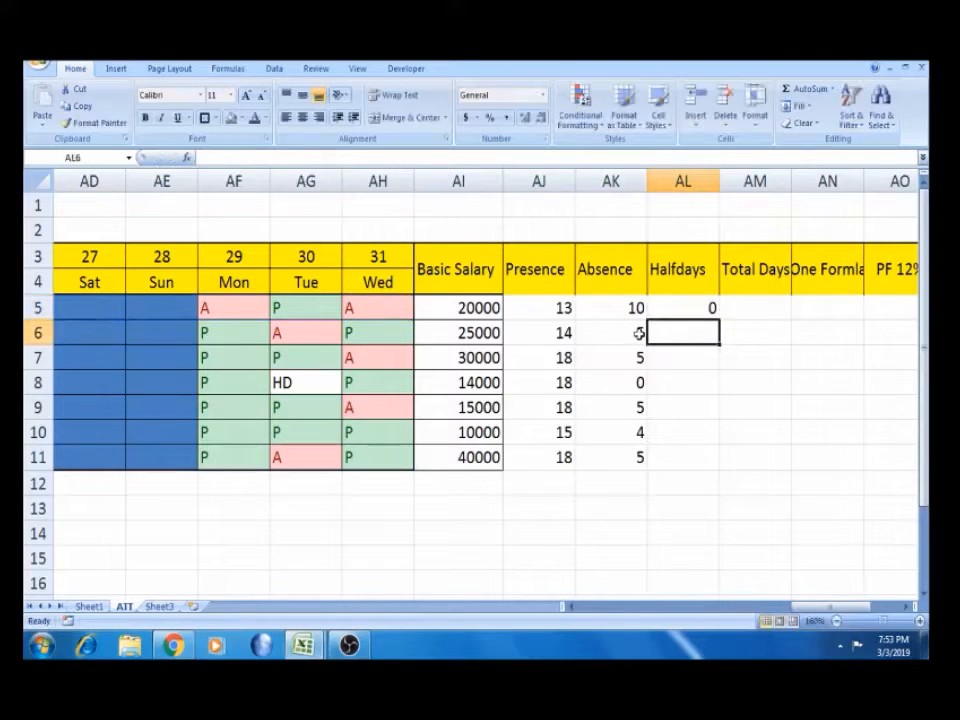
{"action": "left_click", "coordinate": [682, 307]}
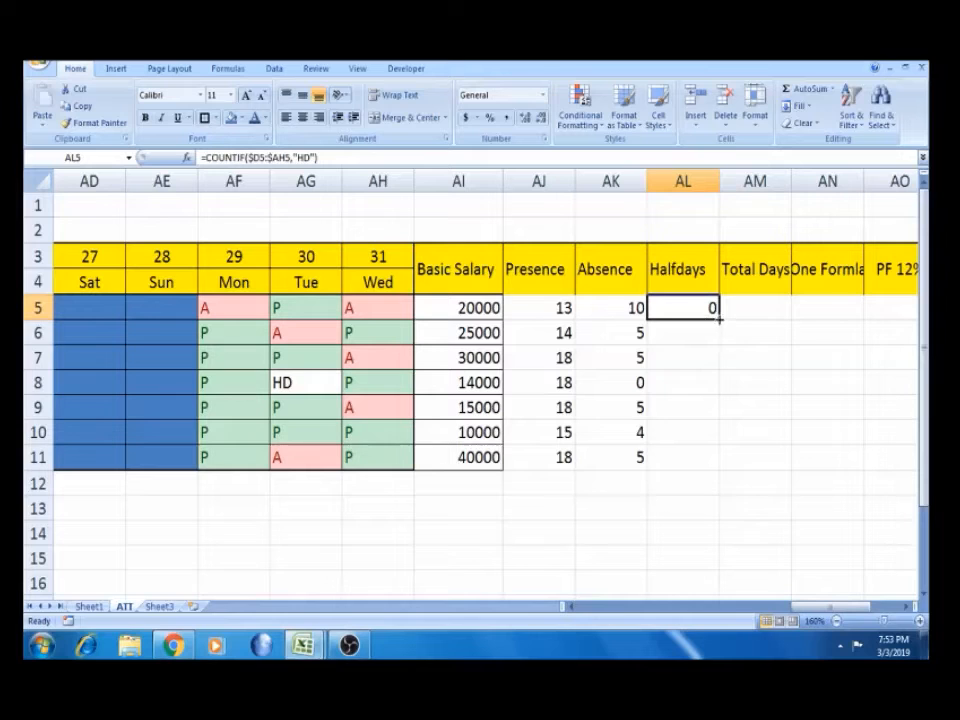
{"action": "double_click", "coordinate": [718, 319]}
{"action": "left_click", "coordinate": [700, 388]}
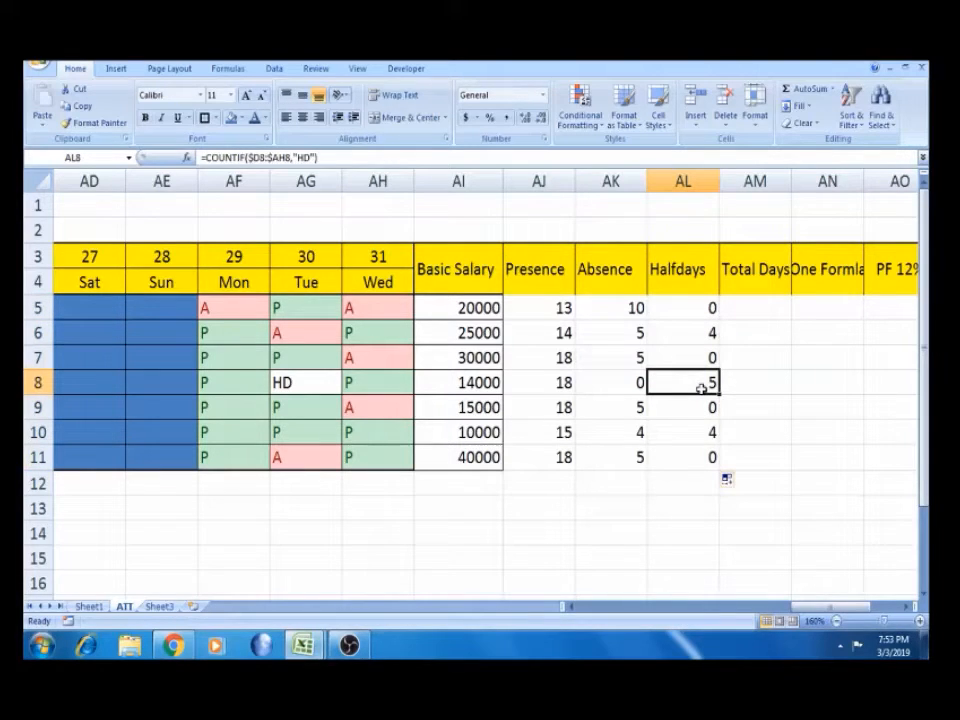
{"action": "key", "text": "Up"}
{"action": "key", "text": "Up"}
{"action": "key", "text": "Up"}
{"action": "key", "text": "Up"}
{"action": "key", "text": "Right"}
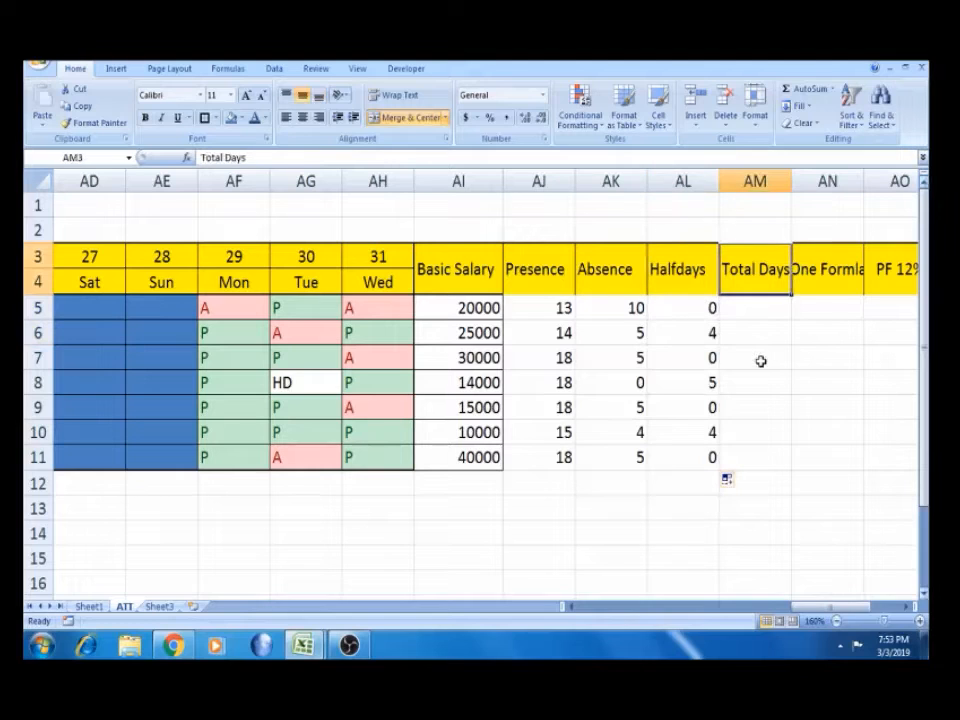
AutoFit column AM so the Total Days heading fits completely
{"action": "double_click", "coordinate": [791, 180]}
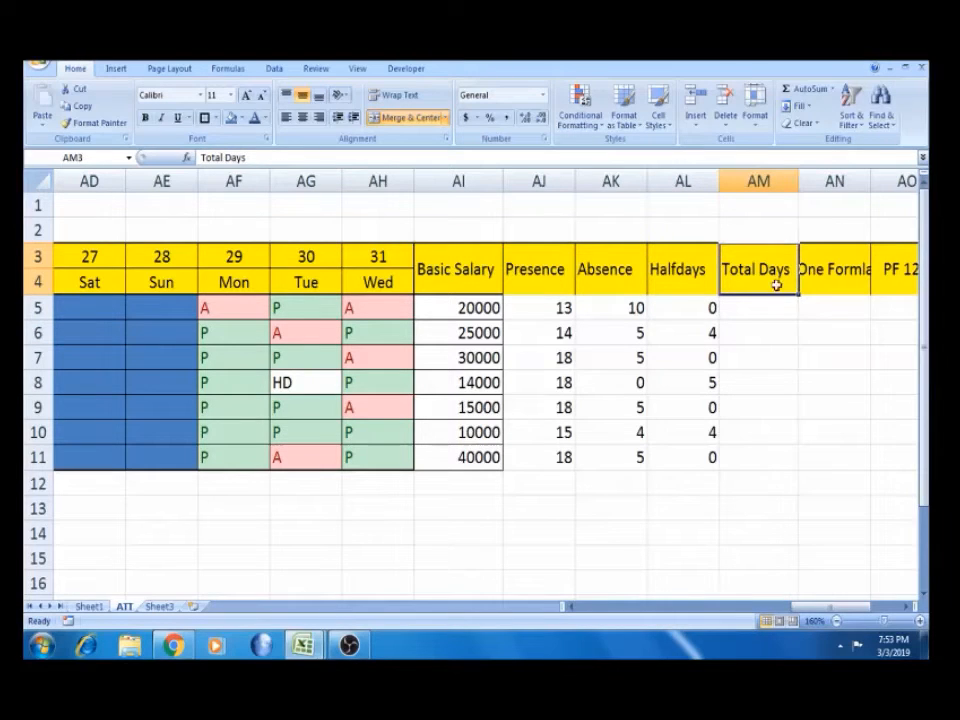
{"action": "left_click", "coordinate": [755, 305]}
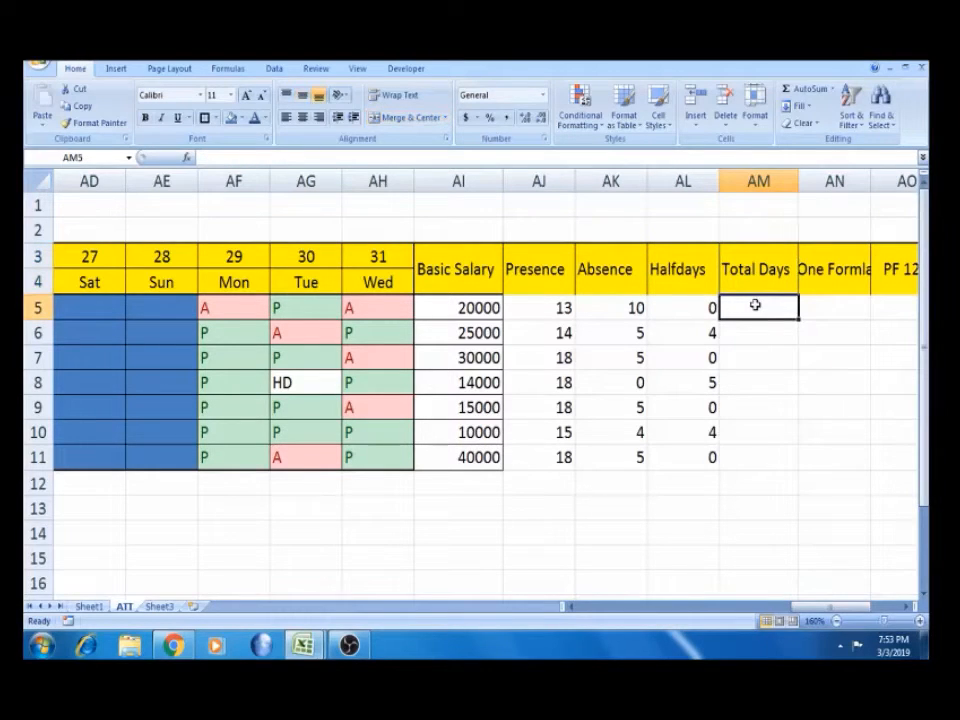
{"action": "type", "text": "="}
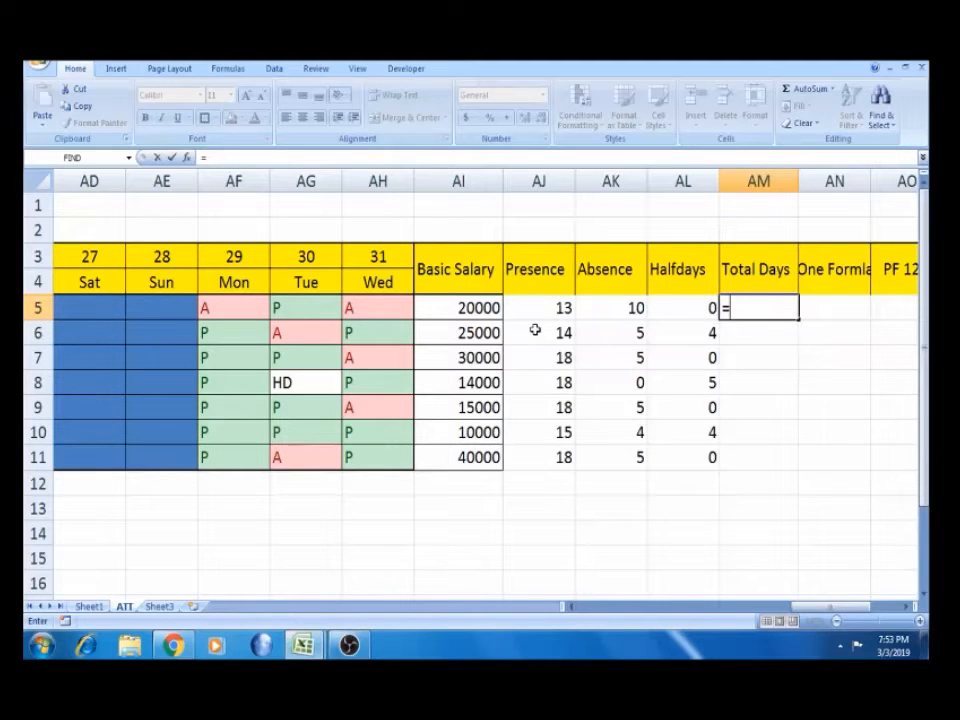
{"action": "key", "text": "Escape"}
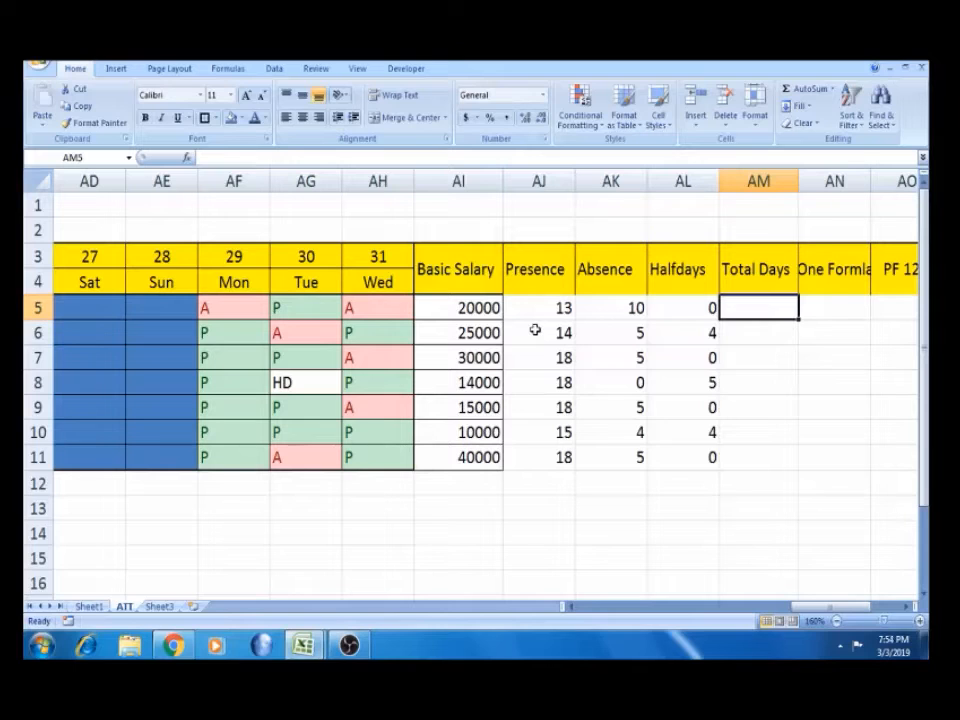
Review the Presence, Absence and Halfdays formulas in rows 6 and 7
{"action": "left_click", "coordinate": [536, 332]}
{"action": "left_click", "coordinate": [615, 327]}
{"action": "left_click", "coordinate": [715, 347]}
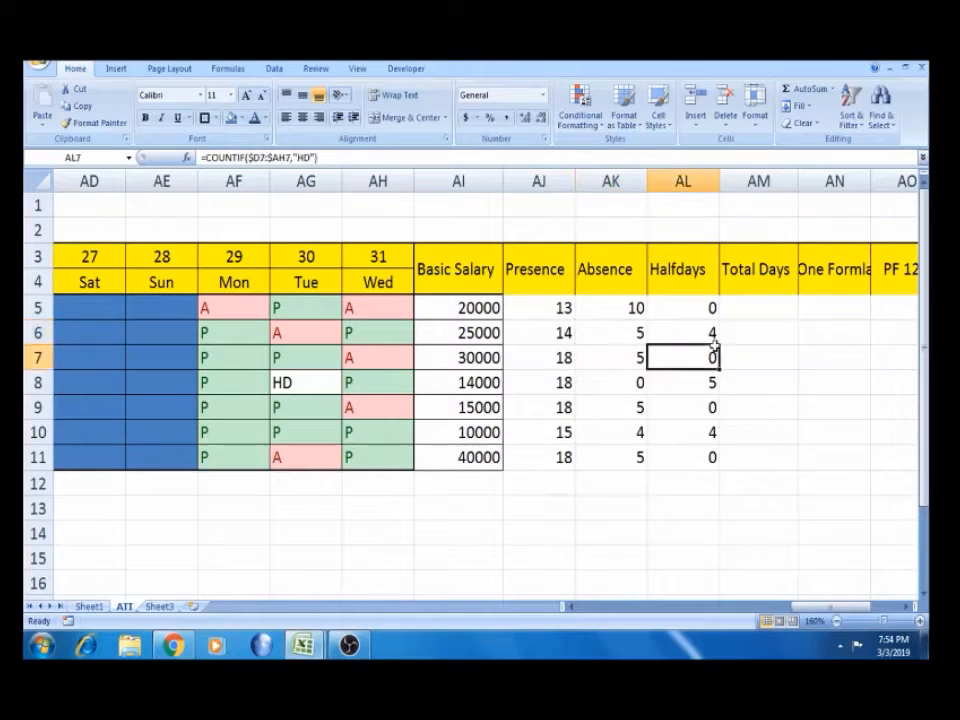
{"action": "left_click", "coordinate": [739, 309]}
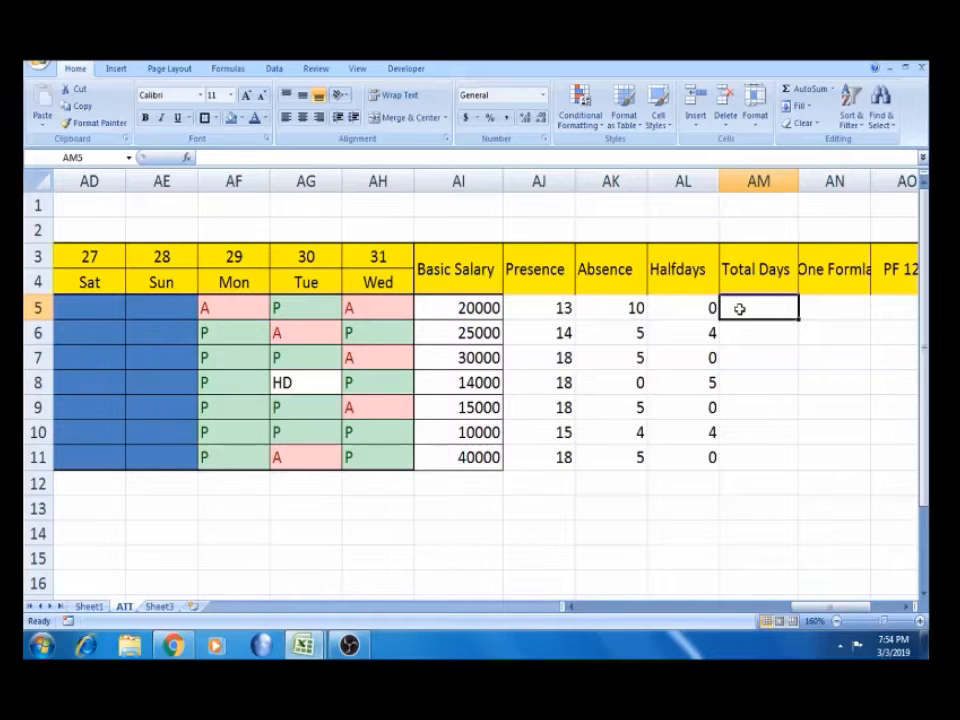
{"action": "left_click", "coordinate": [562, 332]}
{"action": "left_click", "coordinate": [698, 331]}
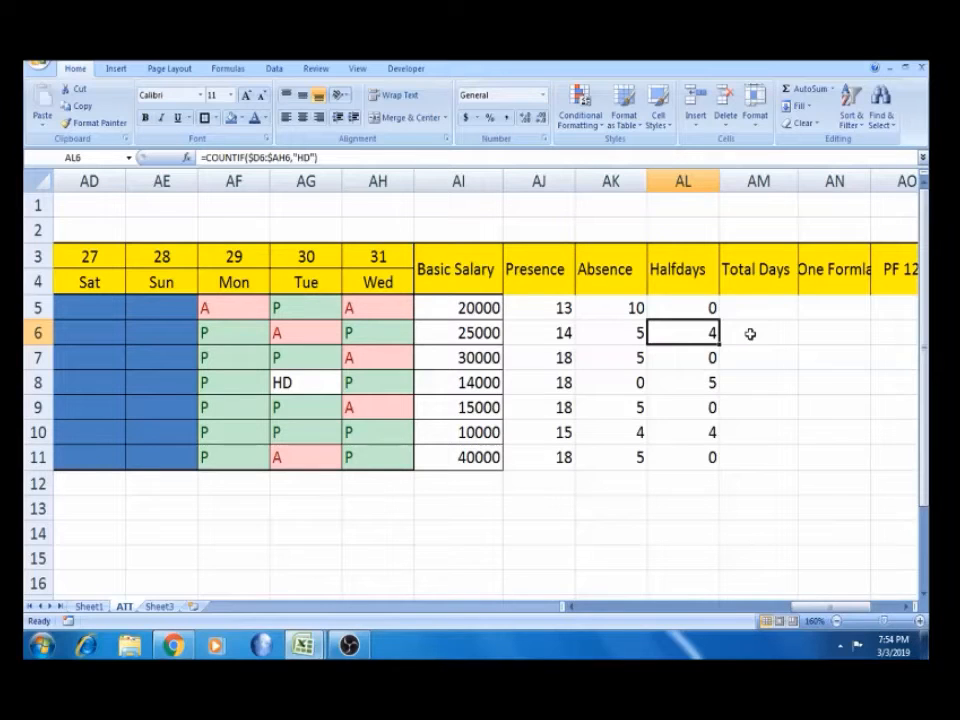
Enter =AJ5+(AL5/2) in AM5 as the first Total Days formula
{"action": "left_click", "coordinate": [749, 307]}
{"action": "type", "text": "="}
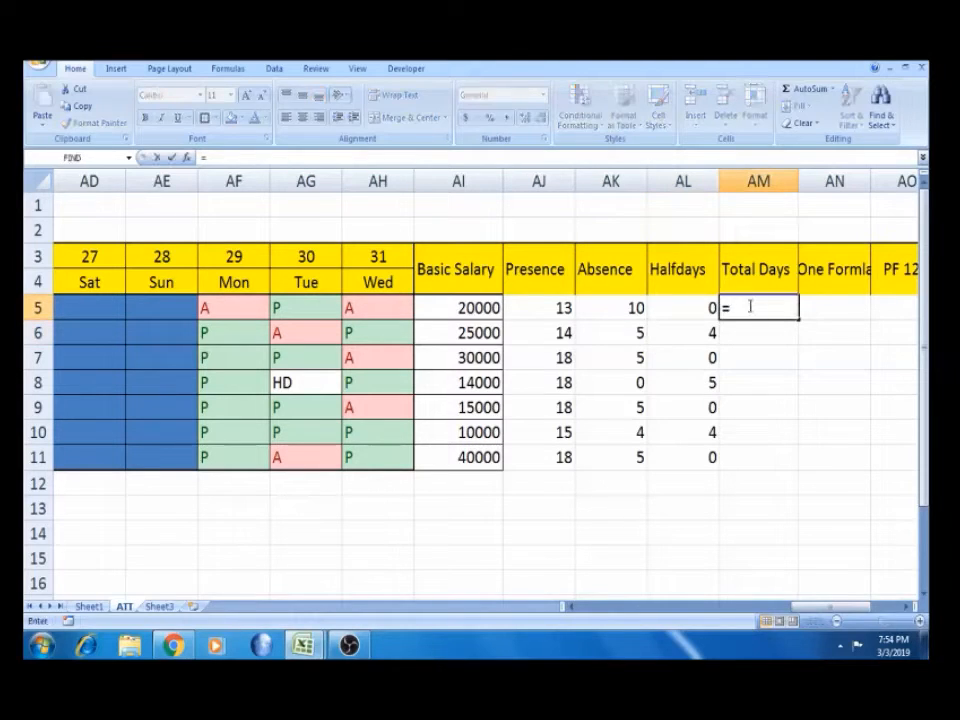
{"action": "left_click", "coordinate": [540, 306]}
{"action": "type", "text": "+"}
{"action": "left_click", "coordinate": [666, 308]}
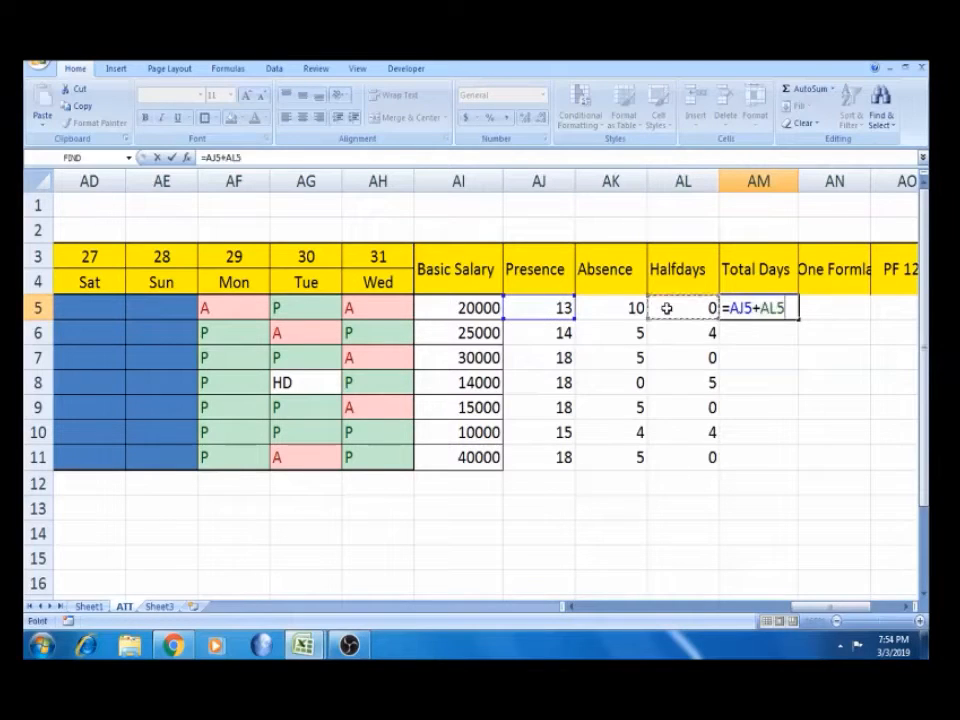
{"action": "type", "text": "/2"}
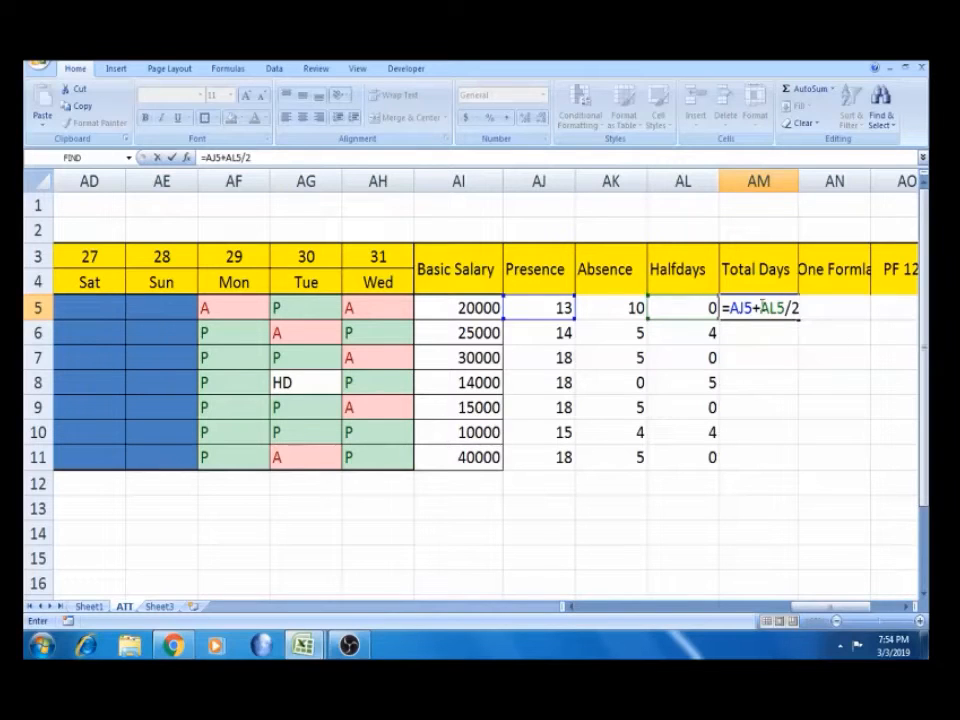
{"action": "left_click", "coordinate": [761, 309]}
{"action": "type", "text": "("}
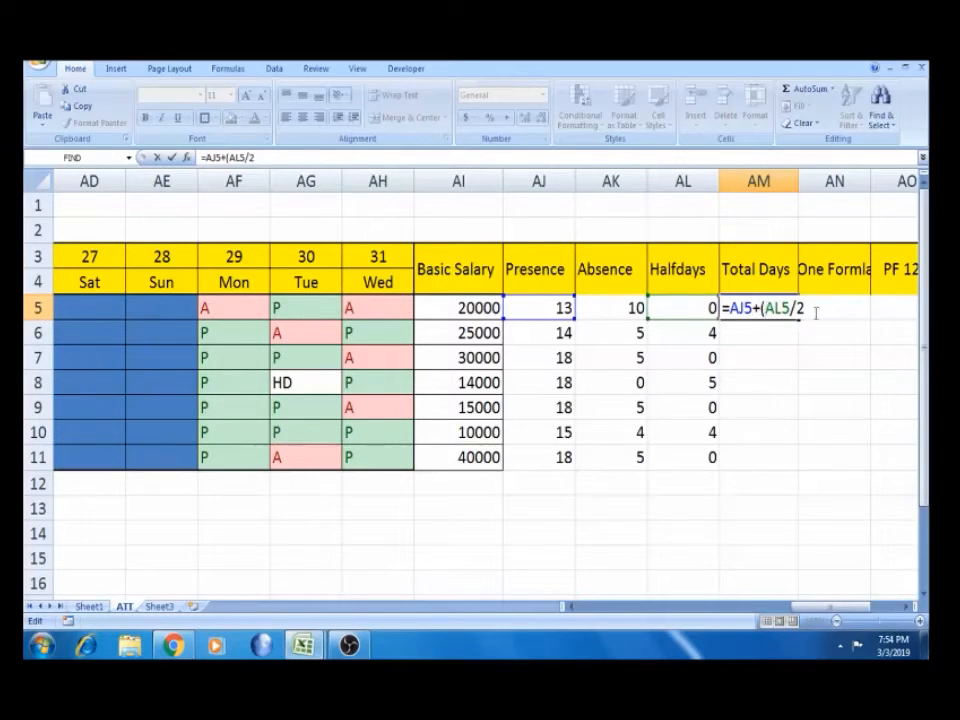
{"action": "left_click", "coordinate": [816, 310]}
{"action": "type", "text": ")"}
{"action": "key", "text": "Return"}
Fill the Total Days formula down to row 11, giving 13, 16, 18, 20.5, 18, 17, 18
{"action": "left_click", "coordinate": [778, 303]}
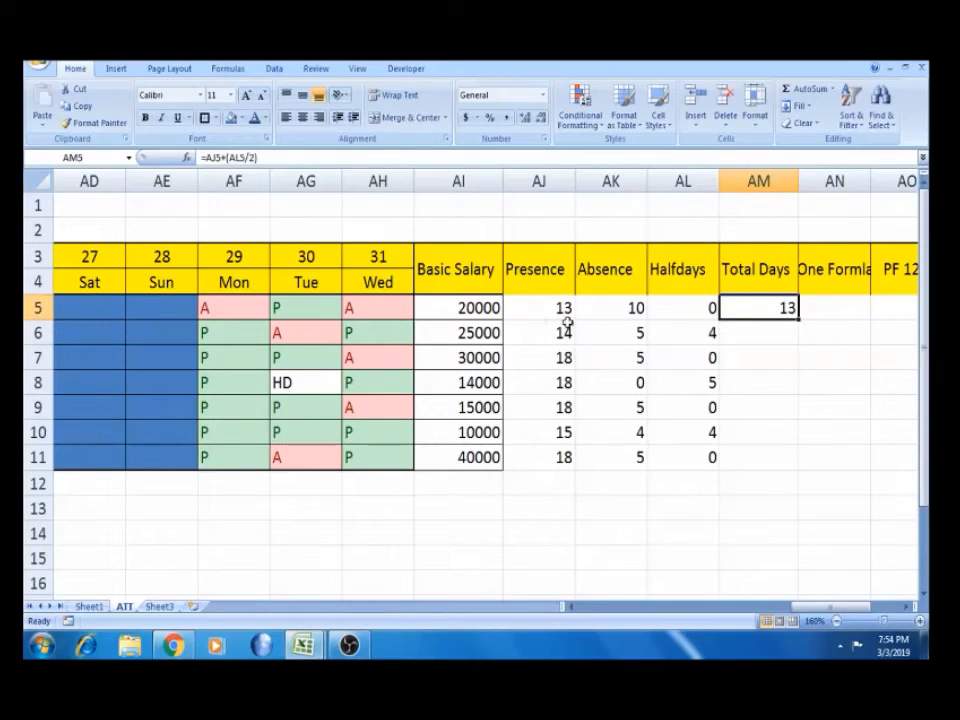
{"action": "double_click", "coordinate": [799, 317]}
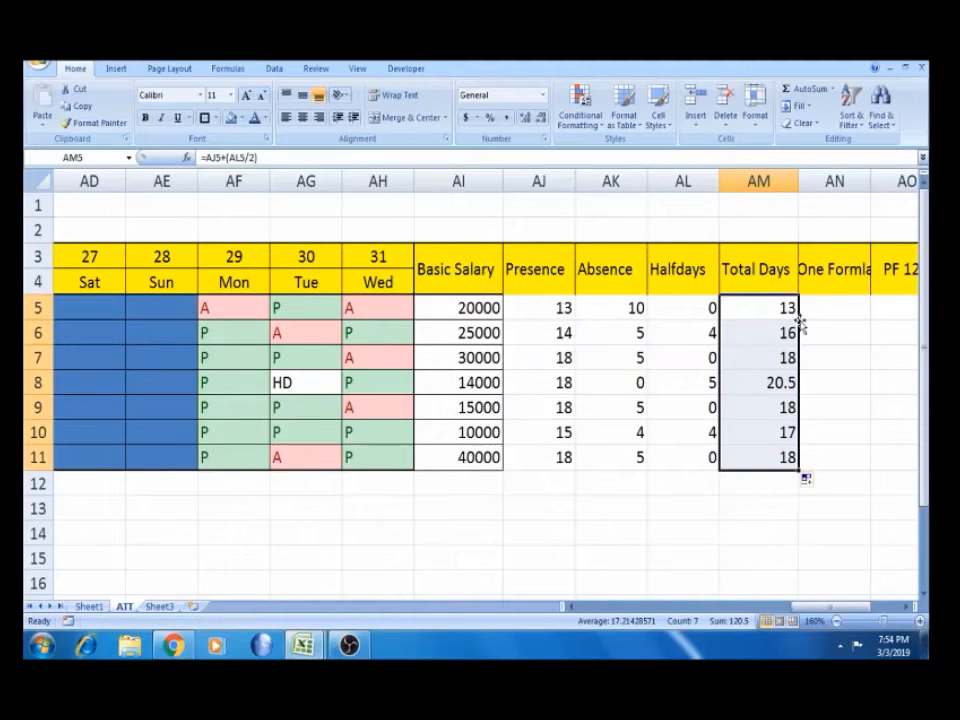
{"action": "left_click", "coordinate": [786, 329]}
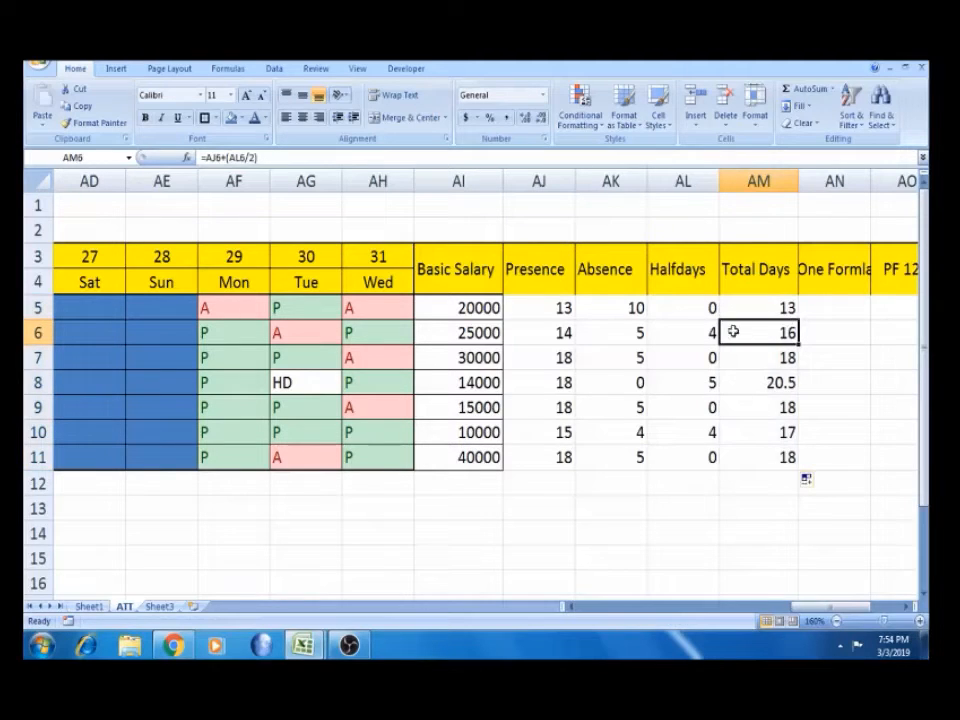
Review the row 6 Presence, Halfdays and Total Days formulas and row 8's counts
{"action": "left_click", "coordinate": [674, 338]}
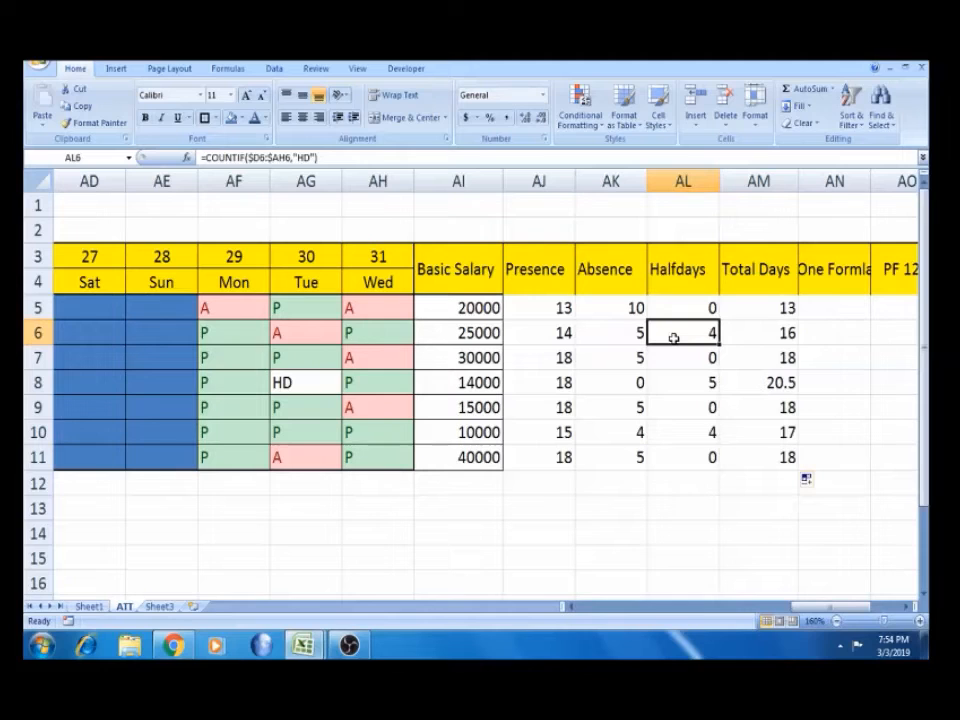
{"action": "left_click", "coordinate": [566, 333]}
{"action": "left_click", "coordinate": [680, 334]}
{"action": "left_click", "coordinate": [778, 329]}
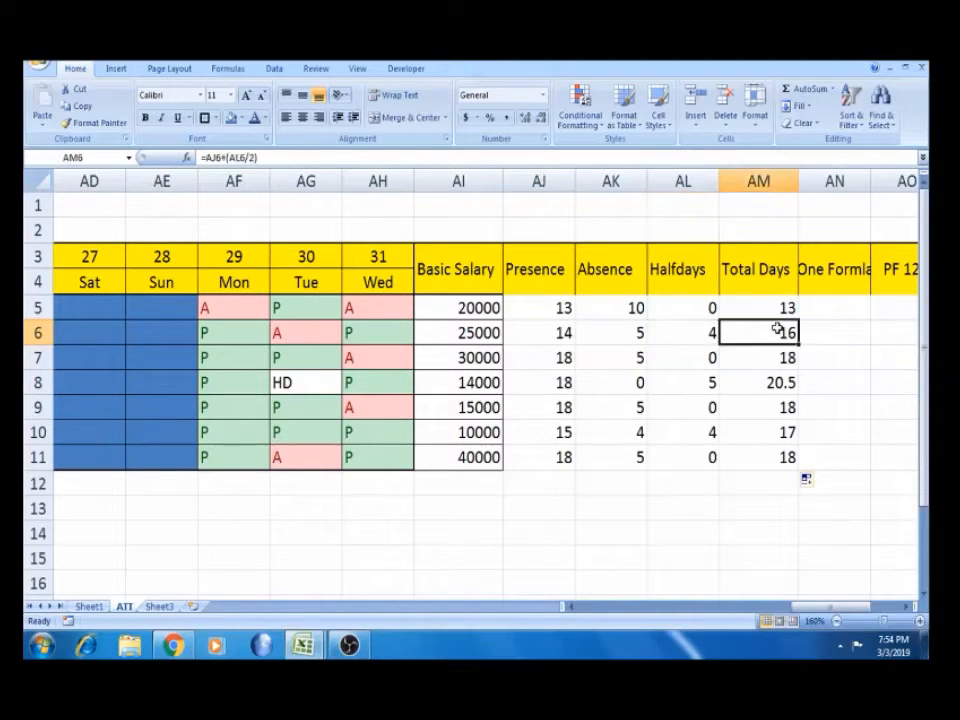
{"action": "key", "text": "Down"}
{"action": "key", "text": "Down"}
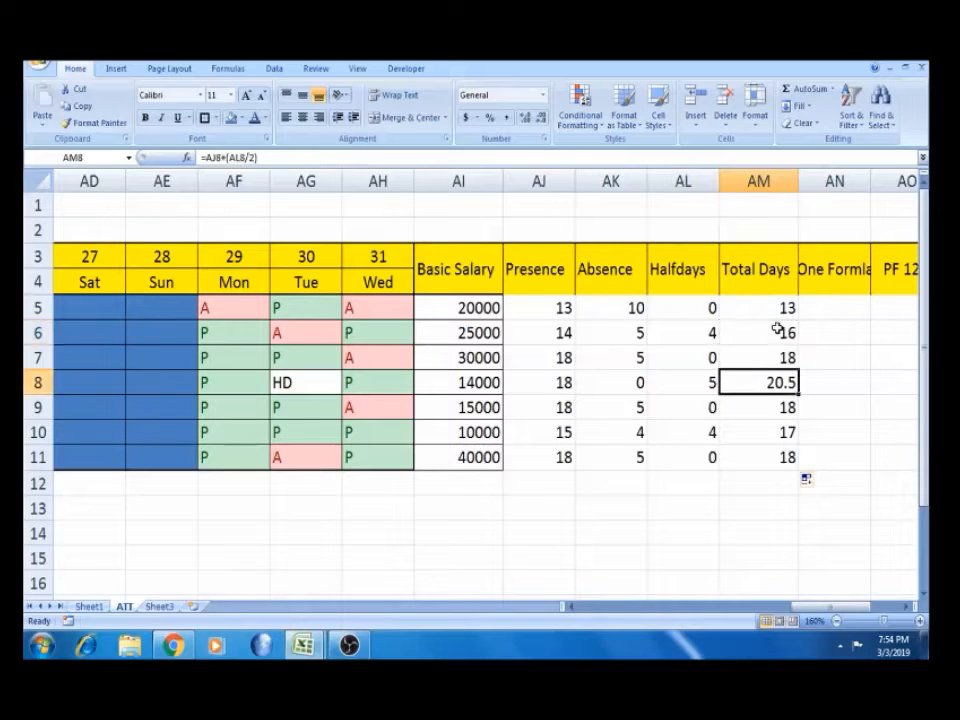
{"action": "key", "text": "Left"}
{"action": "key", "text": "Left"}
{"action": "key", "text": "Left"}
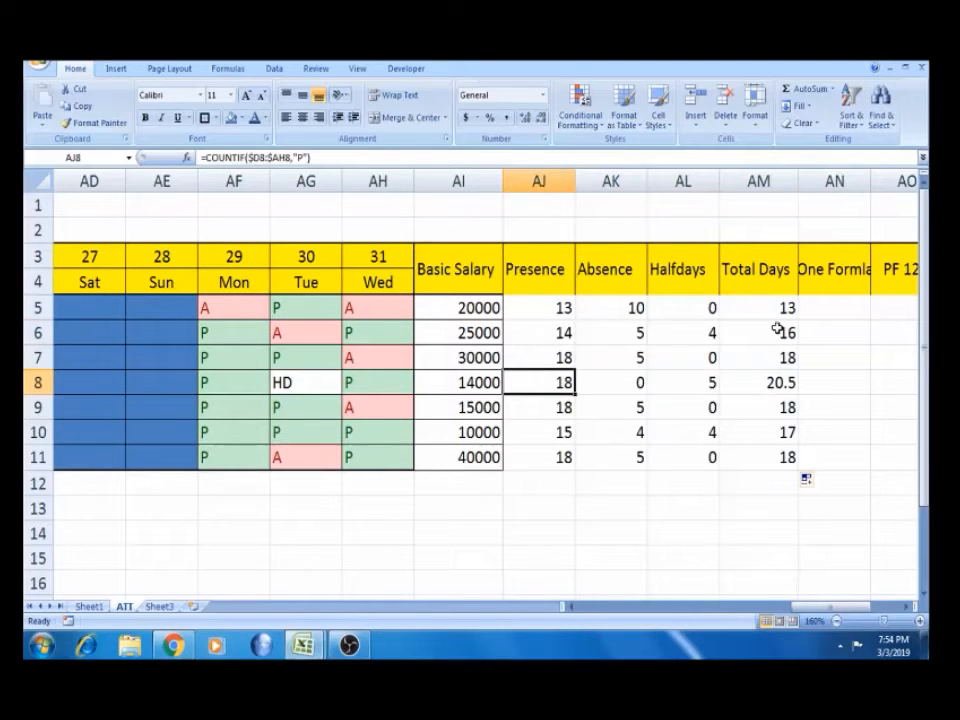
{"action": "left_click", "coordinate": [773, 305]}
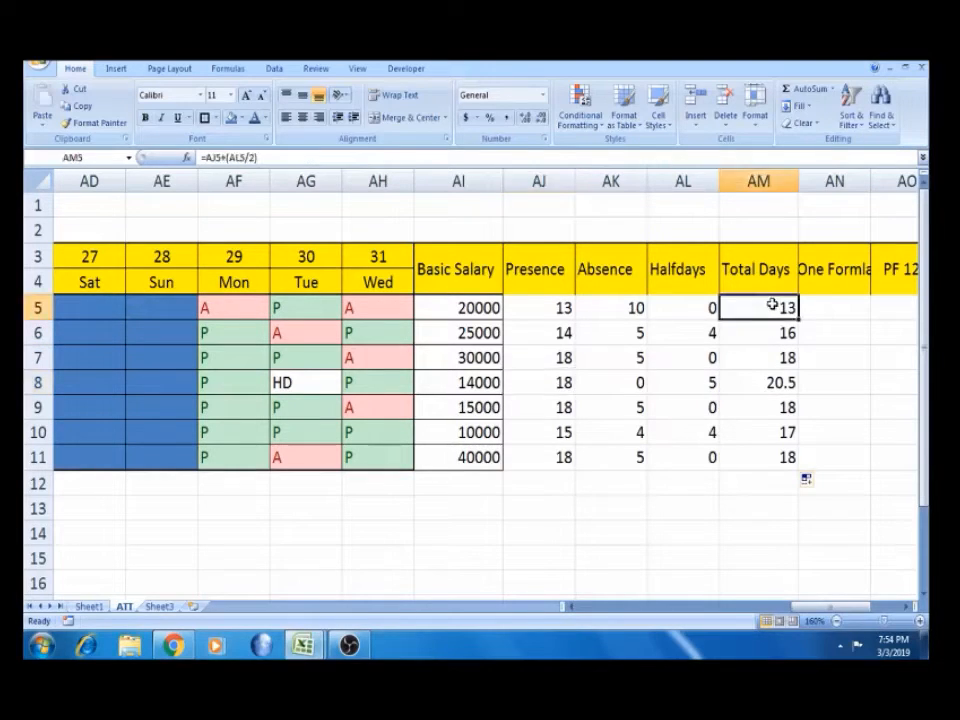
{"action": "key", "text": "Right"}
{"action": "key", "text": "Up"}
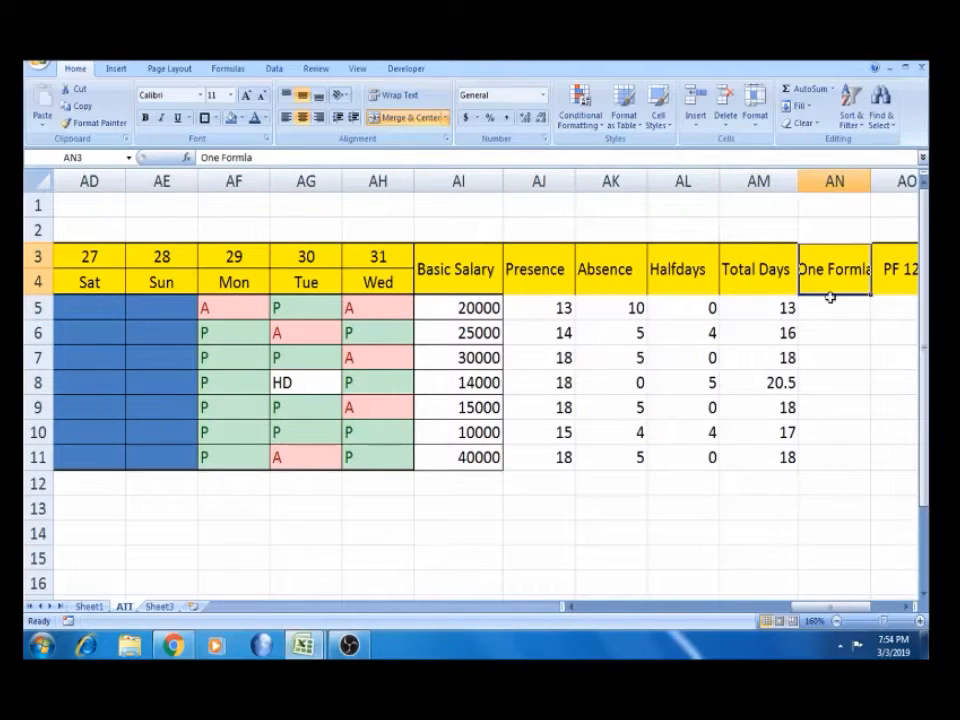
Widen column AN so the One Formla header fits
{"action": "left_click_drag", "start_coordinate": [870, 181], "coordinate": [887, 181]}
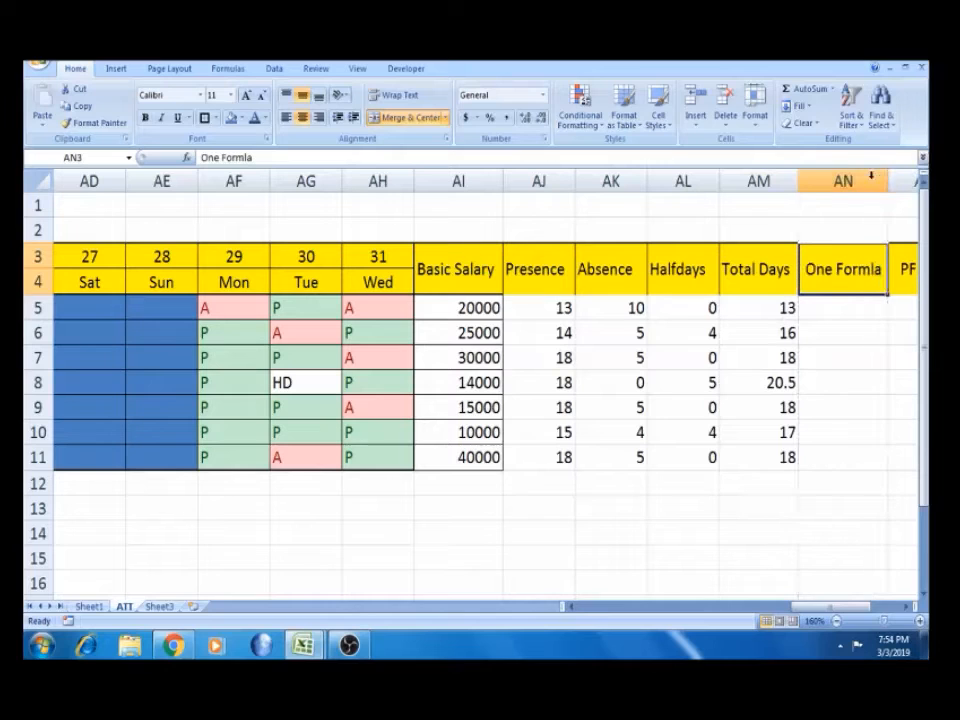
{"action": "left_click", "coordinate": [830, 302]}
{"action": "key", "text": "Right"}
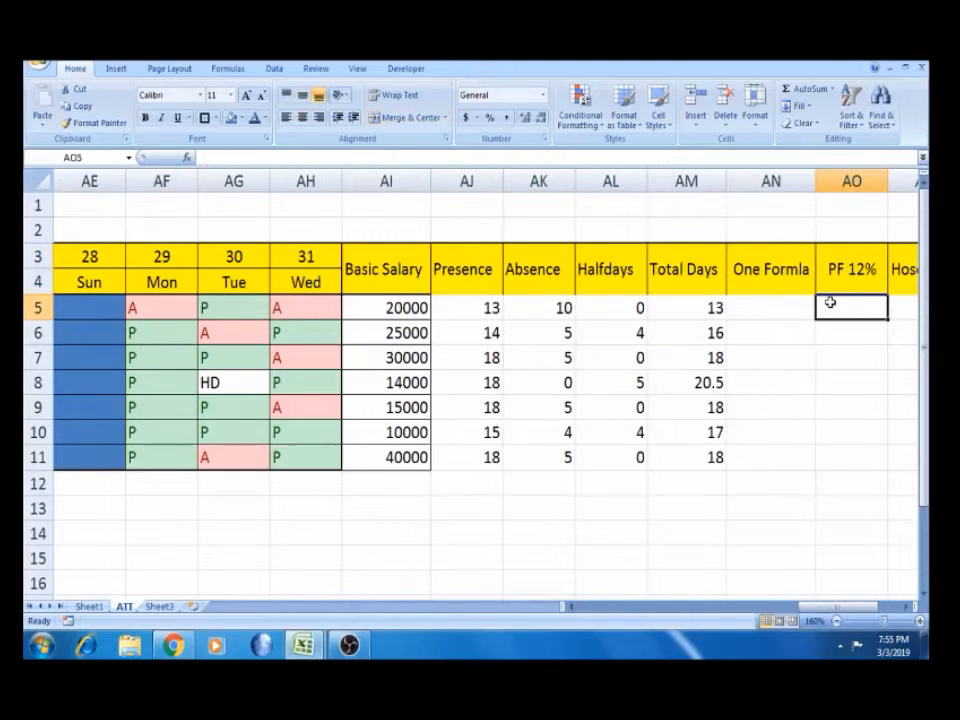
{"action": "key", "text": "Left"}
{"action": "key", "text": "Left"}
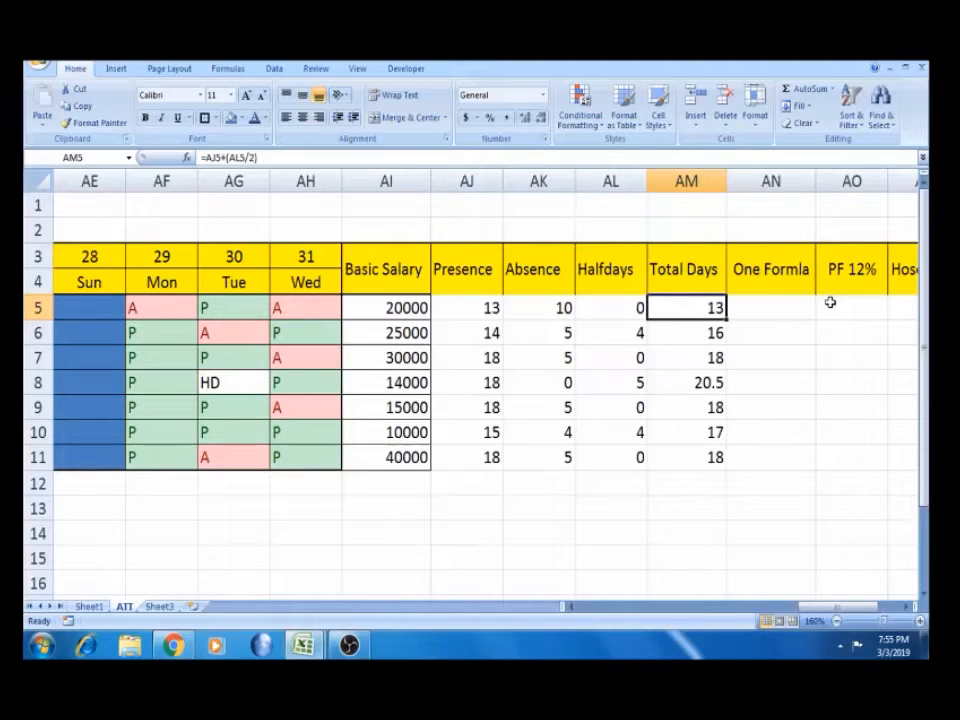
{"action": "key", "text": "Right"}
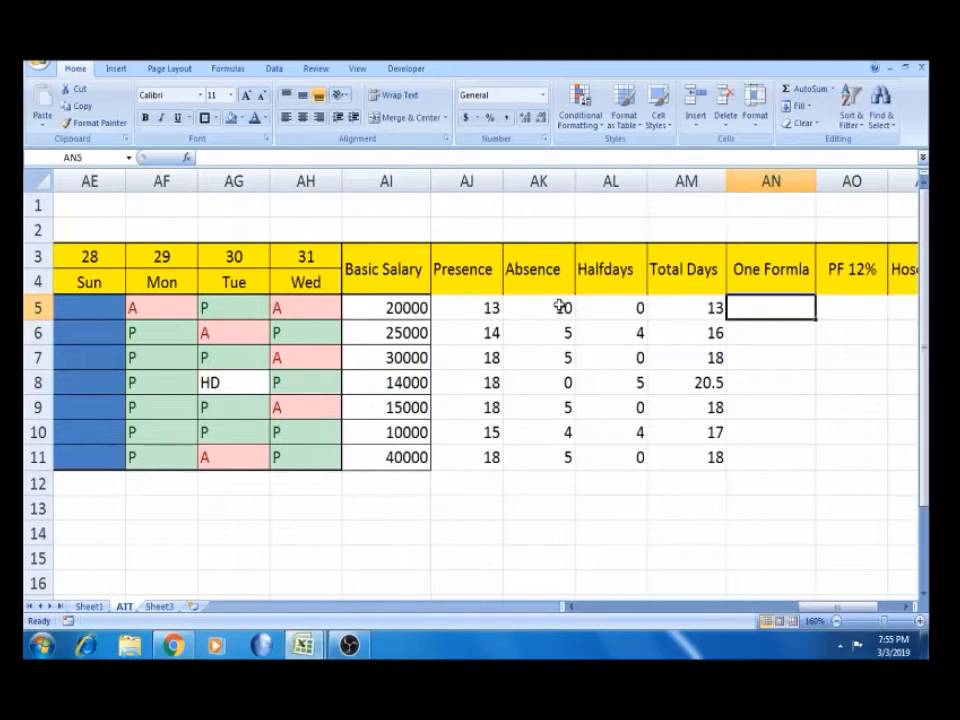
Review row 5's Presence, Absence, Halfdays and Total Days formulas
{"action": "left_click", "coordinate": [688, 317]}
{"action": "left_click", "coordinate": [495, 307]}
{"action": "left_click", "coordinate": [538, 307]}
{"action": "left_click", "coordinate": [596, 307]}
{"action": "left_click", "coordinate": [737, 306]}
{"action": "left_click", "coordinate": [679, 306]}
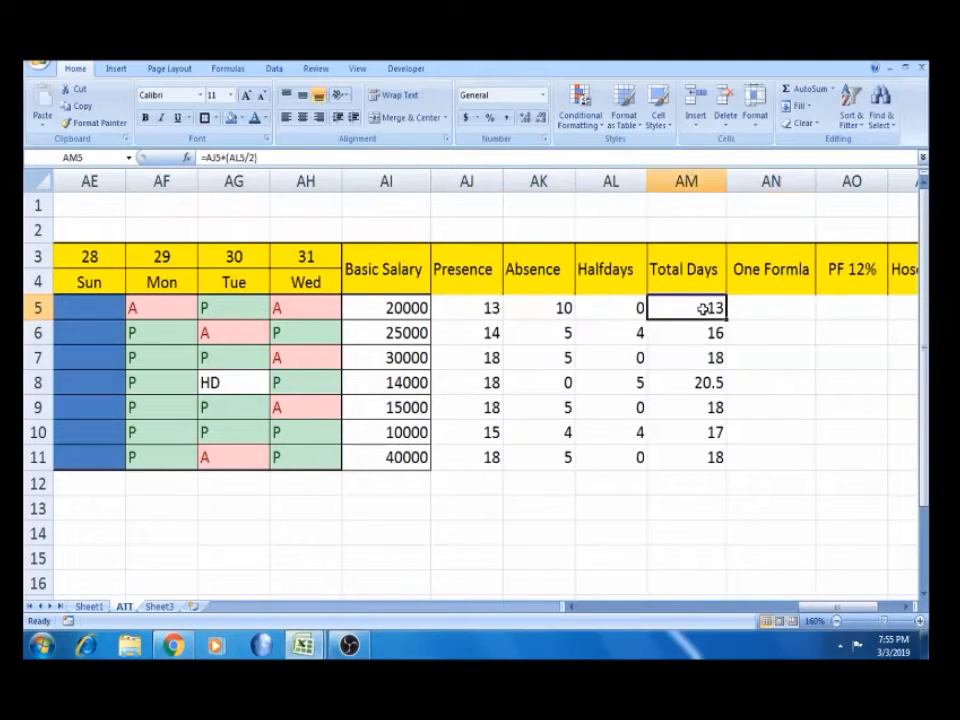
{"action": "left_click", "coordinate": [763, 309]}
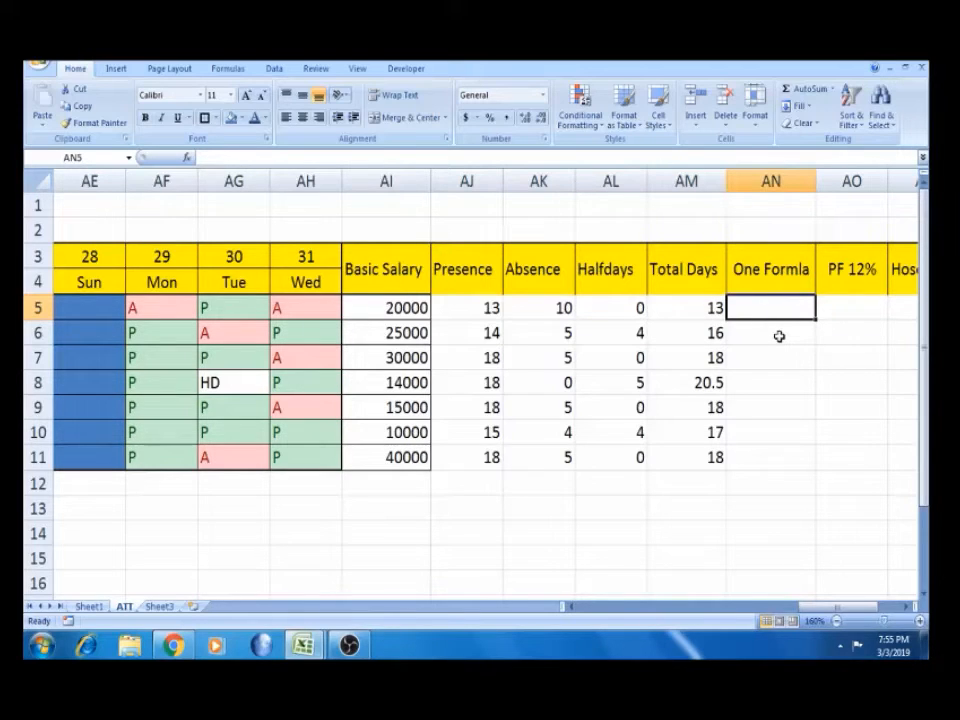
{"action": "left_click", "coordinate": [454, 302]}
Enter =COUNTIF($D5:$AH5,"P") in AN5, copied from the Presence formula, giving 13
{"action": "left_click_drag", "start_coordinate": [310, 157], "coordinate": [206, 157]}
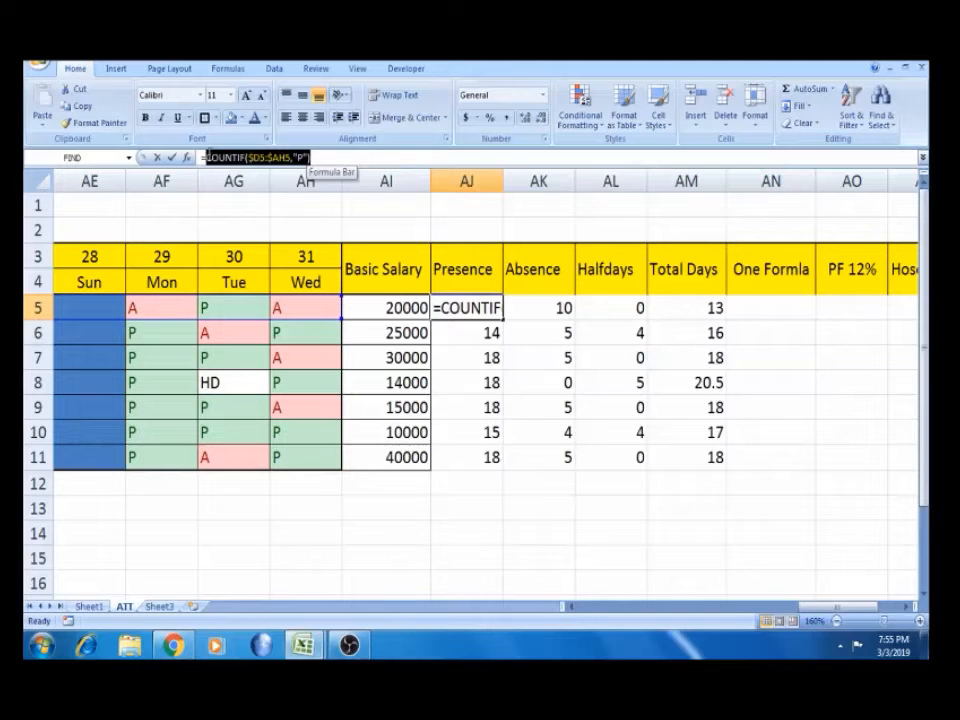
{"action": "key", "text": "ctrl+c"}
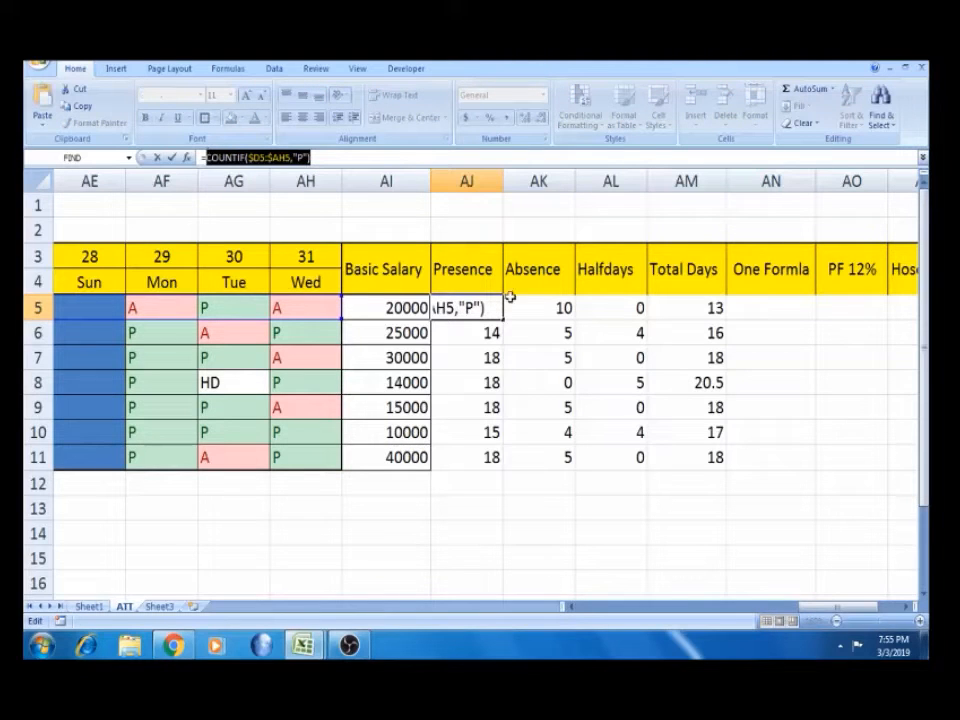
{"action": "left_click", "coordinate": [734, 311]}
{"action": "key", "text": "Escape"}
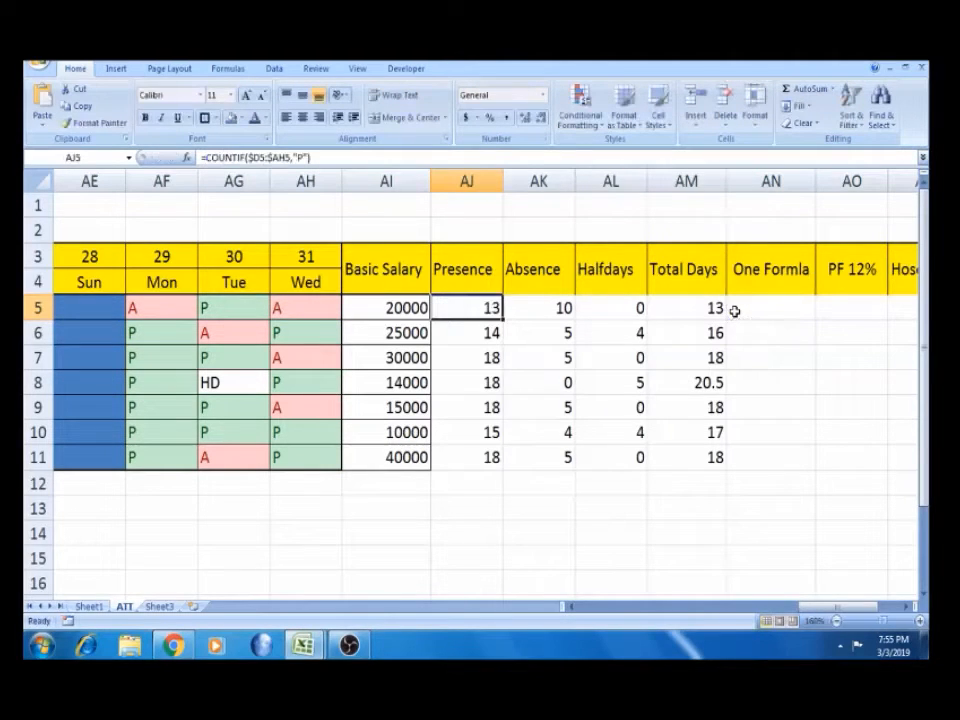
{"action": "left_click", "coordinate": [761, 317]}
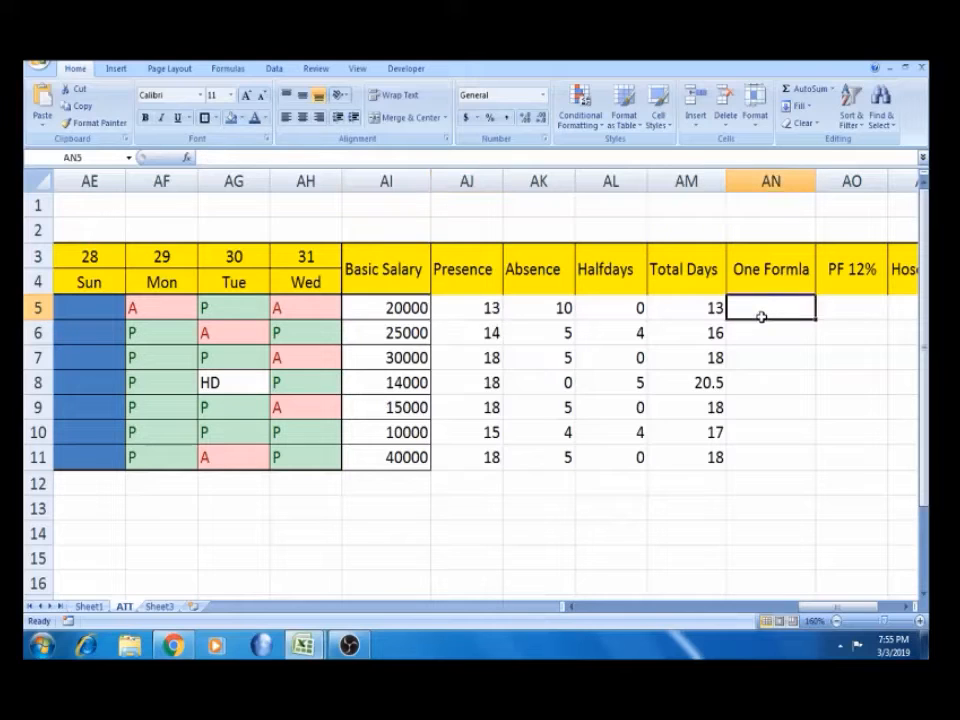
{"action": "type", "text": "="}
{"action": "key", "text": "ctrl+v"}
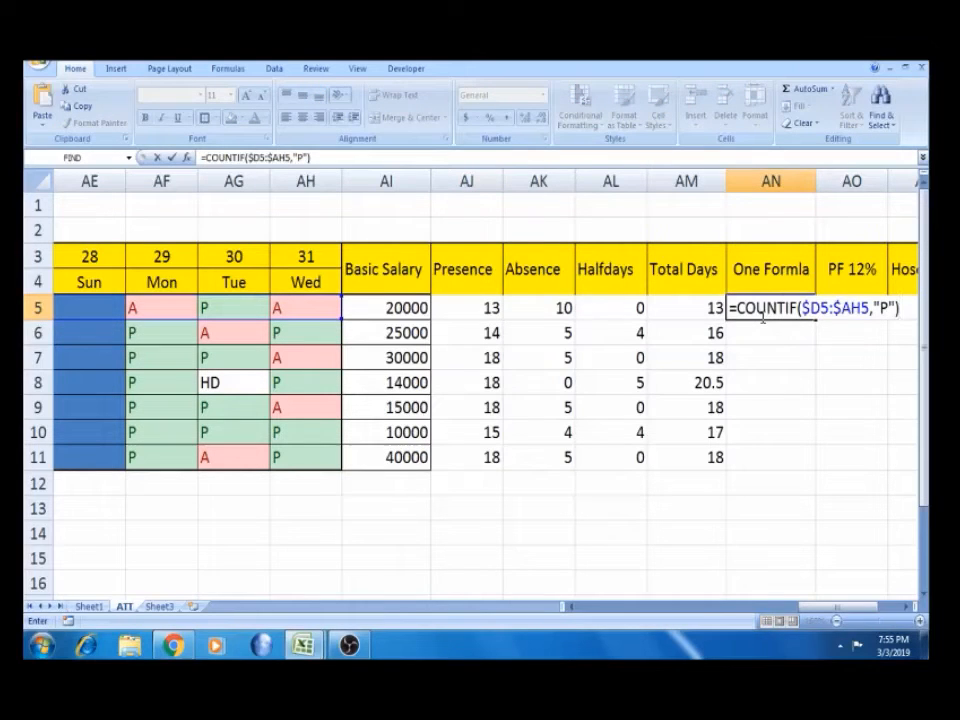
{"action": "left_click", "coordinate": [907, 606]}
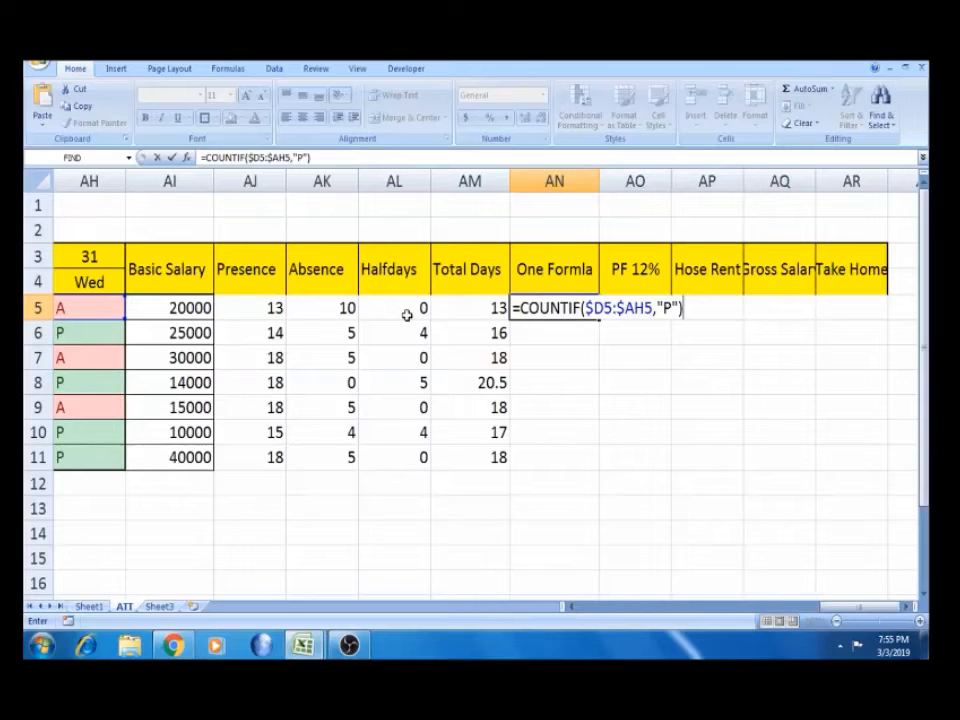
{"action": "key", "text": "Return"}
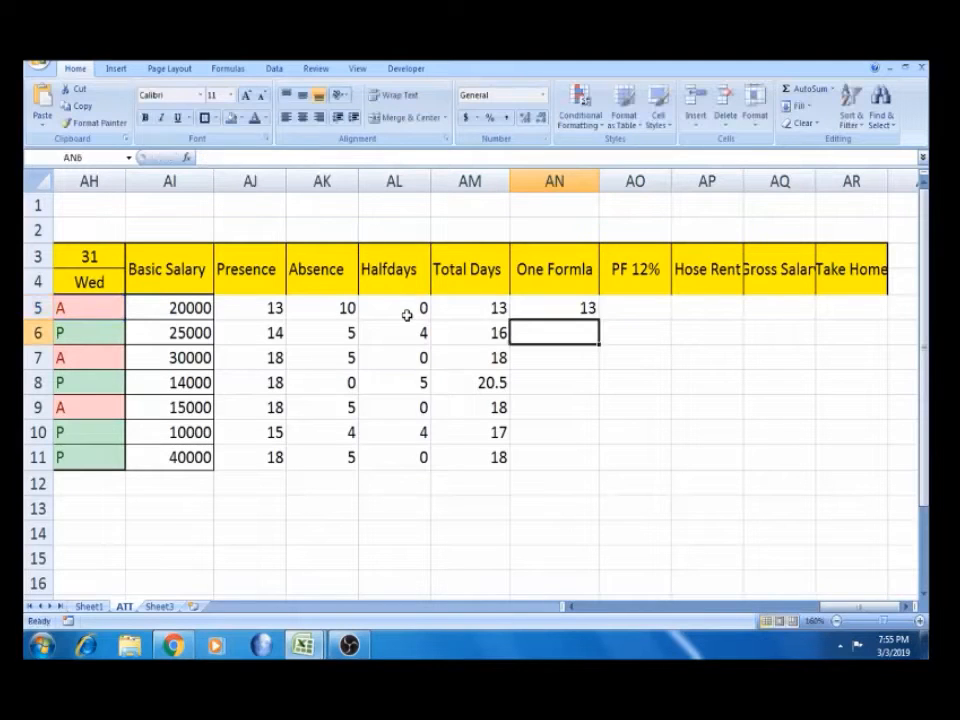
Check row 5's formulas and reopen AN5's formula for editing
{"action": "left_click", "coordinate": [578, 308]}
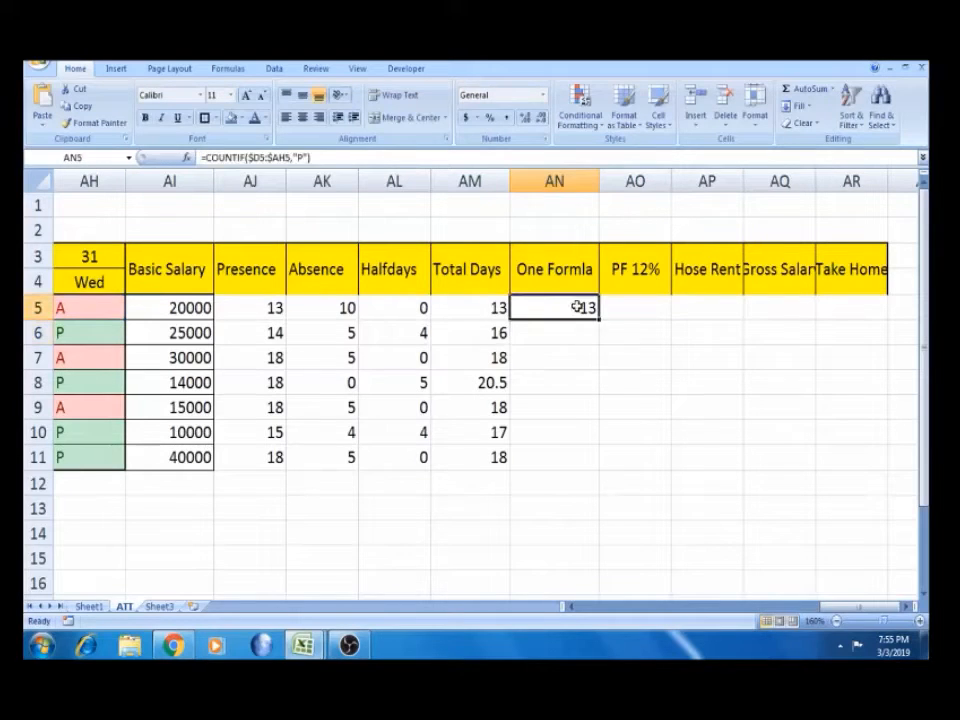
{"action": "left_click", "coordinate": [388, 308]}
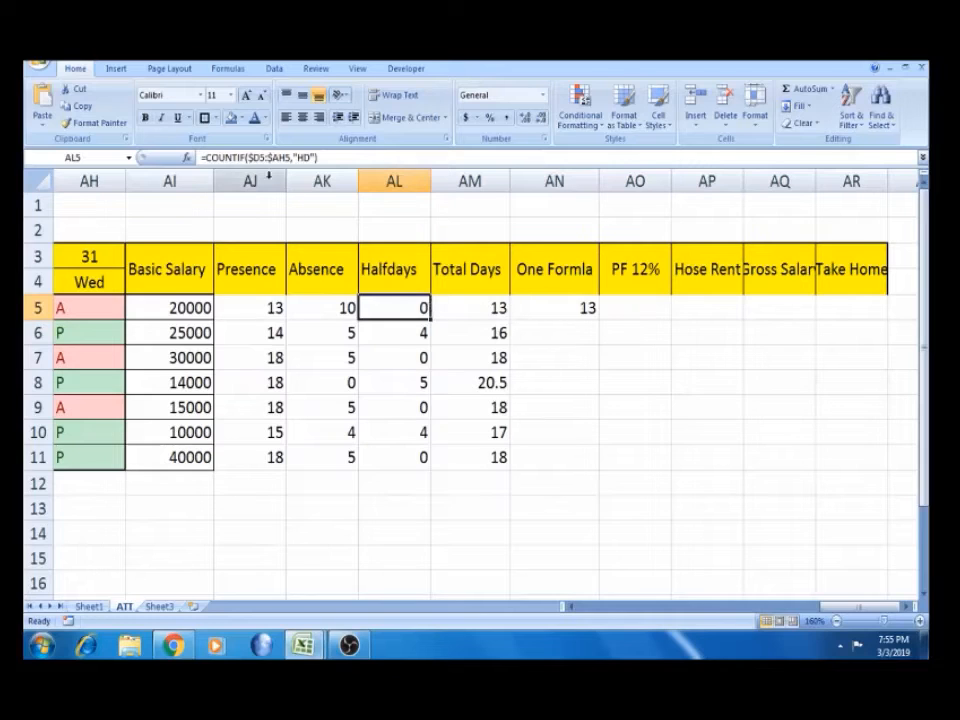
{"action": "left_click", "coordinate": [551, 314]}
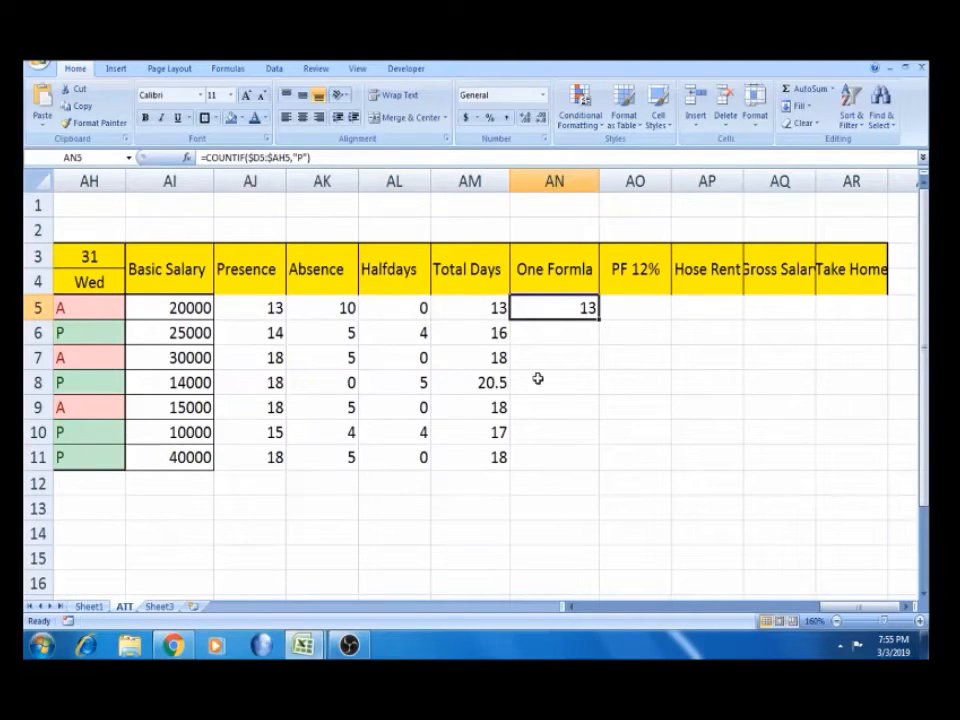
{"action": "key", "text": "F2"}
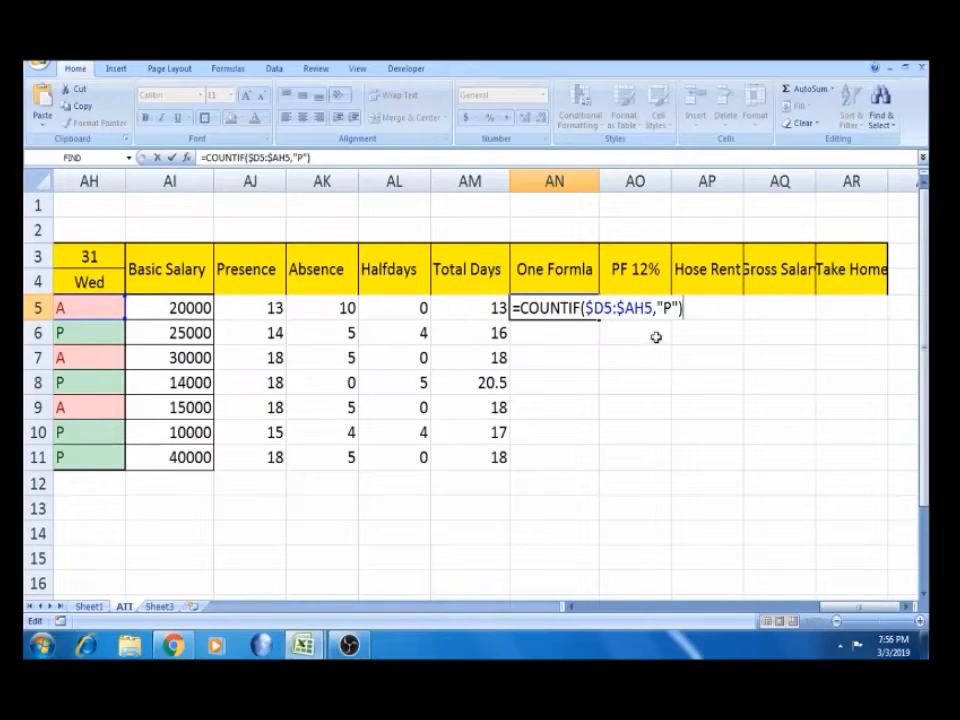
Extend AN5 to add (COUNTIF($D5:$AH5,"HD")/2) to the P count
{"action": "type", "text": "+"}
{"action": "type", "text": "("}
{"action": "key", "text": "ctrl+v"}
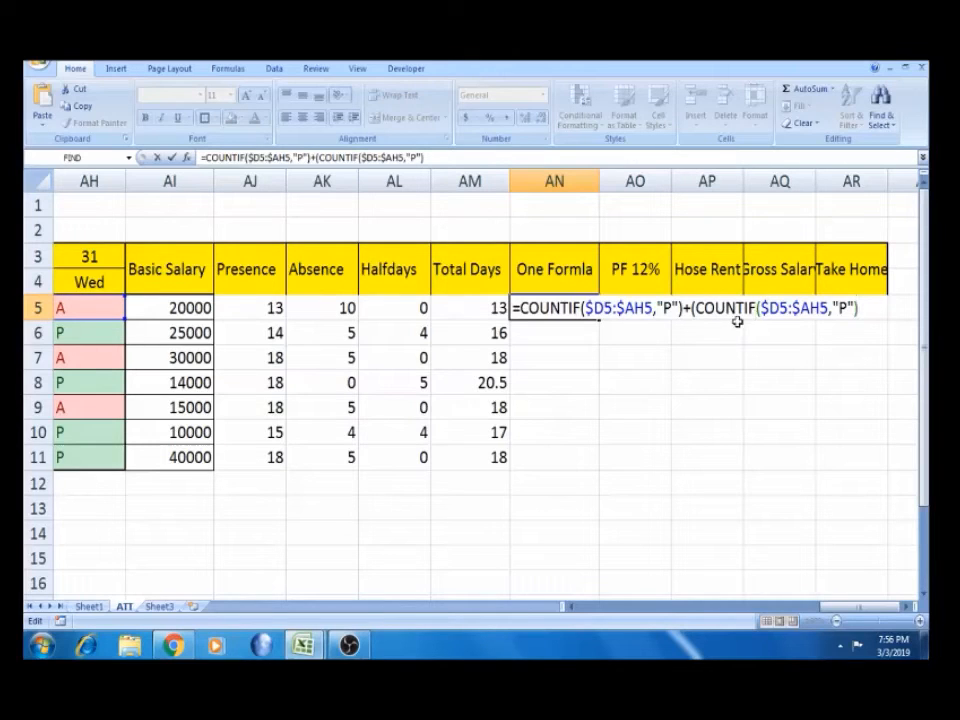
{"action": "left_click", "coordinate": [848, 308]}
{"action": "key", "text": "BackSpace"}
{"action": "type", "text": "D"}
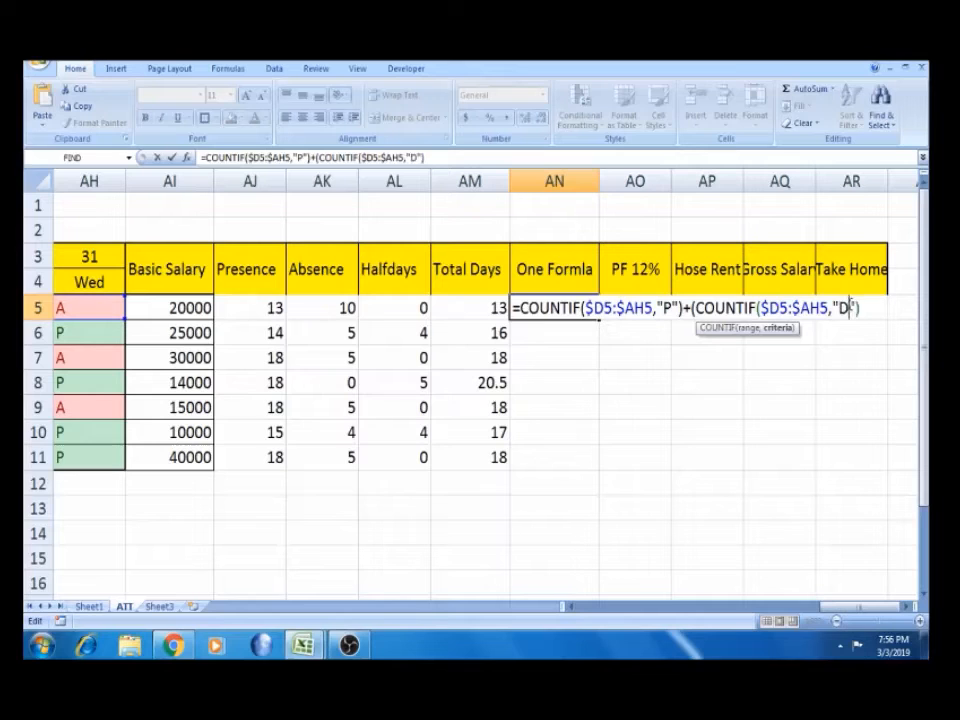
{"action": "key", "text": "BackSpace"}
{"action": "type", "text": "HD"}
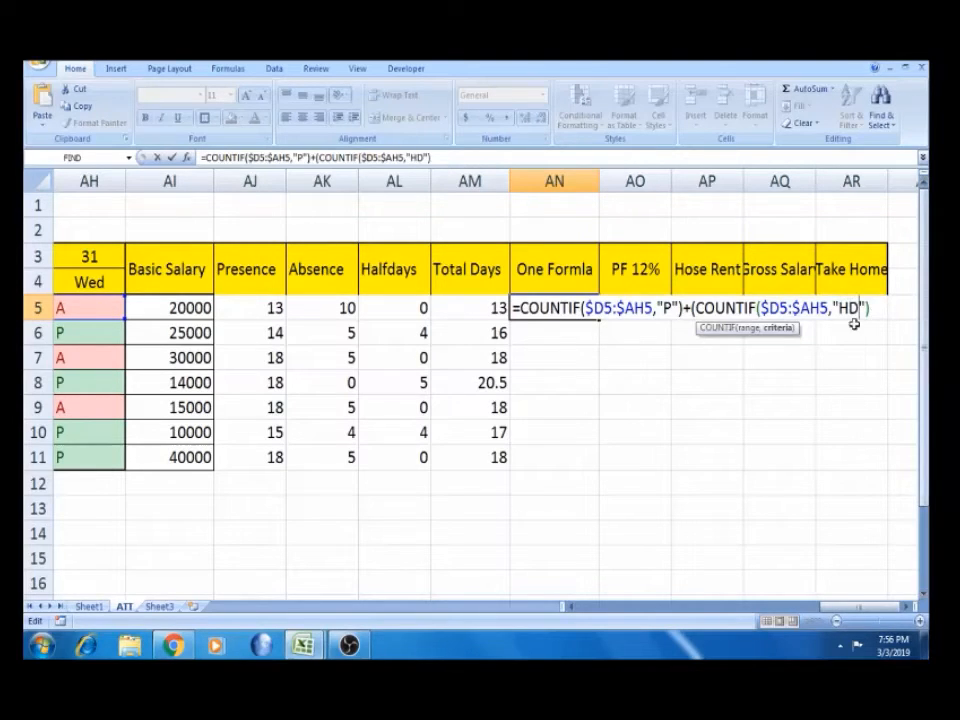
{"action": "left_click", "coordinate": [875, 309]}
{"action": "type", "text": "/2"}
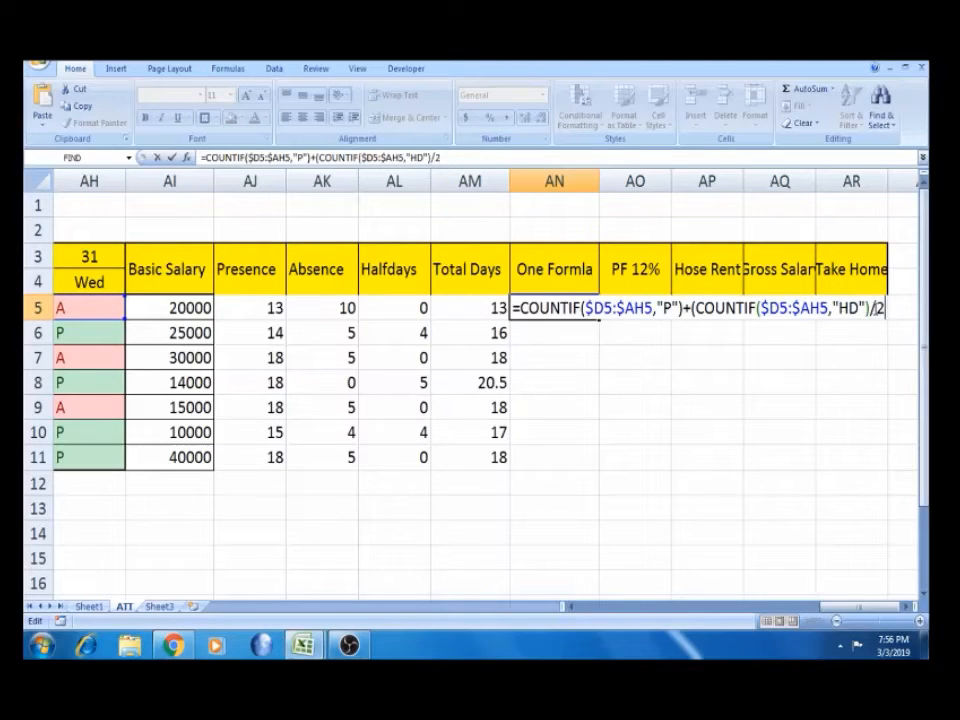
{"action": "type", "text": ")"}
{"action": "key", "text": "Return"}
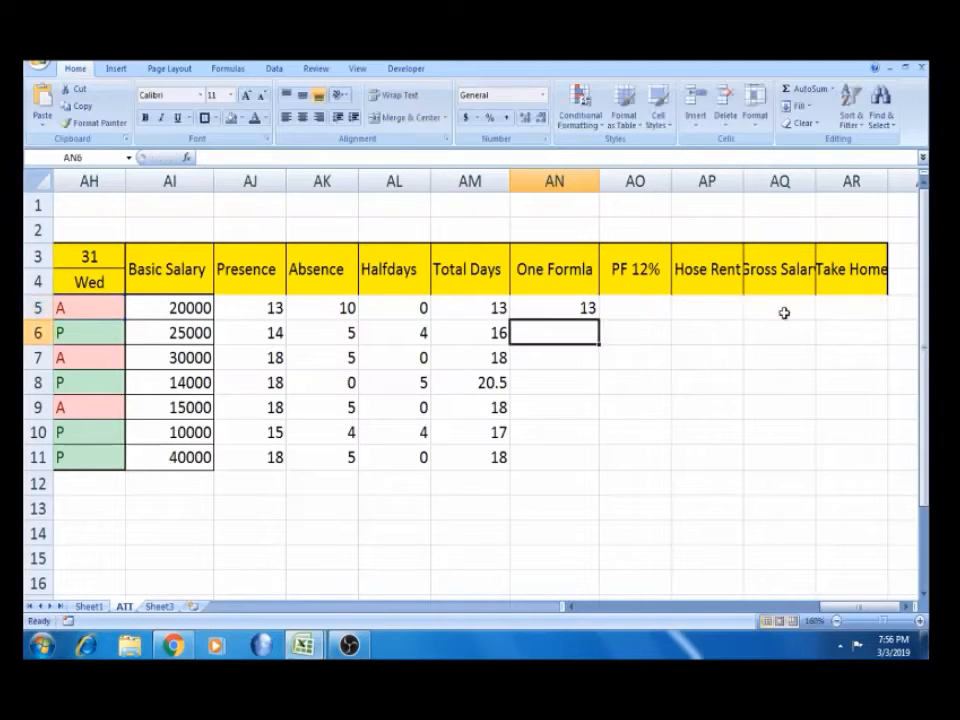
Compare AN5's result with row 5's Presence and Total Days values
{"action": "left_click", "coordinate": [585, 307]}
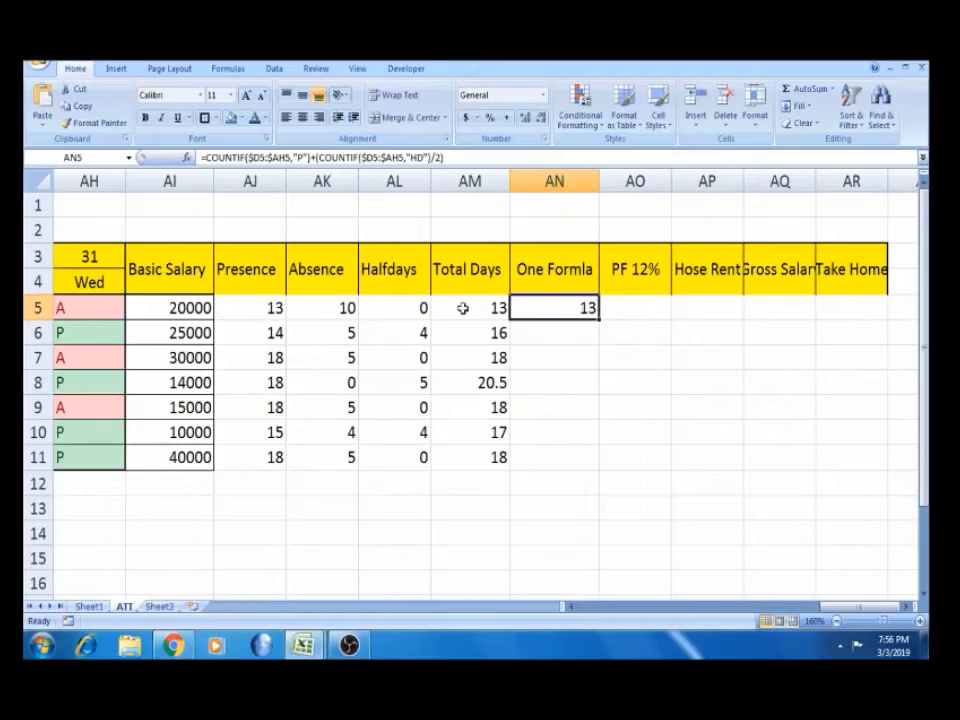
{"action": "left_click", "coordinate": [275, 300]}
{"action": "key", "text": "shift+Right"}
{"action": "key", "text": "shift+Right"}
{"action": "key", "text": "shift+Right"}
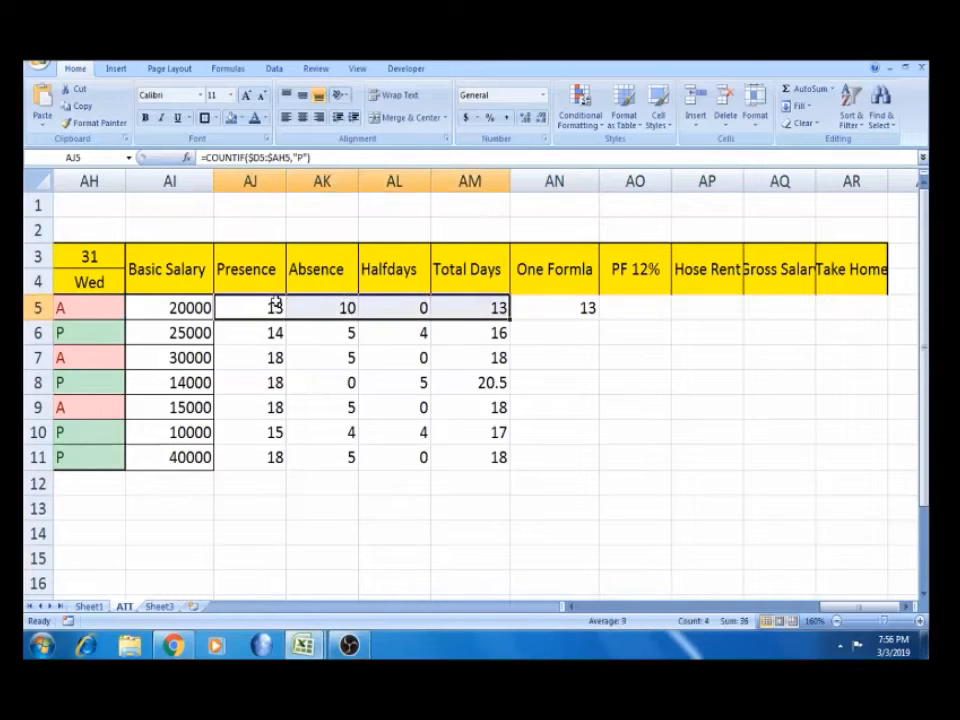
{"action": "left_click", "coordinate": [555, 307]}
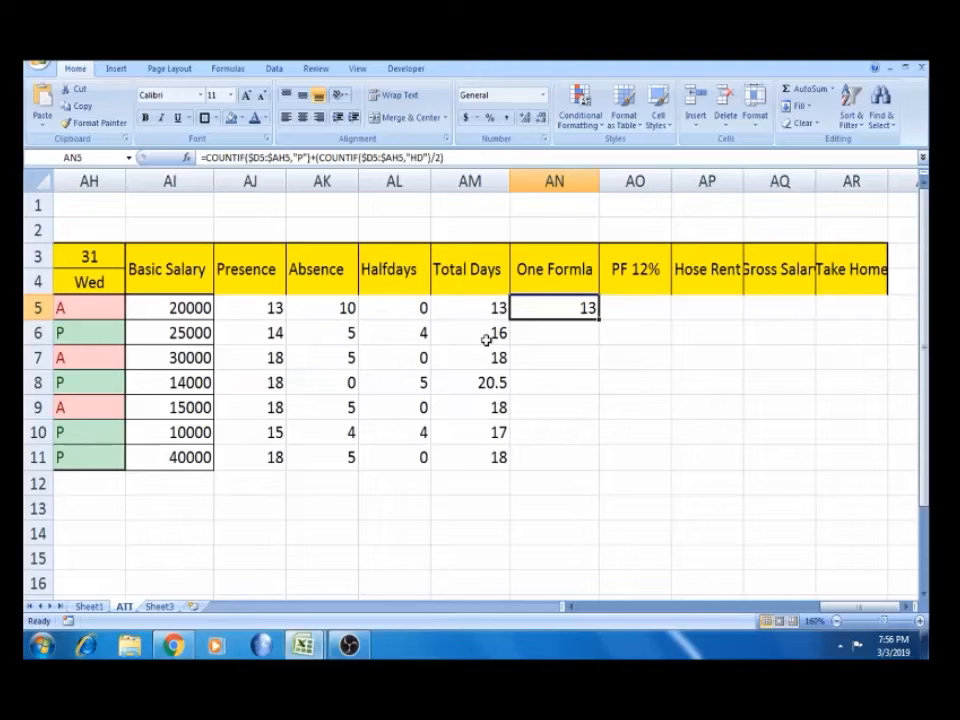
Fill the One Formla formula down to row 11 and check it against Total Days
{"action": "double_click", "coordinate": [598, 320]}
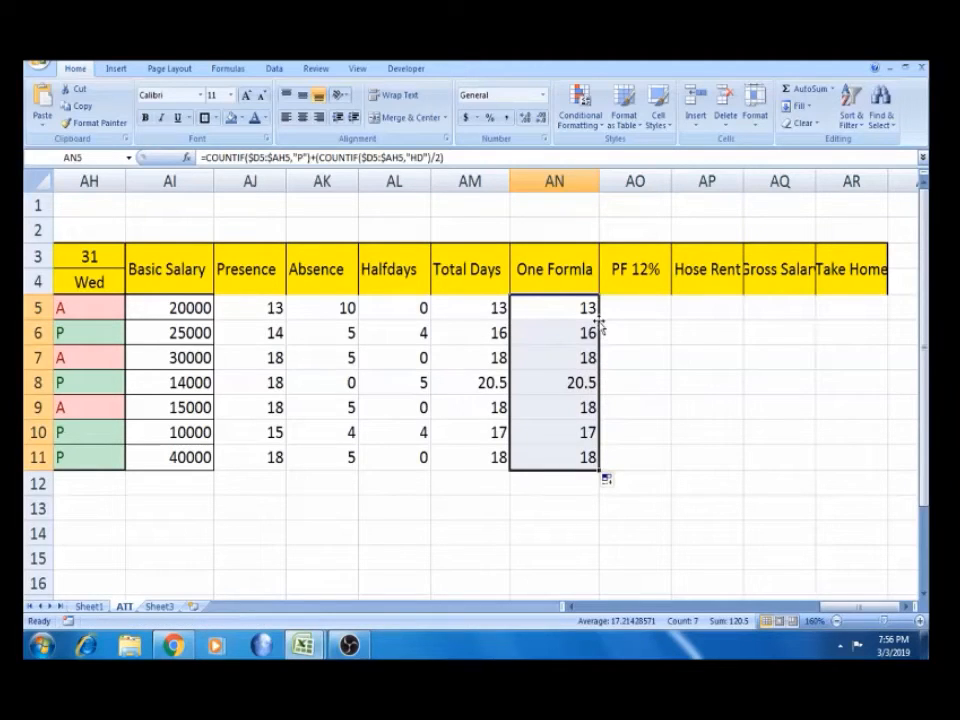
{"action": "left_click", "coordinate": [575, 382]}
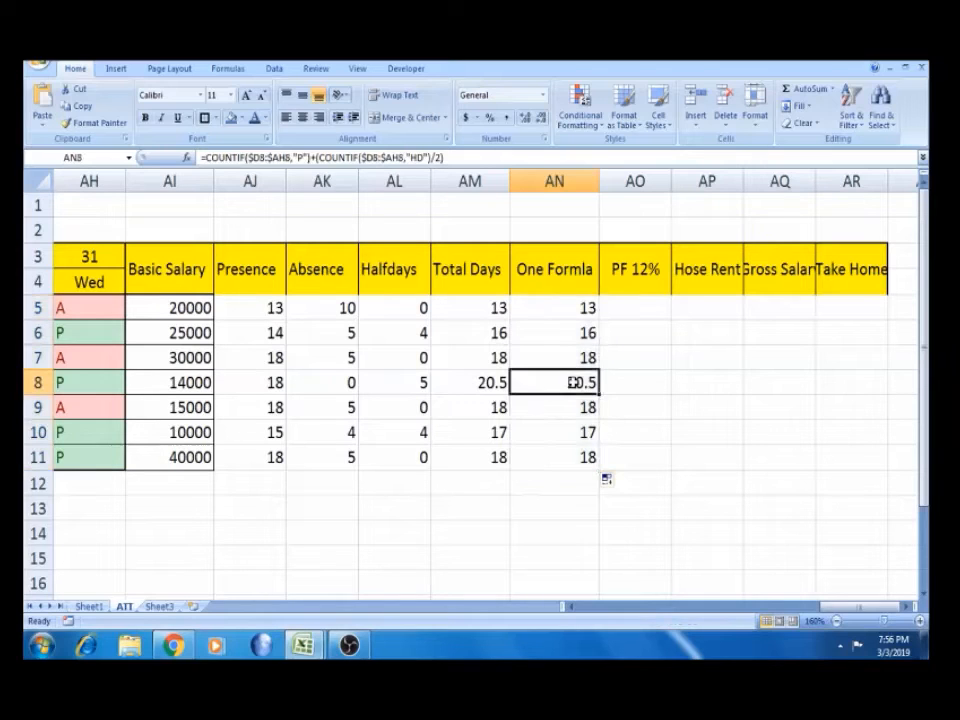
{"action": "key", "text": "Down"}
{"action": "key", "text": "Down"}
{"action": "key", "text": "Down"}
{"action": "key", "text": "Left"}
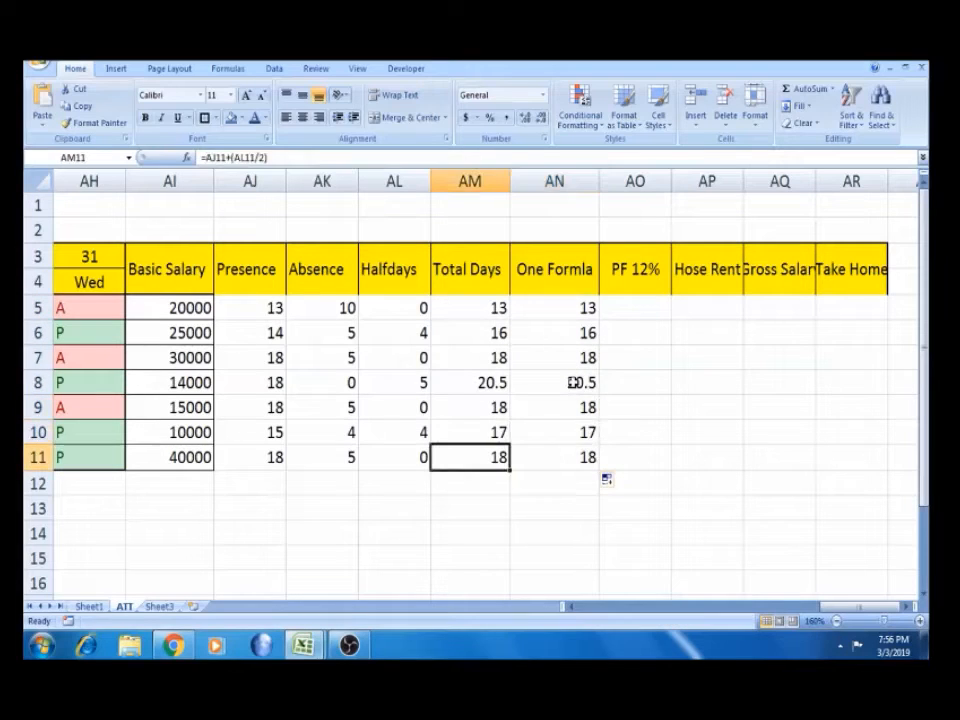
{"action": "key", "text": "Right"}
{"action": "key", "text": "Up"}
{"action": "key", "text": "Up"}
{"action": "key", "text": "Up"}
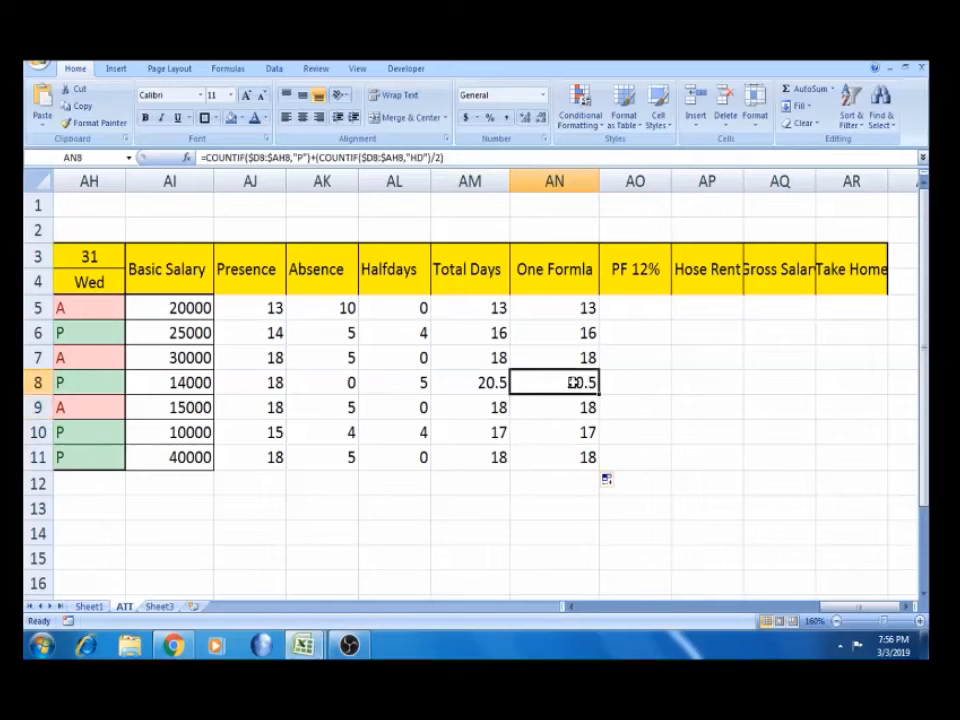
{"action": "left_click", "coordinate": [463, 178]}
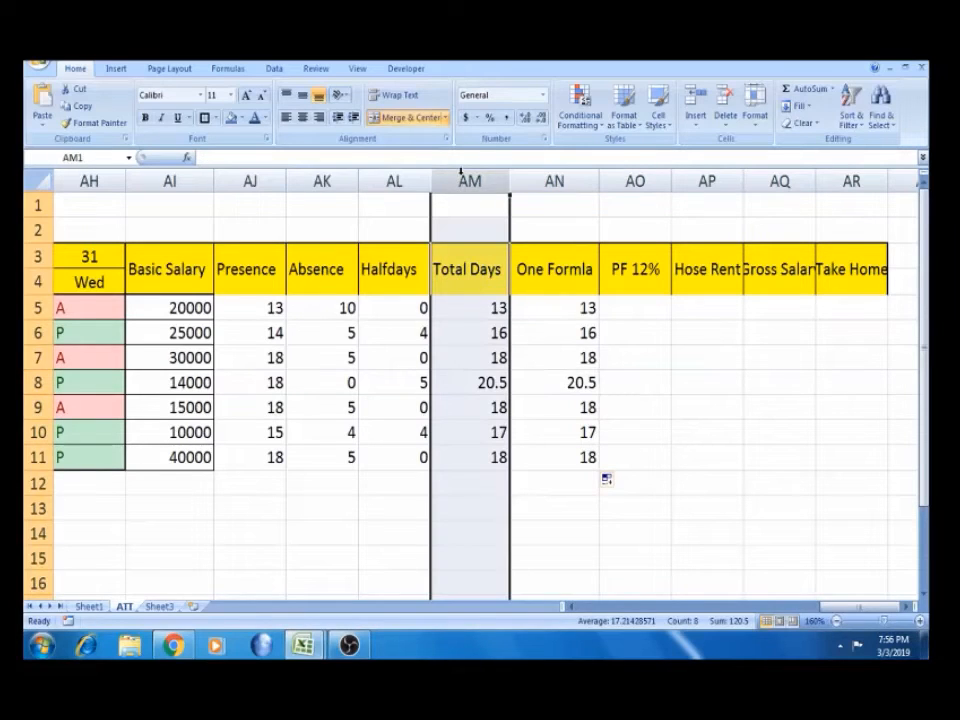
{"action": "left_click", "coordinate": [574, 311]}
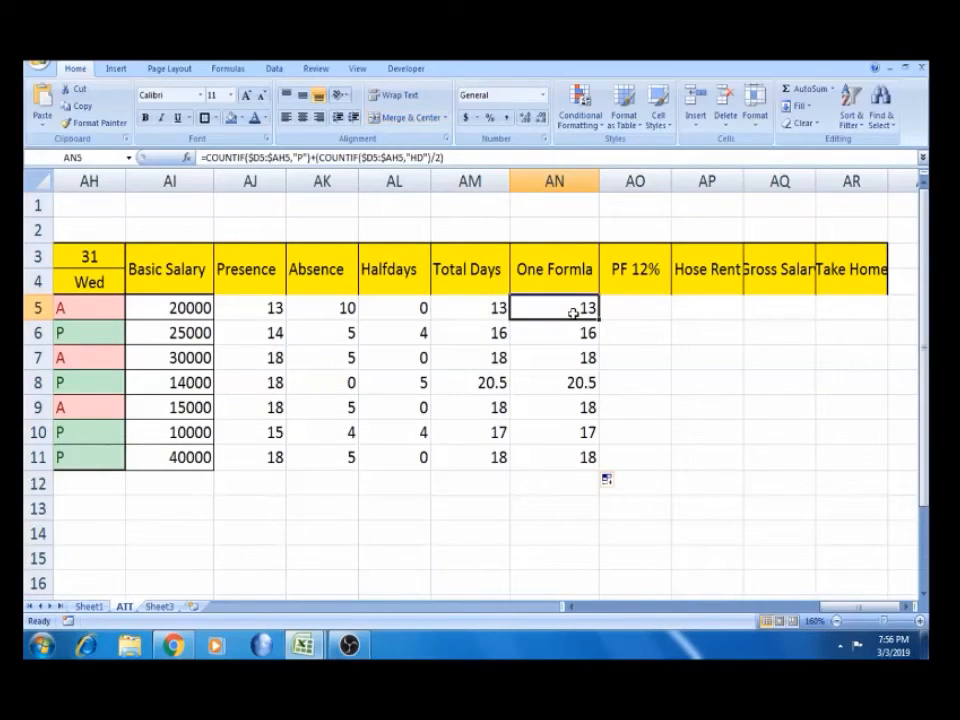
{"action": "left_click", "coordinate": [651, 305]}
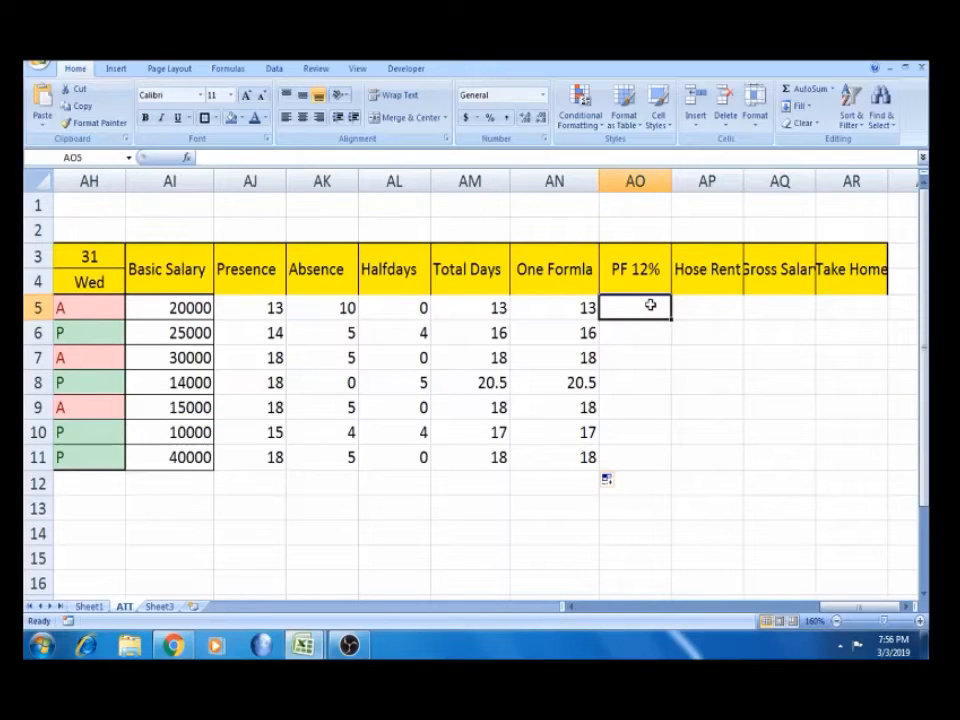
{"action": "left_click", "coordinate": [189, 307]}
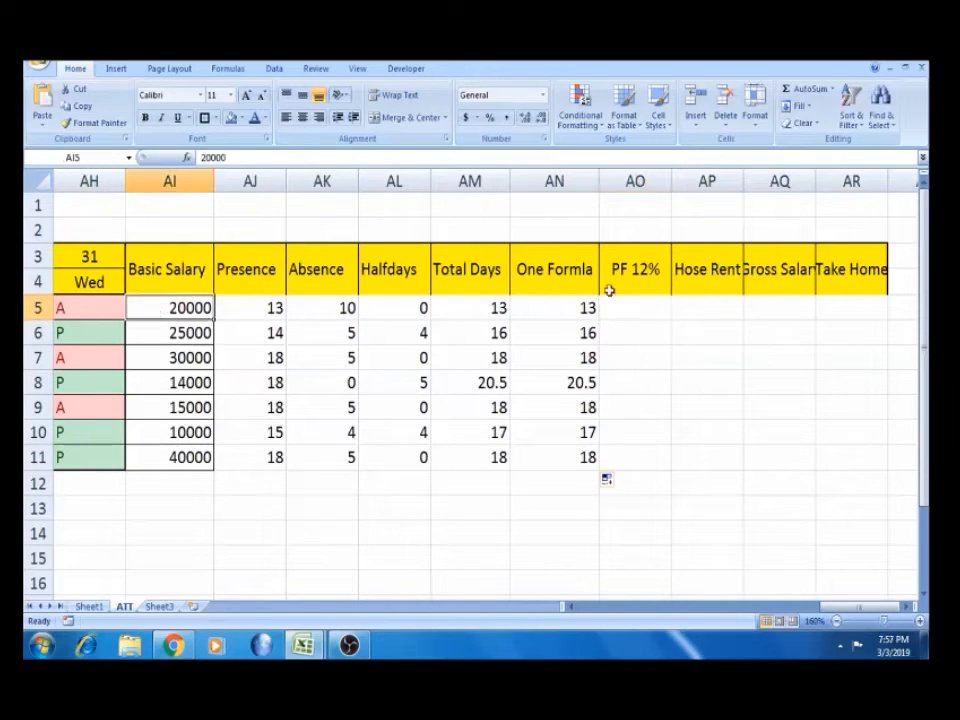
{"action": "left_click", "coordinate": [641, 305]}
{"action": "type", "text": "="}
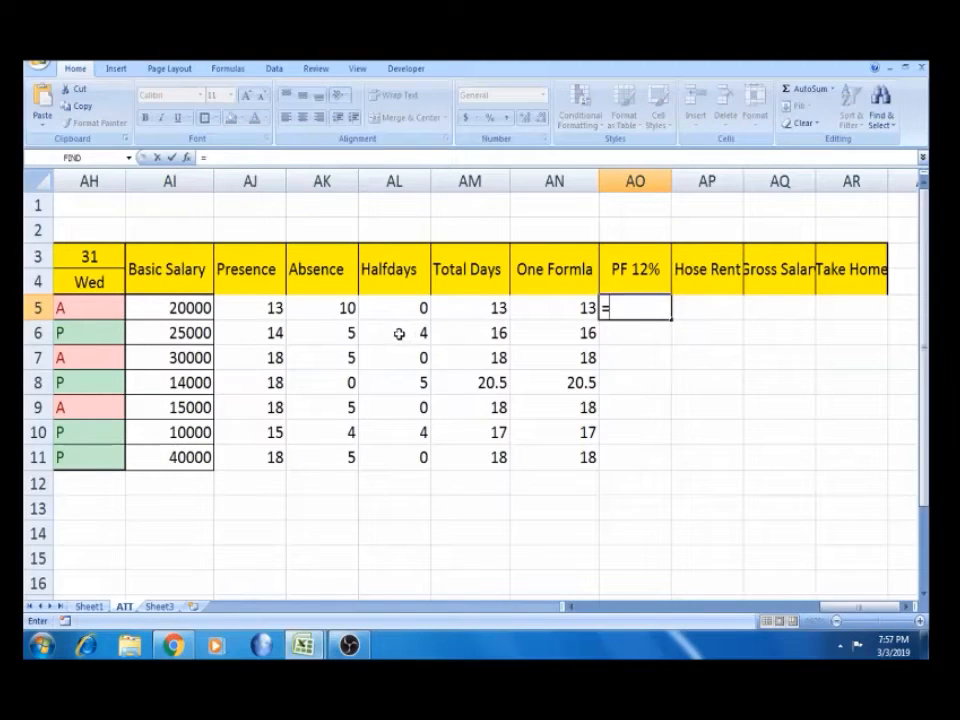
{"action": "left_click", "coordinate": [202, 309]}
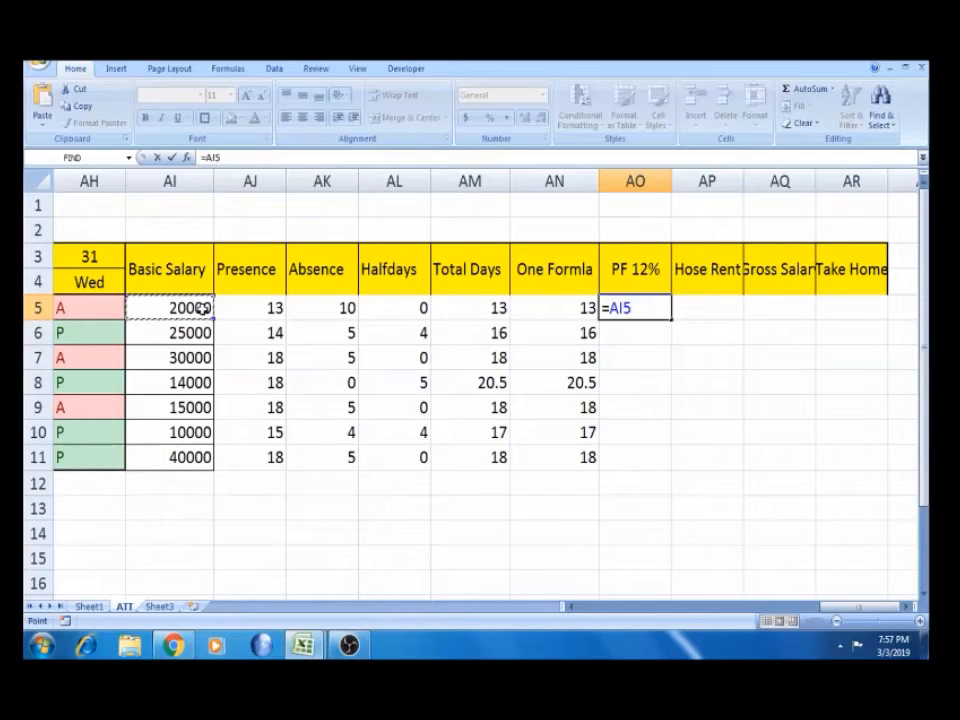
{"action": "left_click", "coordinate": [90, 607]}
{"action": "left_click", "coordinate": [670, 254]}
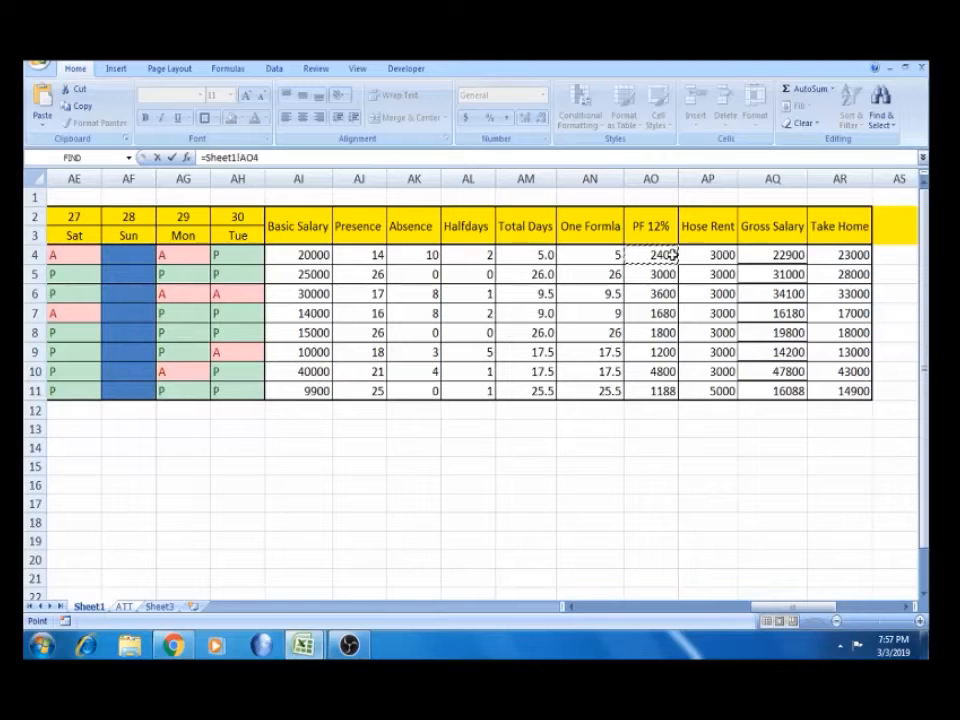
{"action": "key", "text": "Return"}
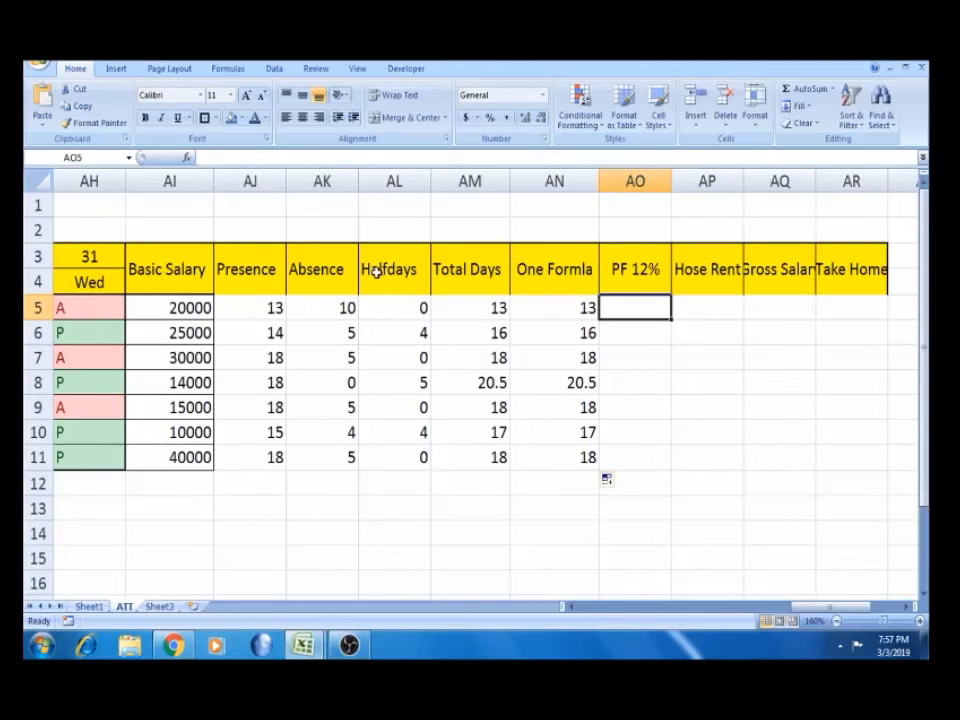
{"action": "left_click", "coordinate": [92, 606]}
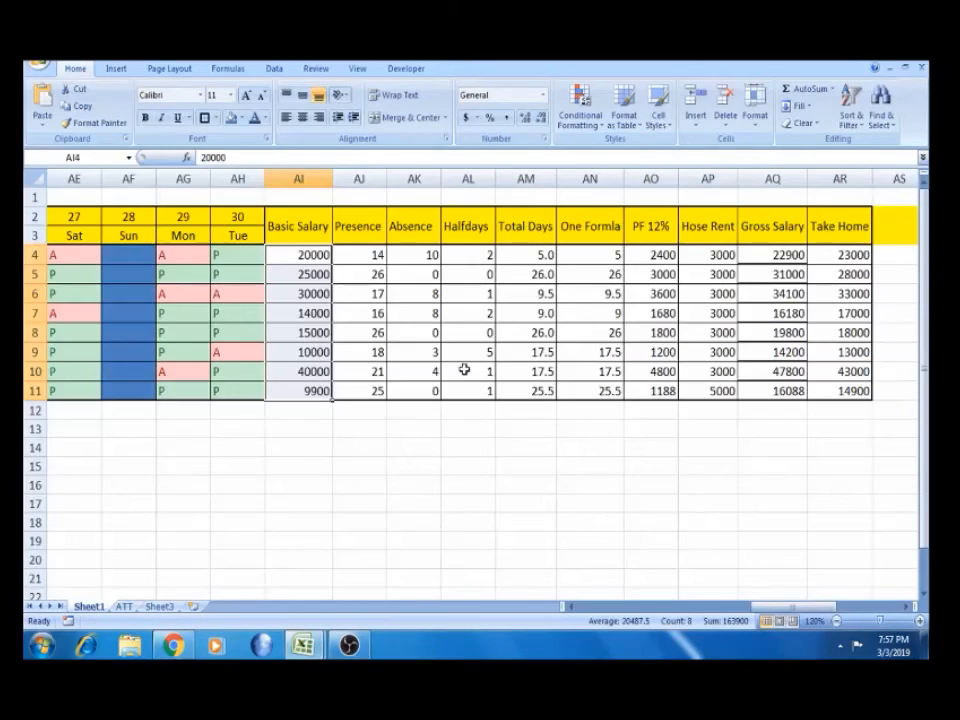
{"action": "left_click", "coordinate": [633, 254]}
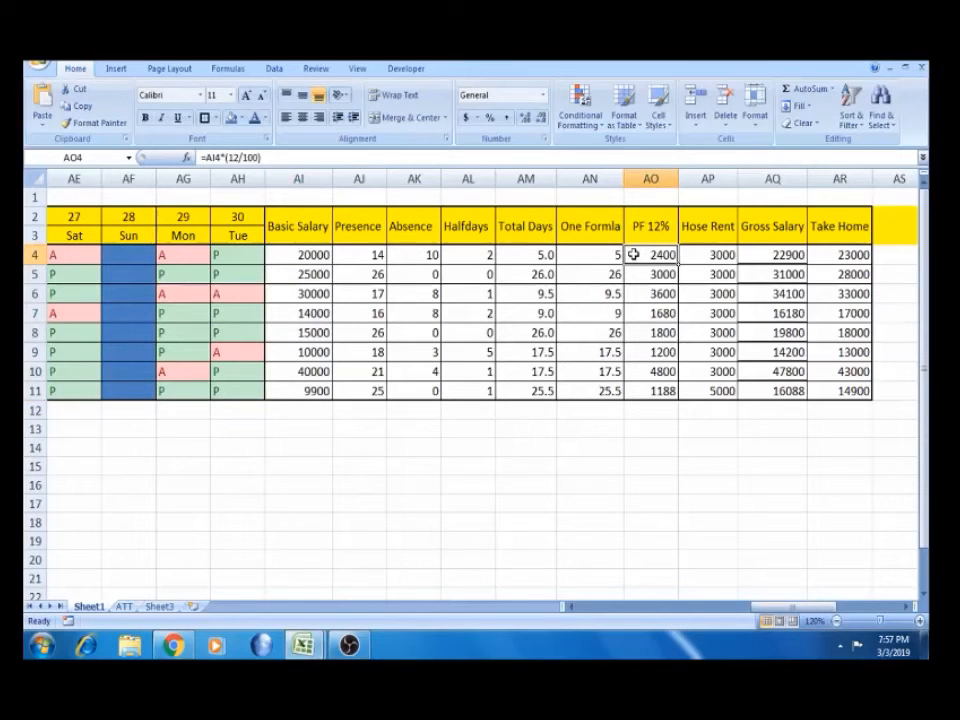
{"action": "left_click", "coordinate": [222, 157]}
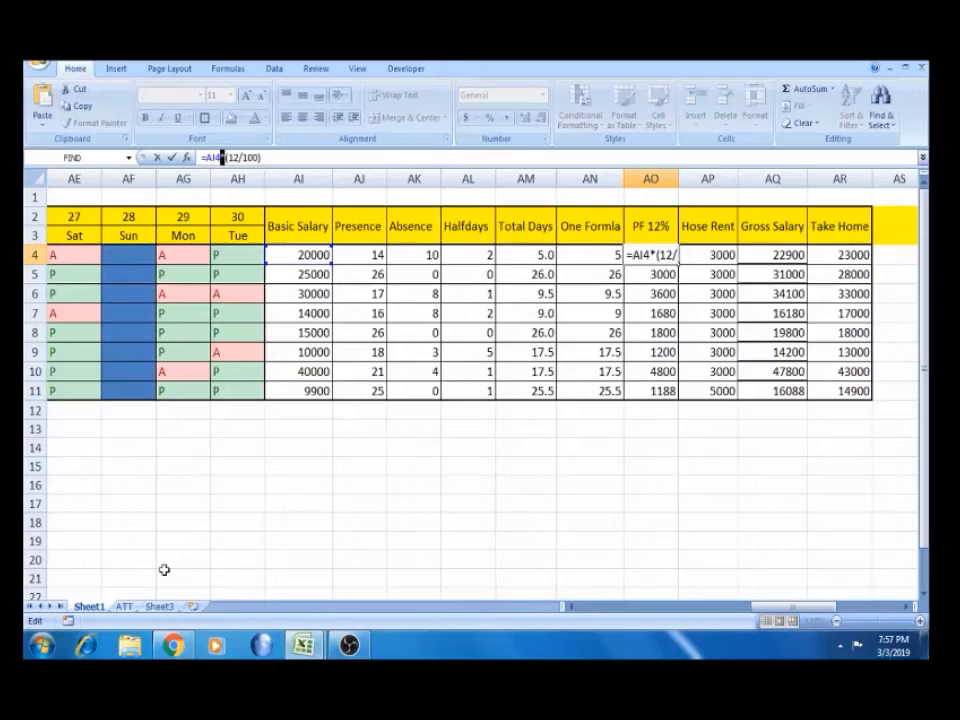
{"action": "key", "text": "Return"}
{"action": "left_click", "coordinate": [124, 606]}
{"action": "left_click", "coordinate": [643, 489]}
{"action": "key", "text": "ctrl+v"}
{"action": "left_click", "coordinate": [647, 307]}
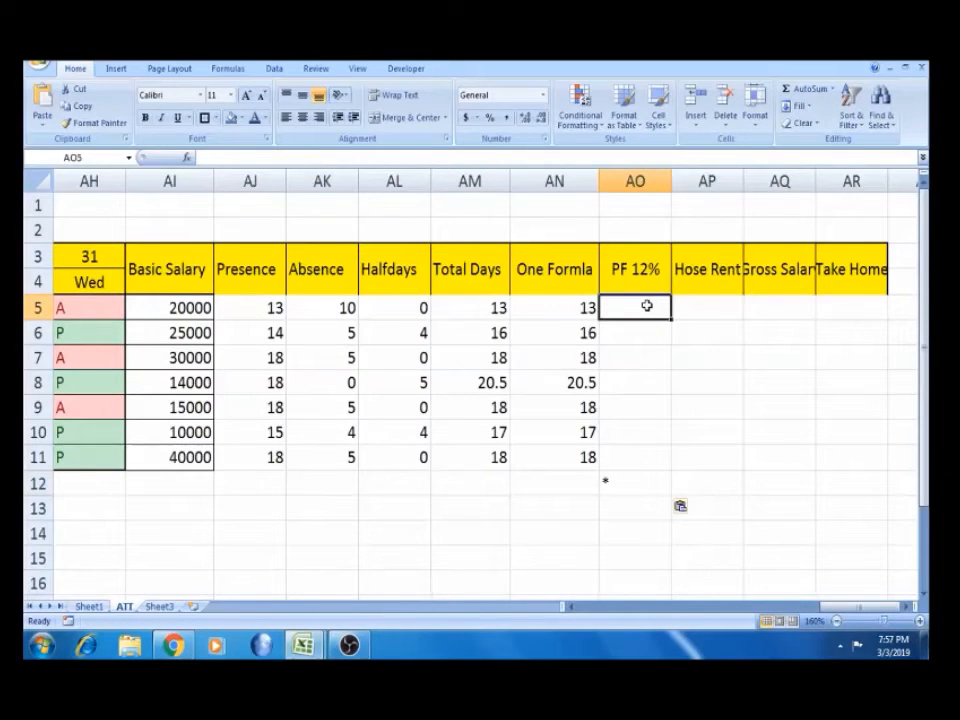
Enter =AI5*12% in AO5 and fill it down the PF 12% column
{"action": "type", "text": "="}
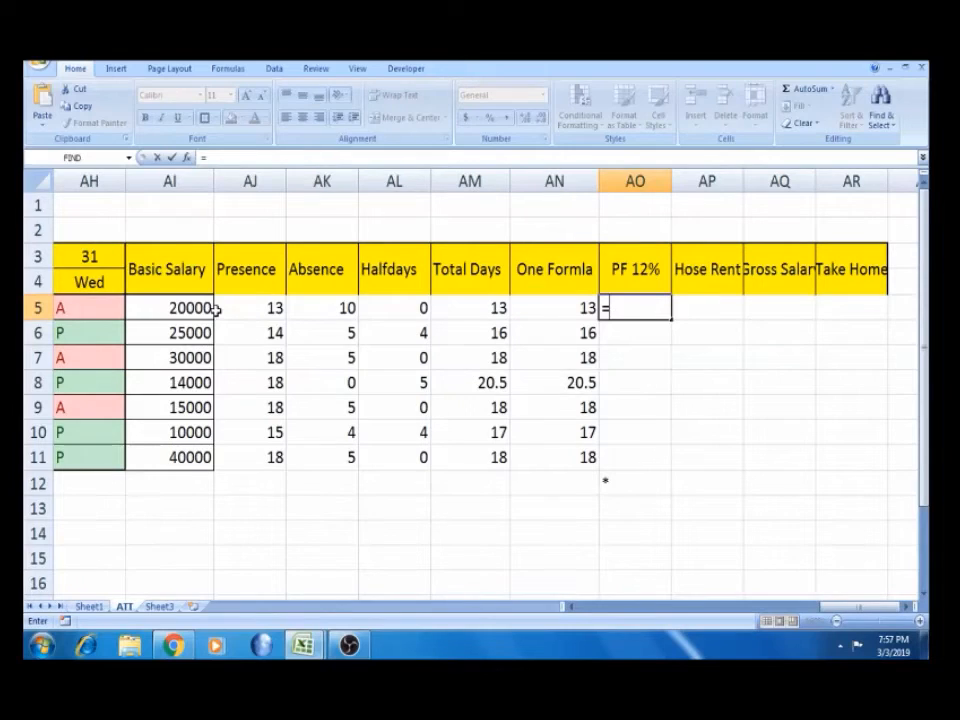
{"action": "left_click", "coordinate": [202, 306]}
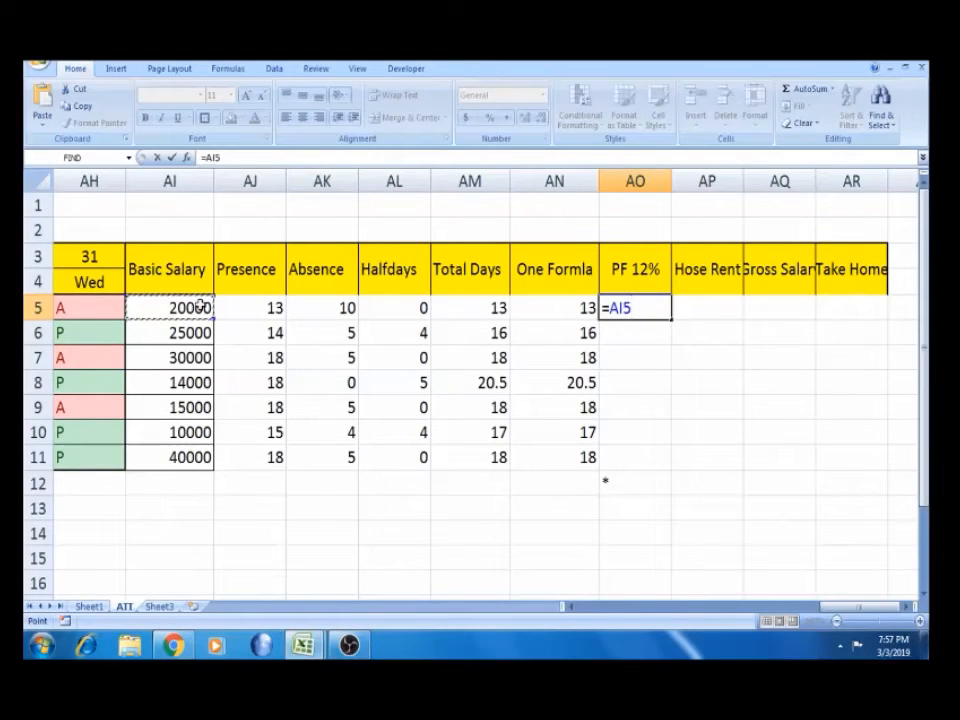
{"action": "type", "text": "*12"}
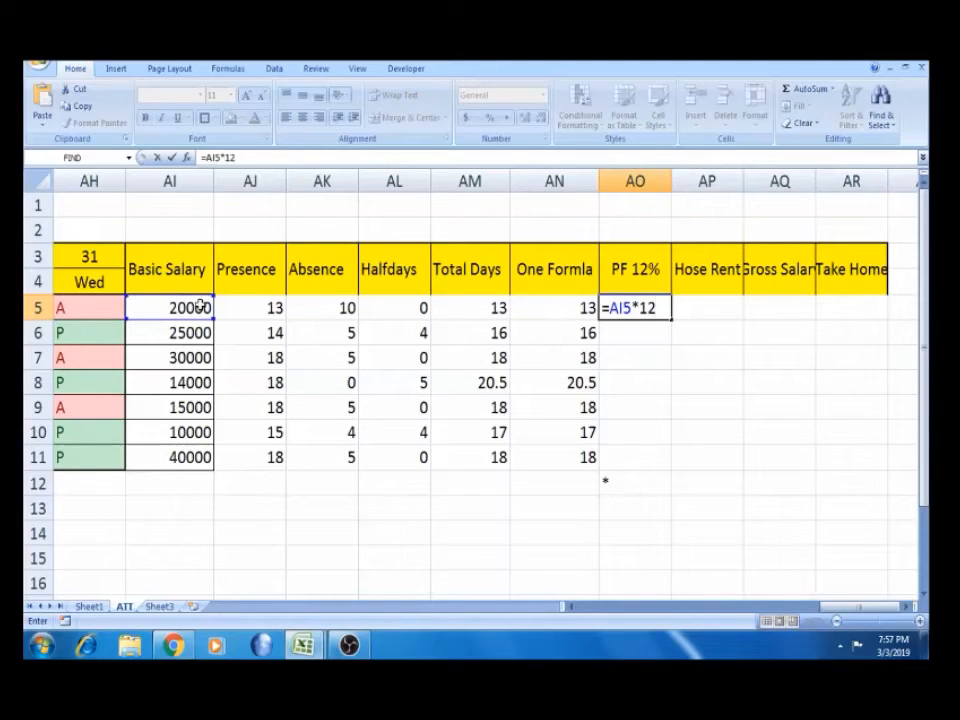
{"action": "type", "text": "%"}
{"action": "key", "text": "Return"}
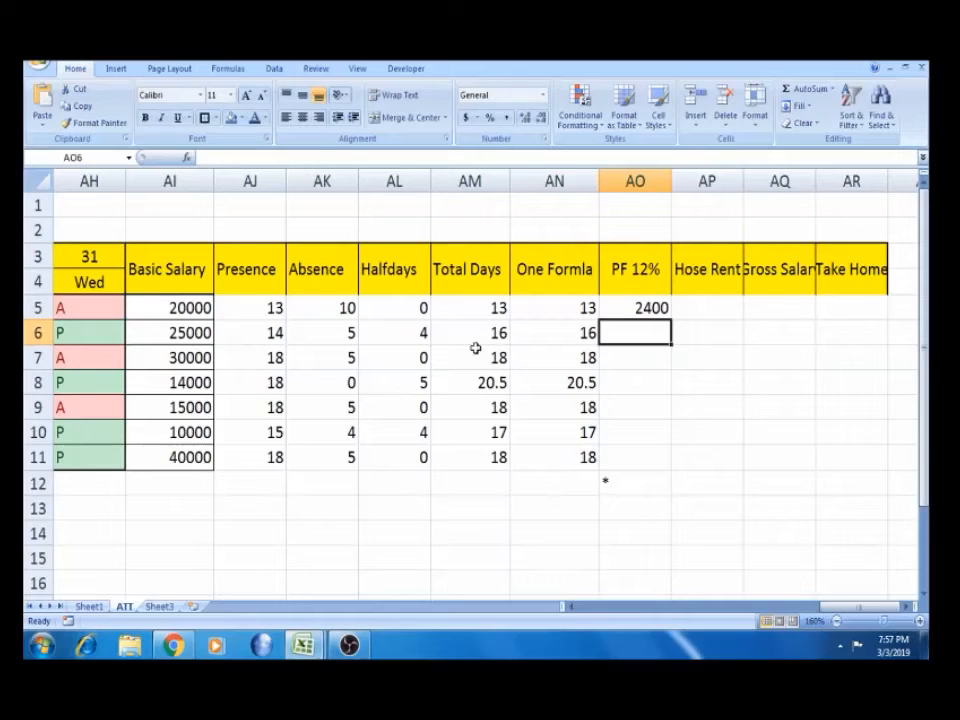
{"action": "left_click", "coordinate": [652, 308]}
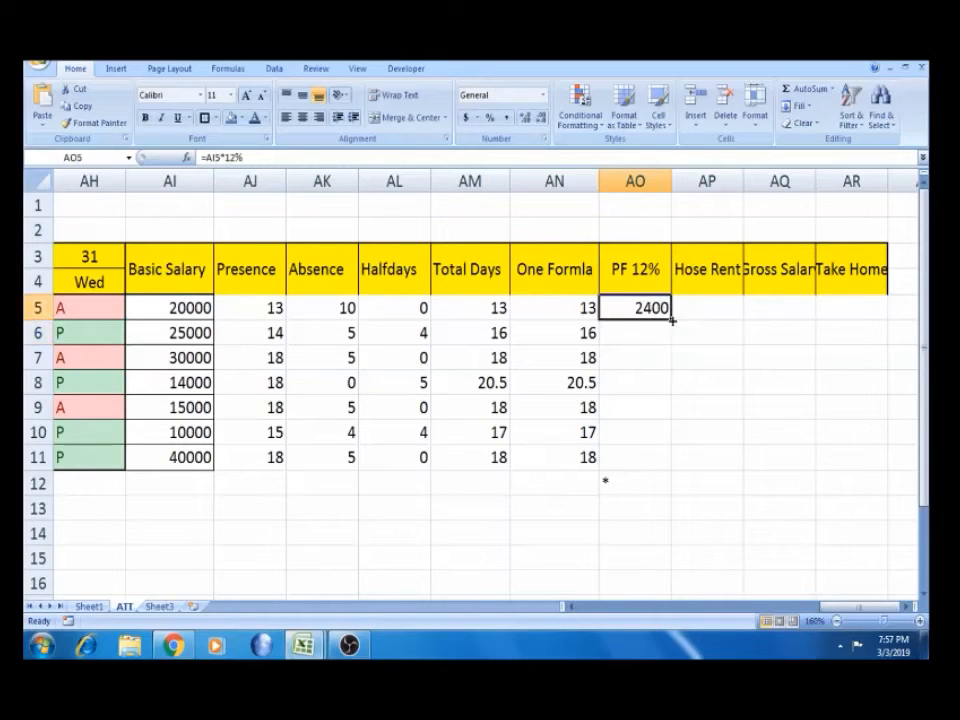
{"action": "double_click", "coordinate": [669, 318]}
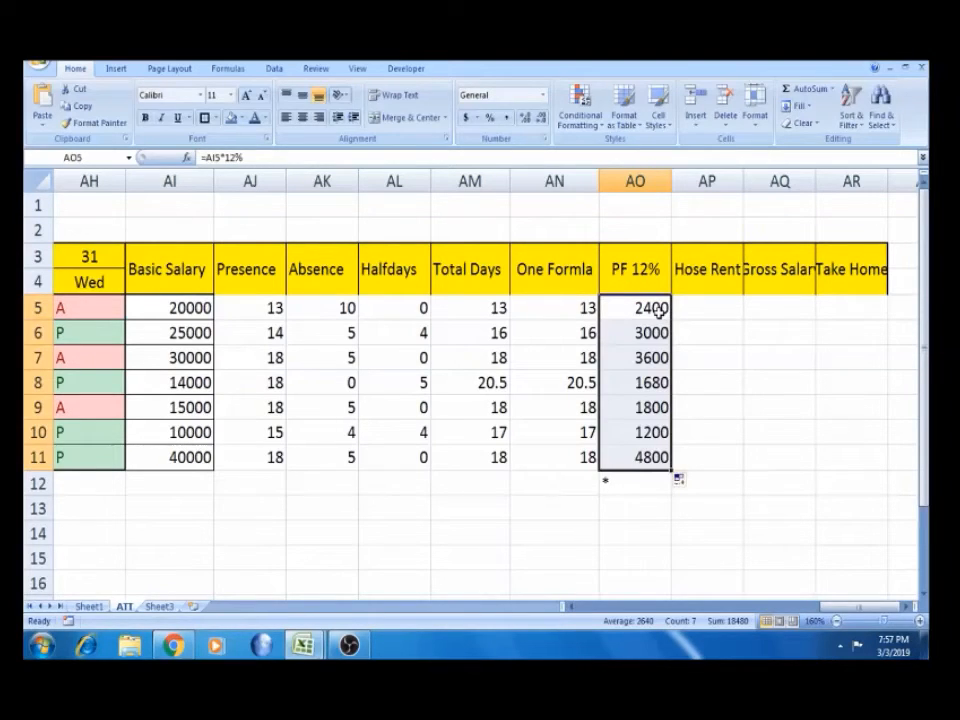
{"action": "left_click", "coordinate": [655, 312]}
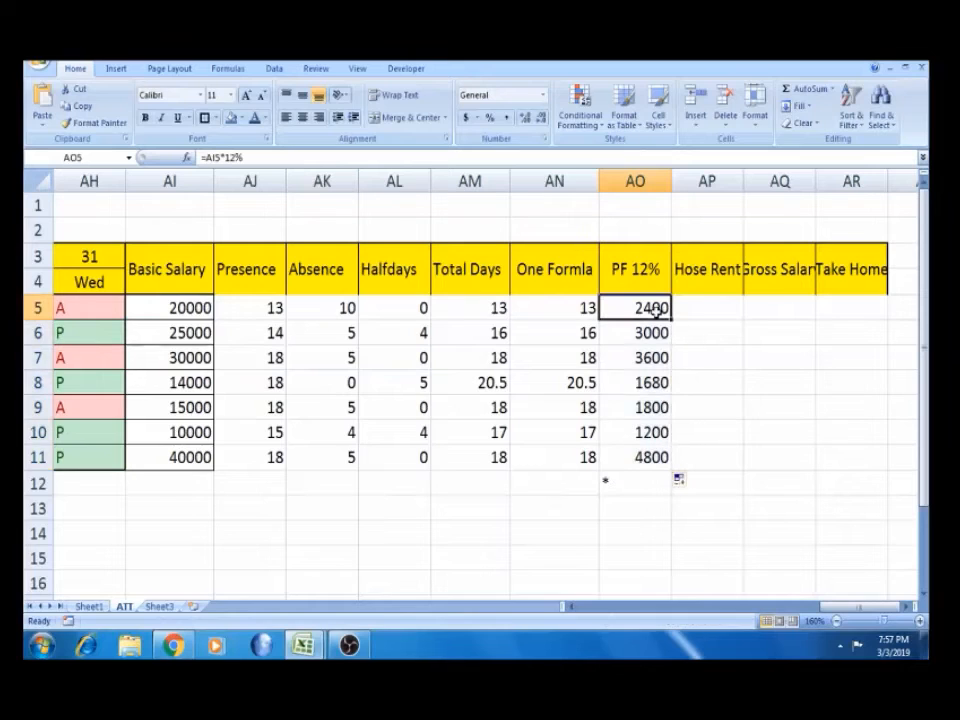
Change AO5 to =AI5*12/100, showing 2400, and refill it down the column
{"action": "left_click", "coordinate": [267, 158]}
{"action": "key", "text": "BackSpace"}
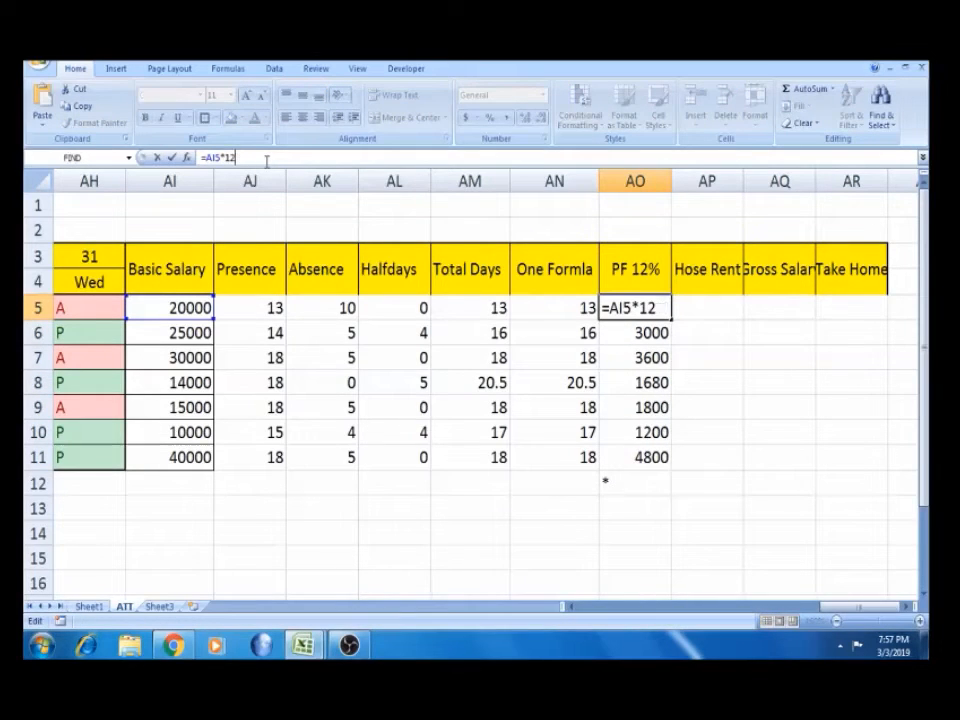
{"action": "type", "text": "/100"}
{"action": "key", "text": "Return"}
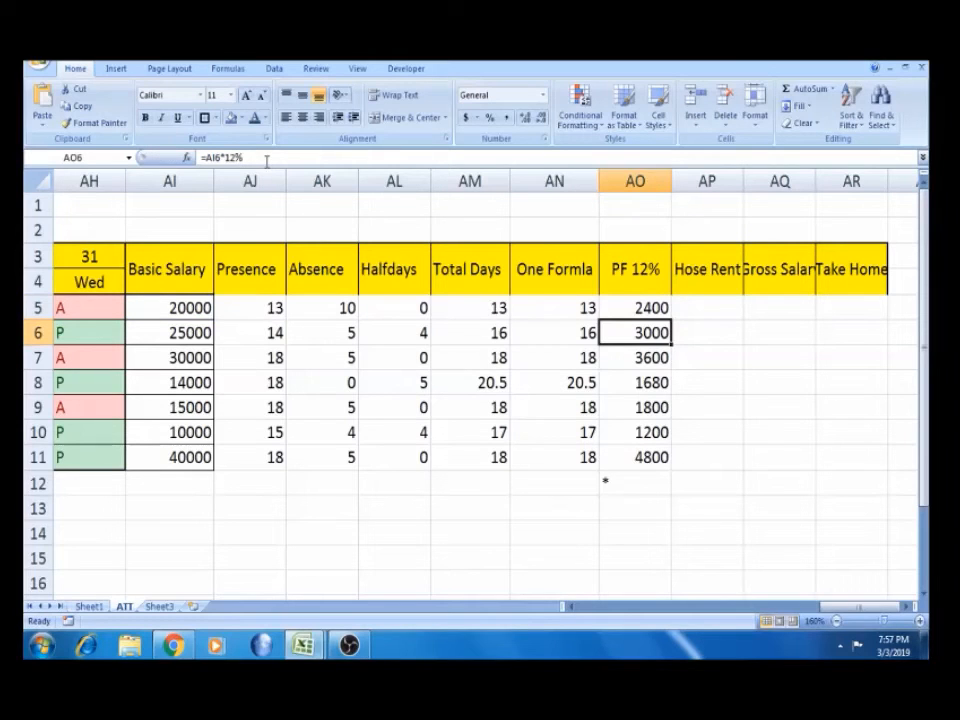
{"action": "left_click", "coordinate": [660, 311]}
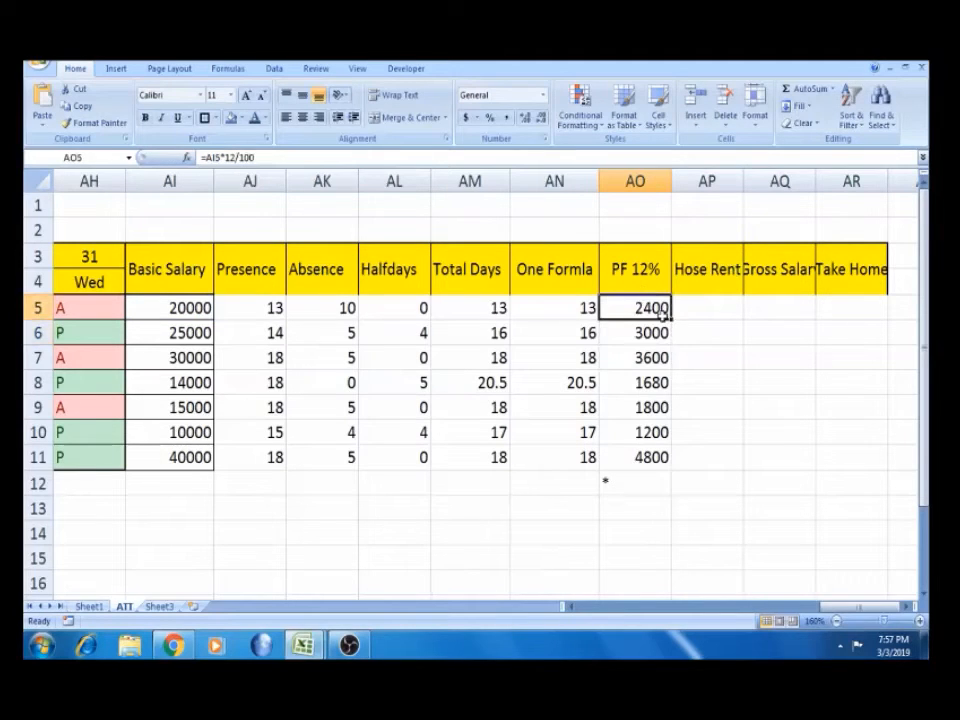
{"action": "double_click", "coordinate": [672, 318]}
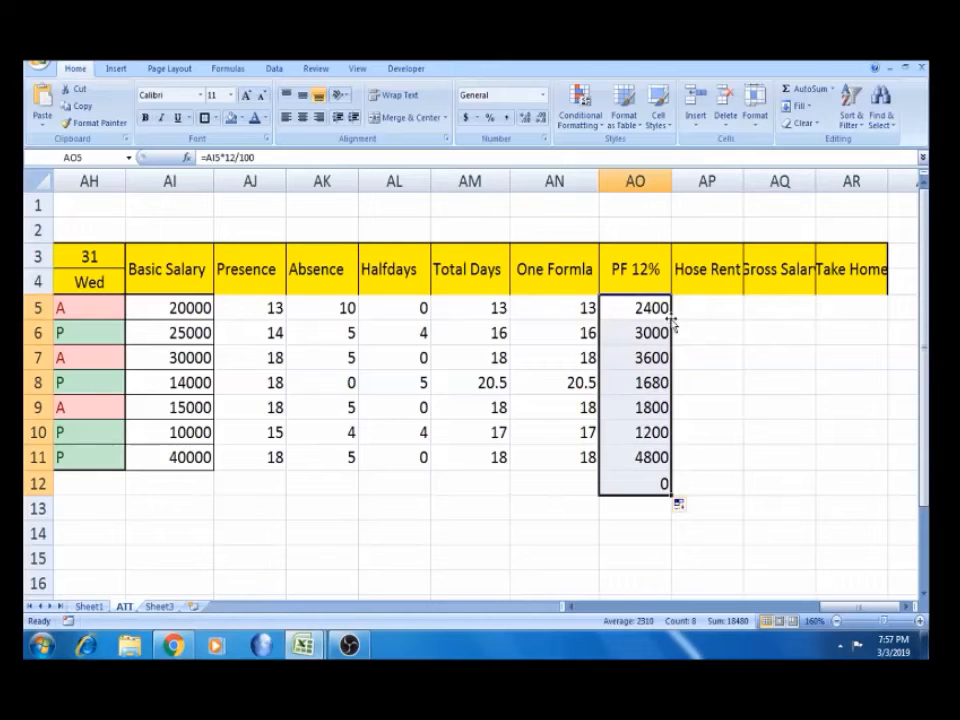
Undo the stray zero filled into AO12
{"action": "left_click", "coordinate": [631, 481]}
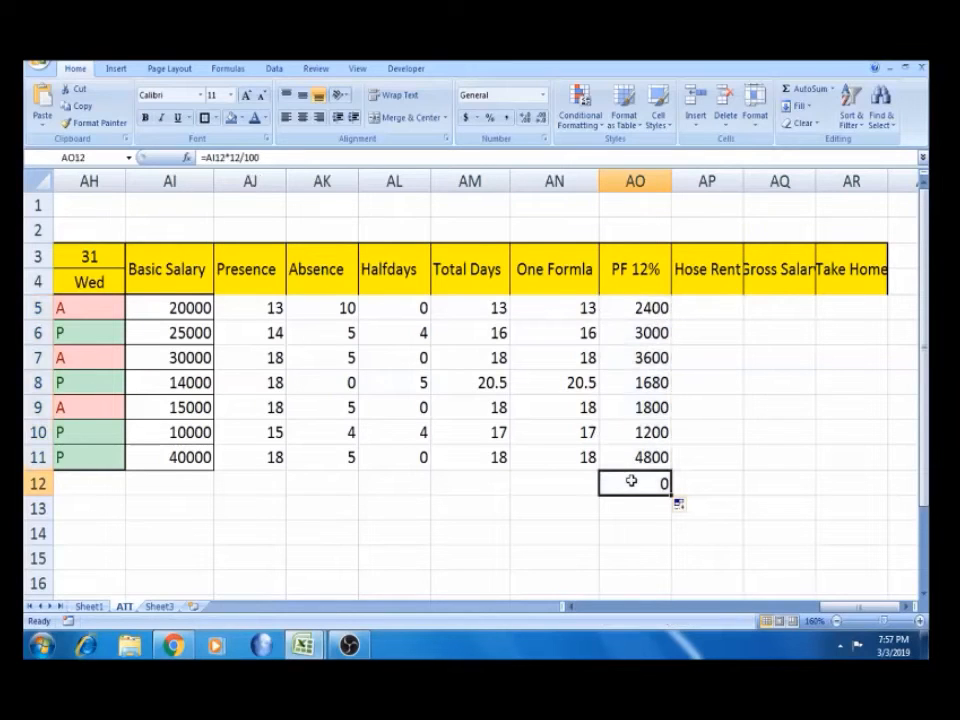
{"action": "key", "text": "ctrl+z"}
{"action": "left_click", "coordinate": [608, 484]}
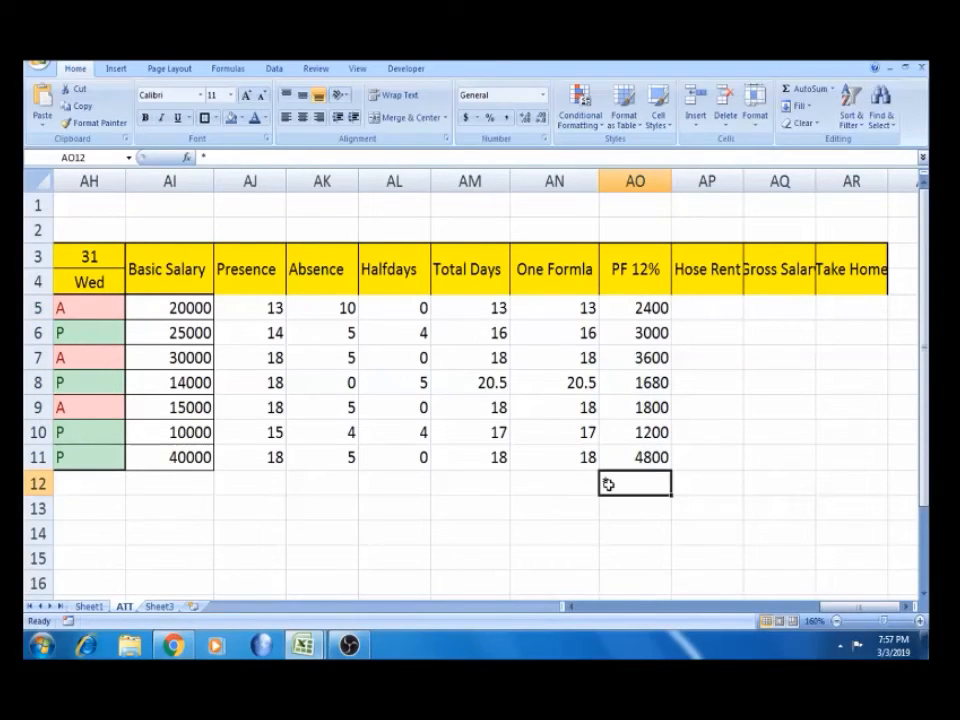
{"action": "key", "text": "ctrl+c"}
{"action": "left_click", "coordinate": [521, 523]}
{"action": "key", "text": "Return"}
{"action": "left_click", "coordinate": [640, 308]}
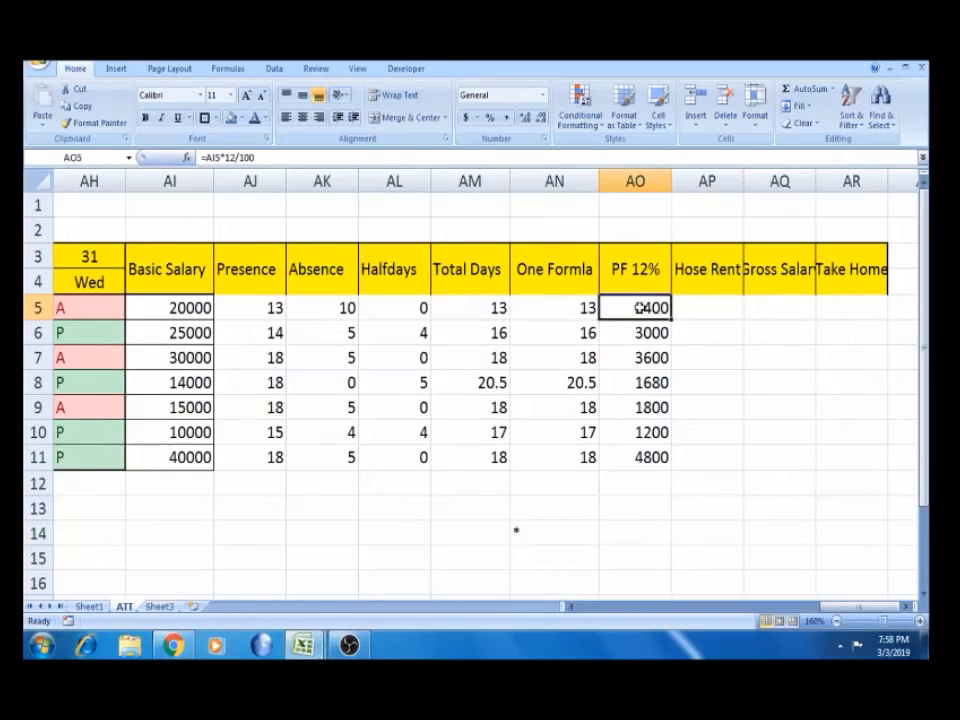
Autofit column AP to fit the Hose Rent heading
{"action": "key", "text": "Right"}
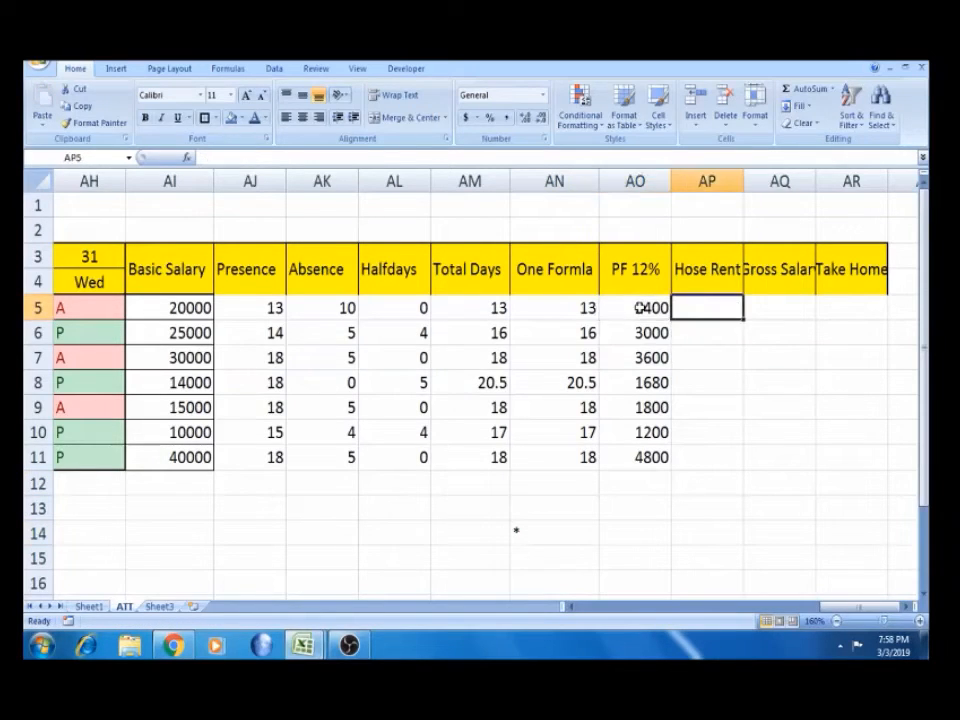
{"action": "double_click", "coordinate": [744, 180]}
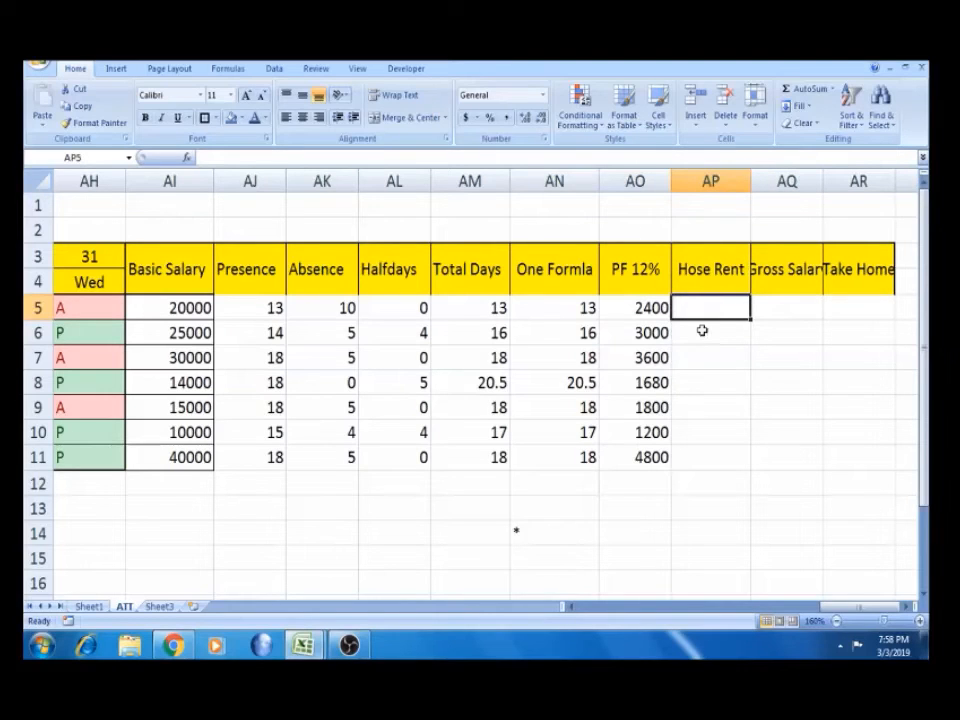
{"action": "left_click", "coordinate": [692, 360]}
Enter =IF(AI5>=10000,3000,5000) in AP5, accepting Excel's suggested correction
{"action": "left_click", "coordinate": [697, 309]}
{"action": "type", "text": "="}
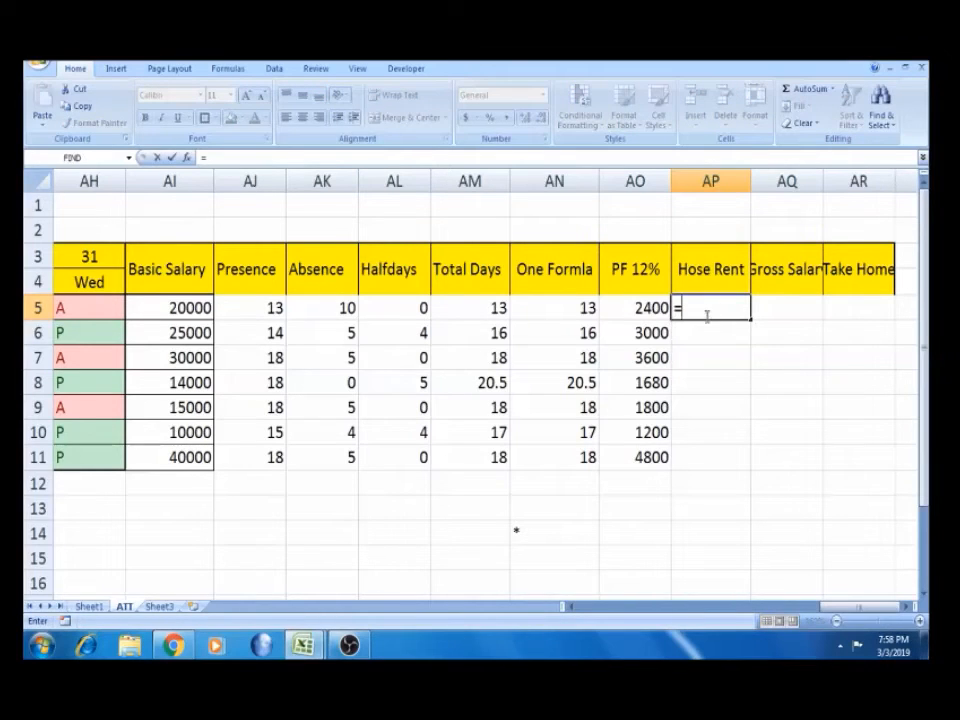
{"action": "type", "text": "I"}
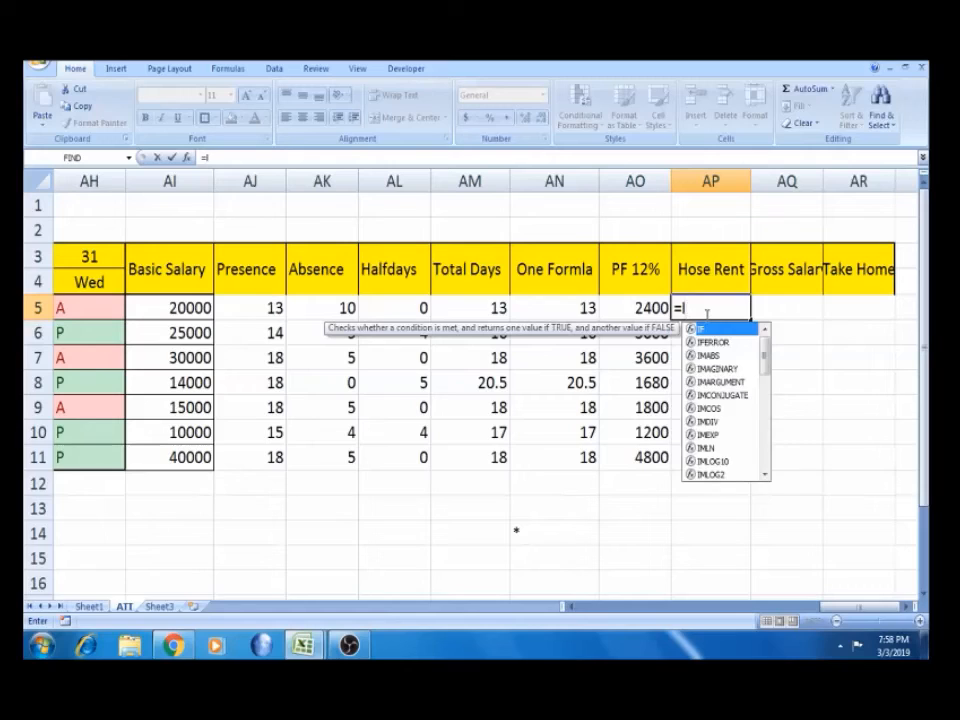
{"action": "type", "text": "F("}
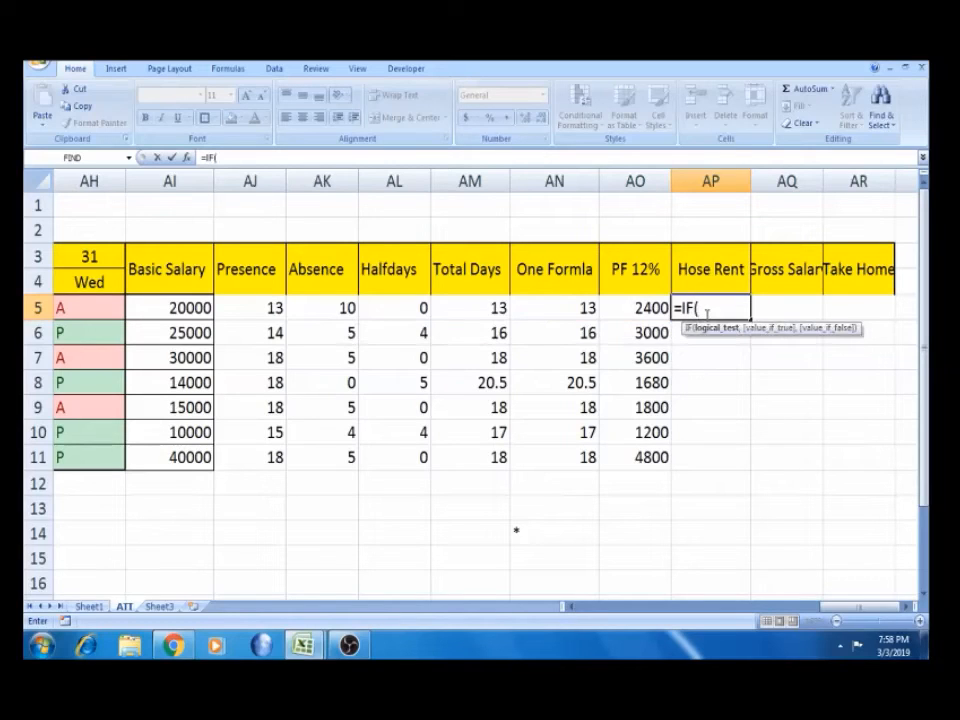
{"action": "left_click", "coordinate": [186, 308]}
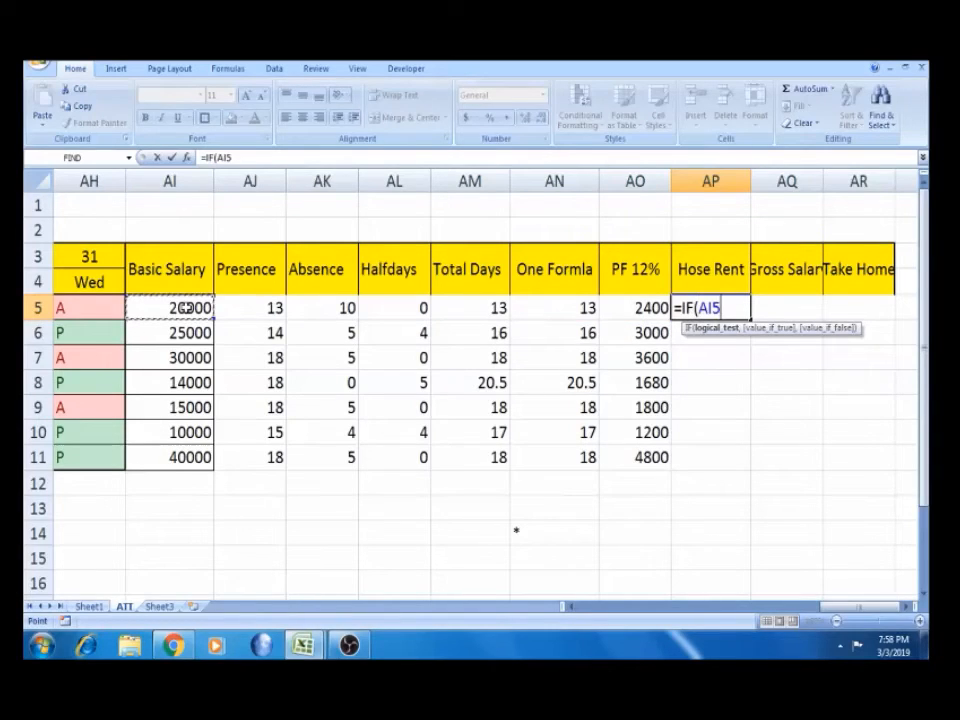
{"action": "type", "text": "="}
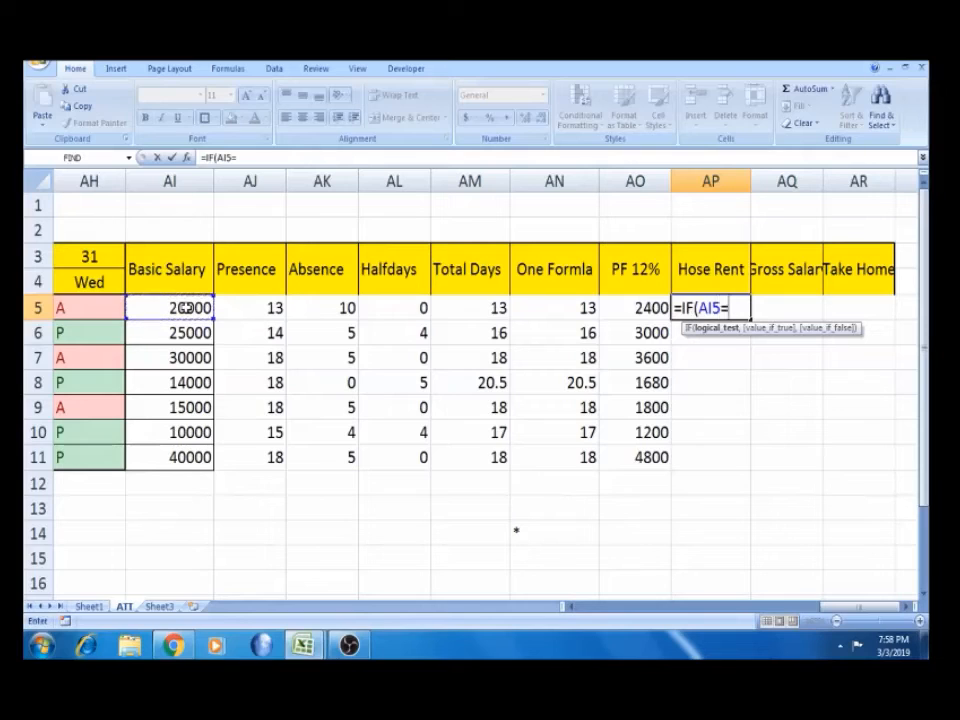
{"action": "type", "text": ">10000"}
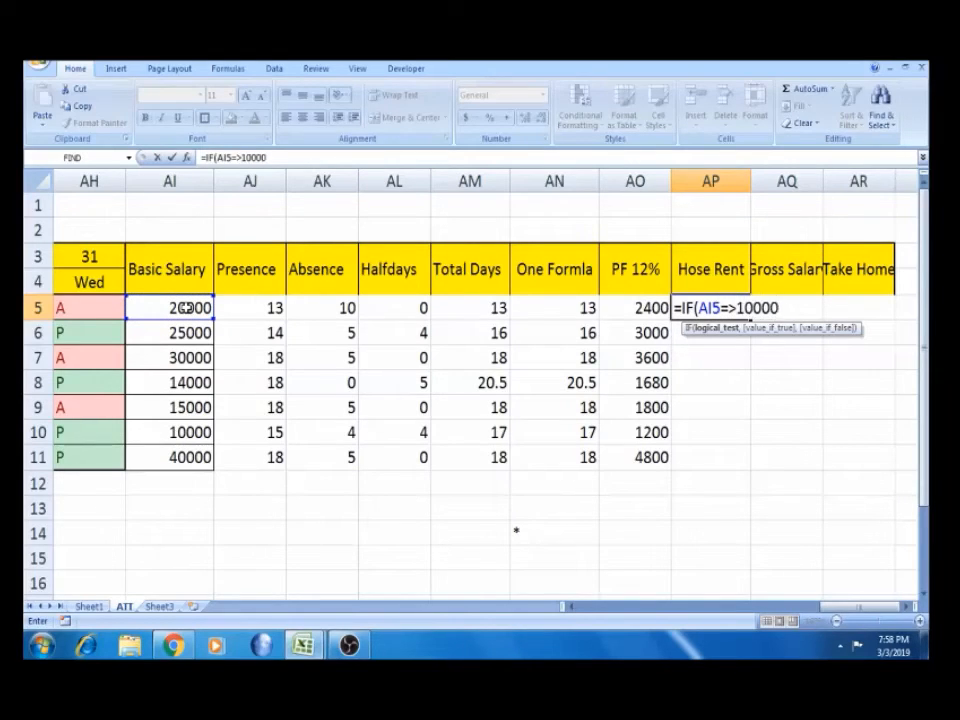
{"action": "type", "text": ","}
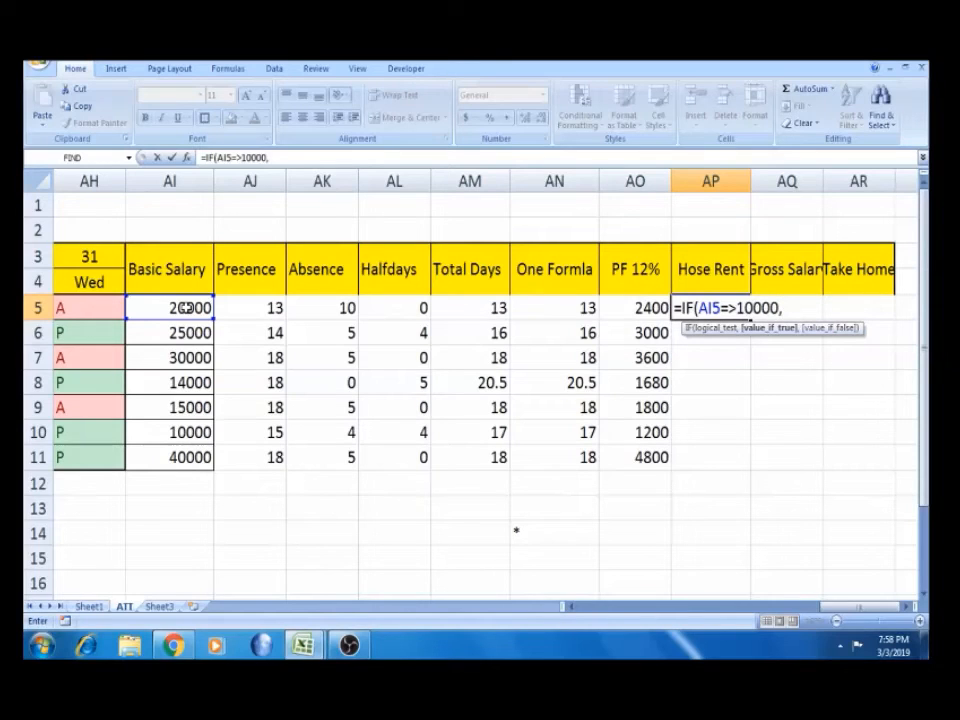
{"action": "type", "text": "3000,"}
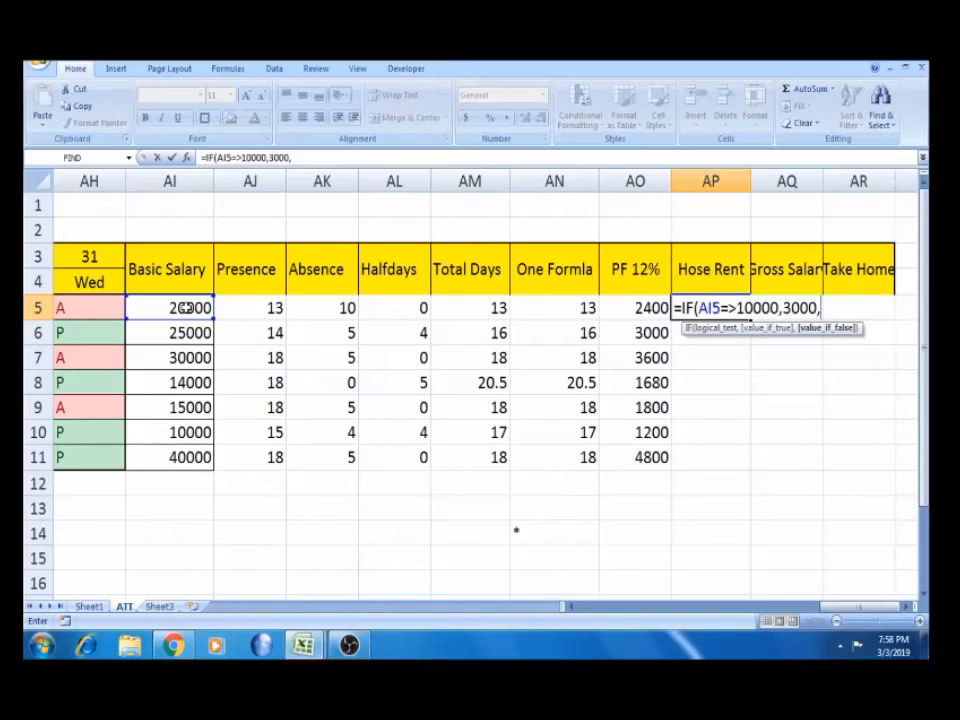
{"action": "type", "text": "5000"}
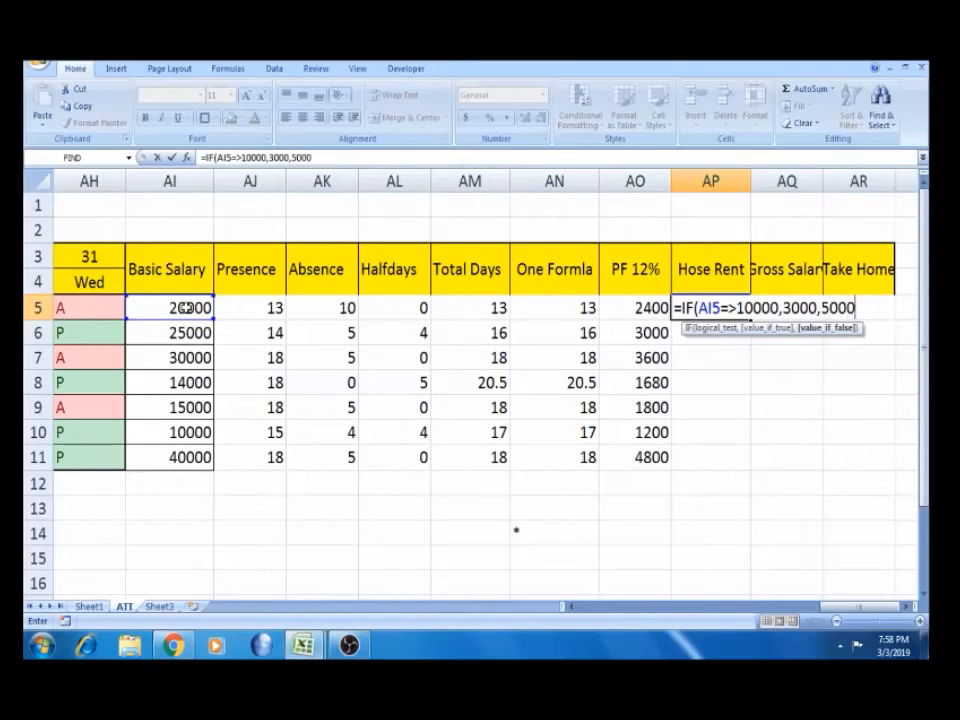
{"action": "type", "text": ")"}
{"action": "key", "text": "Return"}
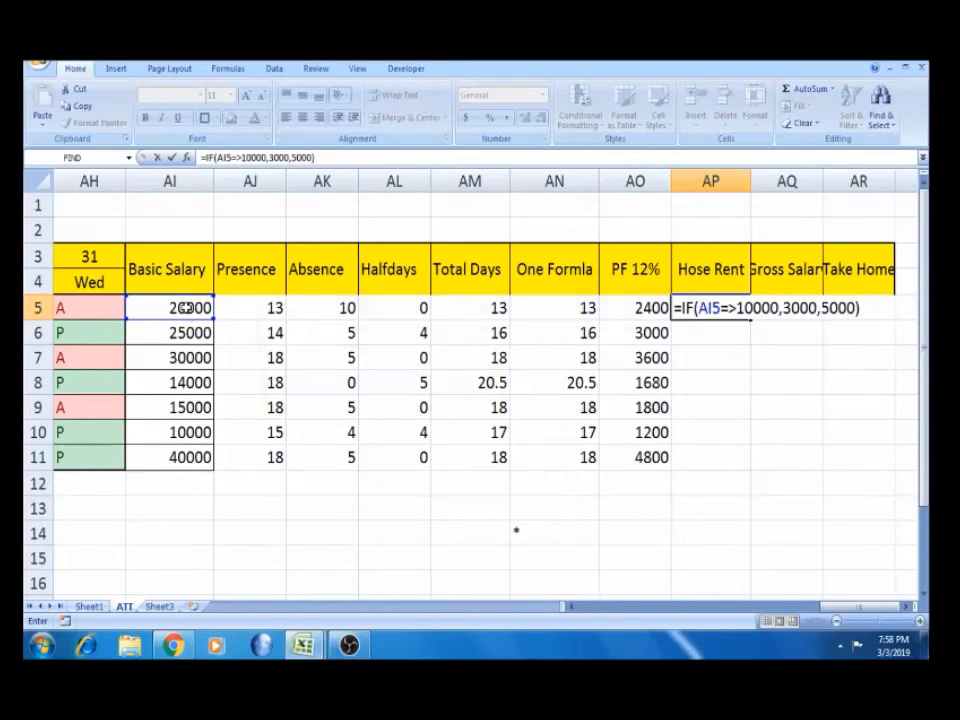
{"action": "key", "text": "Return"}
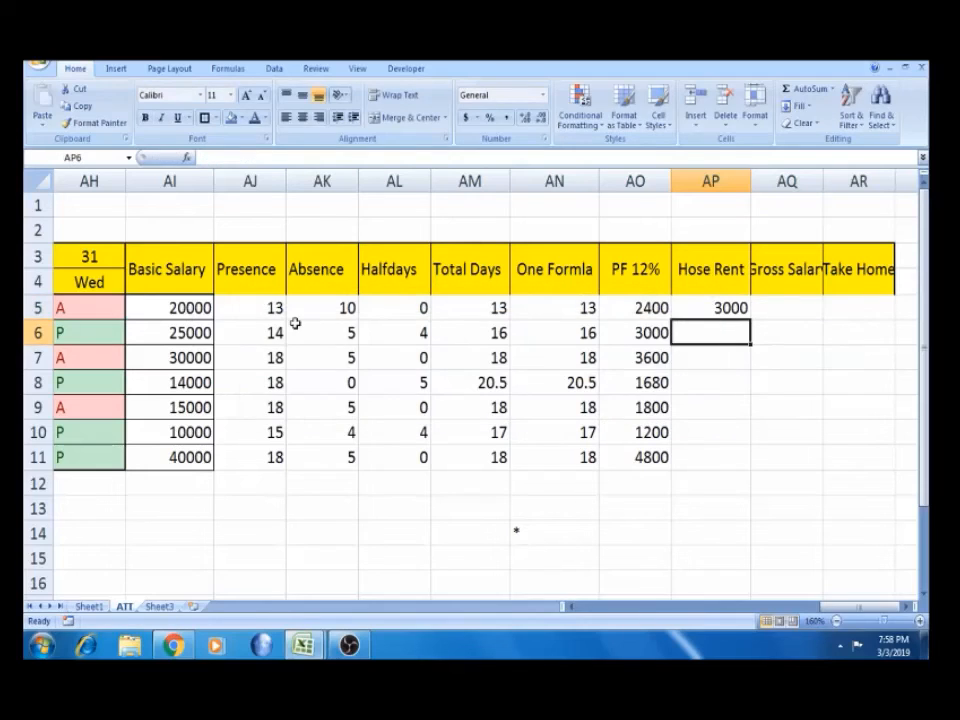
Fill the Hose Rent formula down to row 11, every row showing 3000
{"action": "left_click", "coordinate": [691, 308]}
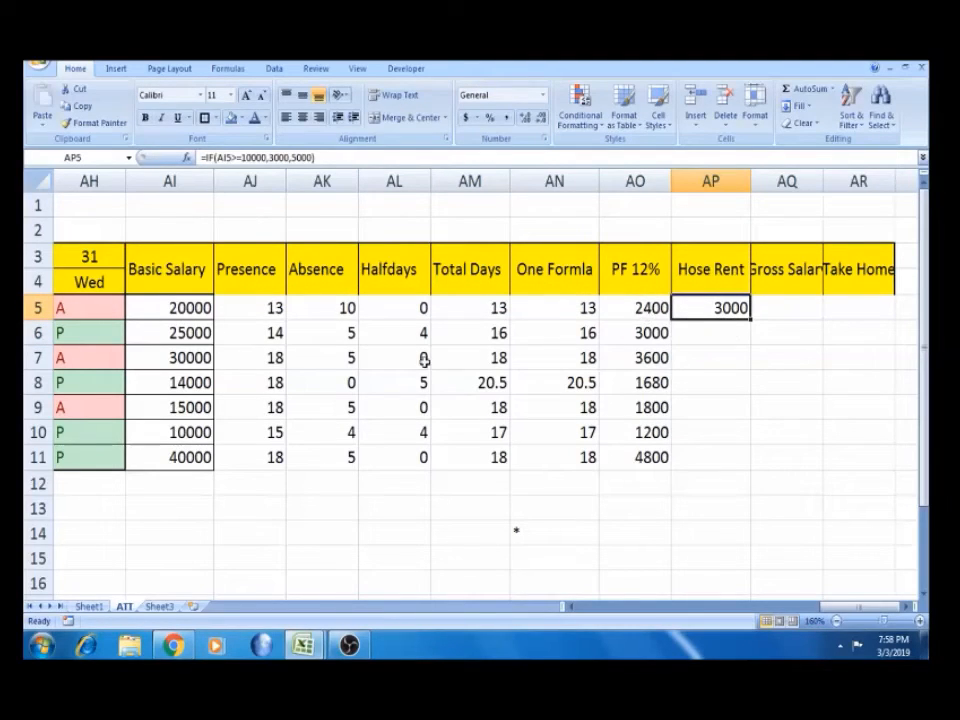
{"action": "left_click_drag", "start_coordinate": [751, 318], "coordinate": [751, 320]}
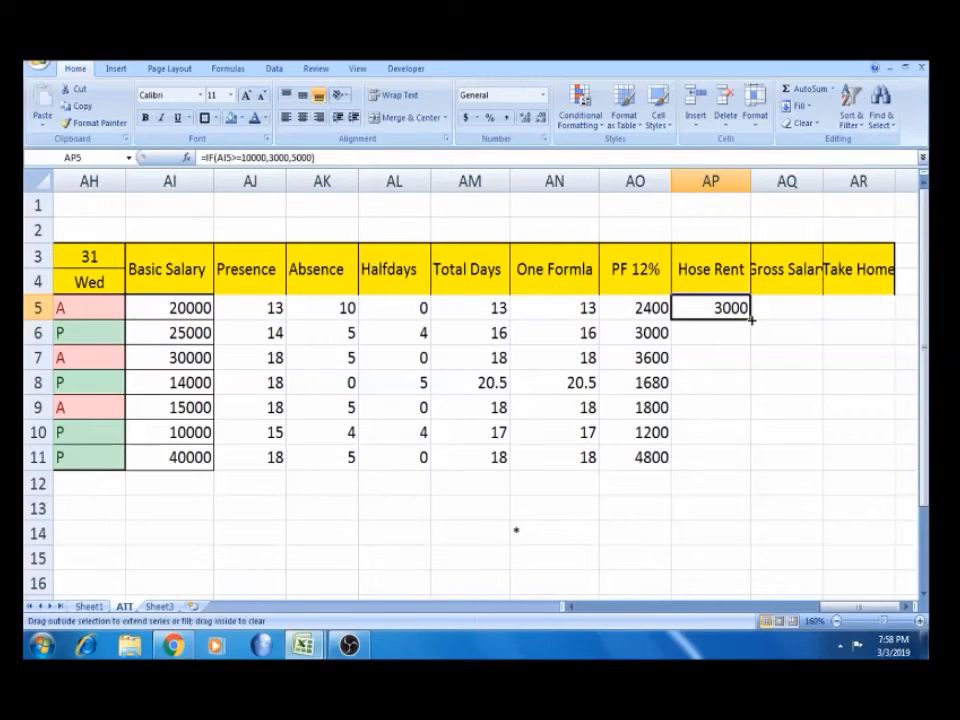
{"action": "double_click", "coordinate": [751, 320]}
{"action": "left_click", "coordinate": [720, 456]}
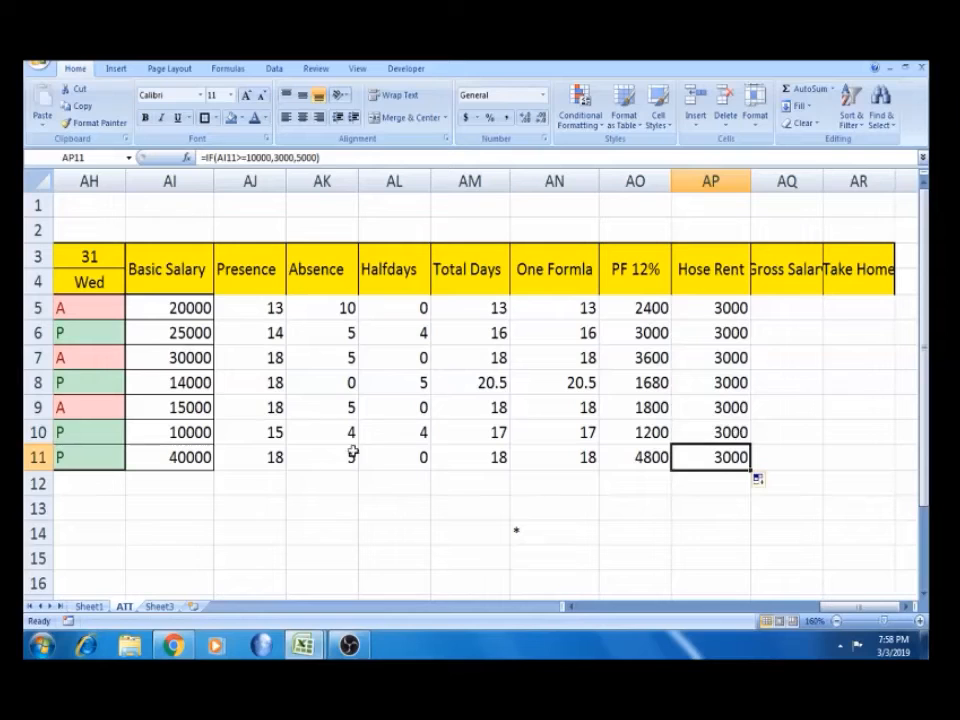
Change AI10's Basic Salary to 9000, switching its Hose Rent to 5000
{"action": "left_click", "coordinate": [177, 430]}
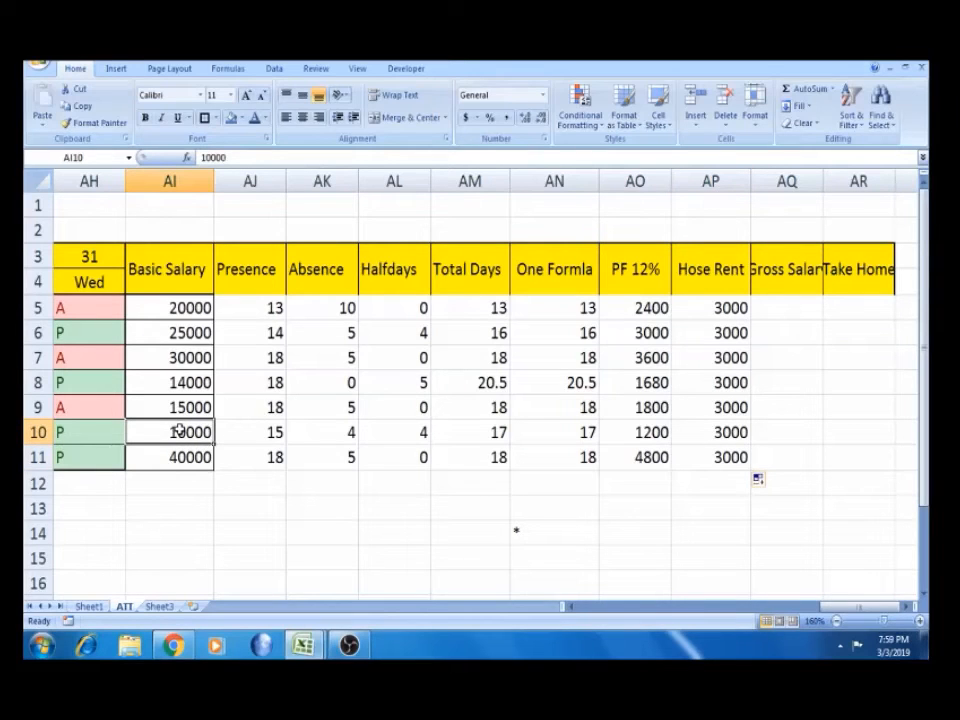
{"action": "type", "text": "9000"}
{"action": "key", "text": "Tab"}
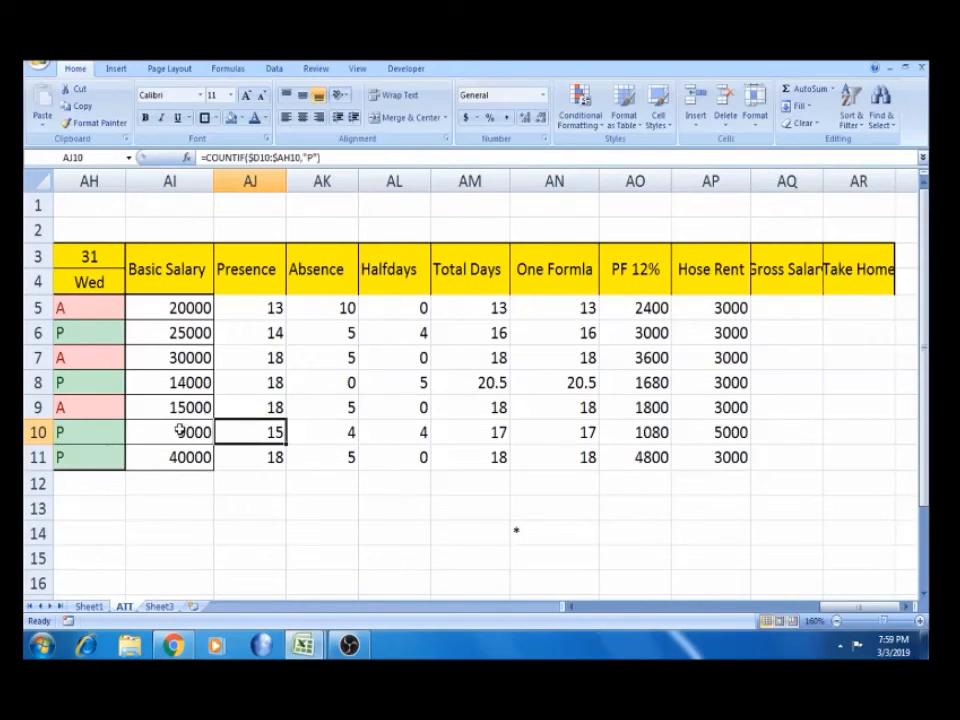
{"action": "left_click", "coordinate": [722, 432]}
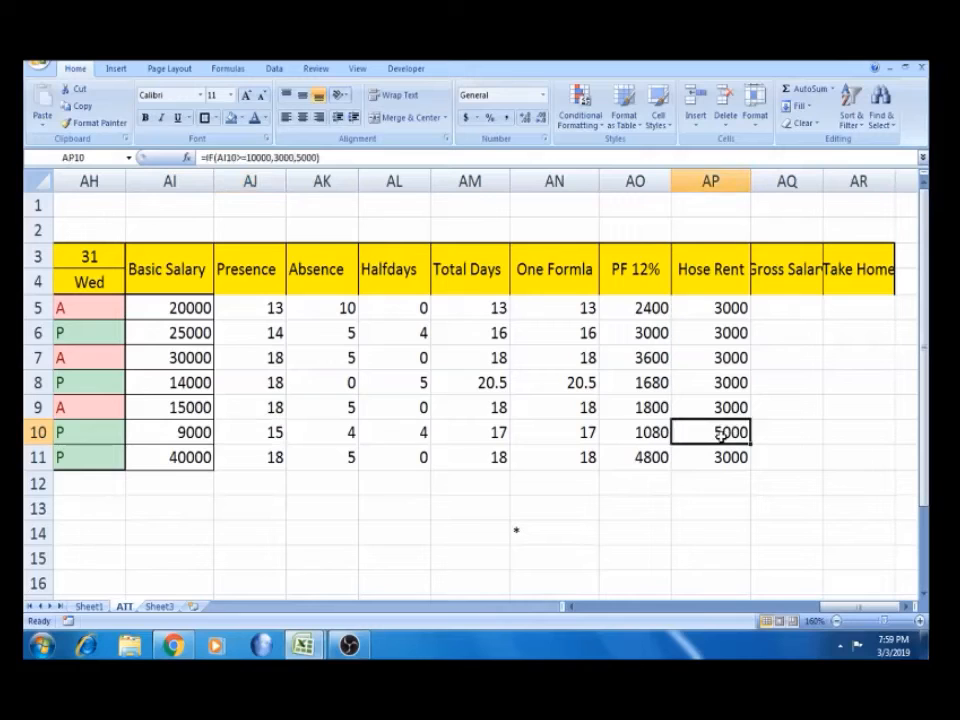
{"action": "left_click", "coordinate": [165, 450]}
{"action": "left_click", "coordinate": [178, 432]}
{"action": "left_click", "coordinate": [718, 430]}
Copy the 9000 salary into AI8, replacing 14000
{"action": "left_click", "coordinate": [185, 435]}
{"action": "key", "text": "ctrl+c"}
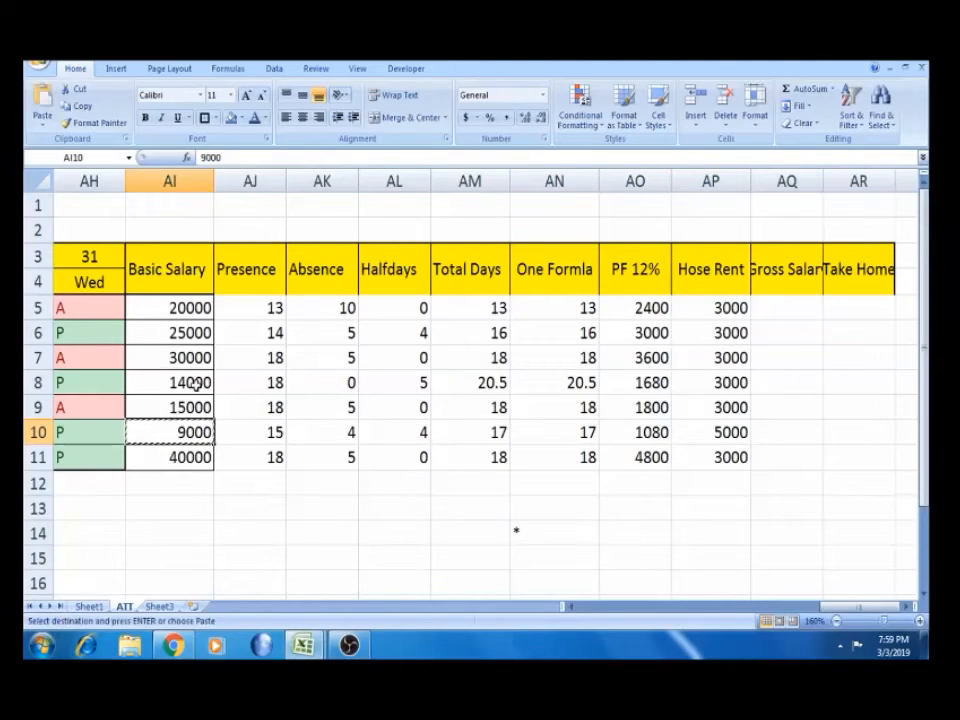
{"action": "left_click", "coordinate": [193, 381]}
{"action": "key", "text": "ctrl+v"}
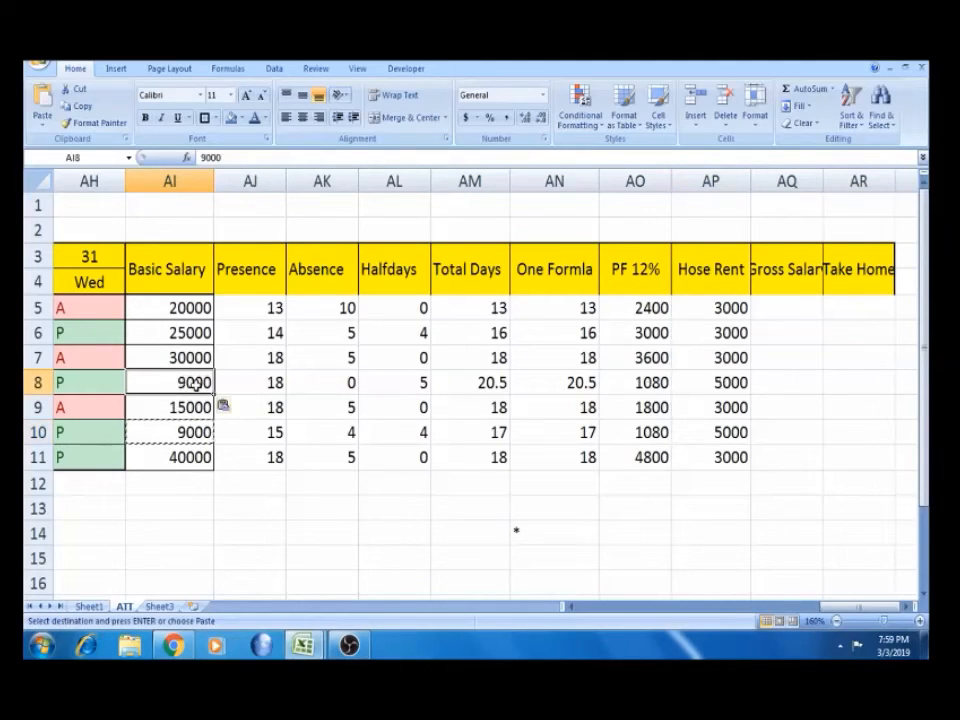
{"action": "left_click", "coordinate": [707, 389]}
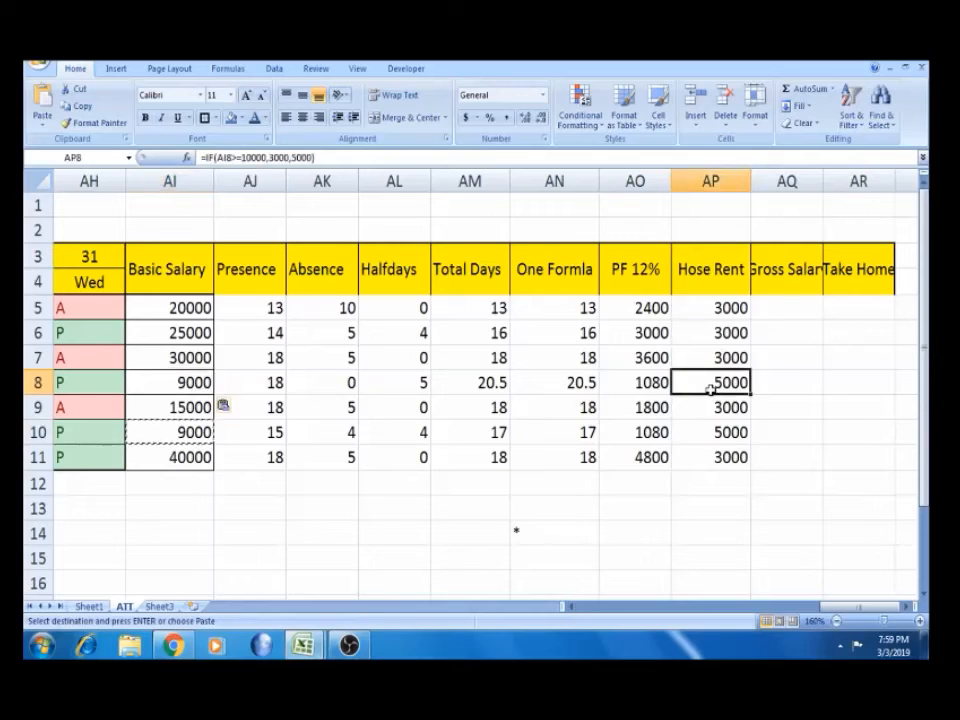
Autofit column AQ to fit the Gross Salary heading
{"action": "left_click", "coordinate": [740, 181]}
{"action": "double_click", "coordinate": [821, 181]}
{"action": "left_click", "coordinate": [786, 308]}
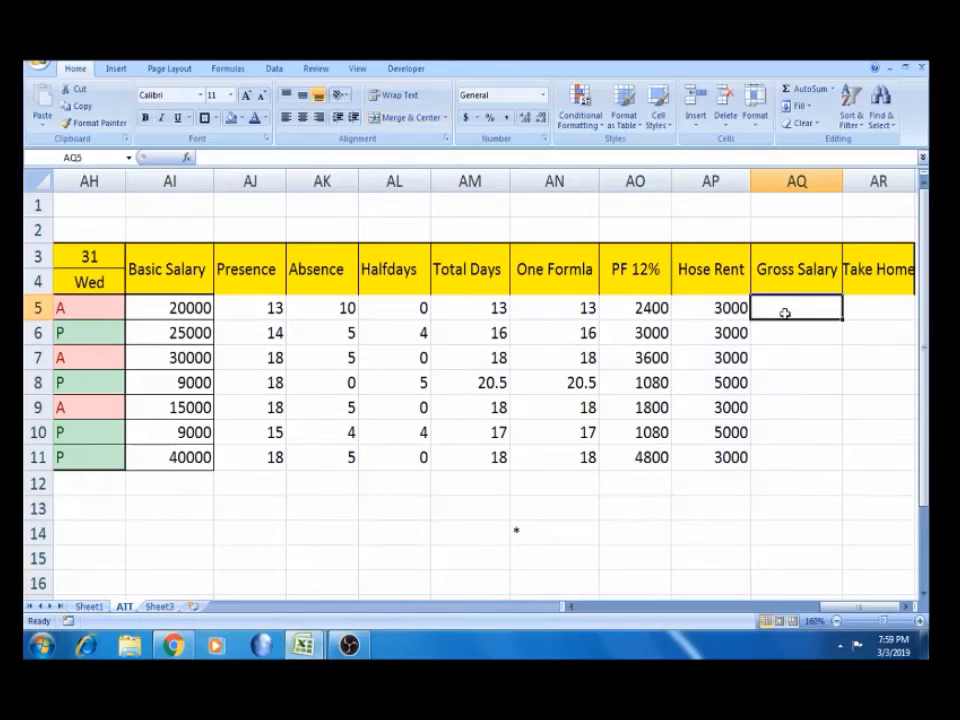
Enter =AP5+AO5+AI5 in AQ5 as the first Gross Salary formula
{"action": "left_click", "coordinate": [786, 282]}
{"action": "left_click", "coordinate": [785, 308]}
{"action": "type", "text": "="}
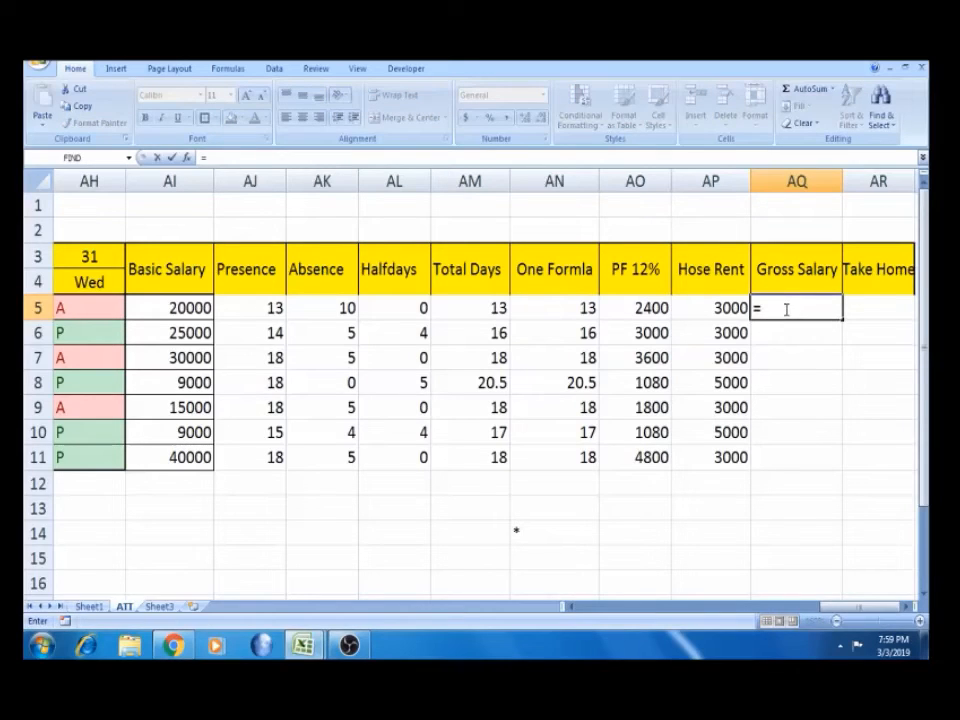
{"action": "left_click", "coordinate": [714, 308]}
{"action": "type", "text": "+"}
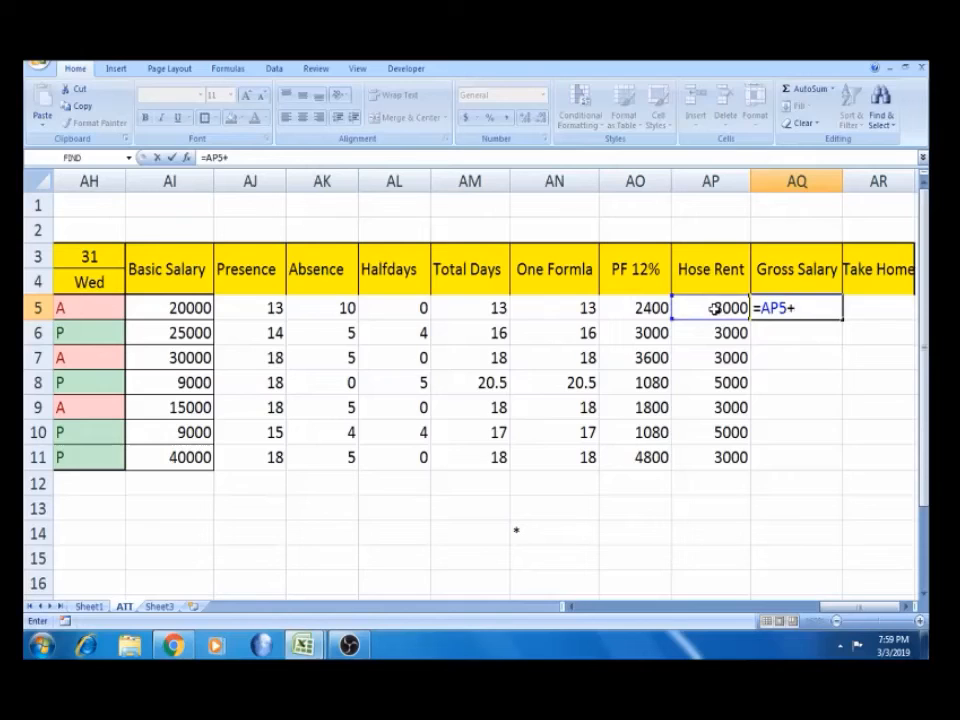
{"action": "left_click", "coordinate": [637, 308]}
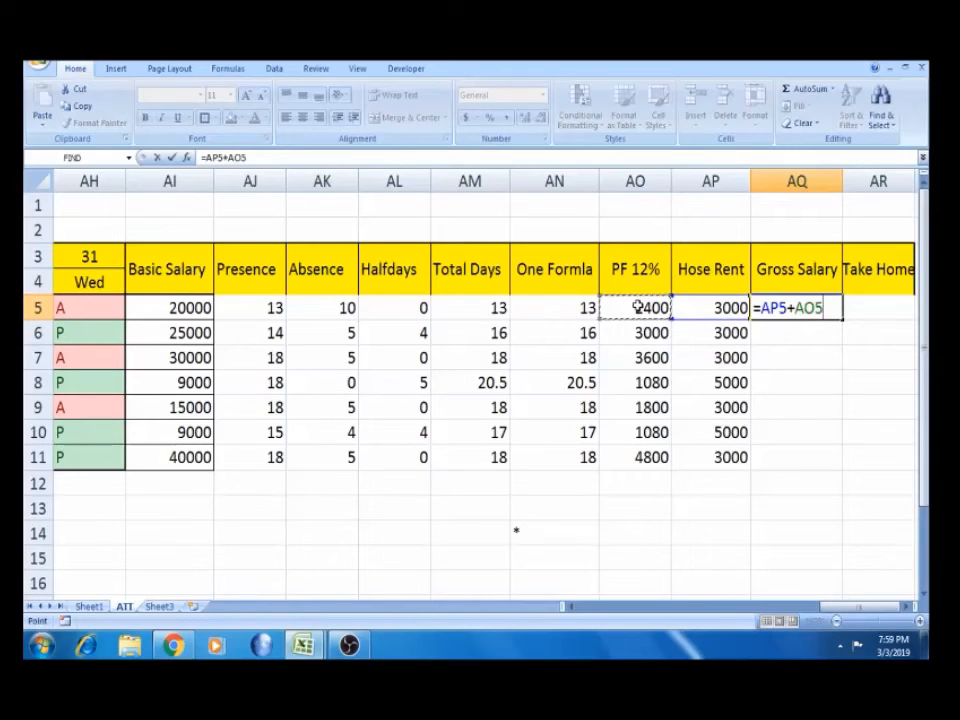
{"action": "type", "text": "+"}
{"action": "left_click", "coordinate": [185, 309]}
{"action": "key", "text": "Return"}
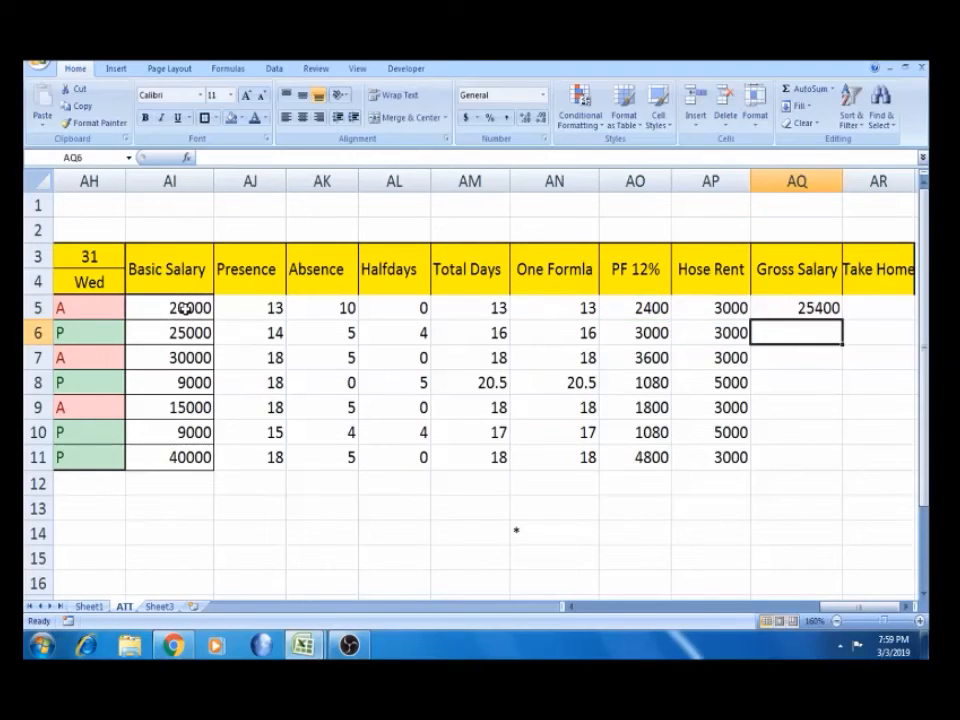
Fill Gross Salary down to AQ11: 25400, 31000, 36600, 15080, 19800, 15080, 47800
{"action": "left_click", "coordinate": [817, 307]}
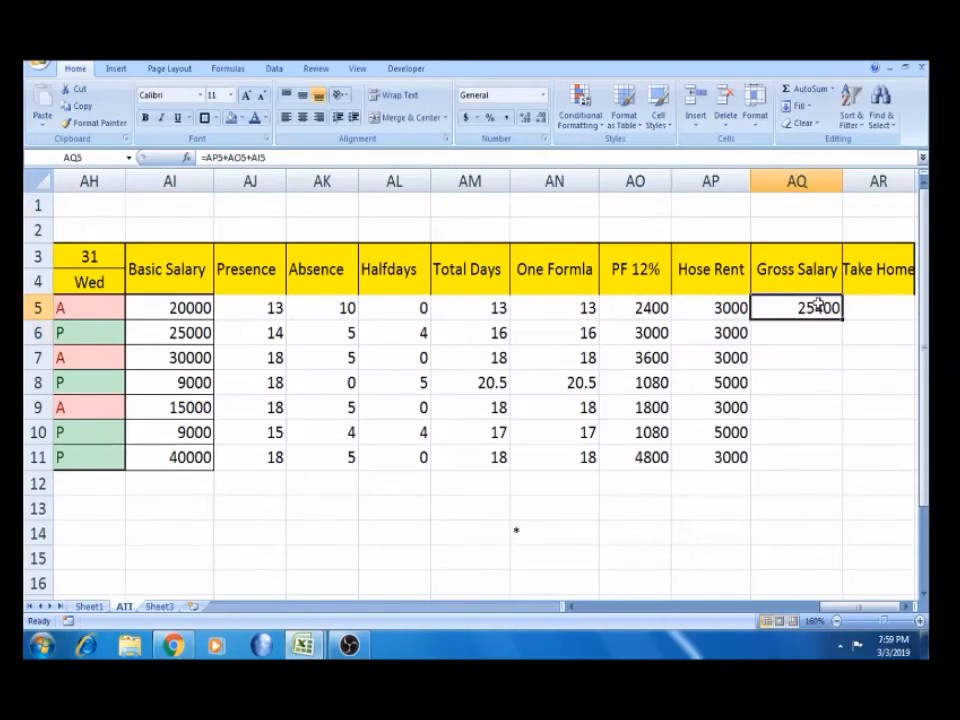
{"action": "left_click_drag", "start_coordinate": [843, 320], "coordinate": [845, 468]}
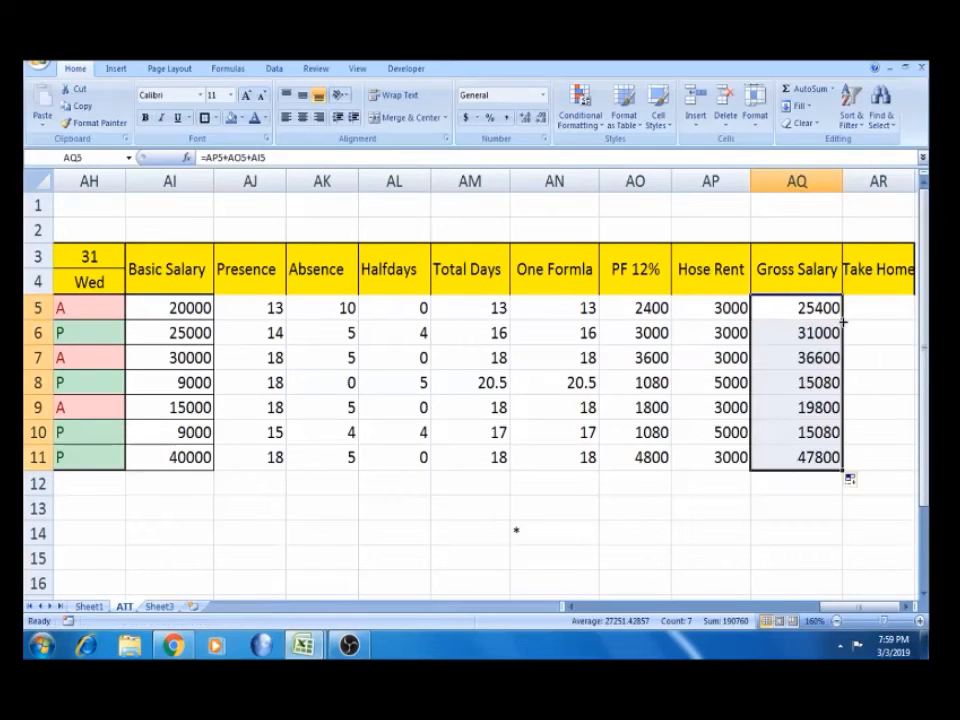
{"action": "left_click", "coordinate": [865, 297]}
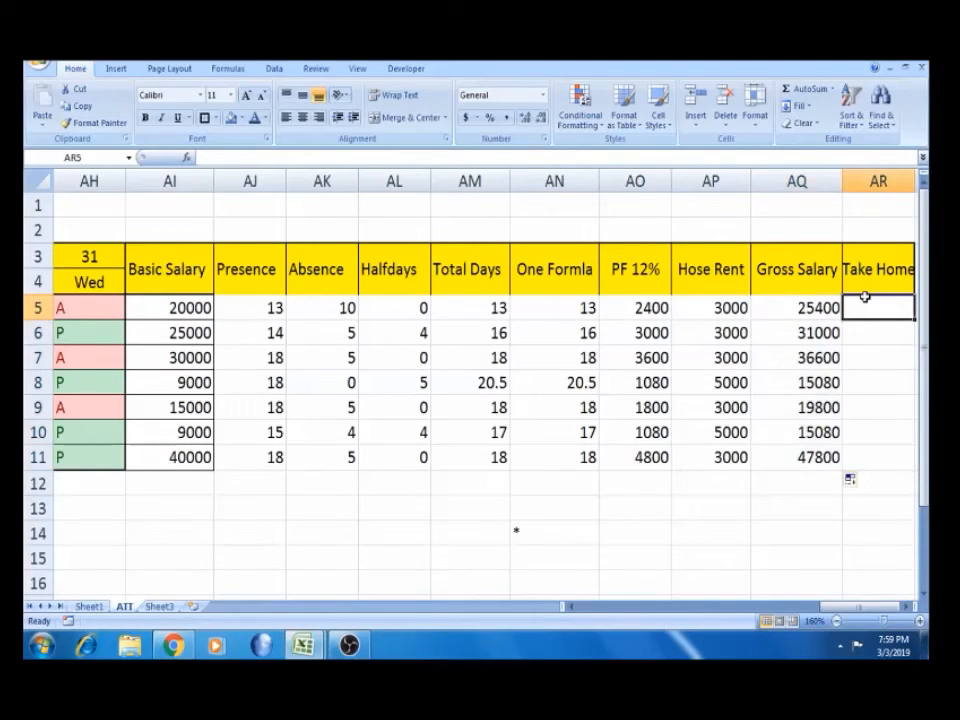
Autofit column AR so the full Take Home heading shows
{"action": "key", "text": "Right"}
{"action": "key", "text": "Right"}
{"action": "double_click", "coordinate": [755, 181]}
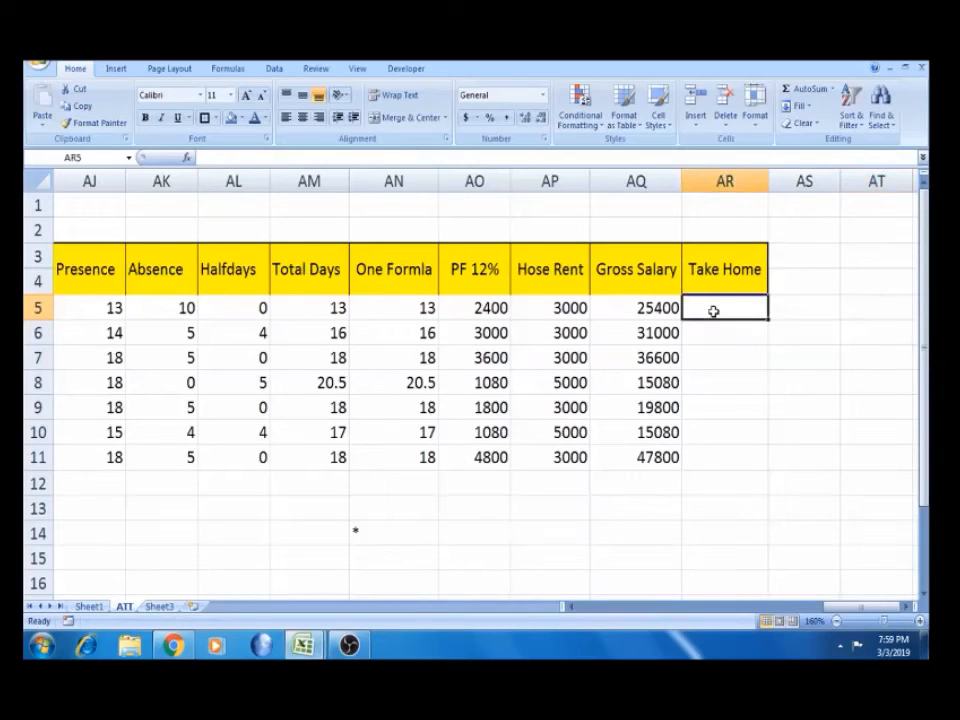
{"action": "left_click", "coordinate": [154, 302]}
{"action": "key", "text": "Left"}
{"action": "key", "text": "Left"}
{"action": "key", "text": "Left"}
{"action": "key", "text": "Left"}
{"action": "key", "text": "Right"}
{"action": "key", "text": "Right"}
{"action": "key", "text": "Right"}
{"action": "key", "text": "Right"}
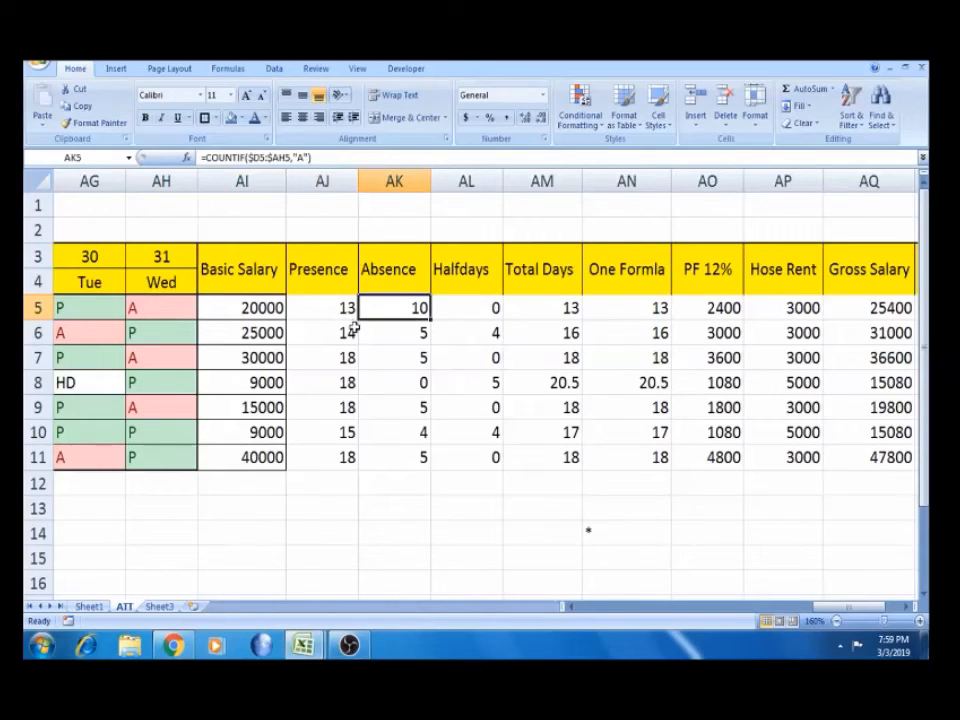
Review the row 5 Hose Rent IF formula and its attendance entries
{"action": "left_click", "coordinate": [800, 298]}
{"action": "key", "text": "Right"}
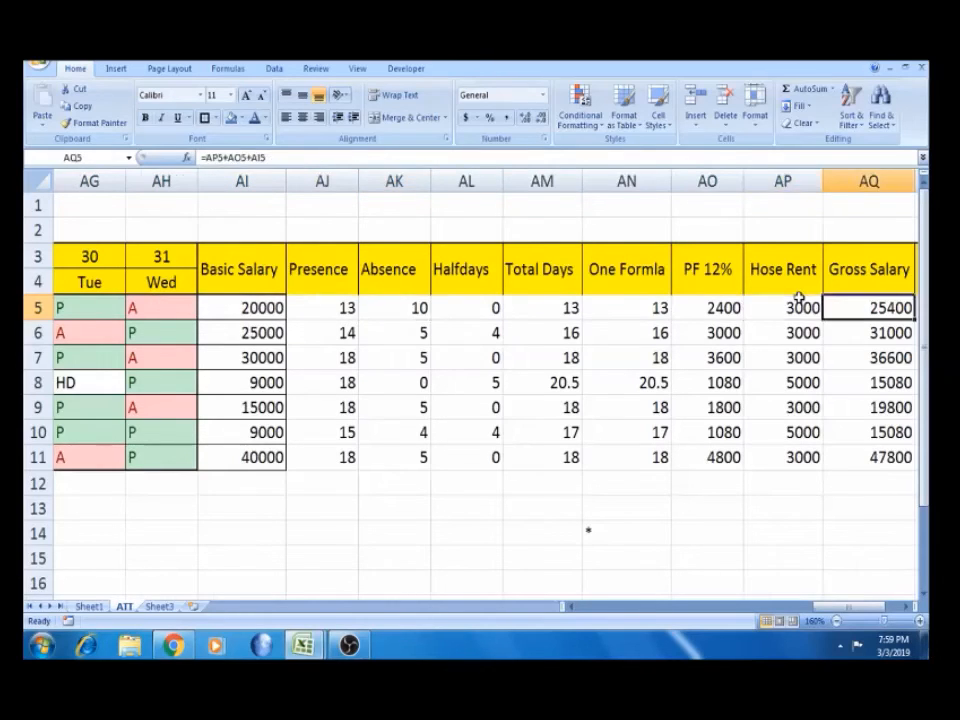
{"action": "key", "text": "Right"}
{"action": "key", "text": "Right"}
{"action": "key", "text": "Left"}
{"action": "key", "text": "Left"}
{"action": "key", "text": "Left"}
{"action": "key", "text": "Left"}
{"action": "key", "text": "Left"}
{"action": "key", "text": "Left"}
{"action": "key", "text": "Left"}
{"action": "key", "text": "Left"}
{"action": "key", "text": "Left"}
{"action": "key", "text": "Left"}
{"action": "key", "text": "Left"}
{"action": "key", "text": "Left"}
{"action": "key", "text": "Left"}
{"action": "key", "text": "Left"}
{"action": "key", "text": "Left"}
{"action": "key", "text": "Left"}
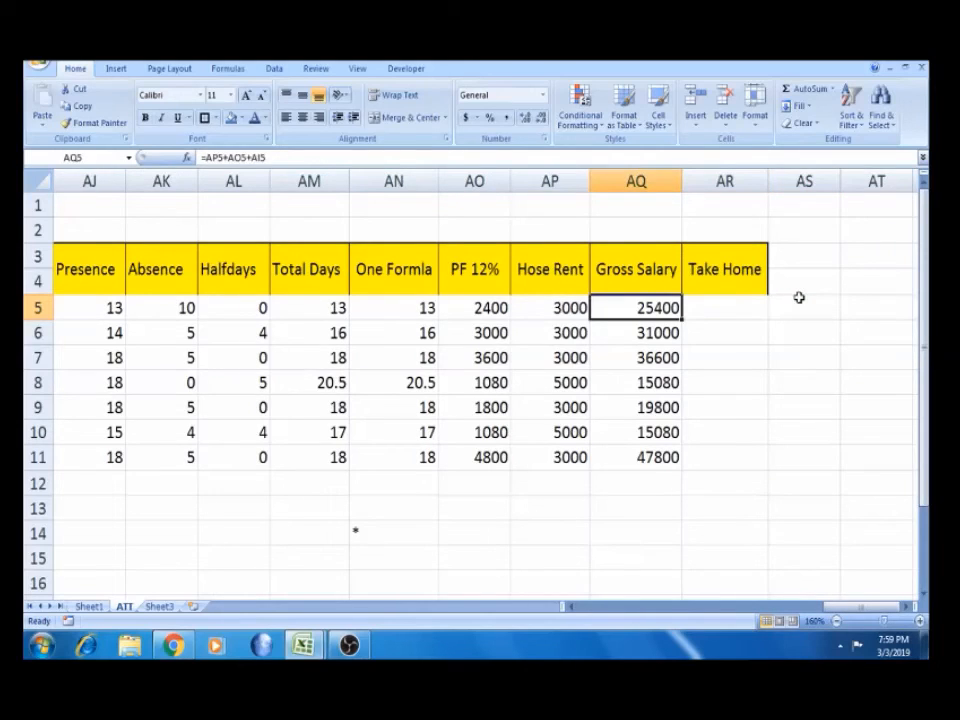
{"action": "key", "text": "Right"}
{"action": "key", "text": "Right"}
{"action": "key", "text": "Right"}
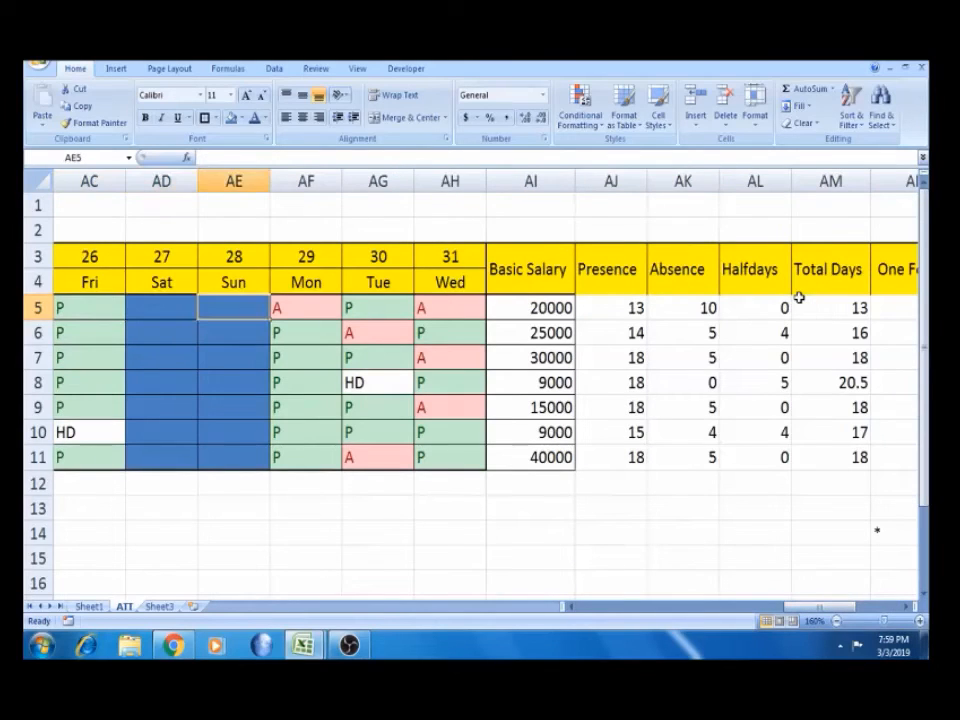
{"action": "key", "text": "Right"}
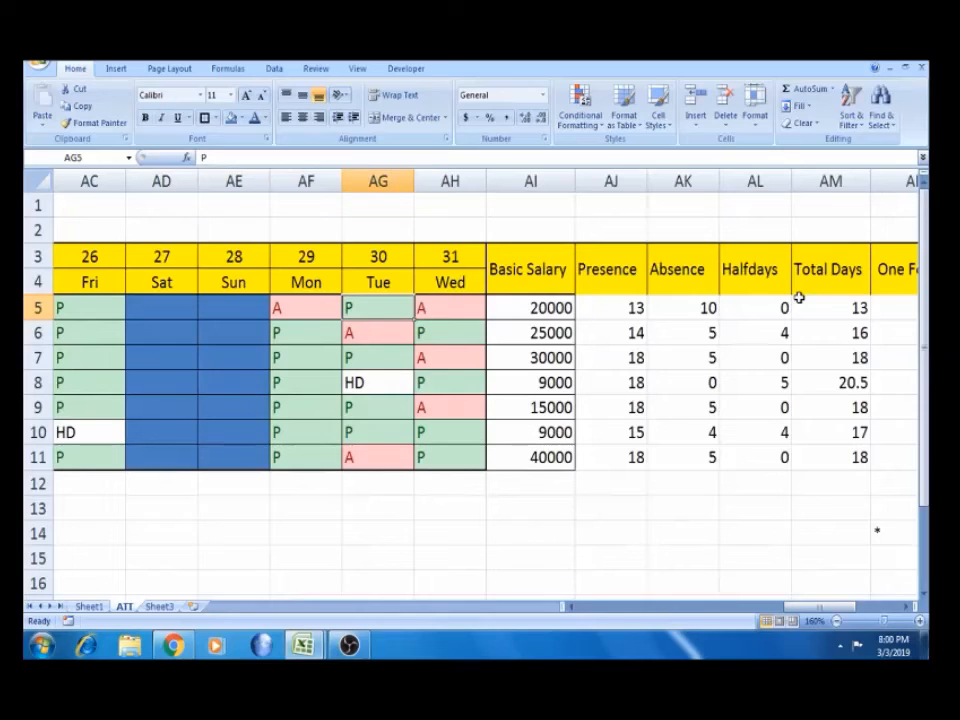
Check the Absence, AN5 total, Hose Rent and gross salary formulas in rows 5–8
{"action": "left_click", "coordinate": [708, 357]}
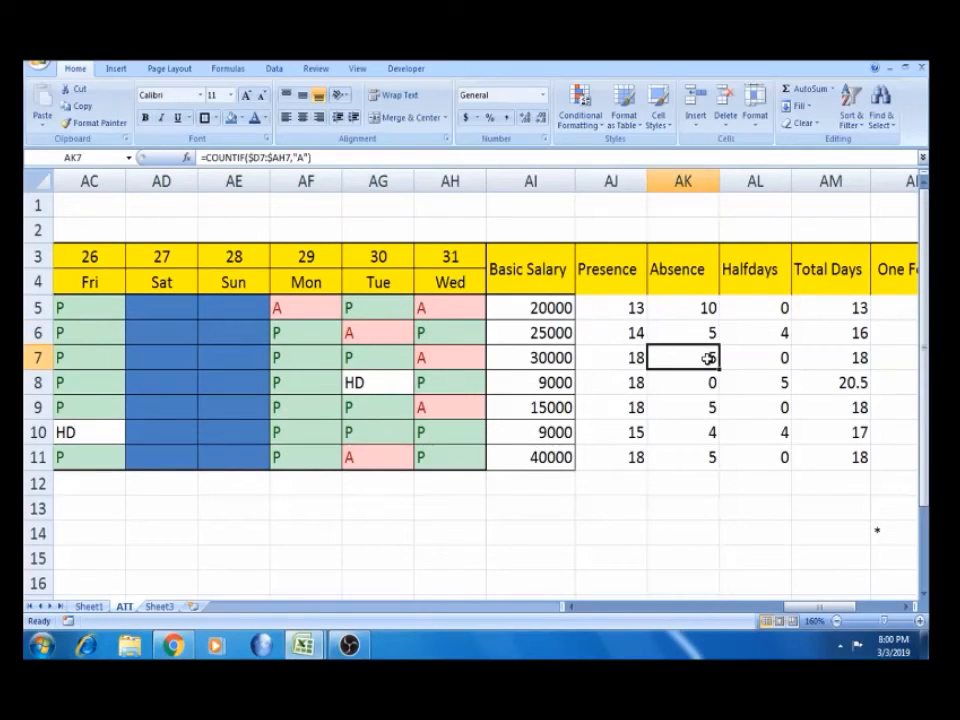
{"action": "key", "text": "Down"}
{"action": "key", "text": "Up"}
{"action": "key", "text": "Up"}
{"action": "key", "text": "Up"}
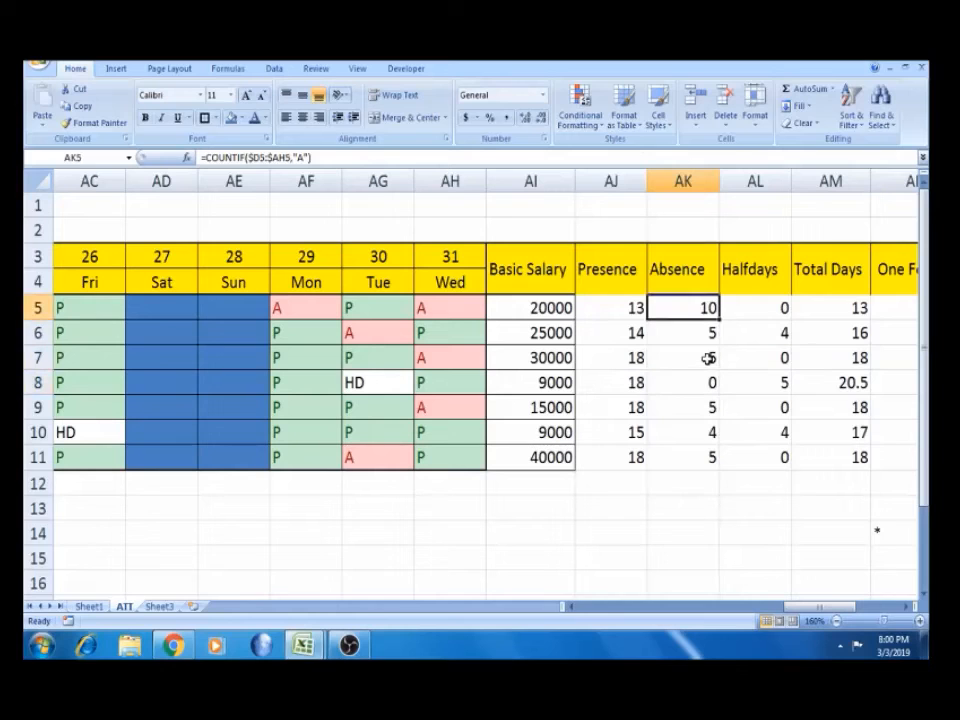
{"action": "key", "text": "Right"}
{"action": "key", "text": "Right"}
{"action": "key", "text": "Right"}
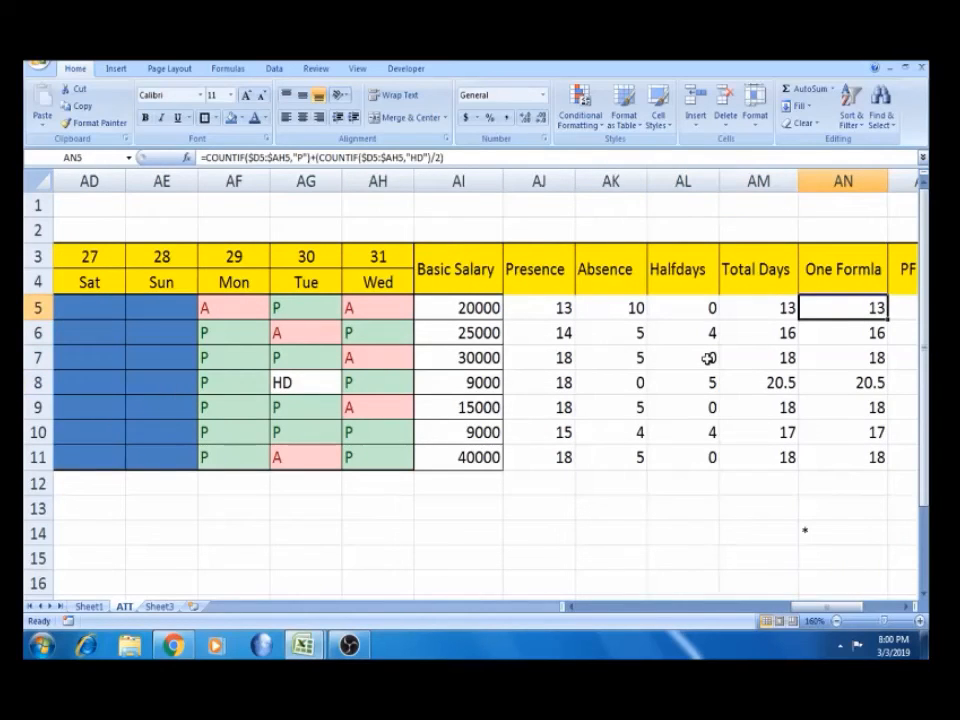
{"action": "left_click", "coordinate": [818, 332]}
{"action": "key", "text": "Right"}
{"action": "key", "text": "Right"}
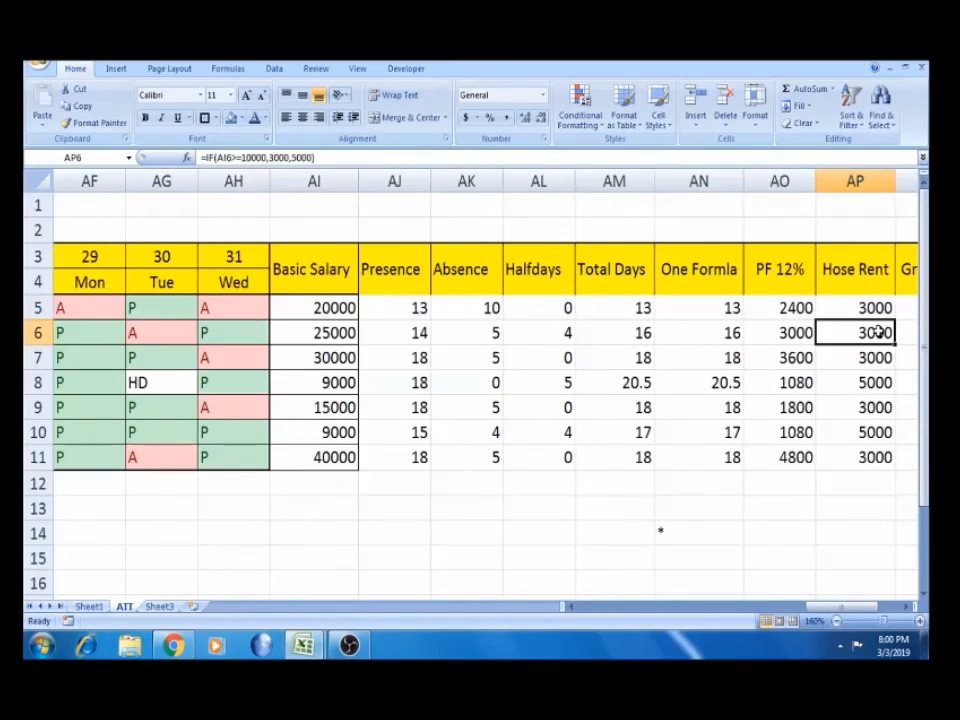
{"action": "key", "text": "Right"}
{"action": "key", "text": "Right"}
{"action": "key", "text": "Right"}
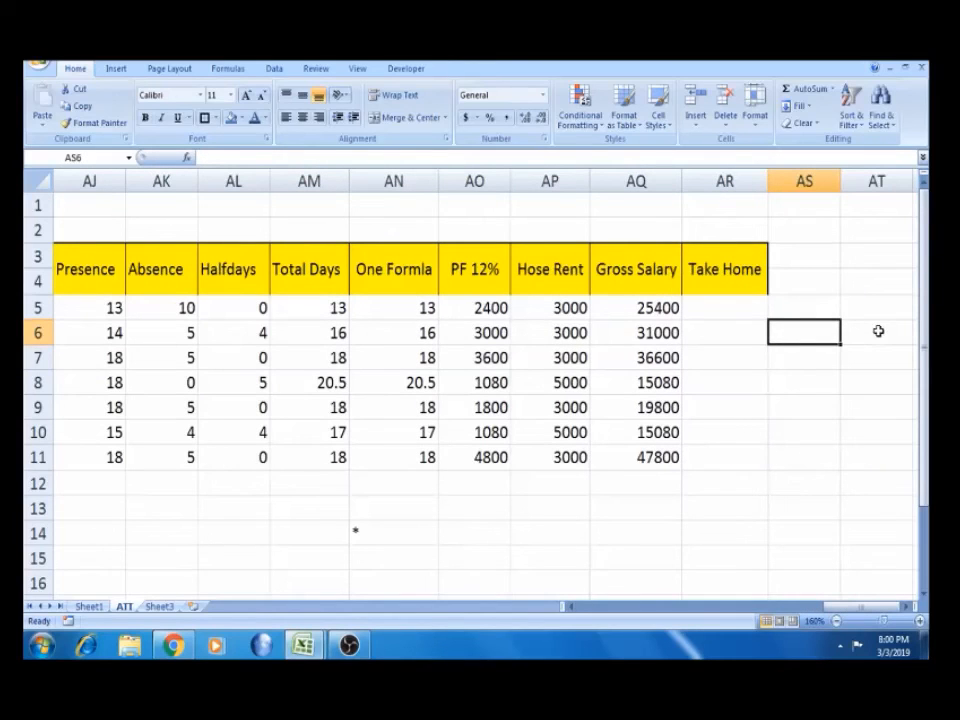
In AR5, start the Take Home formula by adding Basic Salary AI5 and Hose Rent AP5
{"action": "left_click", "coordinate": [741, 306]}
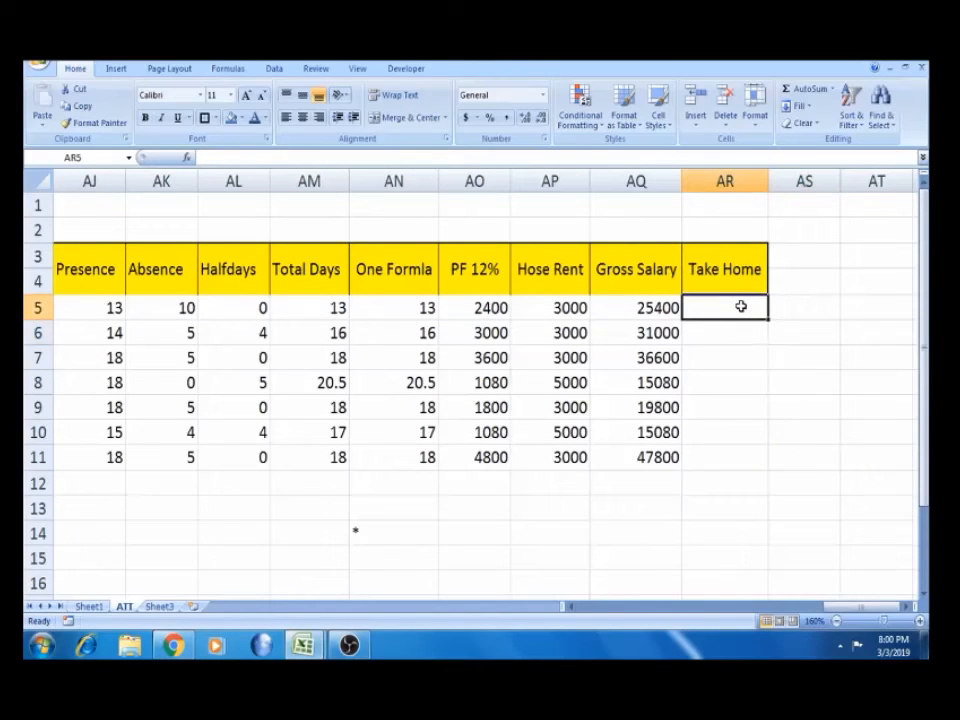
{"action": "type", "text": "="}
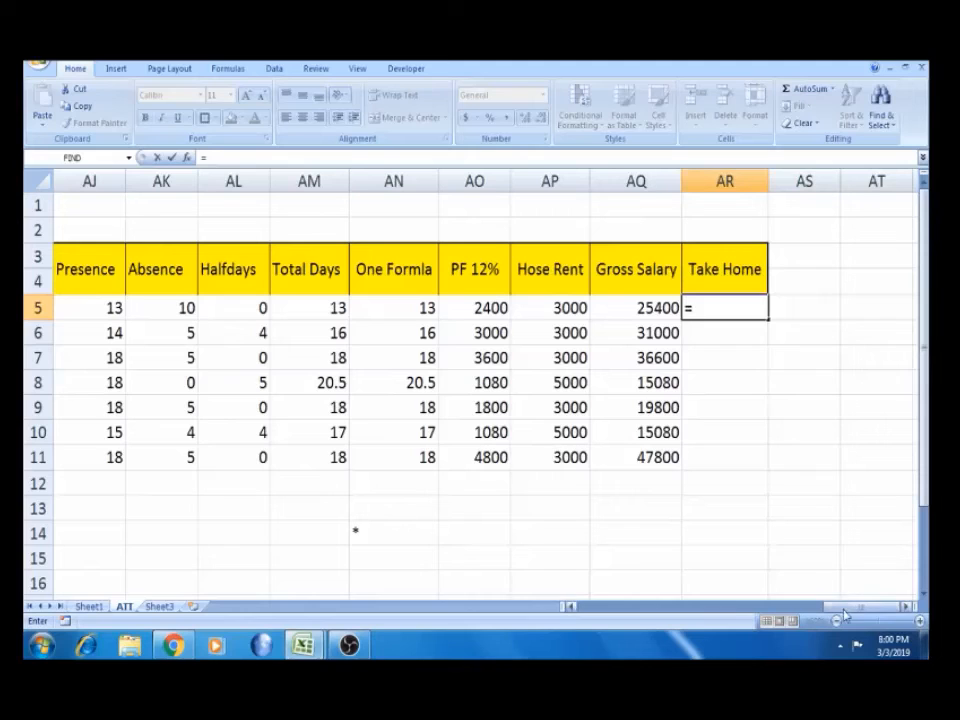
{"action": "left_click_drag", "start_coordinate": [845, 615], "coordinate": [788, 617]}
{"action": "left_click", "coordinate": [673, 310]}
{"action": "type", "text": "+"}
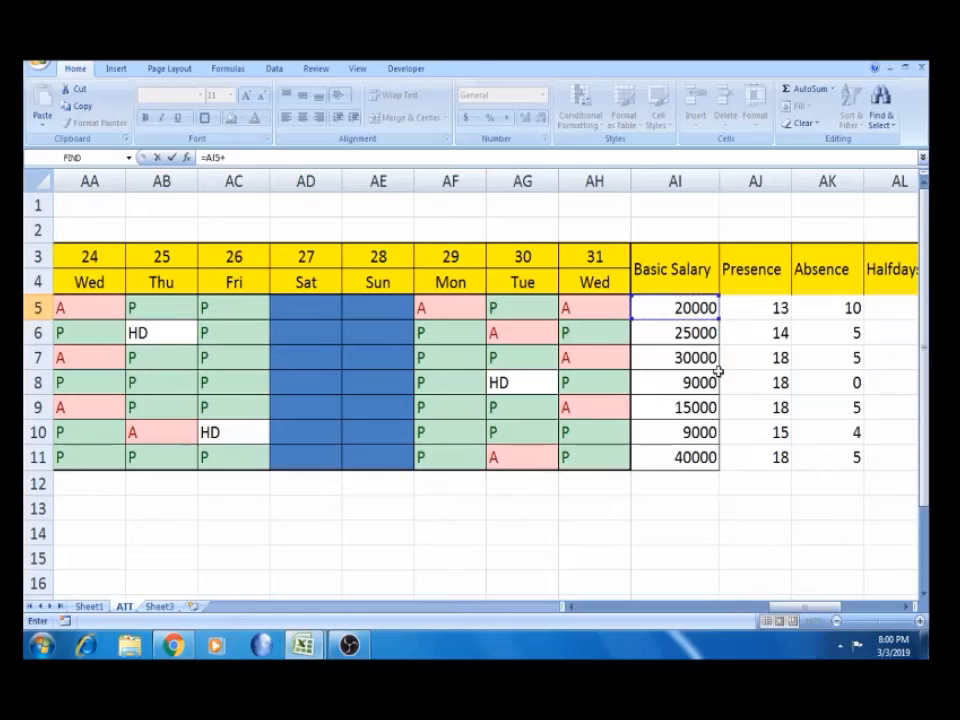
{"action": "left_click_drag", "start_coordinate": [797, 616], "coordinate": [842, 617]}
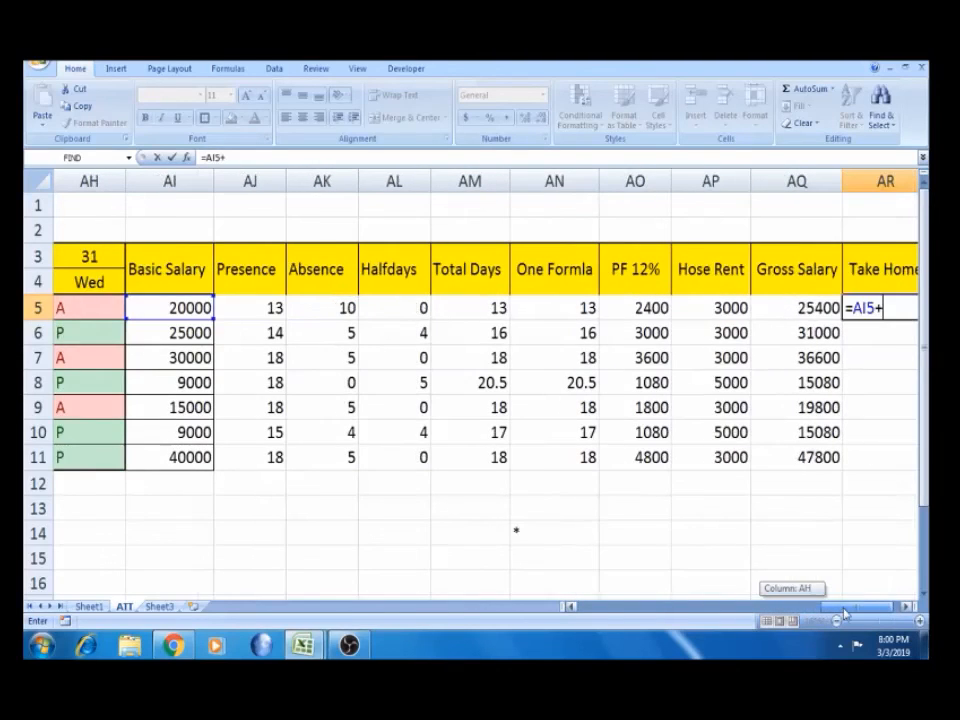
{"action": "left_click", "coordinate": [735, 310]}
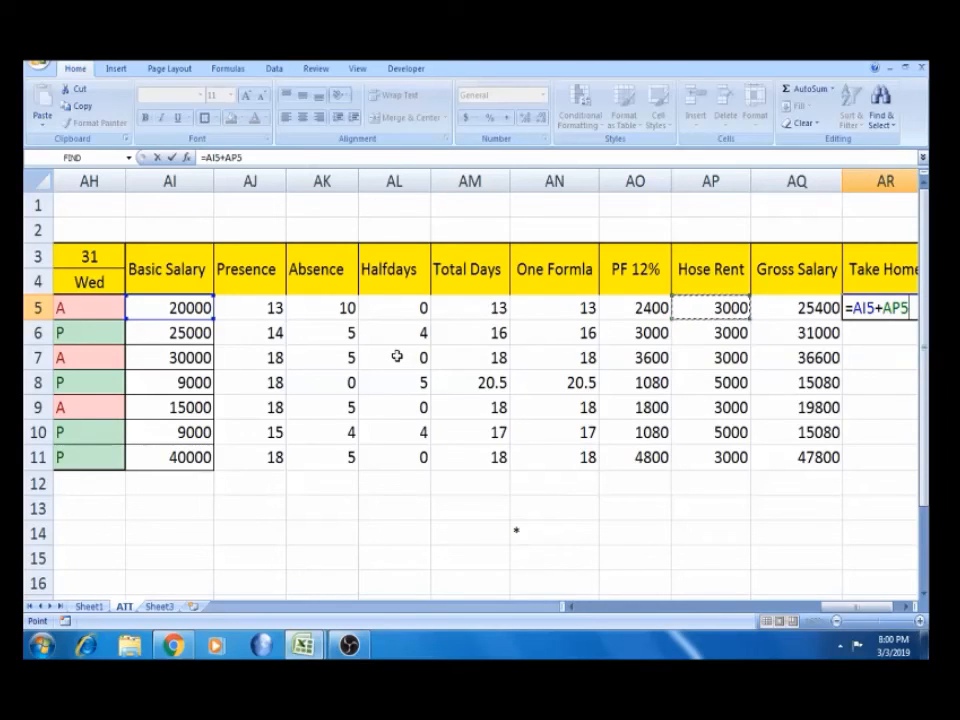
{"action": "type", "text": ")"}
Complete it as =(AI5+AP5)-IF(AK5>=5,3000,0) and accept Excel's correction
{"action": "left_click", "coordinate": [851, 308]}
{"action": "type", "text": "("}
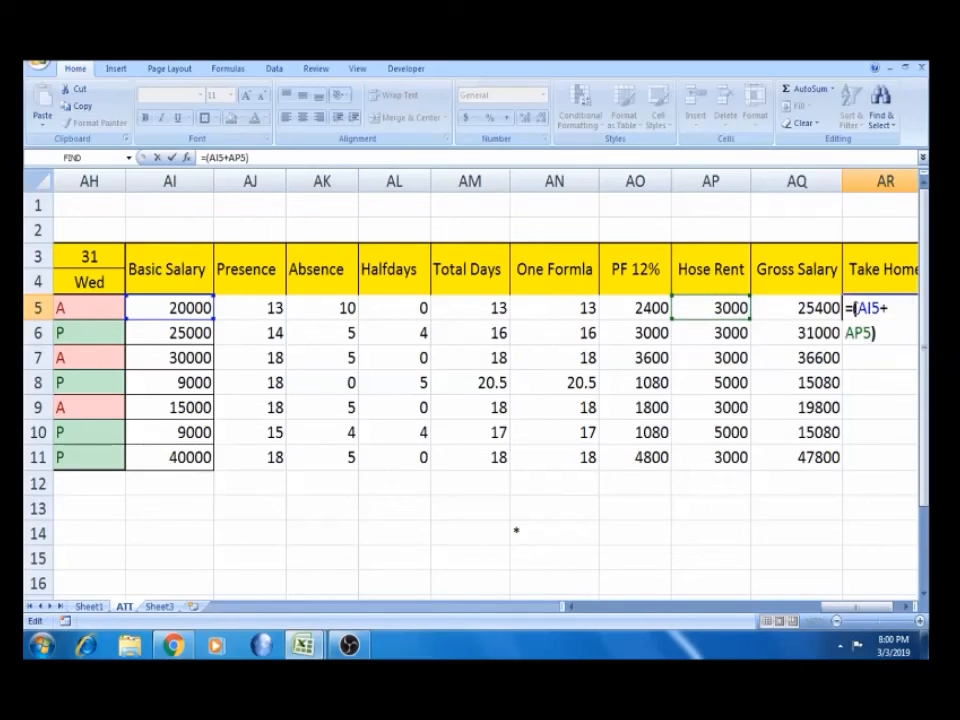
{"action": "left_click", "coordinate": [888, 326]}
{"action": "type", "text": "-I"}
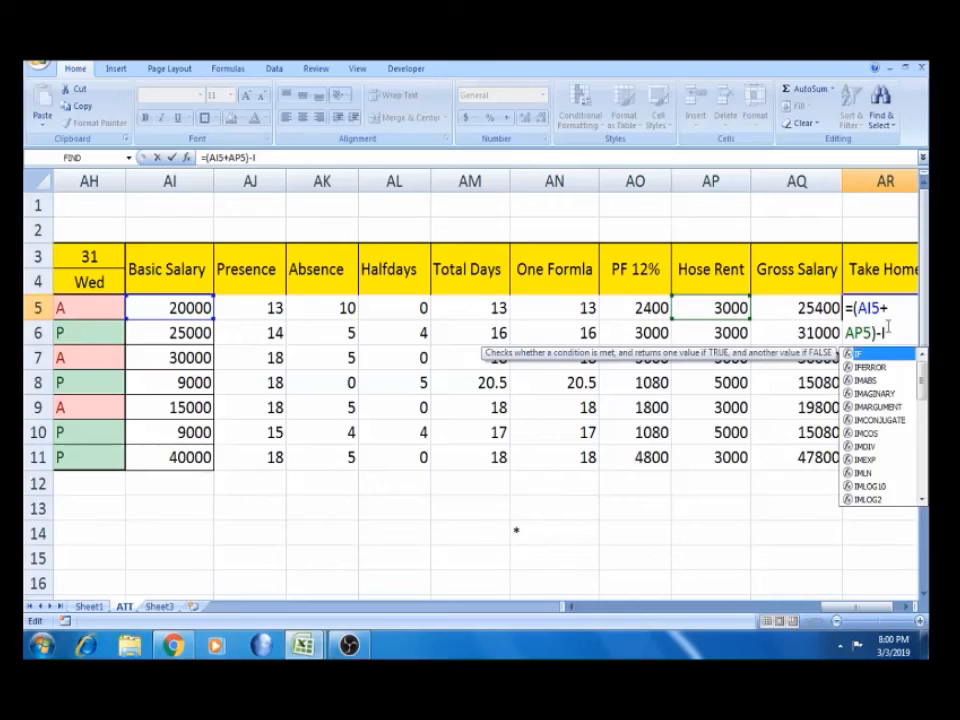
{"action": "type", "text": "F("}
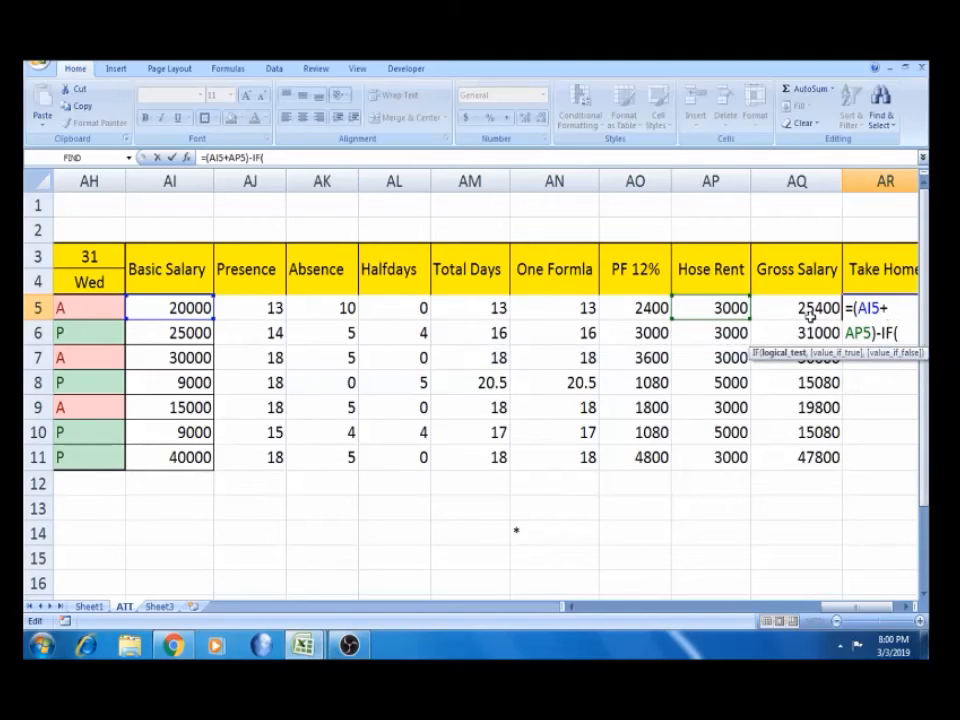
{"action": "left_click", "coordinate": [327, 307]}
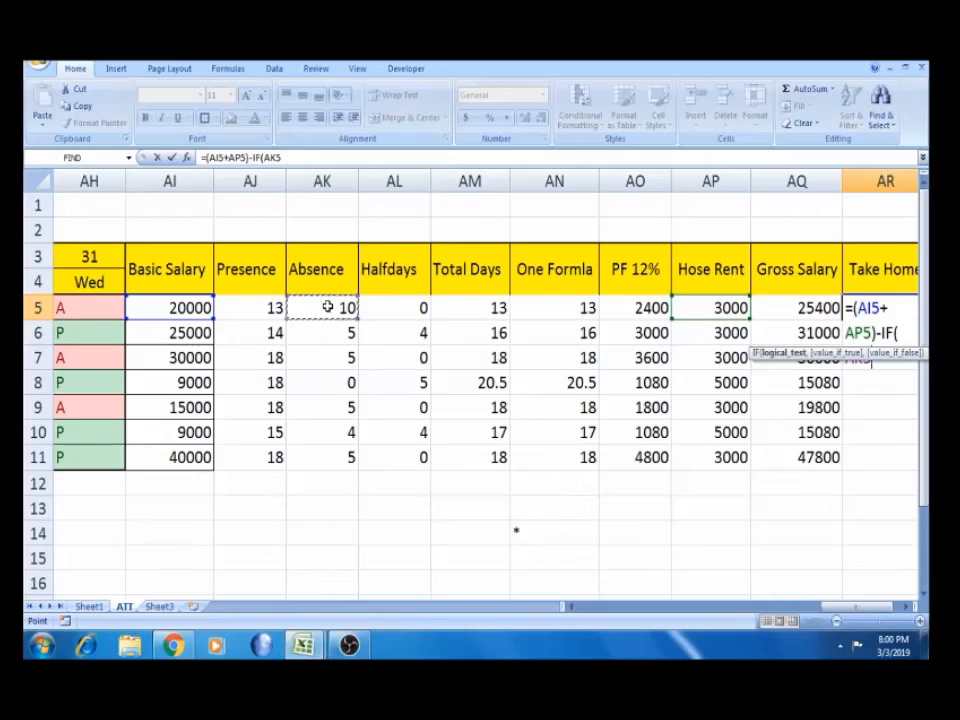
{"action": "type", "text": "="}
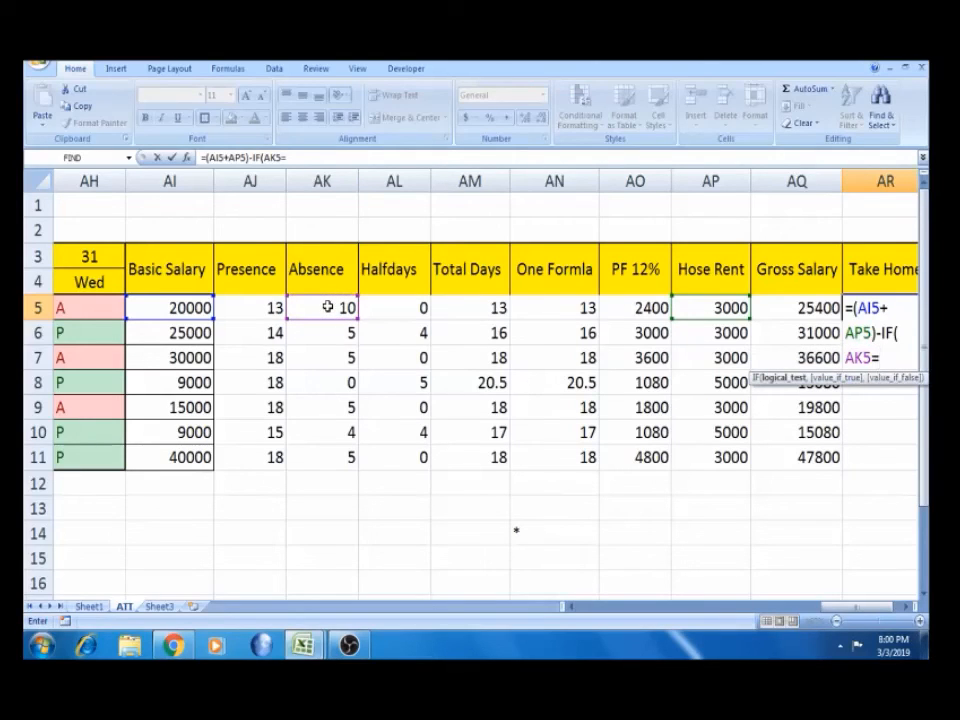
{"action": "type", "text": ">5,"}
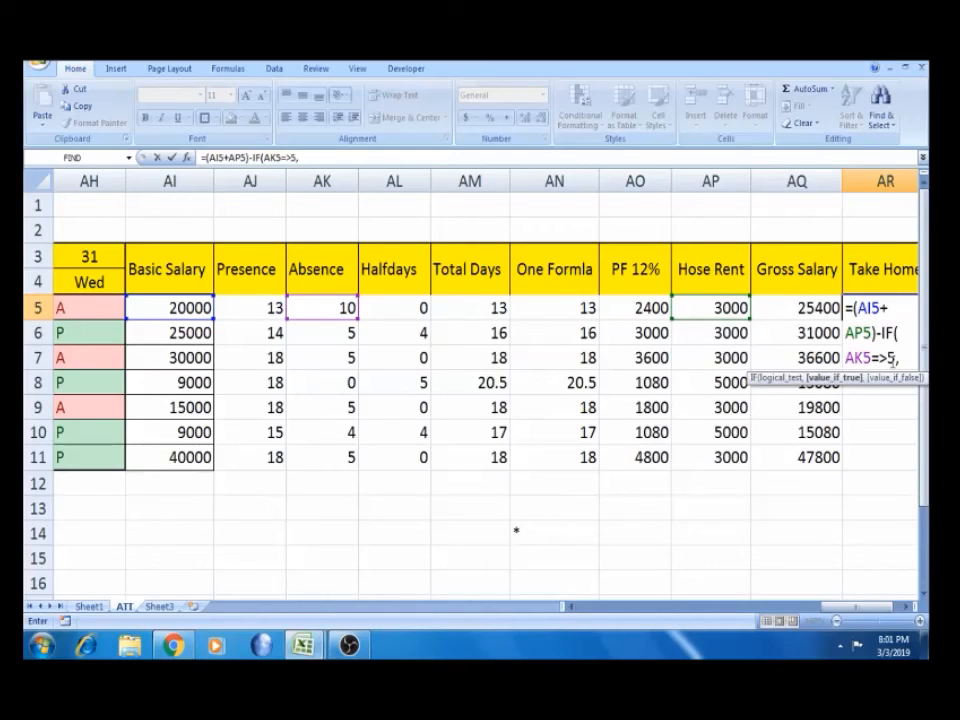
{"action": "type", "text": "3000"}
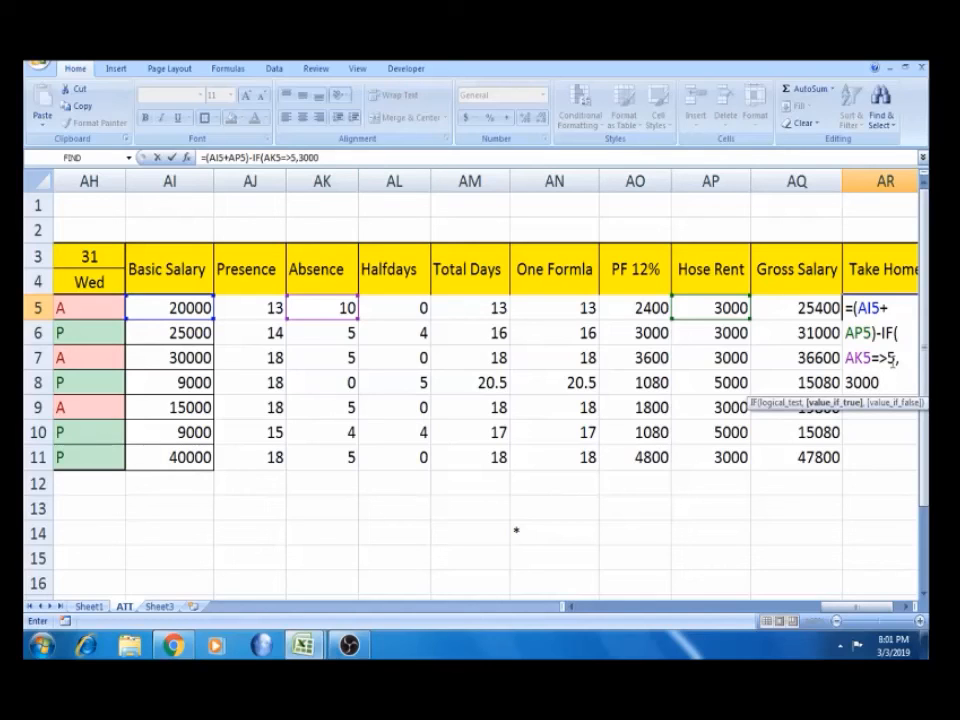
{"action": "type", "text": ","}
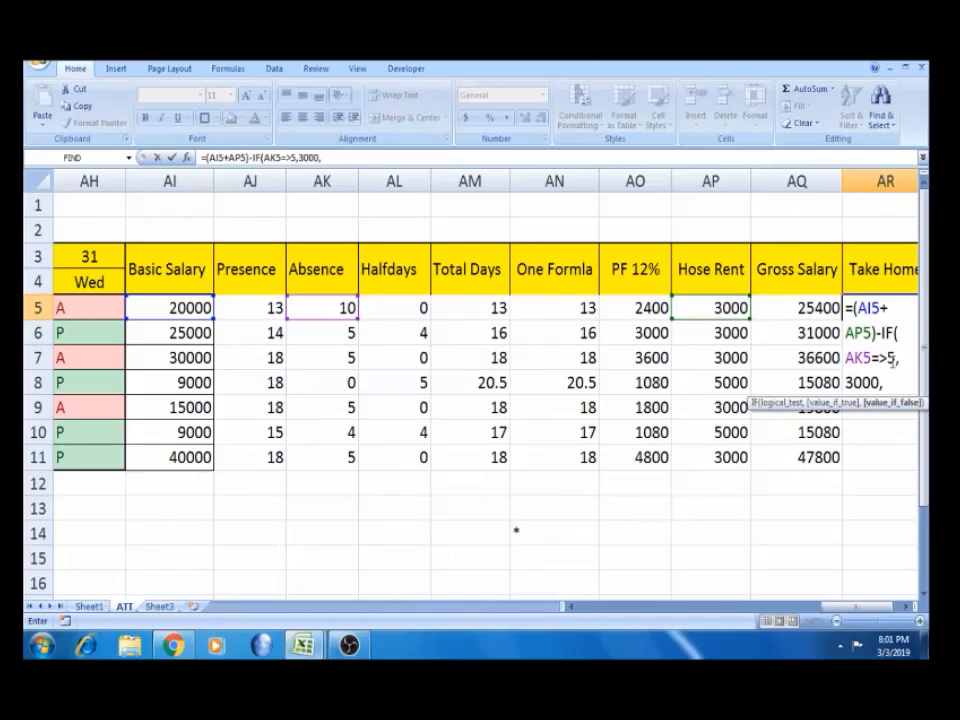
{"action": "type", "text": "0)"}
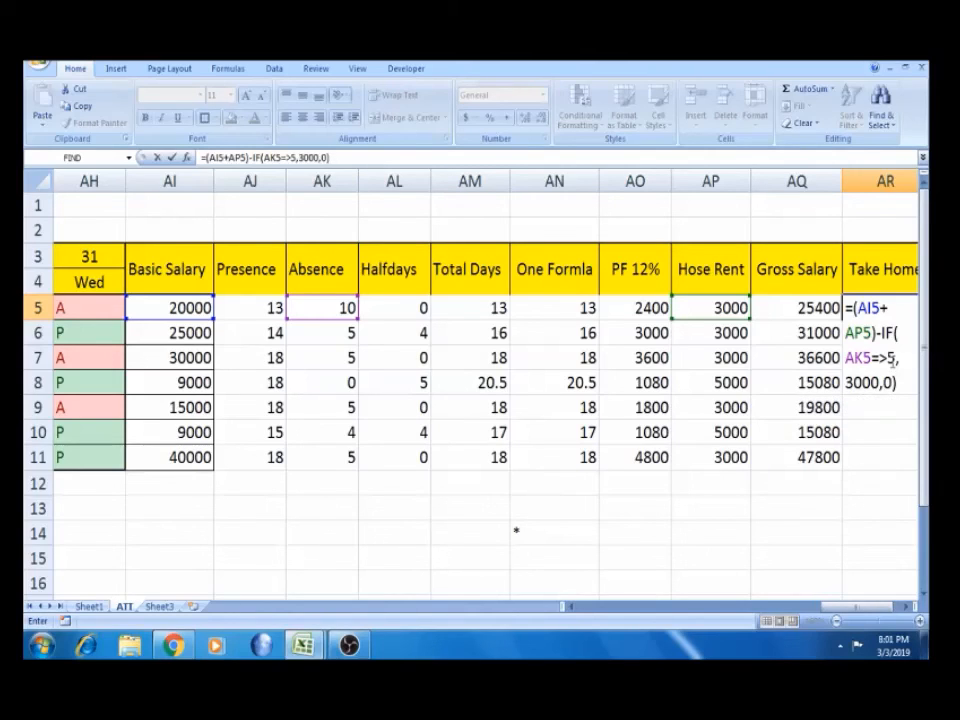
{"action": "key", "text": "Return"}
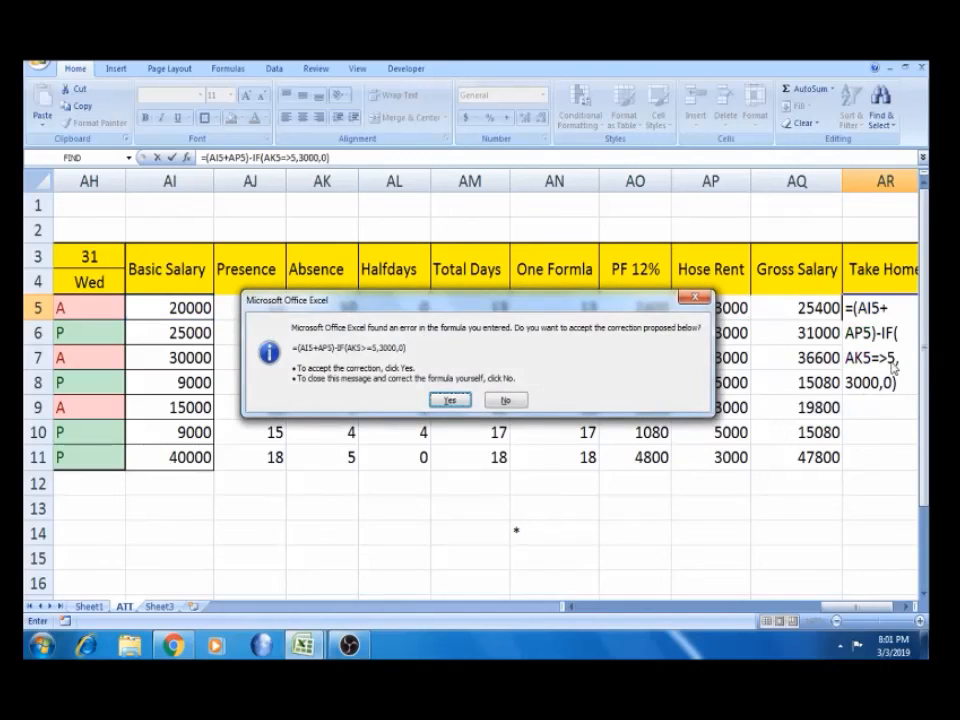
{"action": "key", "text": "Return"}
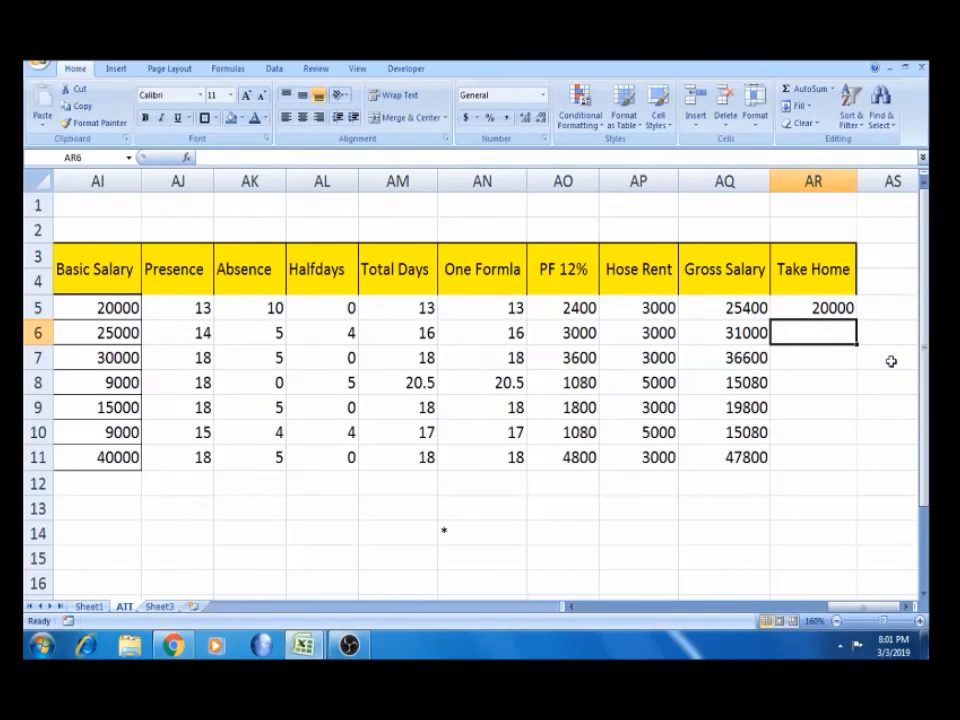
Copy the AR5 Take Home formula down to AR11
{"action": "left_click", "coordinate": [825, 308]}
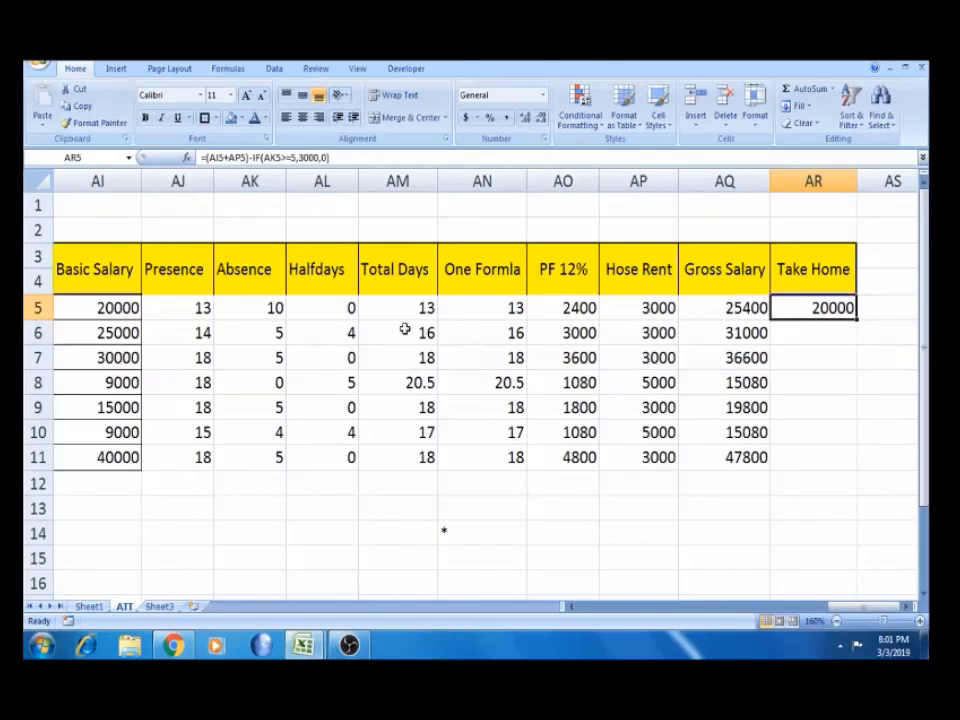
{"action": "left_click", "coordinate": [262, 308]}
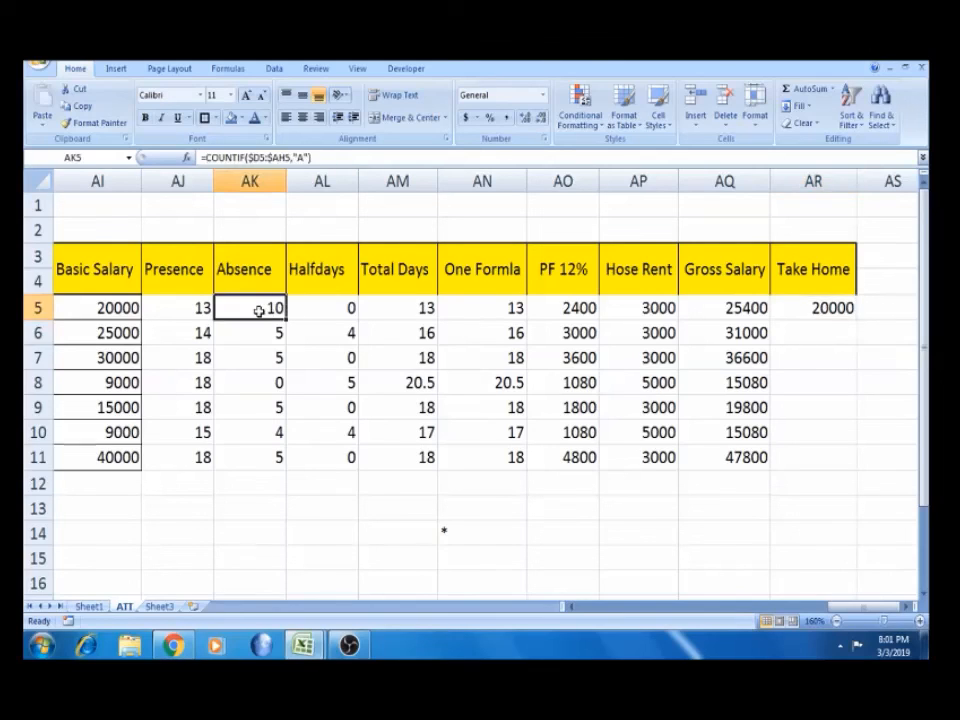
{"action": "left_click", "coordinate": [836, 307]}
{"action": "double_click", "coordinate": [857, 318]}
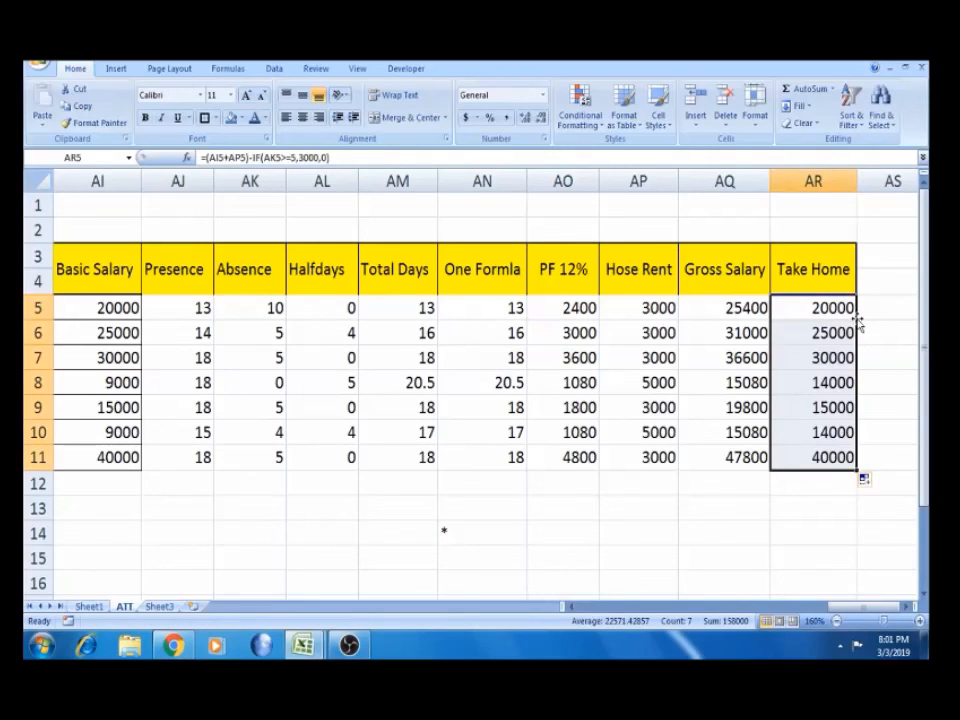
Check rows 8 and 11: absences, basic salary, Hose Rent and Take Home results
{"action": "left_click", "coordinate": [818, 384]}
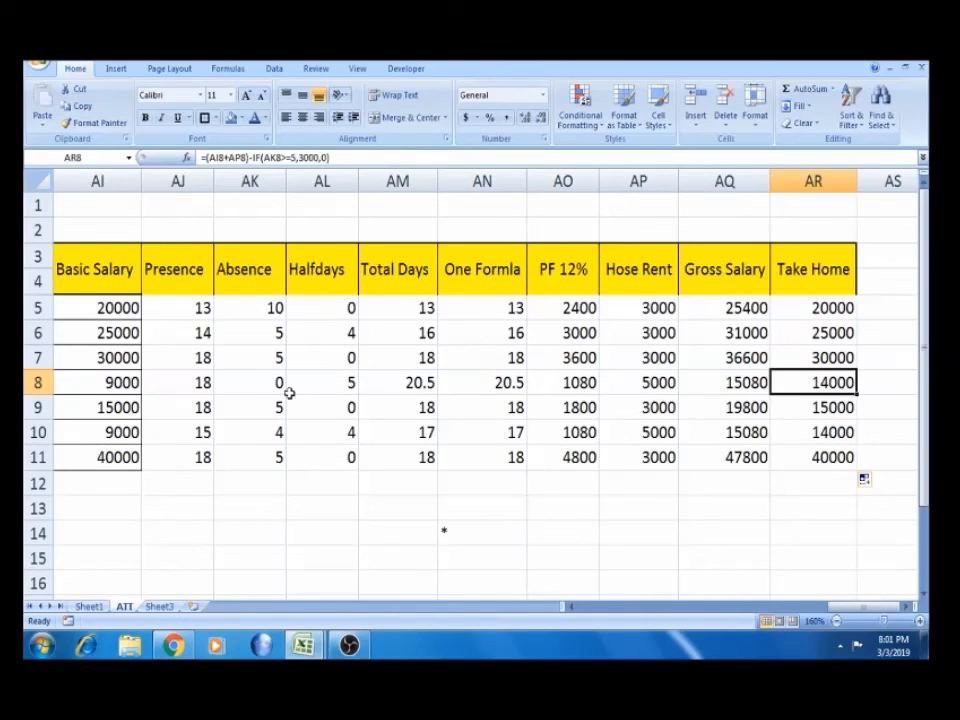
{"action": "left_click", "coordinate": [248, 382]}
{"action": "left_click", "coordinate": [115, 385]}
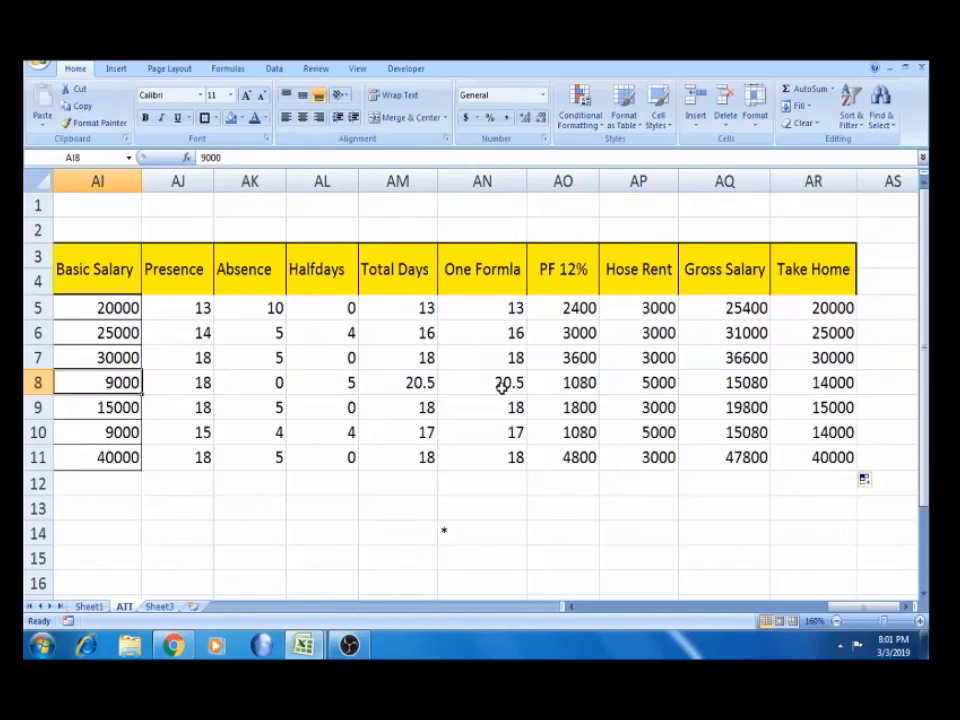
{"action": "left_click", "coordinate": [643, 381]}
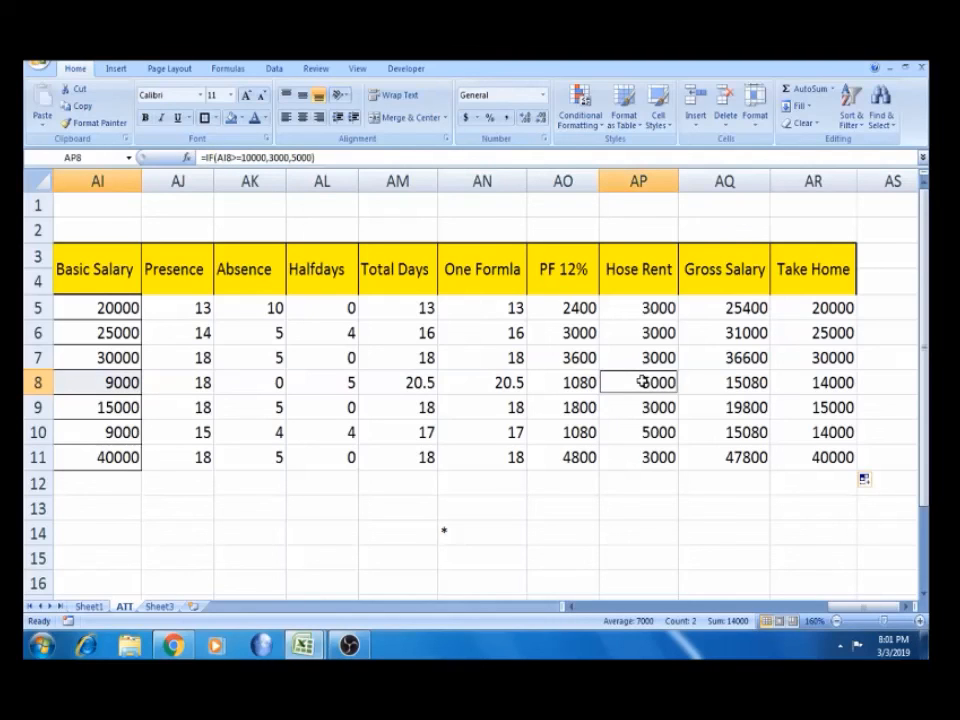
{"action": "left_click", "coordinate": [820, 383]}
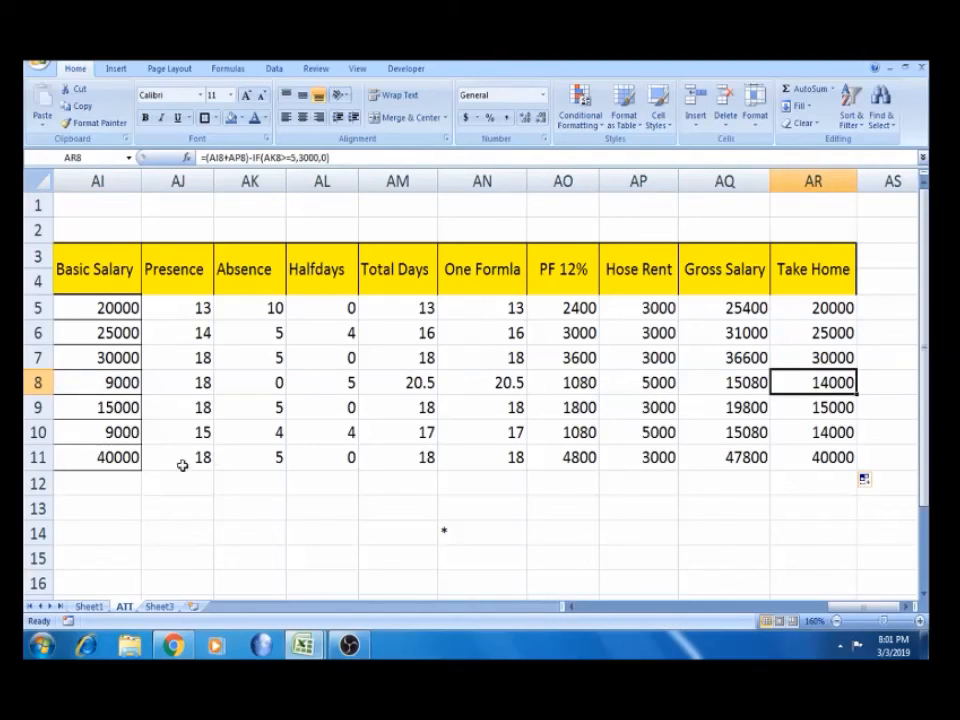
{"action": "left_click", "coordinate": [118, 457]}
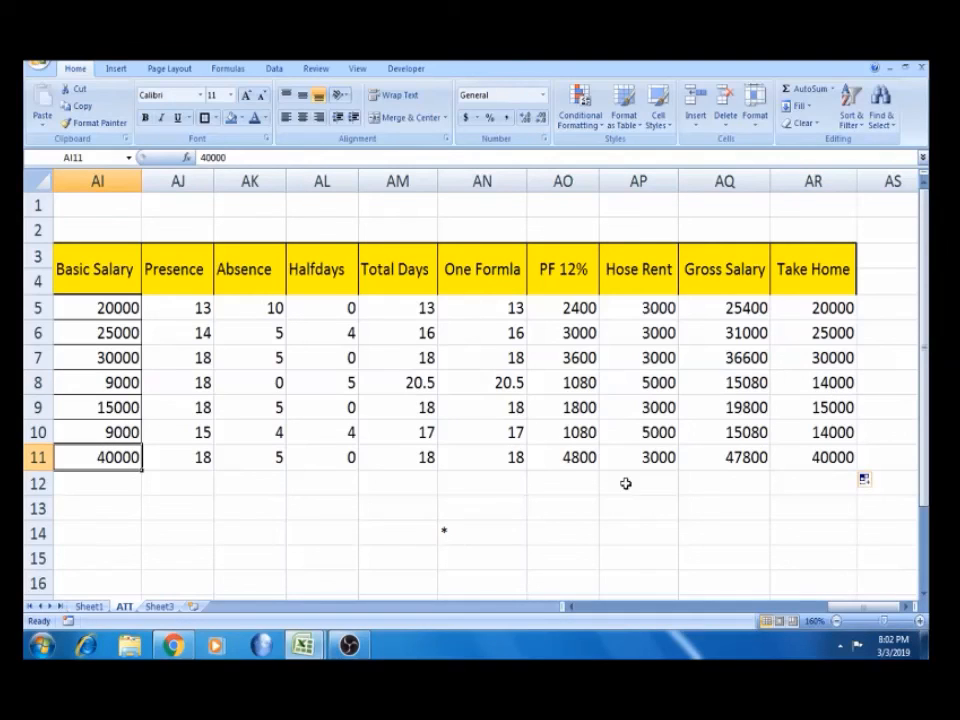
{"action": "left_click", "coordinate": [647, 458], "text": "ctrl"}
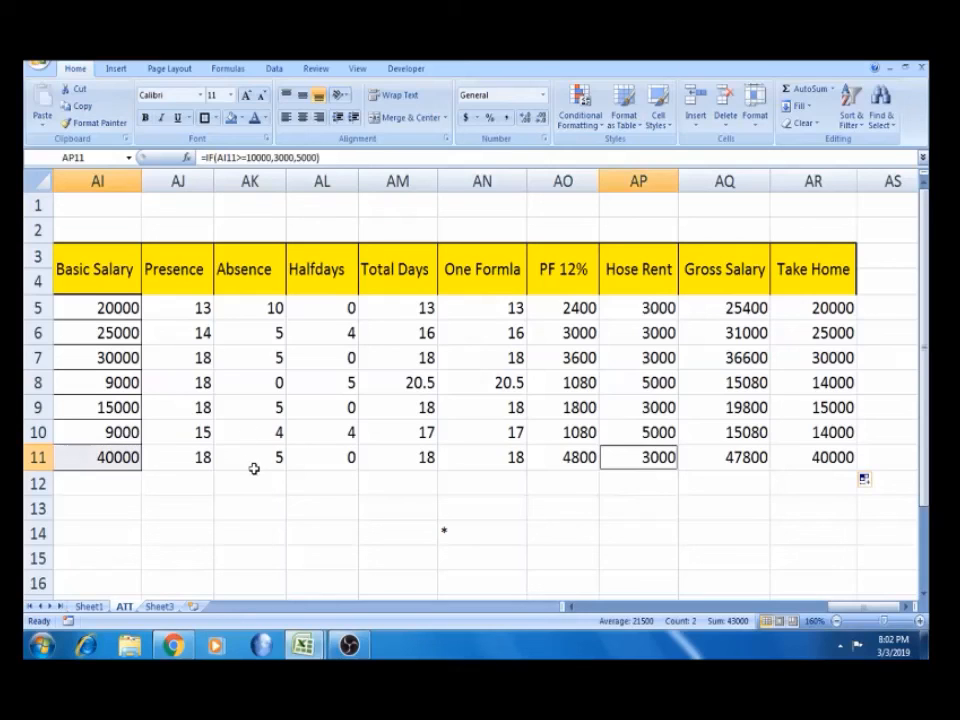
{"action": "left_click", "coordinate": [834, 458]}
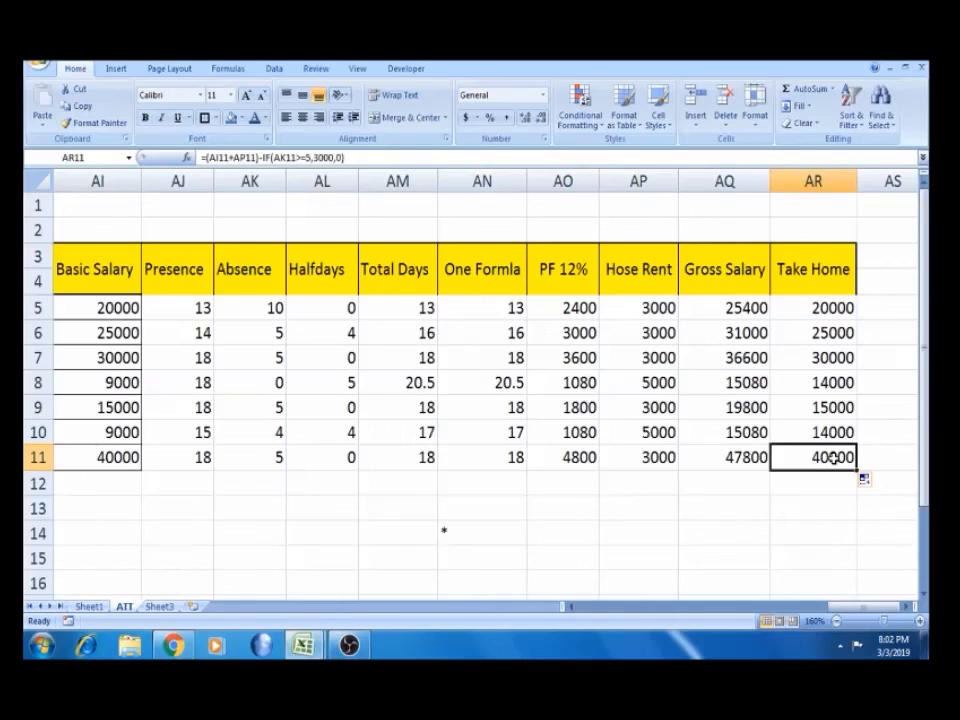
{"action": "key", "text": "ctrl+Left"}
{"action": "key", "text": "ctrl+Left"}
{"action": "key", "text": "ctrl+Left"}
{"action": "key", "text": "ctrl+Left"}
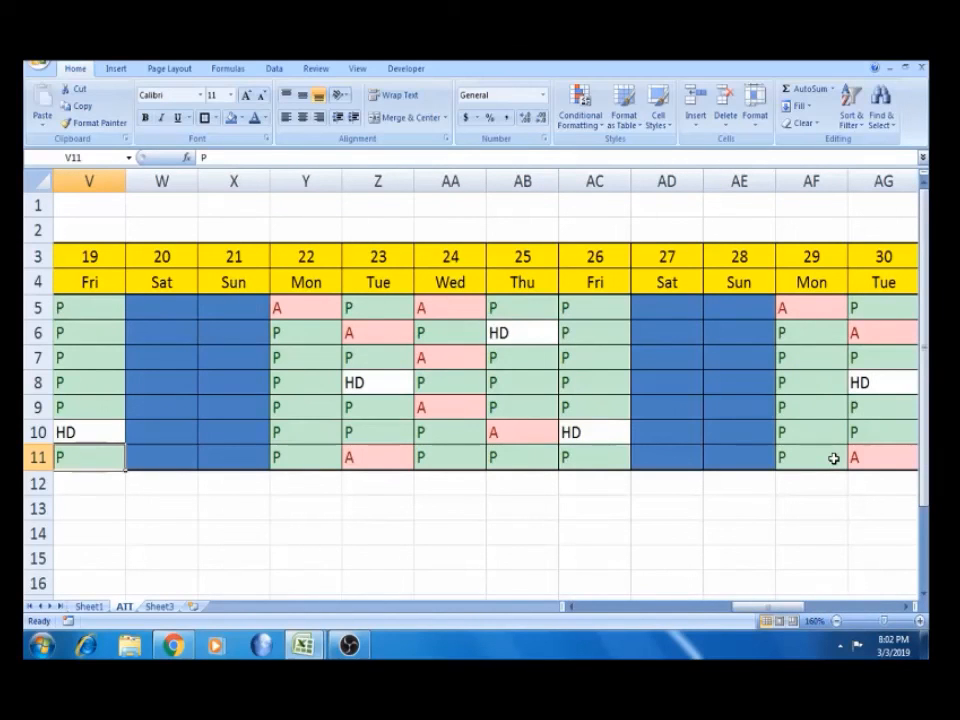
Select the salary block AI5:AR11
{"action": "left_click", "coordinate": [834, 323]}
{"action": "key", "text": "Right"}
{"action": "key", "text": "Right"}
{"action": "key", "text": "Right"}
{"action": "key", "text": "Right"}
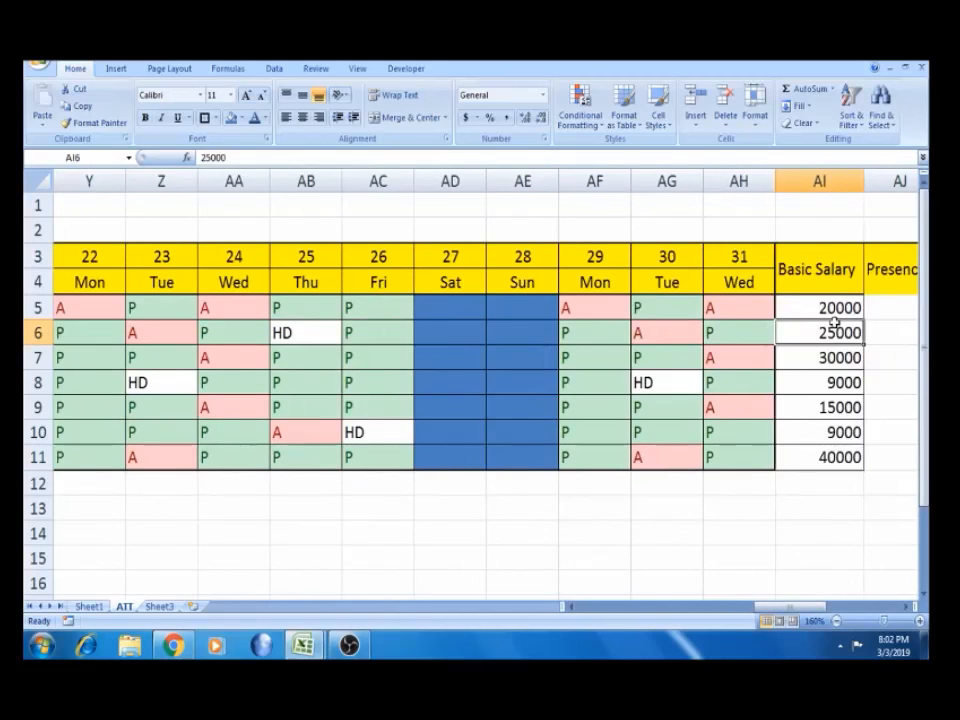
{"action": "key", "text": "Left"}
{"action": "key", "text": "Up"}
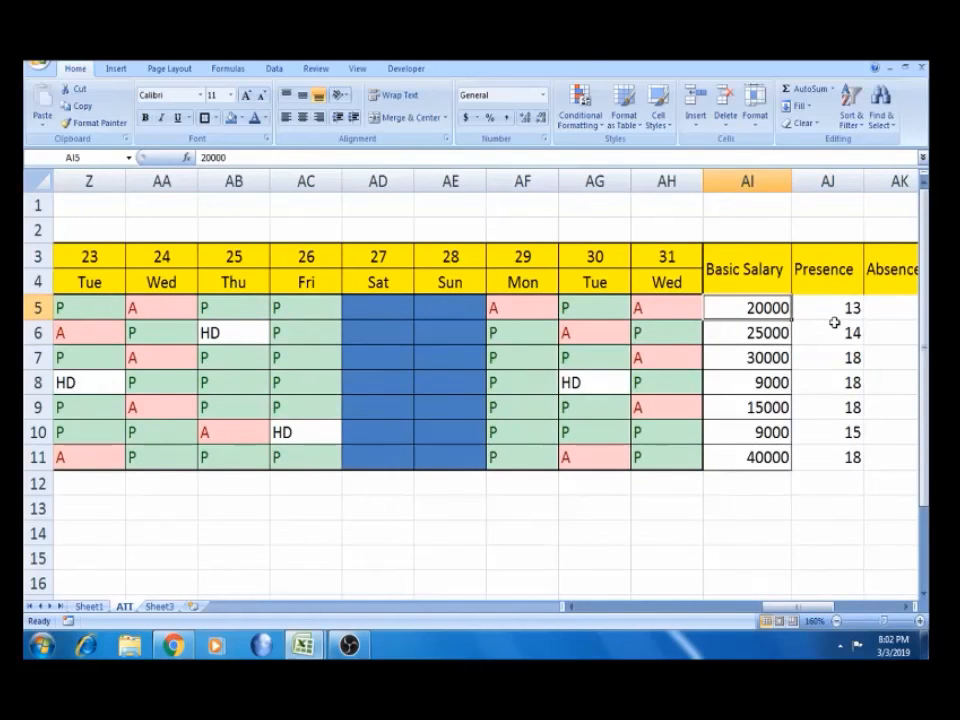
{"action": "key", "text": "shift+Right"}
{"action": "key", "text": "shift+Right"}
{"action": "key", "text": "shift+Right"}
{"action": "key", "text": "shift+Right"}
{"action": "key", "text": "shift+Right"}
{"action": "key", "text": "shift+Right"}
{"action": "key", "text": "shift+Right"}
{"action": "key", "text": "shift+Right"}
{"action": "key", "text": "shift+Right"}
{"action": "key", "text": "shift+Down"}
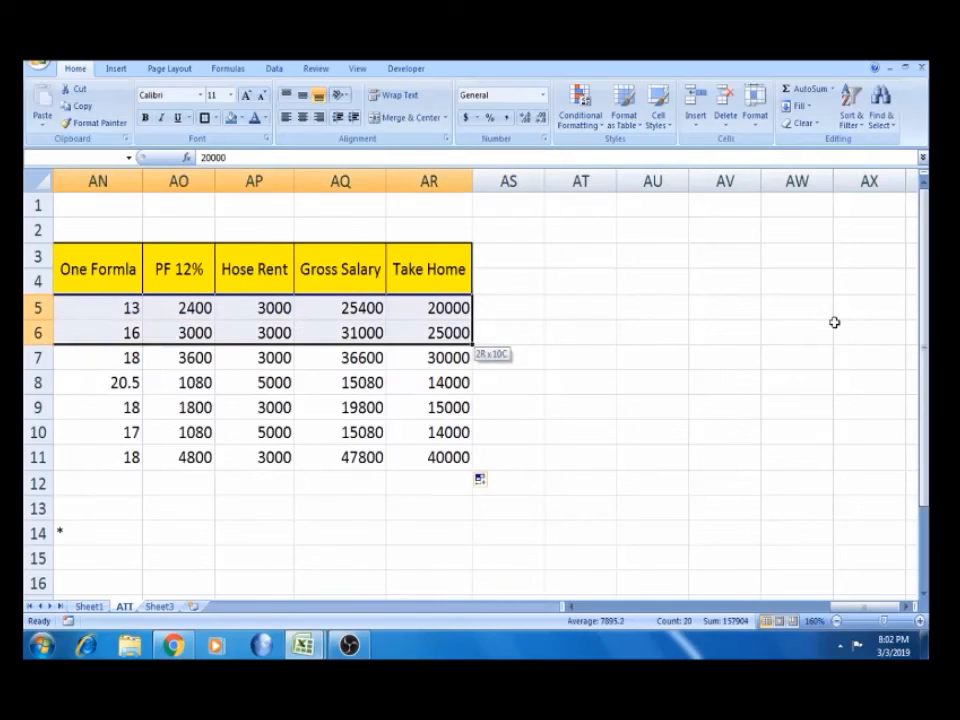
{"action": "key", "text": "shift+Down"}
{"action": "key", "text": "shift+Down"}
{"action": "key", "text": "shift+Down"}
{"action": "key", "text": "shift+Down"}
{"action": "key", "text": "shift+Down"}
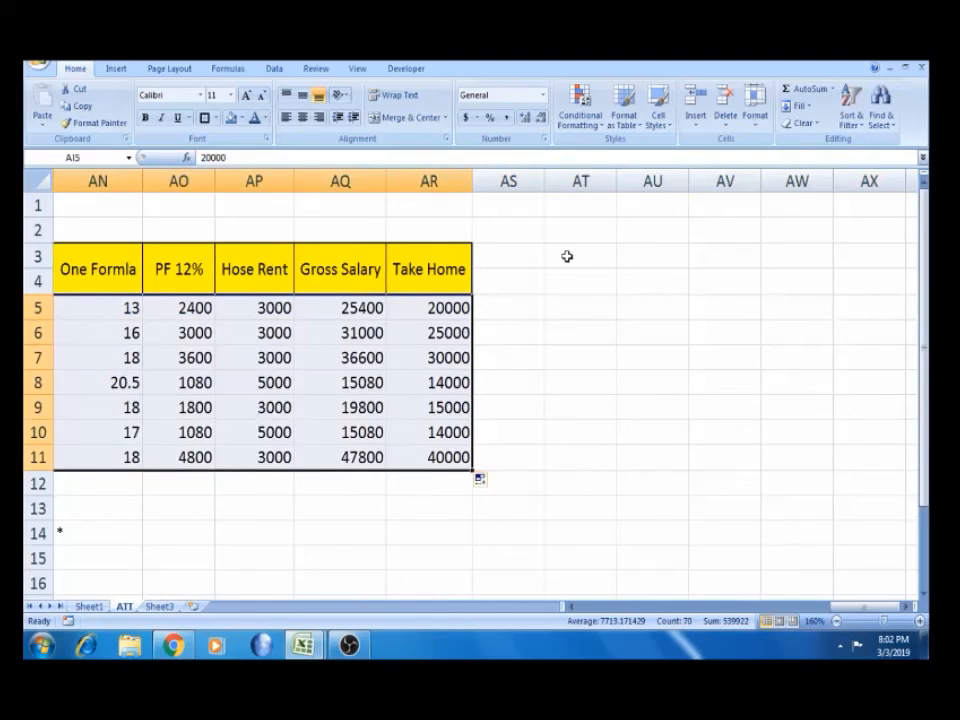
Apply All Borders, then a Thick Box Border, to the selected block
{"action": "left_click", "coordinate": [215, 118]}
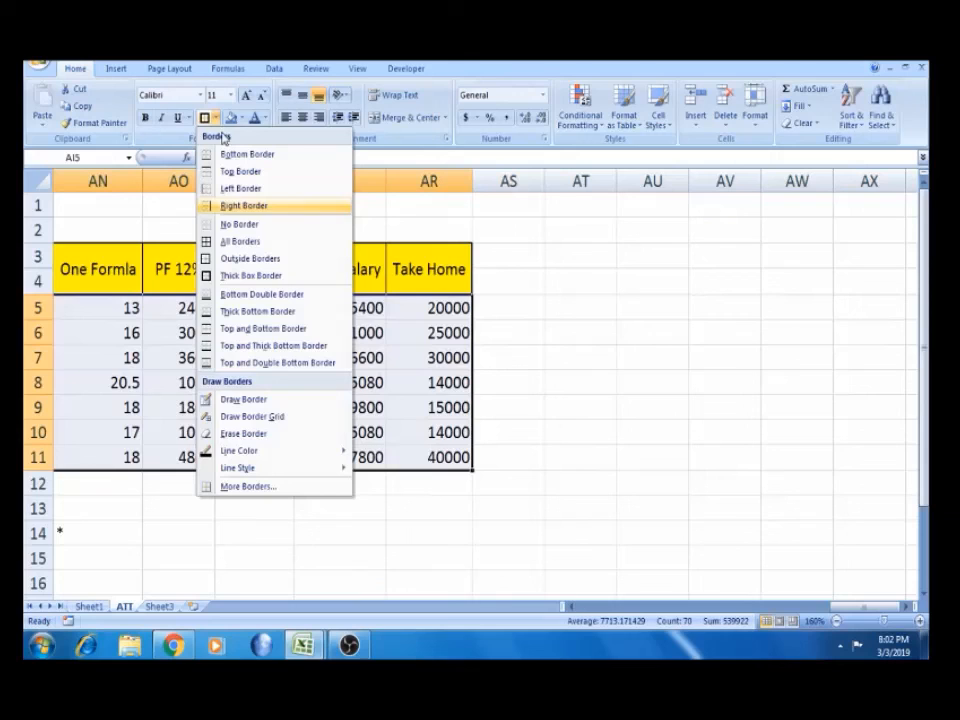
{"action": "left_click", "coordinate": [245, 241]}
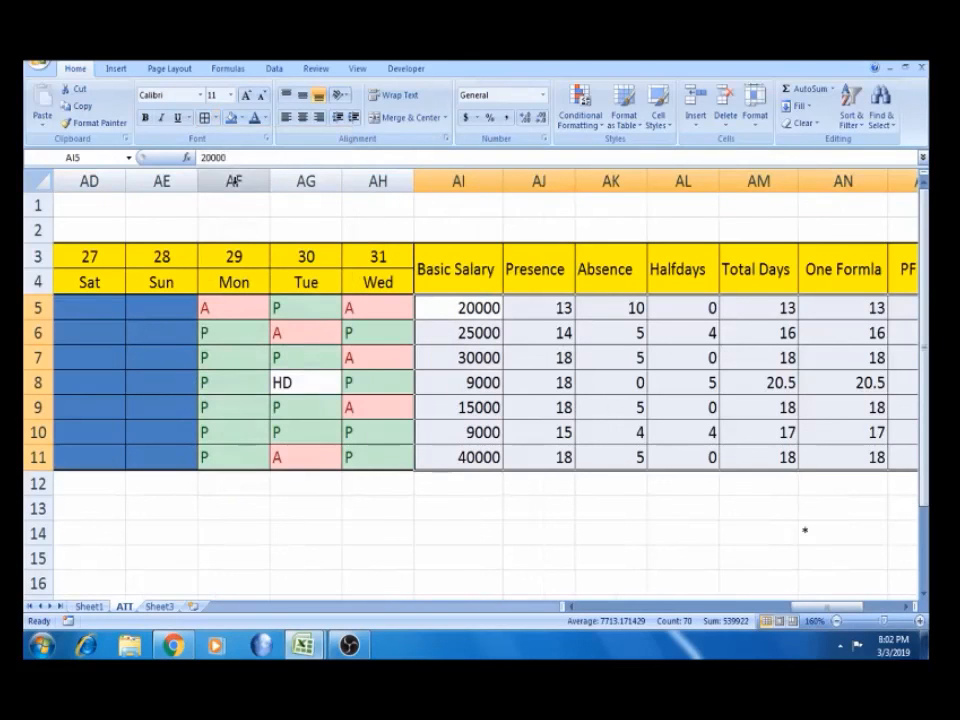
{"action": "left_click", "coordinate": [215, 118]}
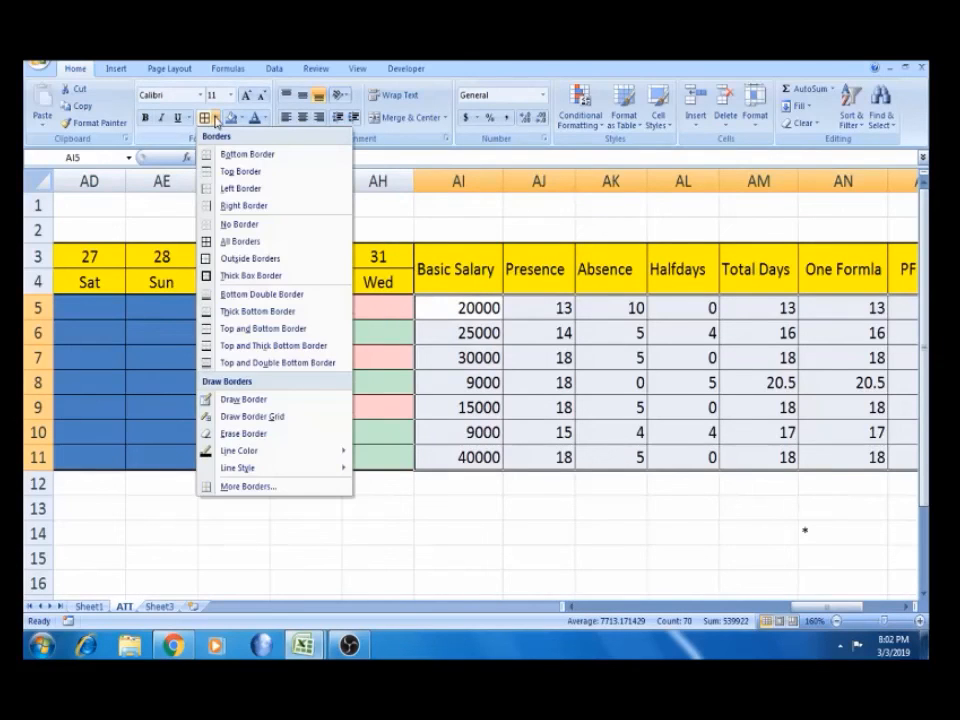
{"action": "left_click", "coordinate": [253, 276]}
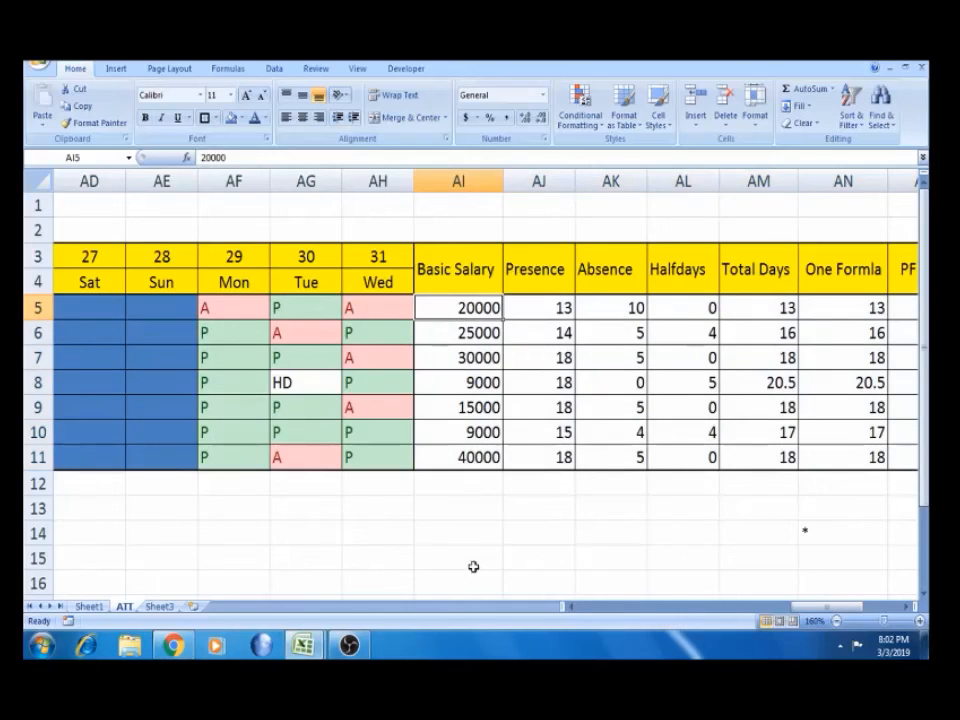
{"action": "left_click", "coordinate": [474, 581]}
{"action": "key", "text": "Right"}
{"action": "key", "text": "Right"}
{"action": "key", "text": "Right"}
{"action": "key", "text": "Right"}
{"action": "key", "text": "Right"}
{"action": "key", "text": "Right"}
{"action": "key", "text": "Right"}
{"action": "key", "text": "Right"}
{"action": "key", "text": "Right"}
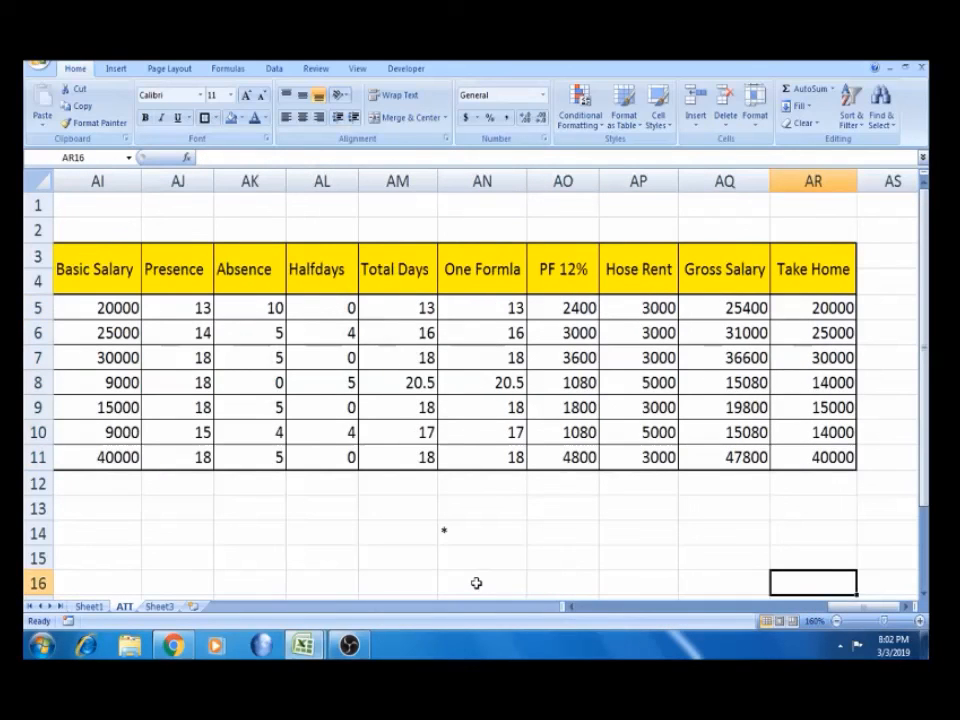
{"action": "key", "text": "Left"}
{"action": "key", "text": "Home"}
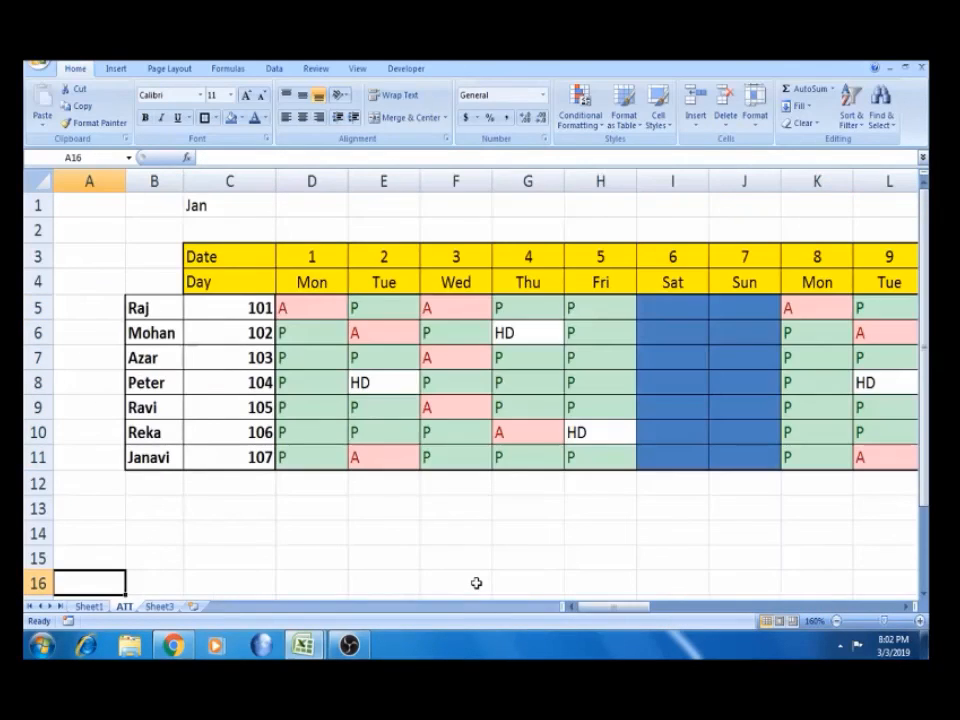
{"action": "key", "text": "Right"}
{"action": "key", "text": "Right"}
{"action": "key", "text": "Up"}
{"action": "key", "text": "Up"}
{"action": "key", "text": "Up"}
{"action": "key", "text": "Up"}
{"action": "key", "text": "Up"}
{"action": "key", "text": "Up"}
{"action": "key", "text": "Up"}
{"action": "key", "text": "Up"}
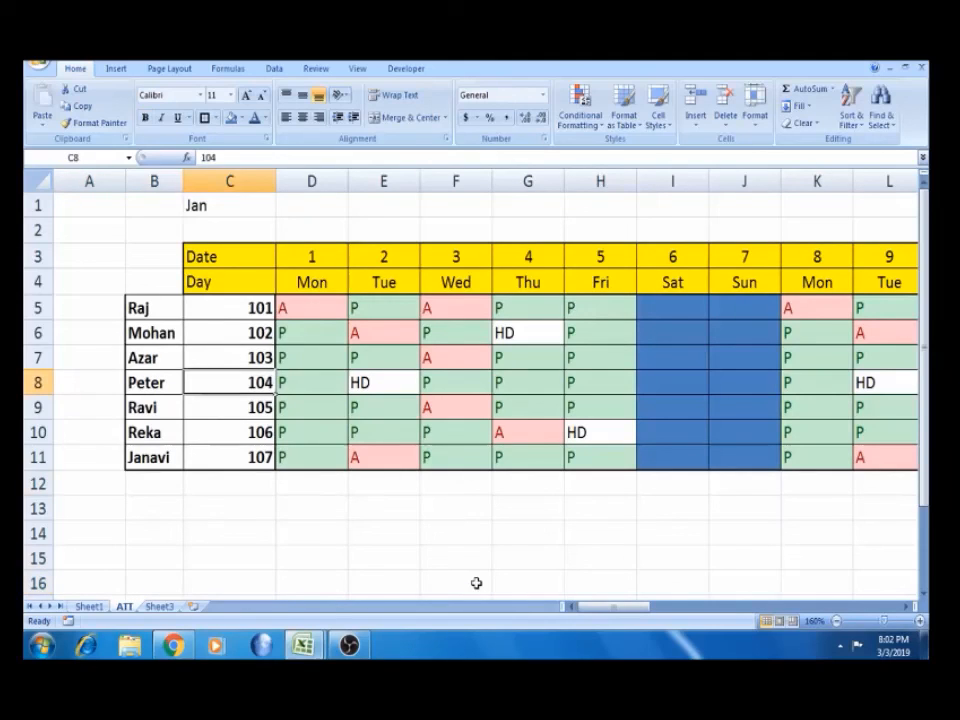
{"action": "key", "text": "Right"}
{"action": "key", "text": "Right"}
{"action": "key", "text": "Right"}
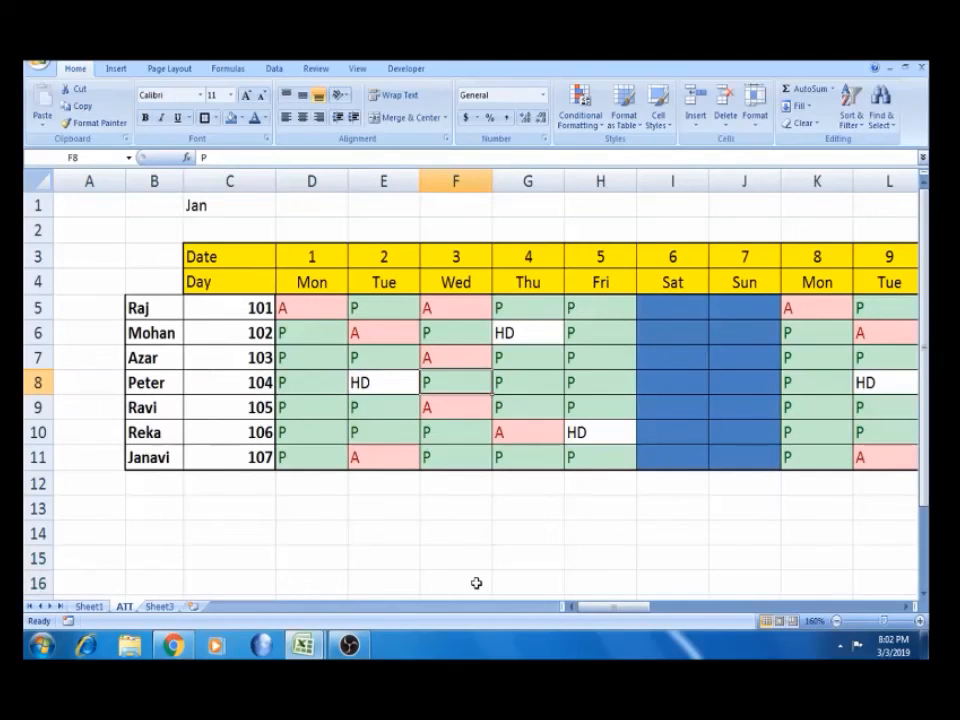
{"action": "key", "text": "ctrl+Right"}
{"action": "key", "text": "ctrl+Right"}
{"action": "key", "text": "ctrl+Right"}
{"action": "key", "text": "ctrl+Right"}
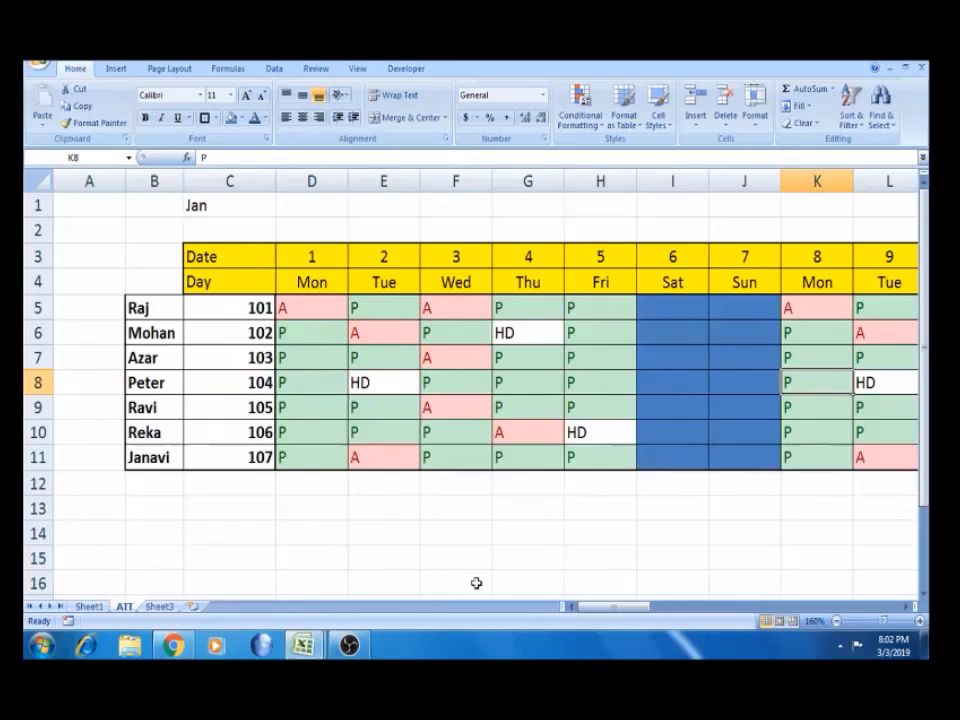
{"action": "key", "text": "ctrl+Left"}
{"action": "key", "text": "Left"}
{"action": "key", "text": "Left"}
{"action": "key", "text": "Left"}
{"action": "key", "text": "Left"}
{"action": "key", "text": "Left"}
{"action": "key", "text": "Left"}
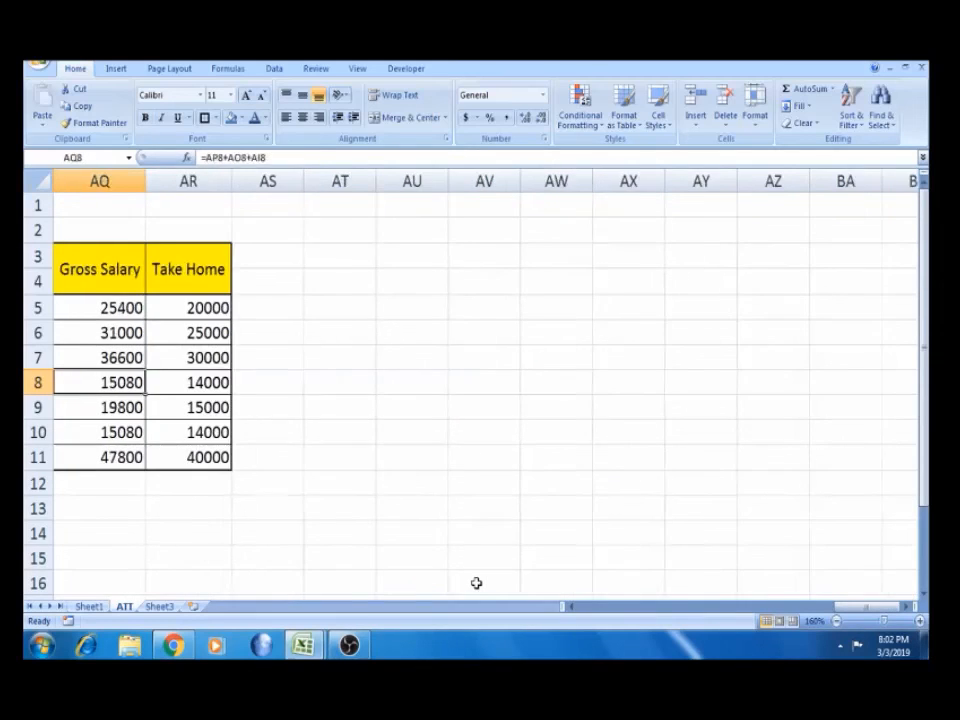
{"action": "key", "text": "Left"}
{"action": "key", "text": "Left"}
{"action": "key", "text": "Left"}
{"action": "key", "text": "Left"}
{"action": "key", "text": "Left"}
{"action": "key", "text": "Left"}
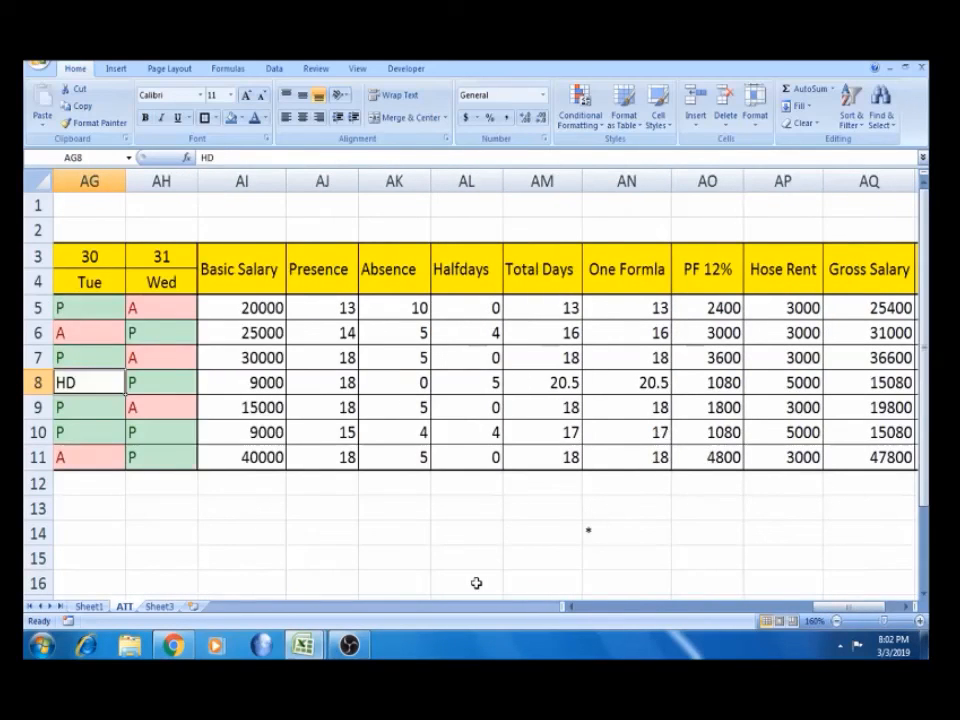